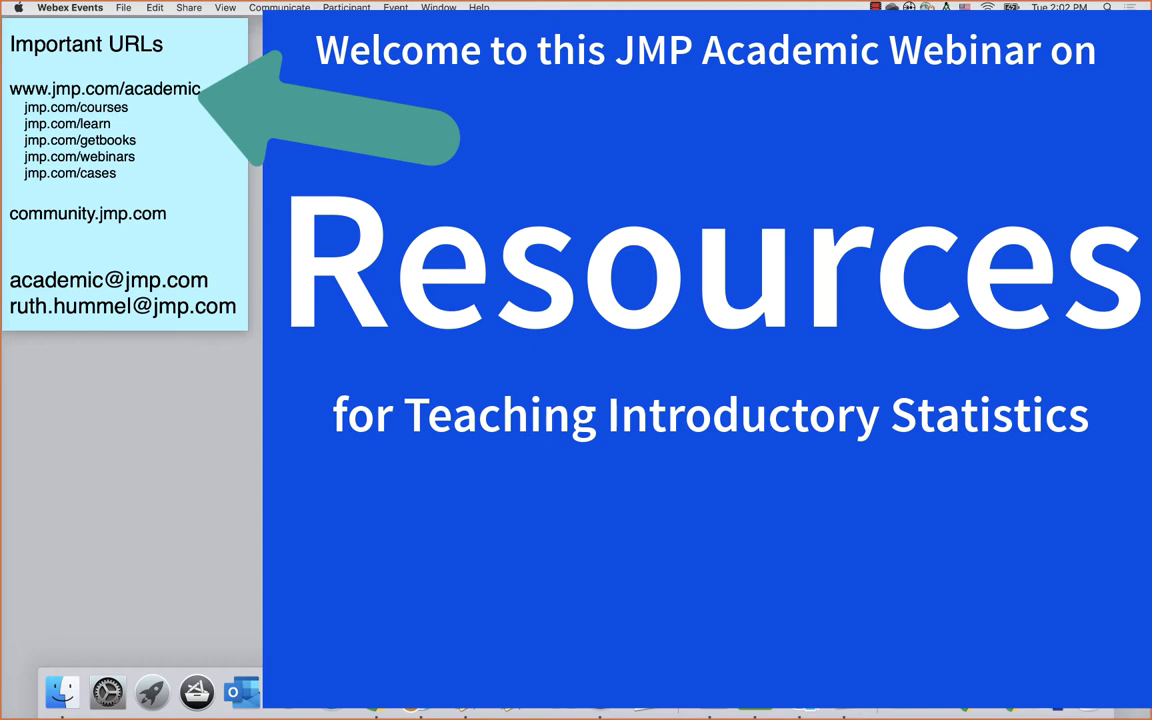
End the slide presentation and bring up the JMP Academic Program page in Chrome
key(Escape)
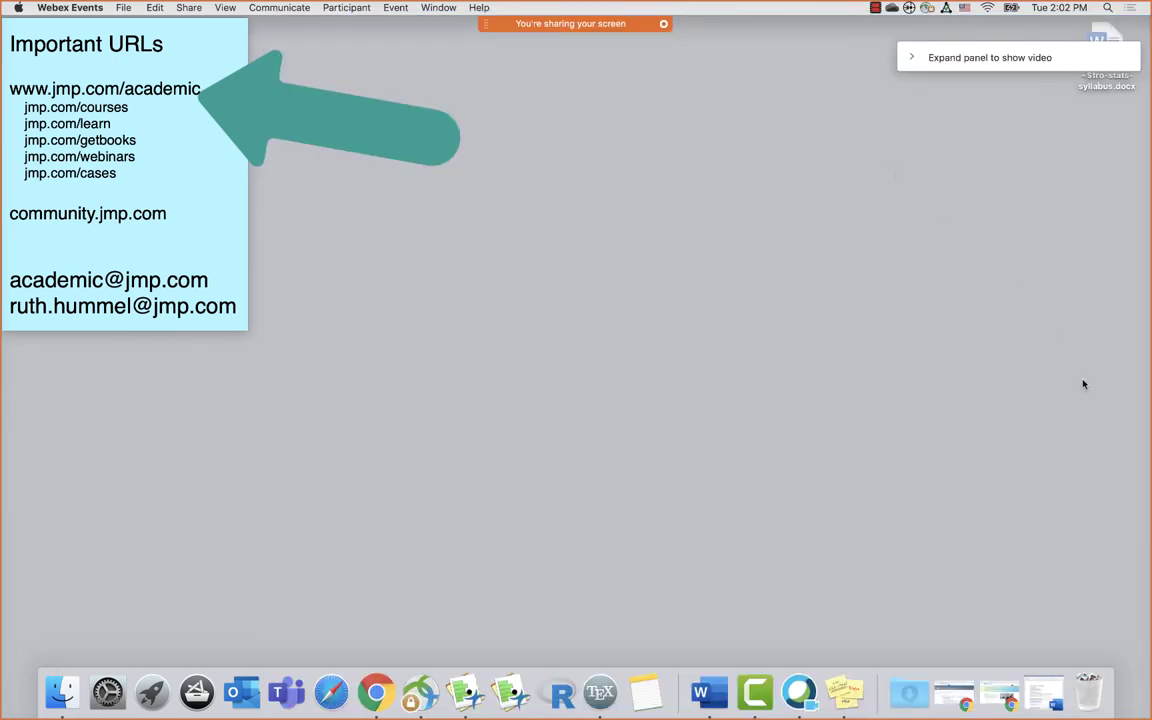
click(154, 97)
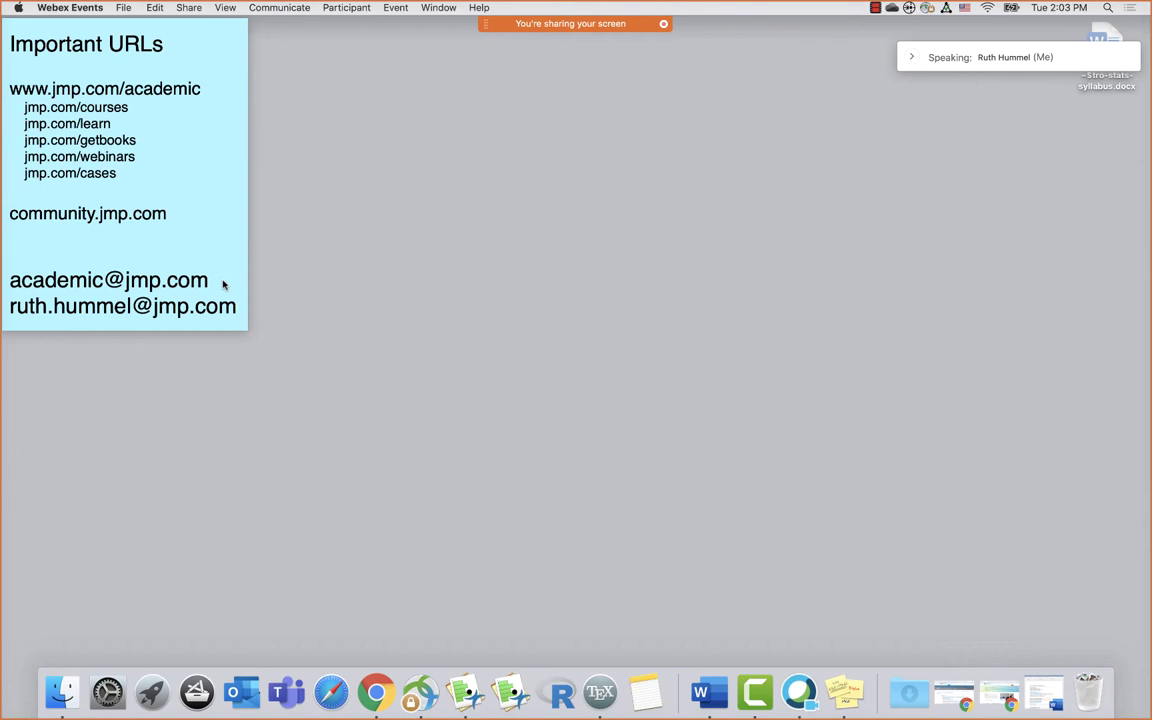
click(1000, 695)
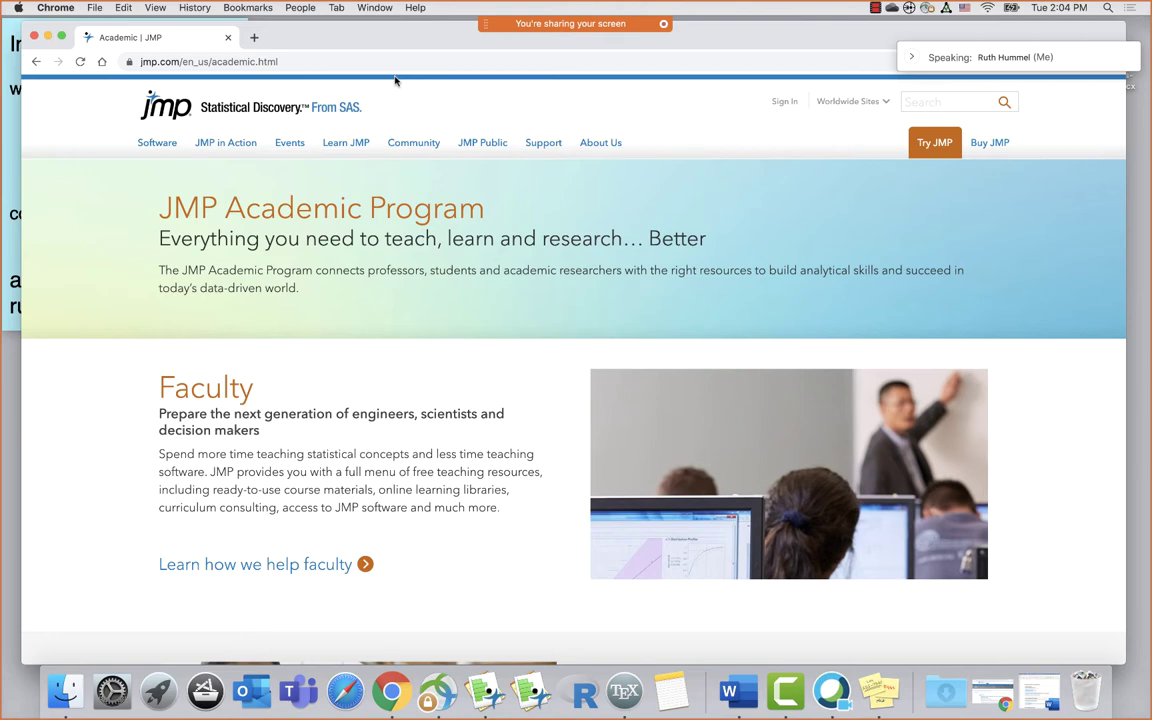
Review the Faculty, Academic Researchers and Students sections and the contact link, and bring the Important URLs note to the front
scroll(620, 322, down, 5)
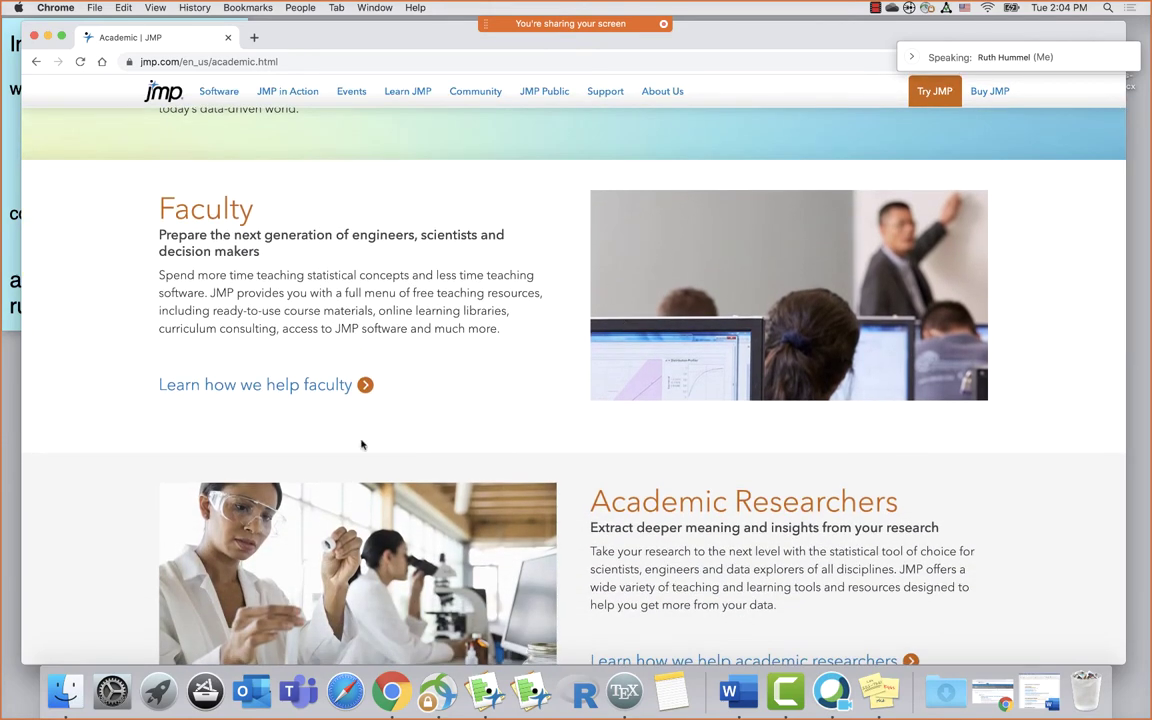
scroll(630, 400, down, 1)
scroll(630, 400, down, 5)
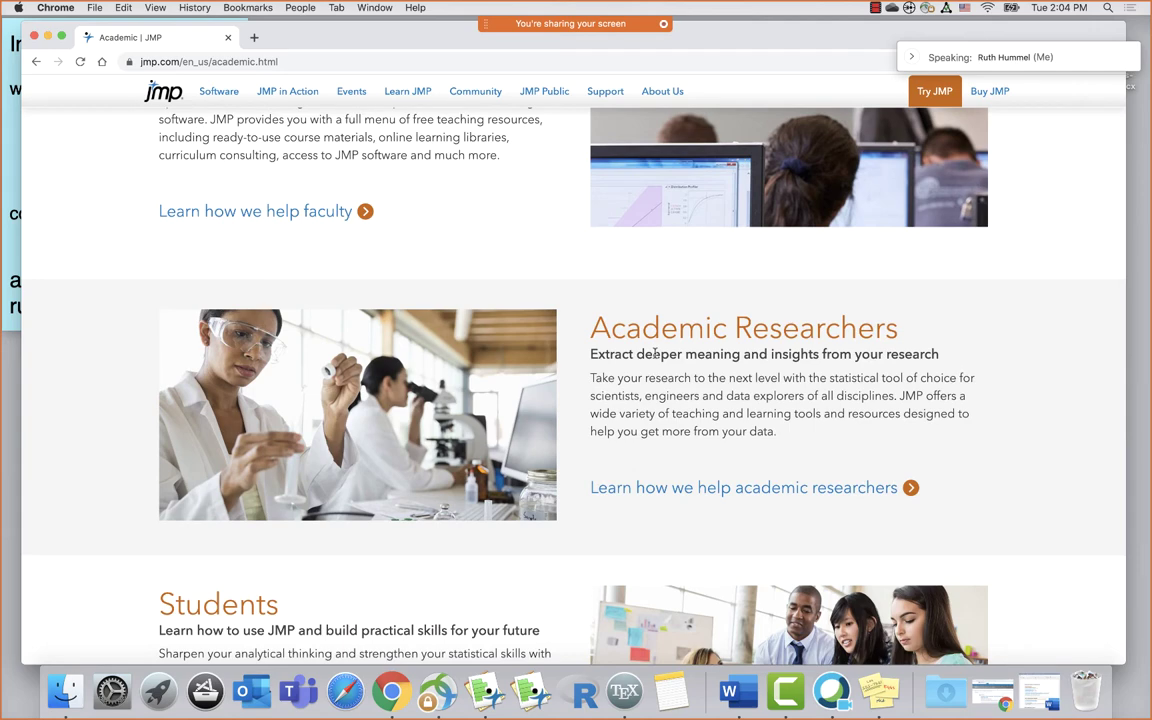
scroll(654, 354, down, 8)
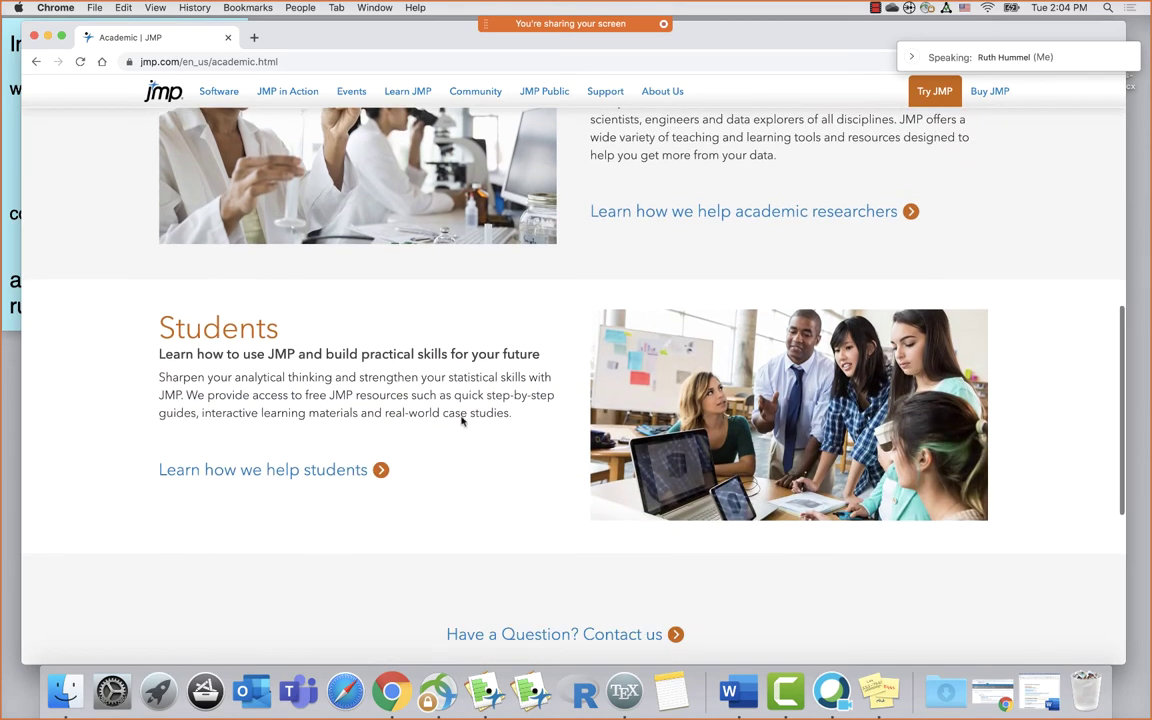
scroll(556, 438, down, 4)
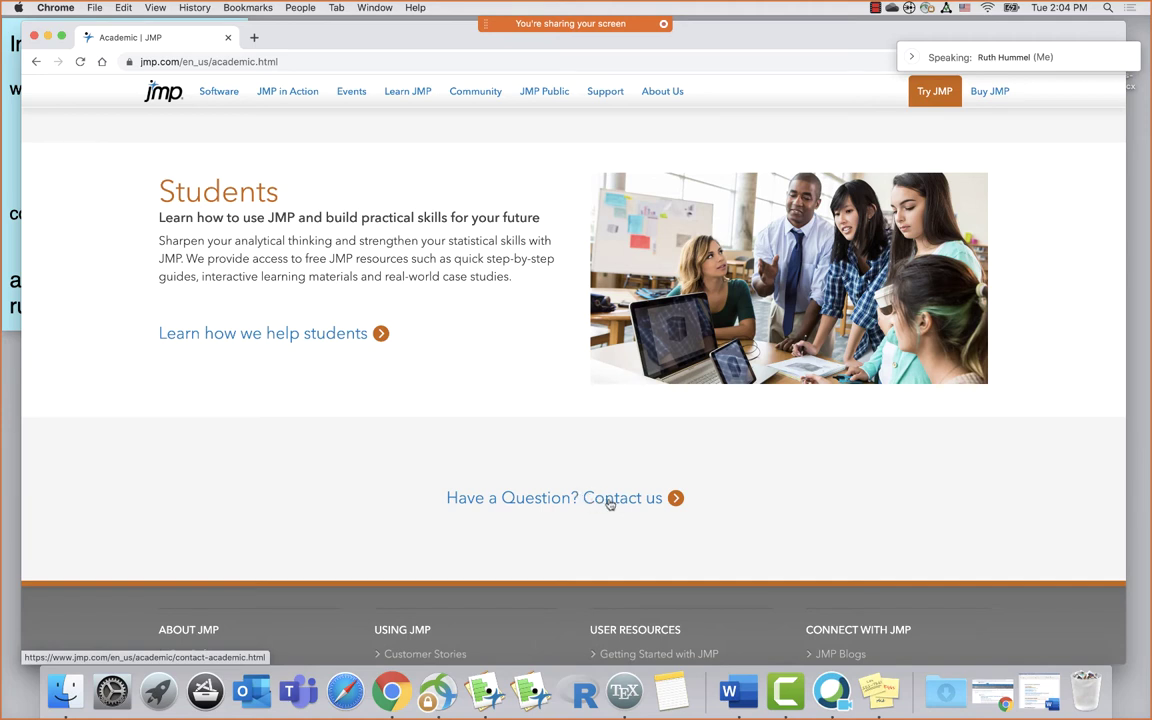
click(12, 265)
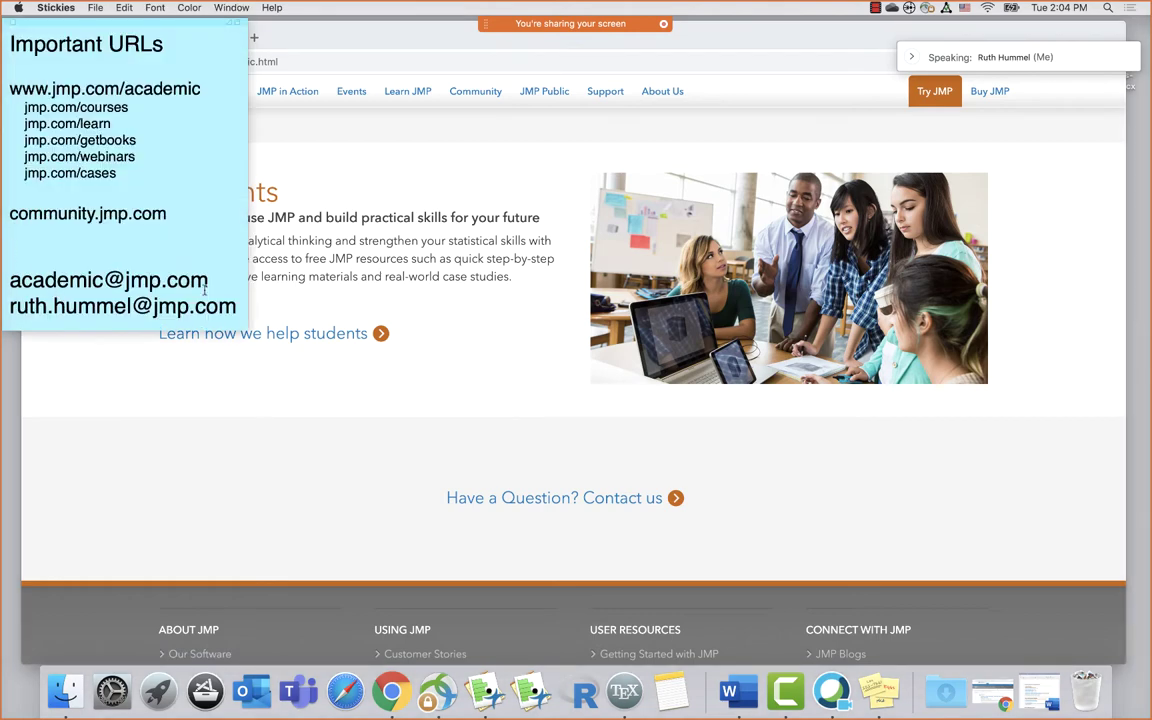
Open the JMP page on helping faculty and go to its Teaching Resources
scroll(352, 319, up, 15)
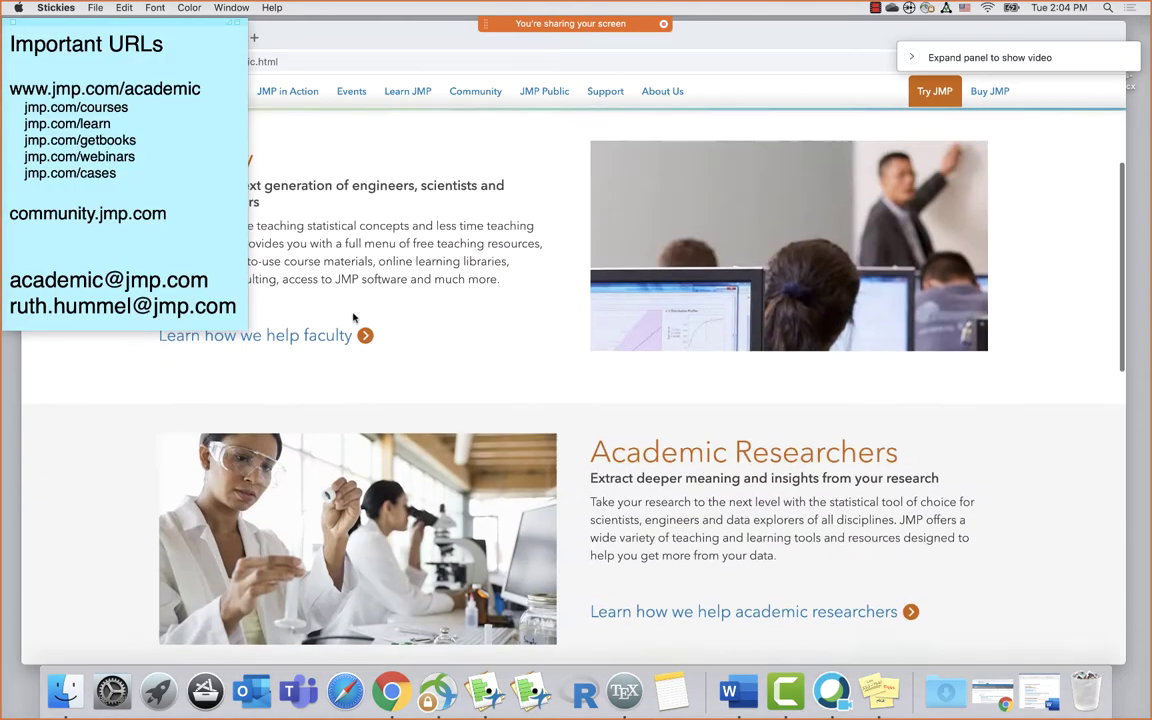
click(473, 358)
click(287, 496)
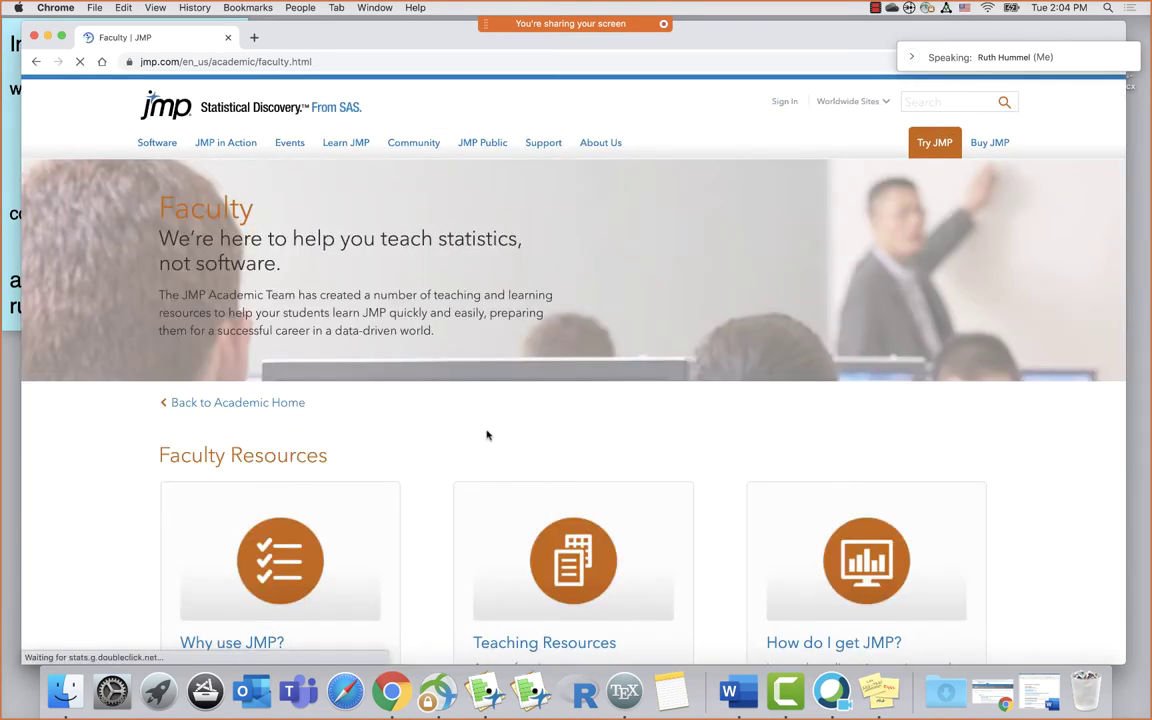
scroll(487, 435, down, 5)
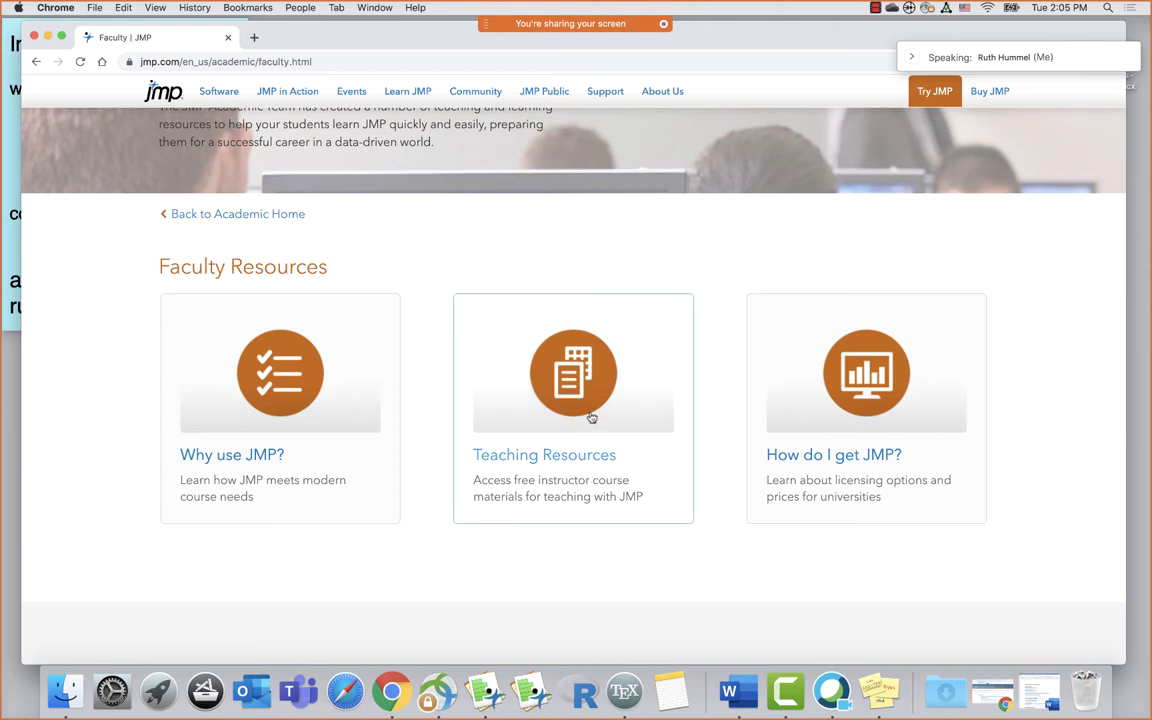
click(566, 457)
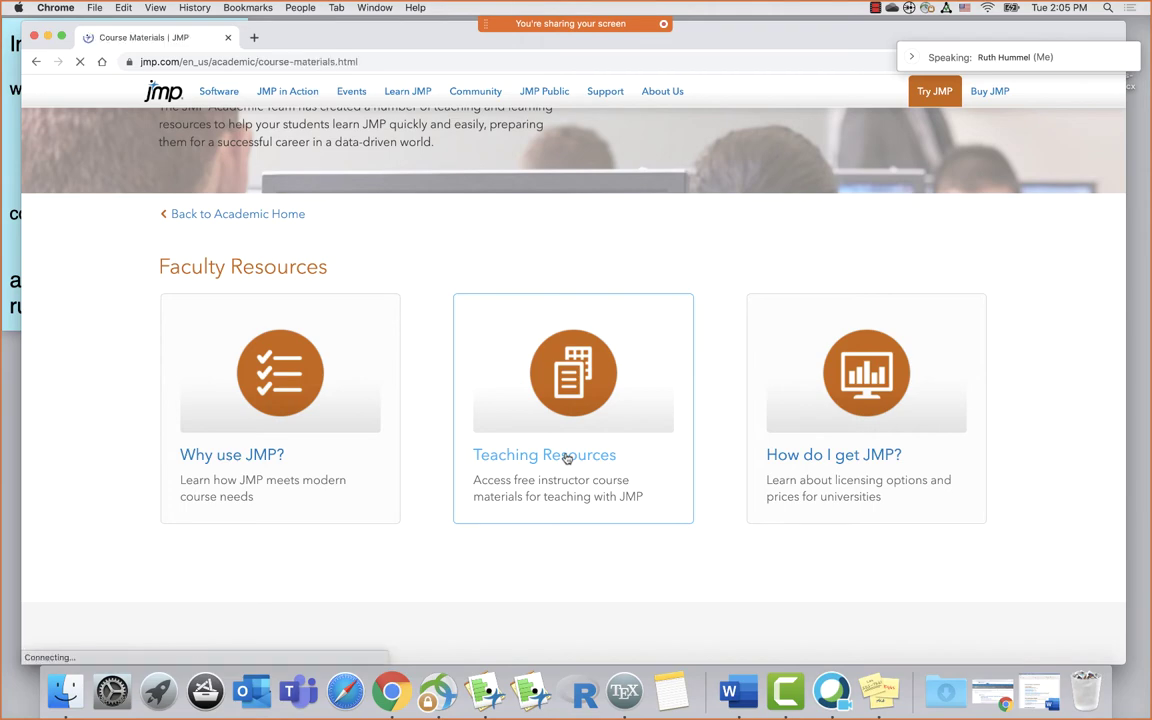
Look through the course material library's Course Collections, Quick Guides, Case Studies and Online Courses Using JMP sections
scroll(635, 320, down, 1)
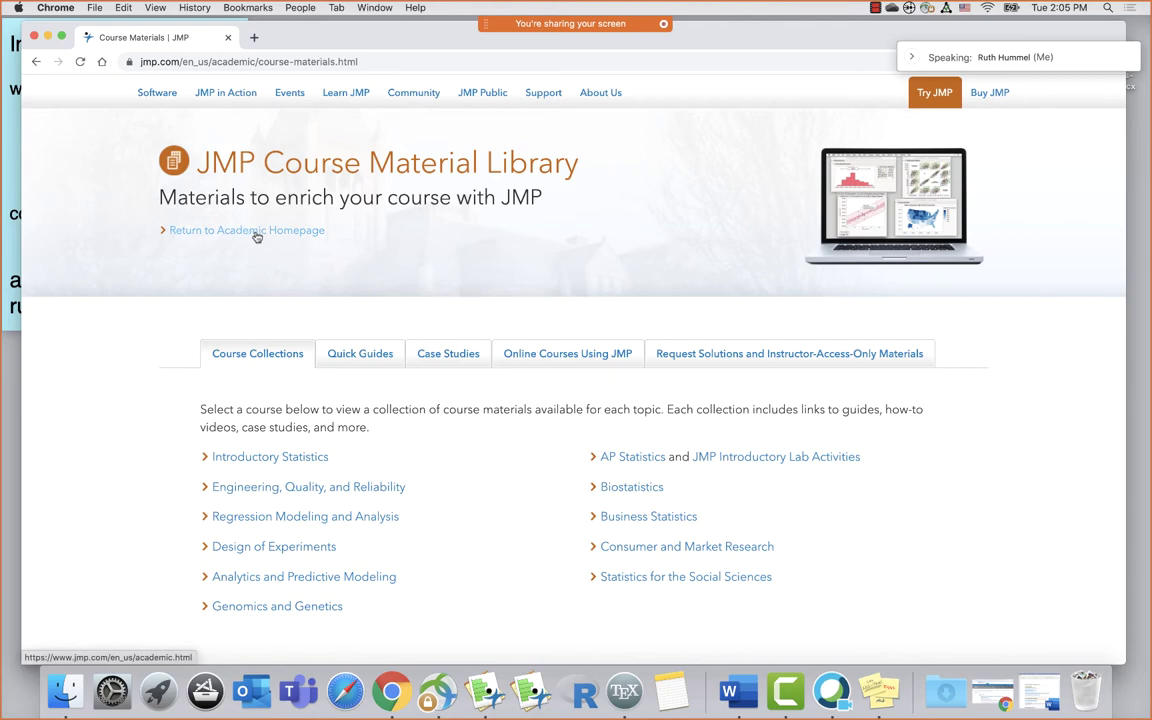
scroll(522, 257, down, 1)
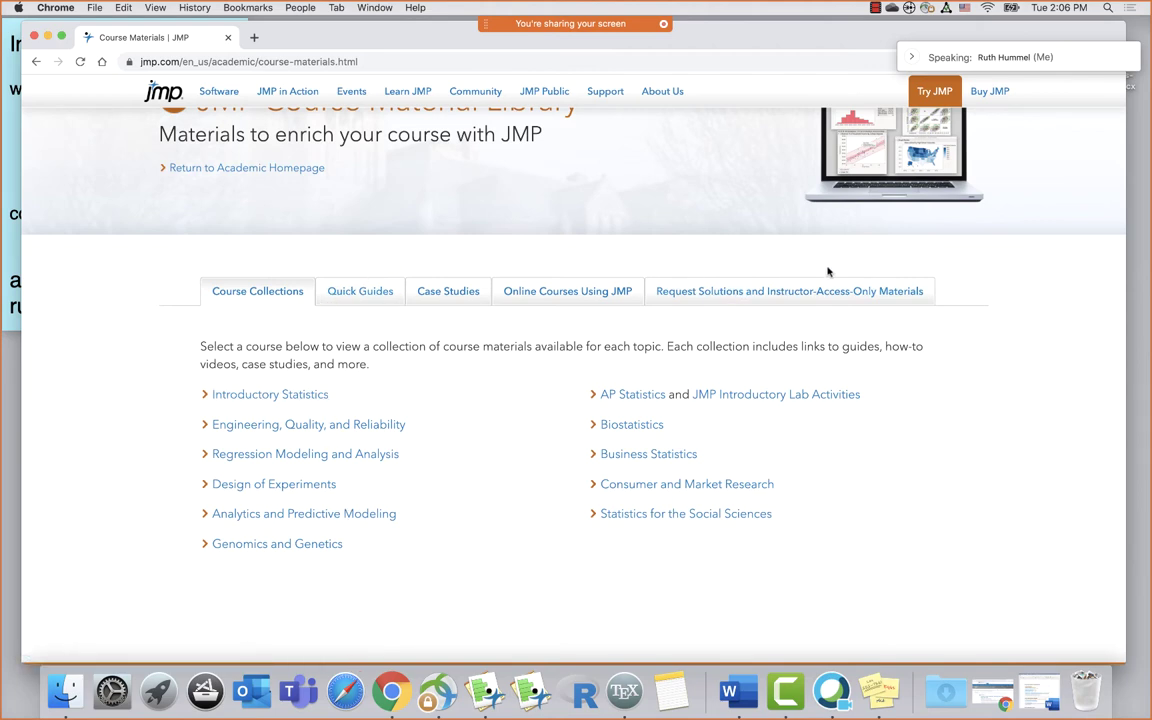
click(375, 291)
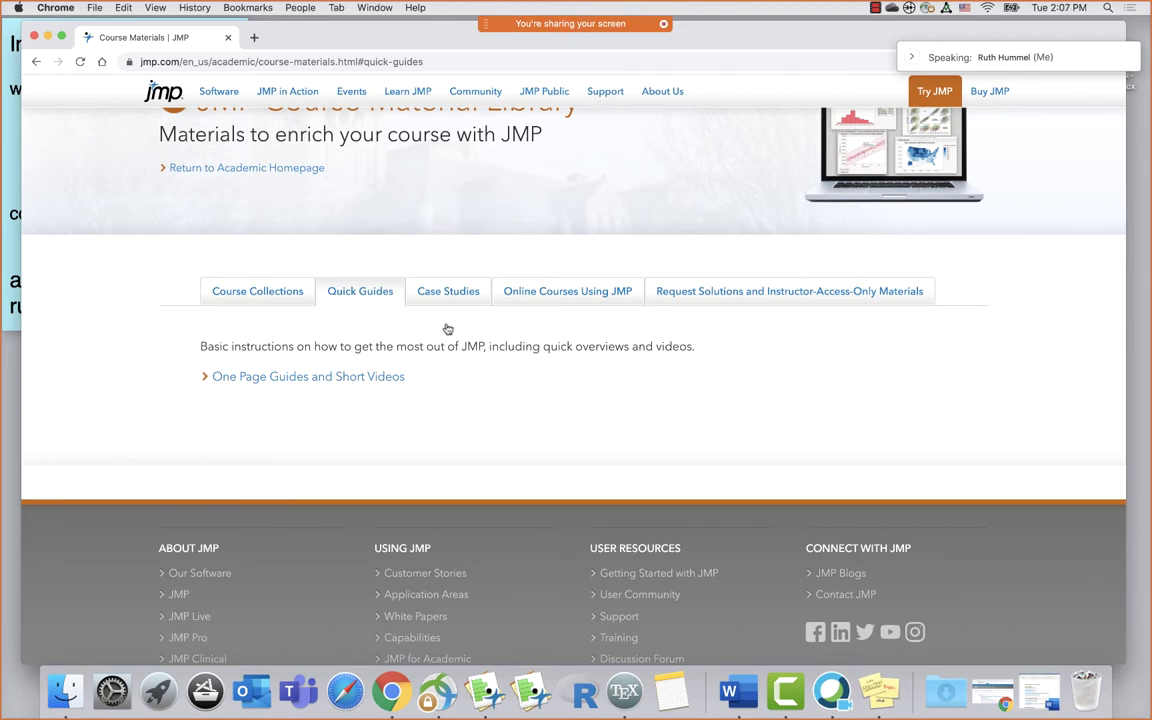
click(450, 293)
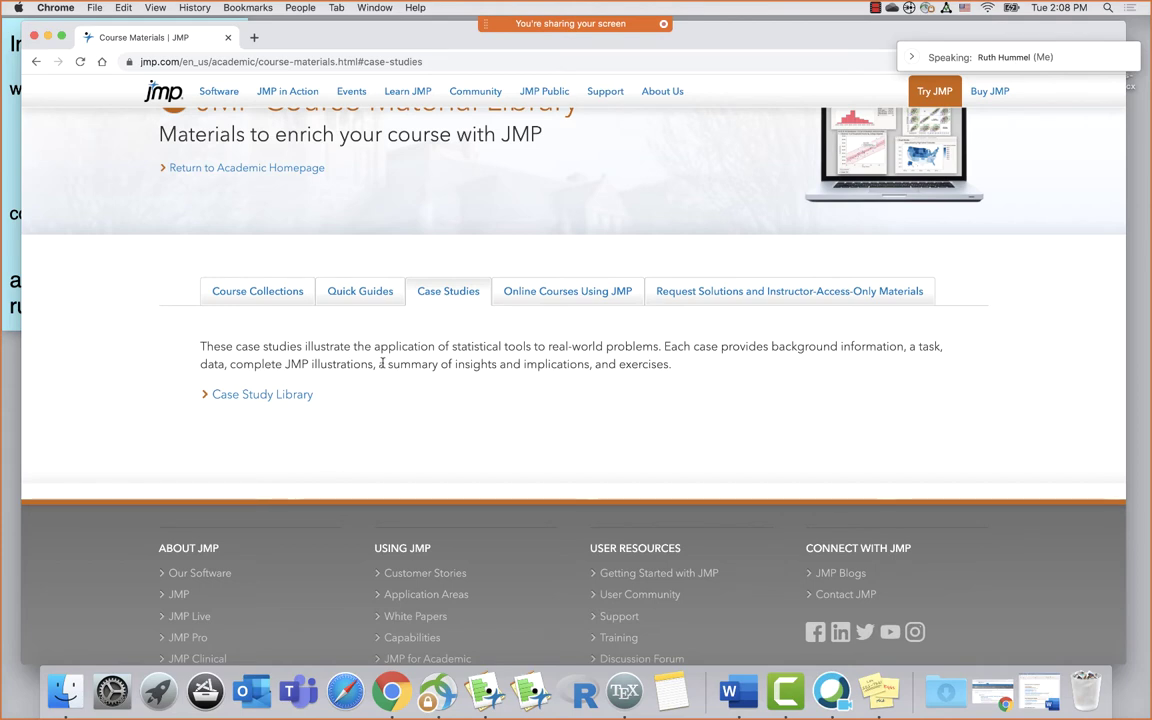
click(580, 295)
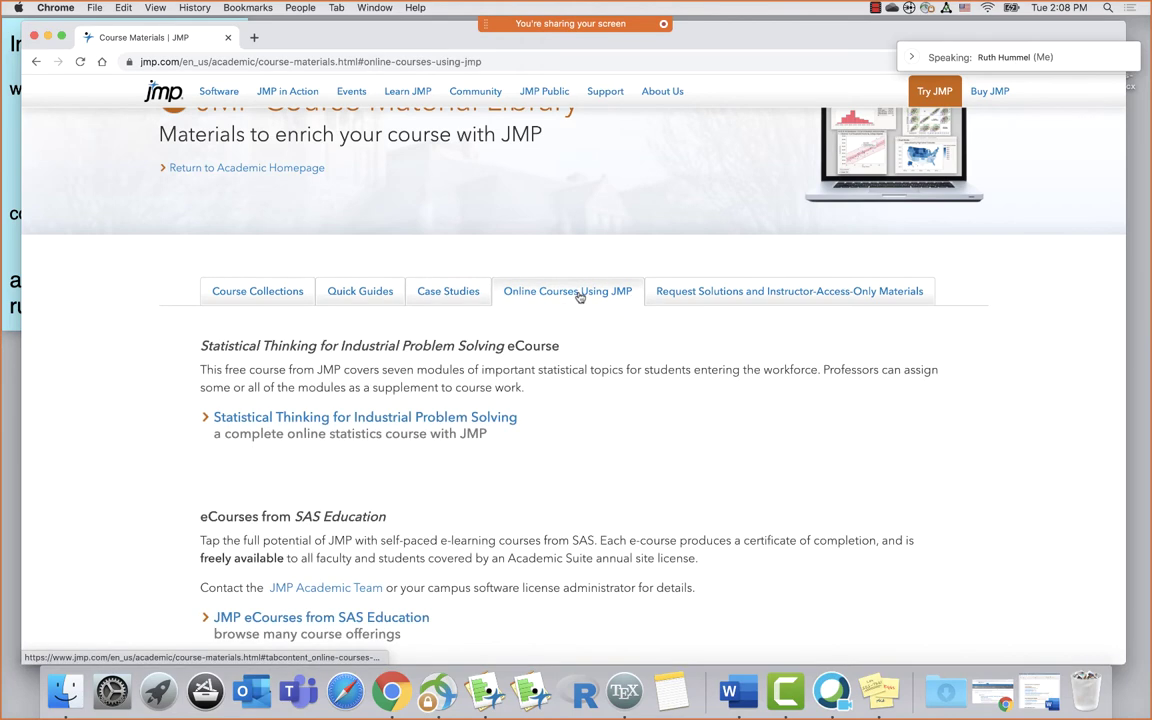
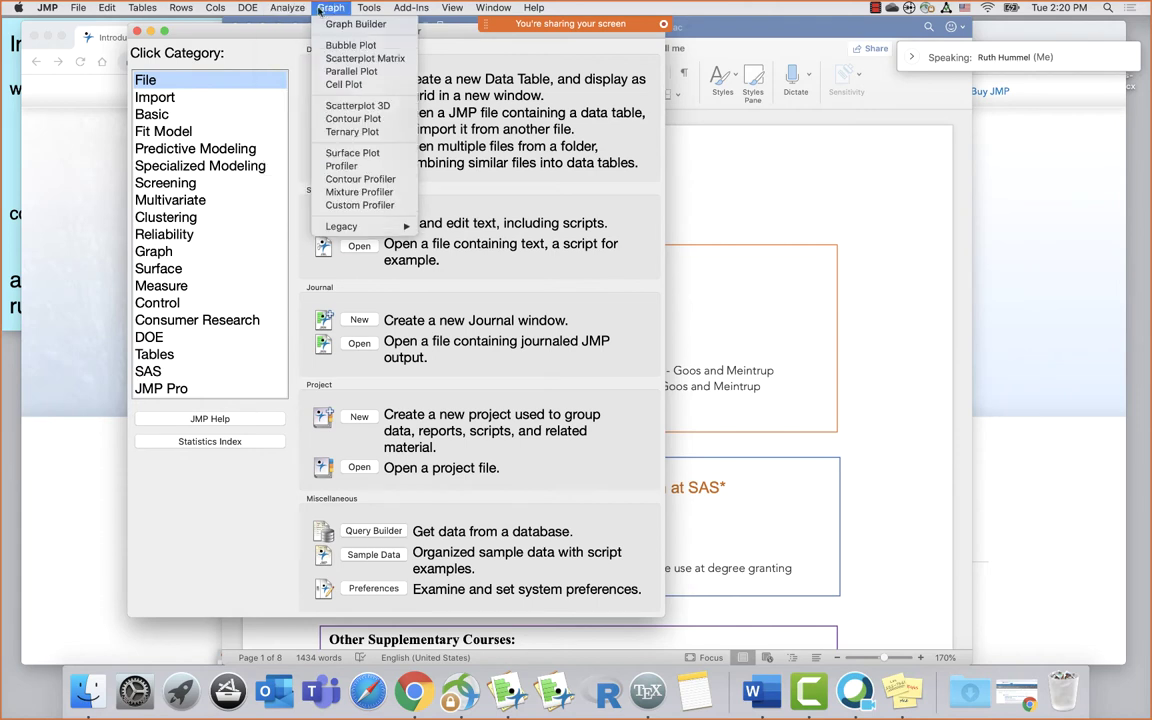
Check the installed JMP add-ins, switch back to Chrome and open jmp.com/getbooks in a new tab
mouse_move(415, 9)
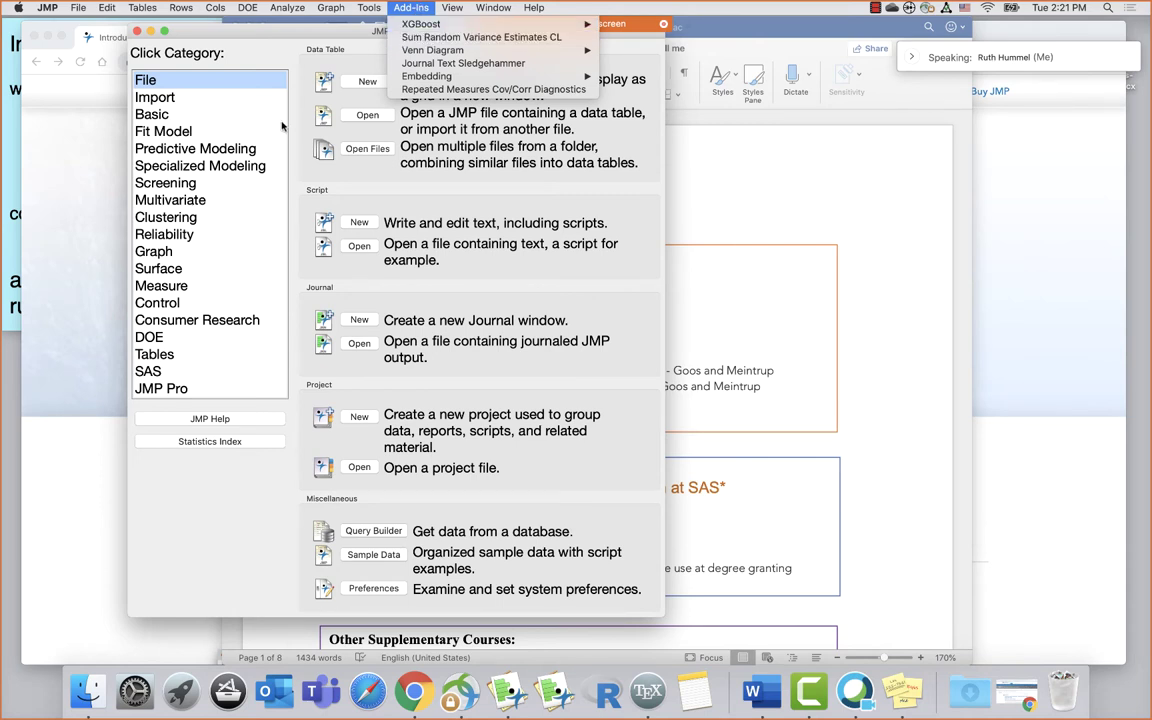
click(1027, 210)
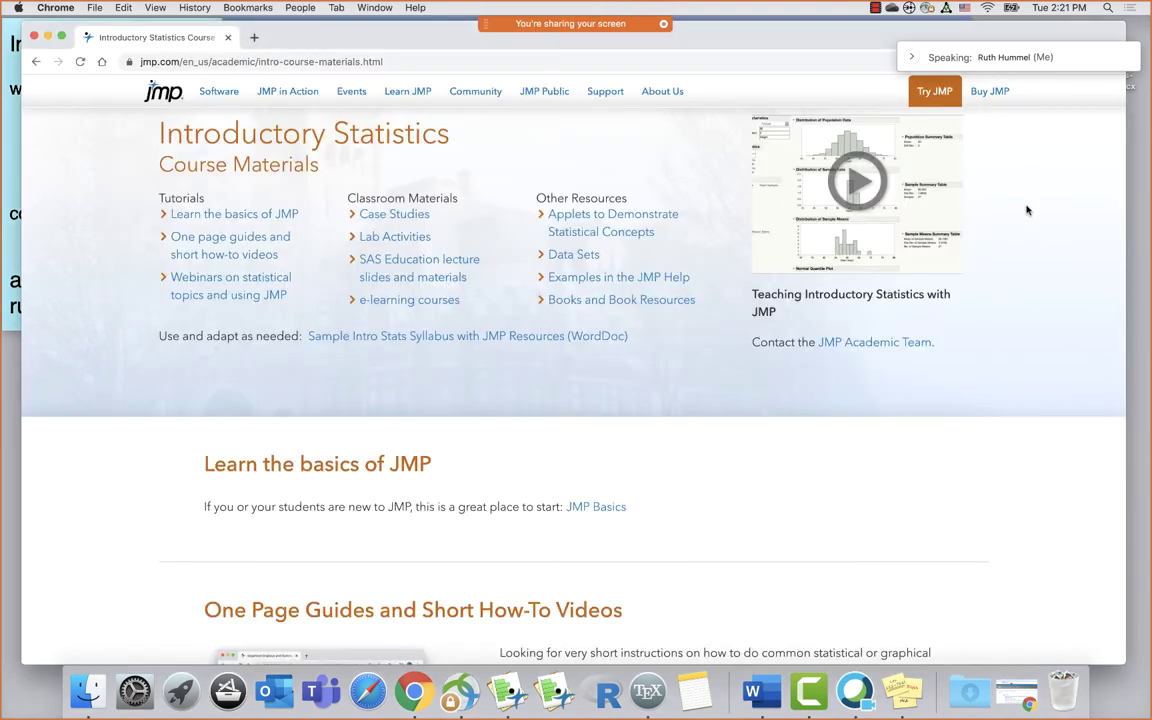
click(254, 37)
text(jmp.)
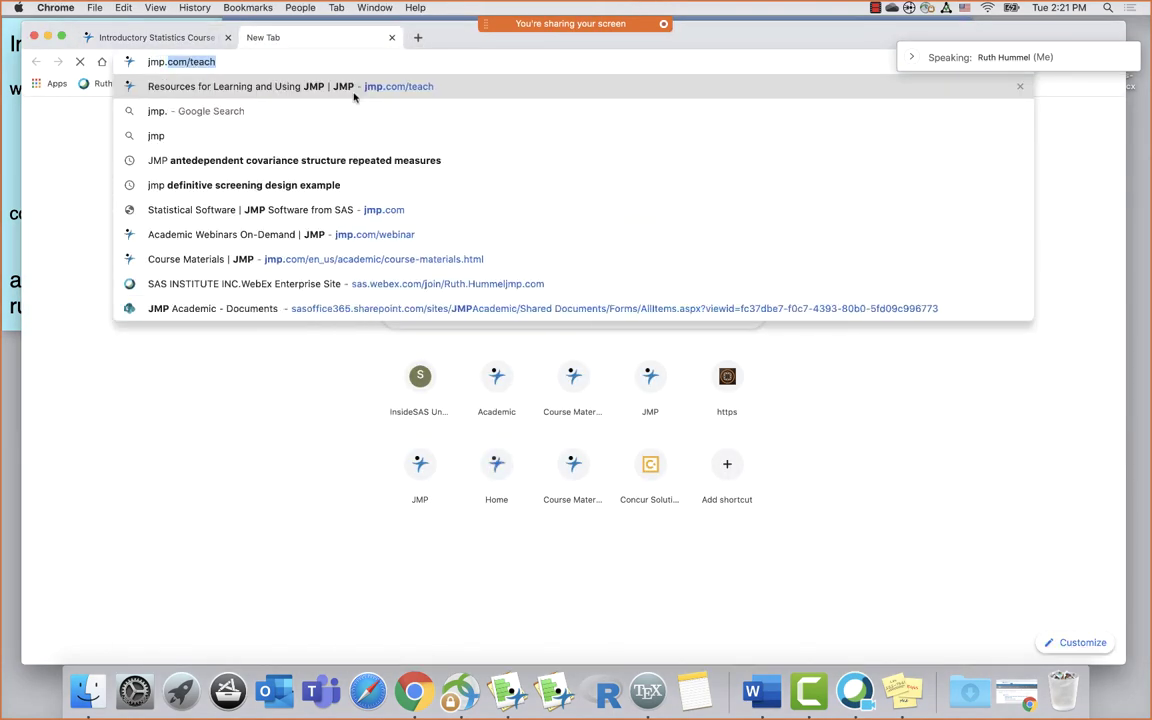
text(com)
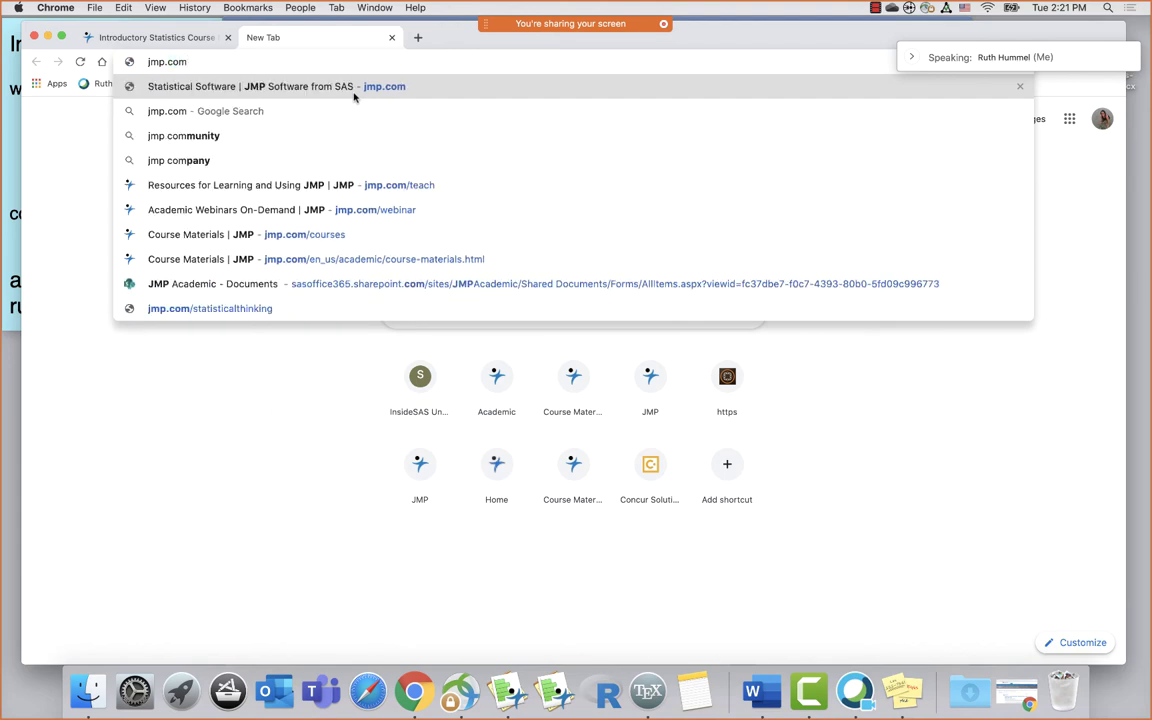
text(/getbooks)
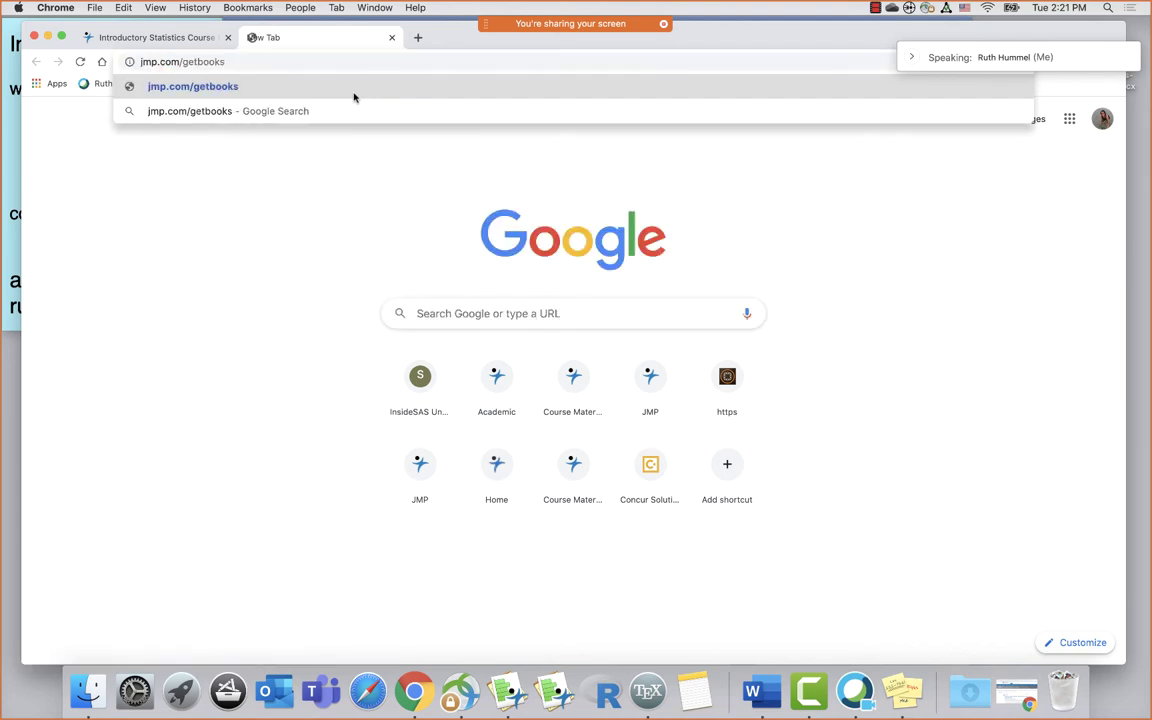
key(Return)
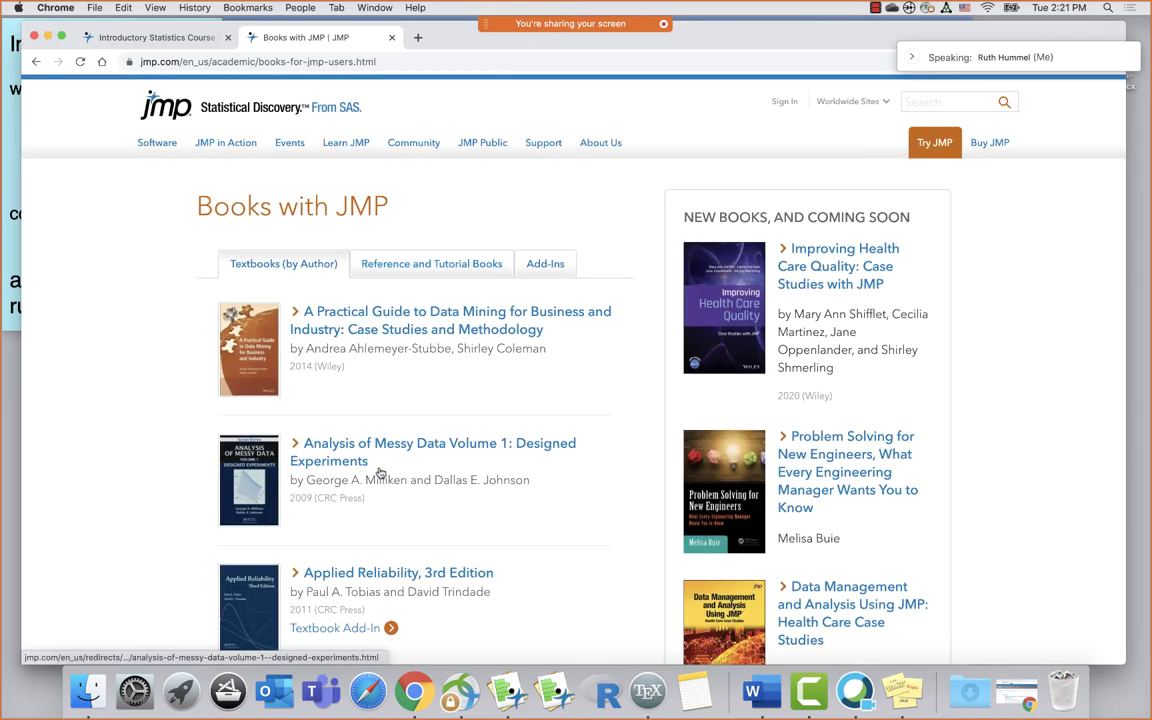
Look through the Books with JMP textbooks listed by author and their textbook add-in links
scroll(380, 472, down, 15)
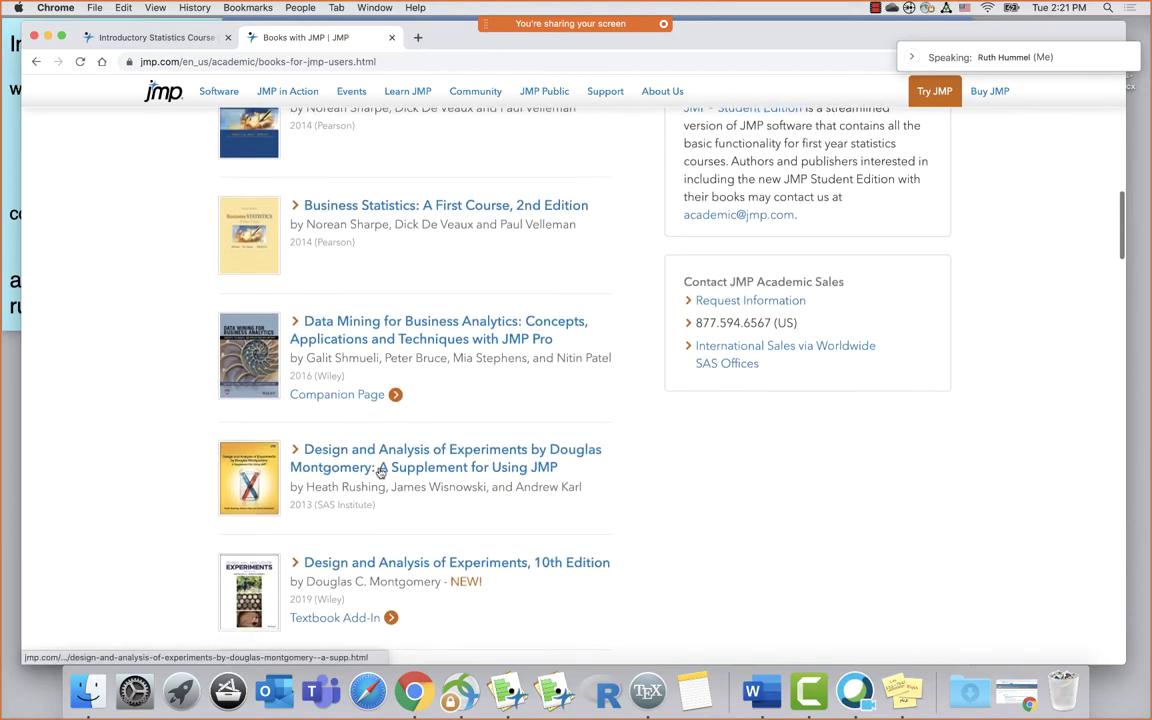
scroll(380, 472, up, 15)
scroll(380, 472, down, 3)
scroll(380, 472, down, 8)
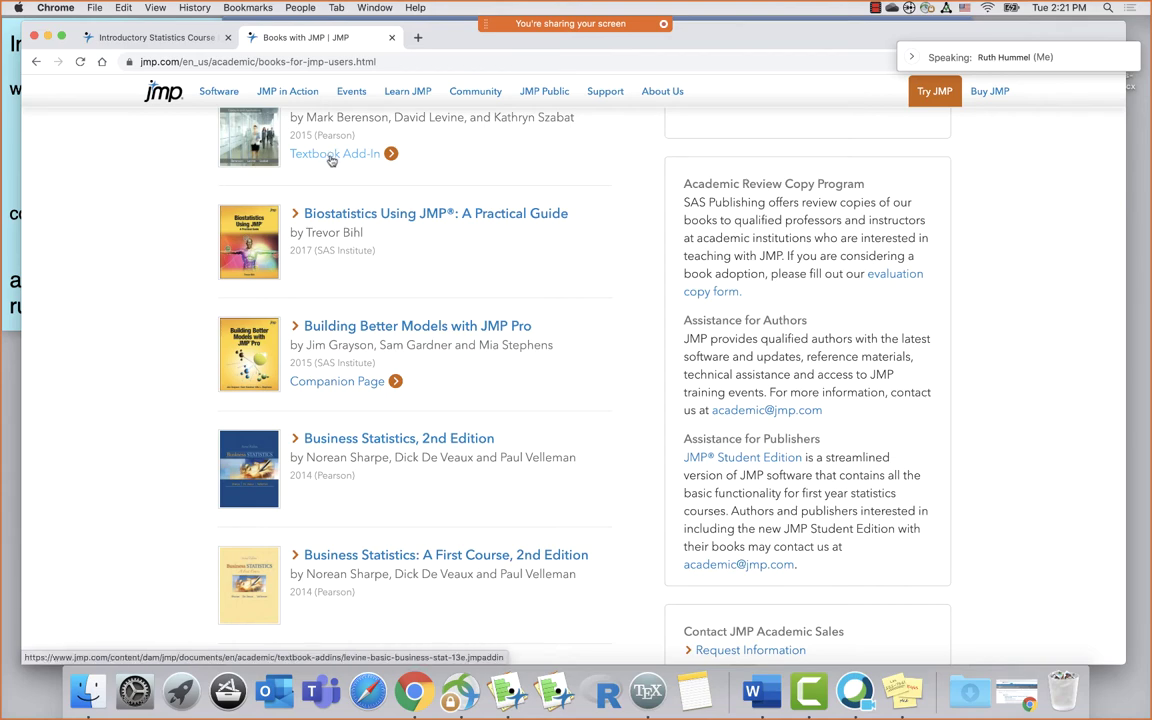
scroll(445, 226, up, 10)
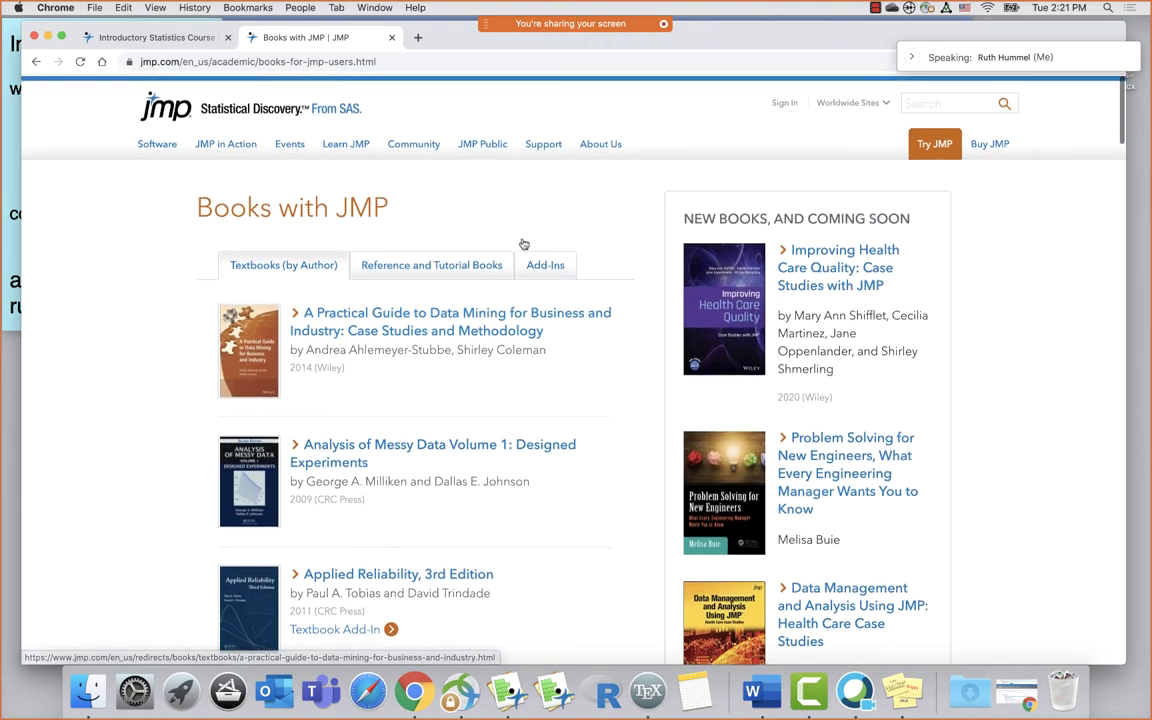
Download the JMP for Teaching Elementary Statistics add-in from the textbook add-ins list and install it in JMP
click(542, 266)
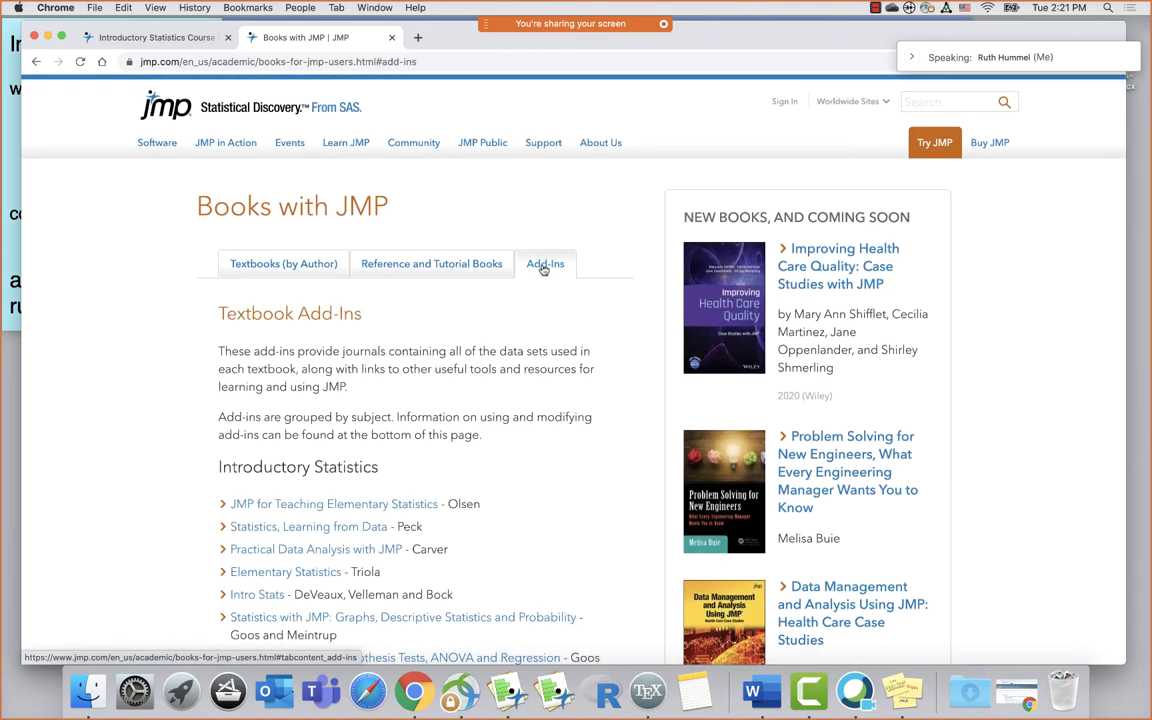
scroll(535, 380, down, 2)
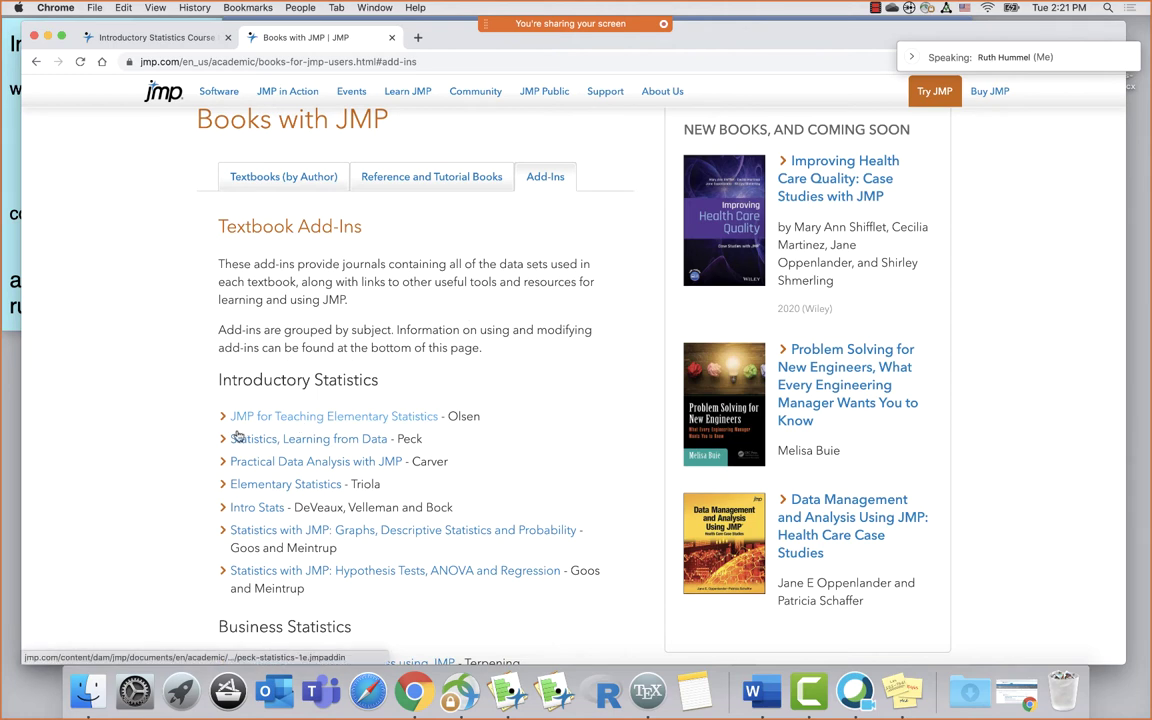
click(331, 421)
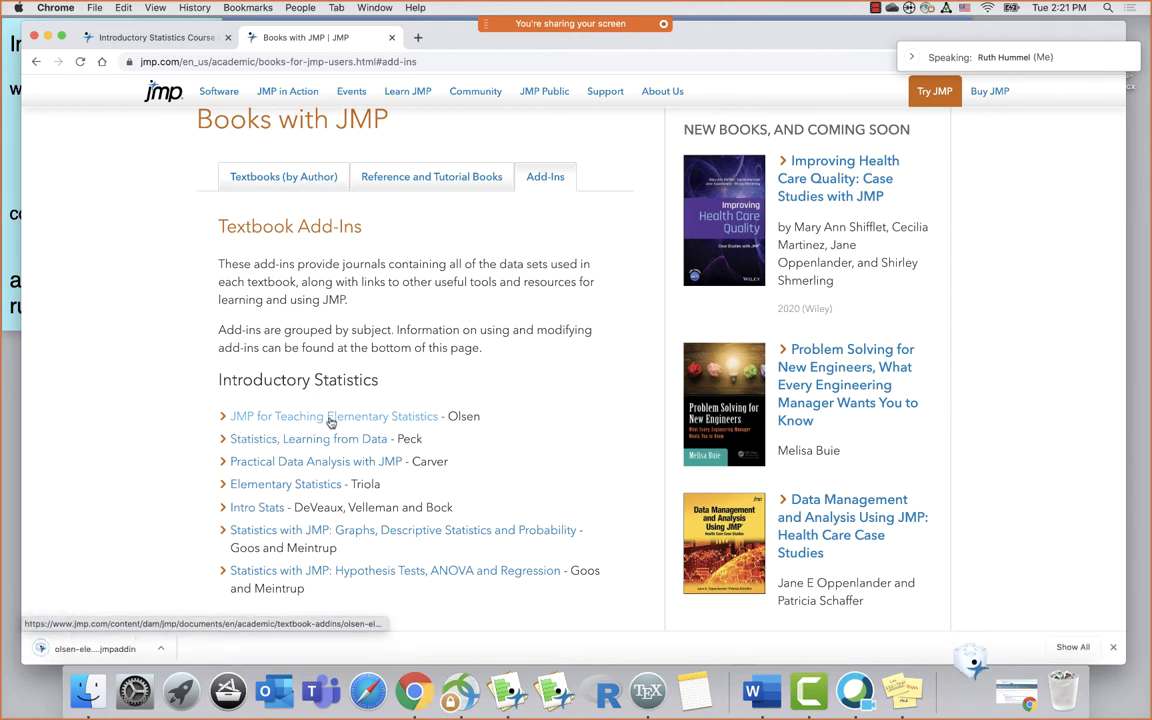
click(69, 651)
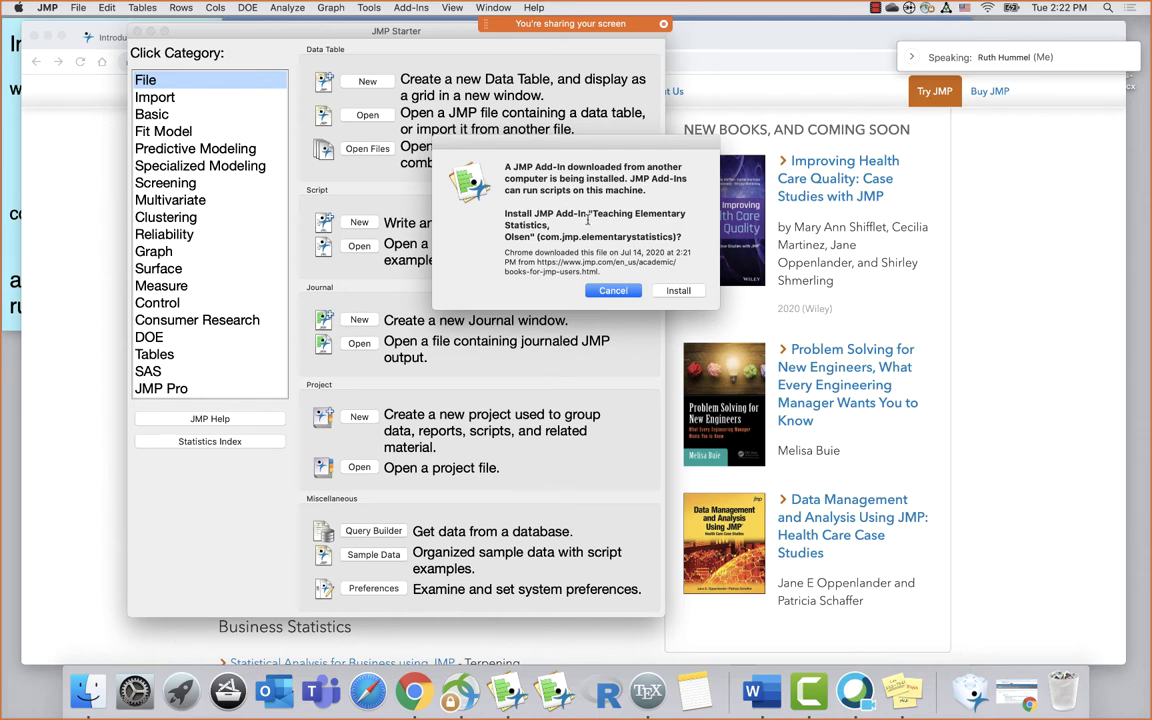
click(679, 291)
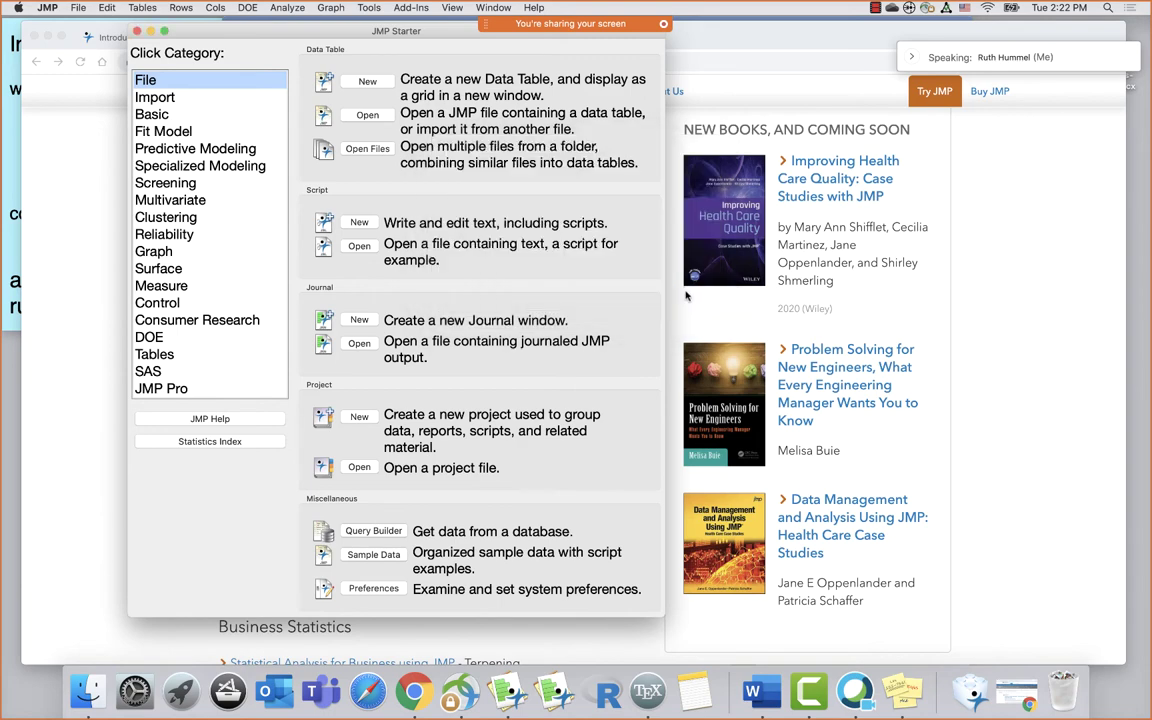
Open the Teaching Elementary Statistics add-in's journal in JMP and expand its Read Me use notes
click(407, 8)
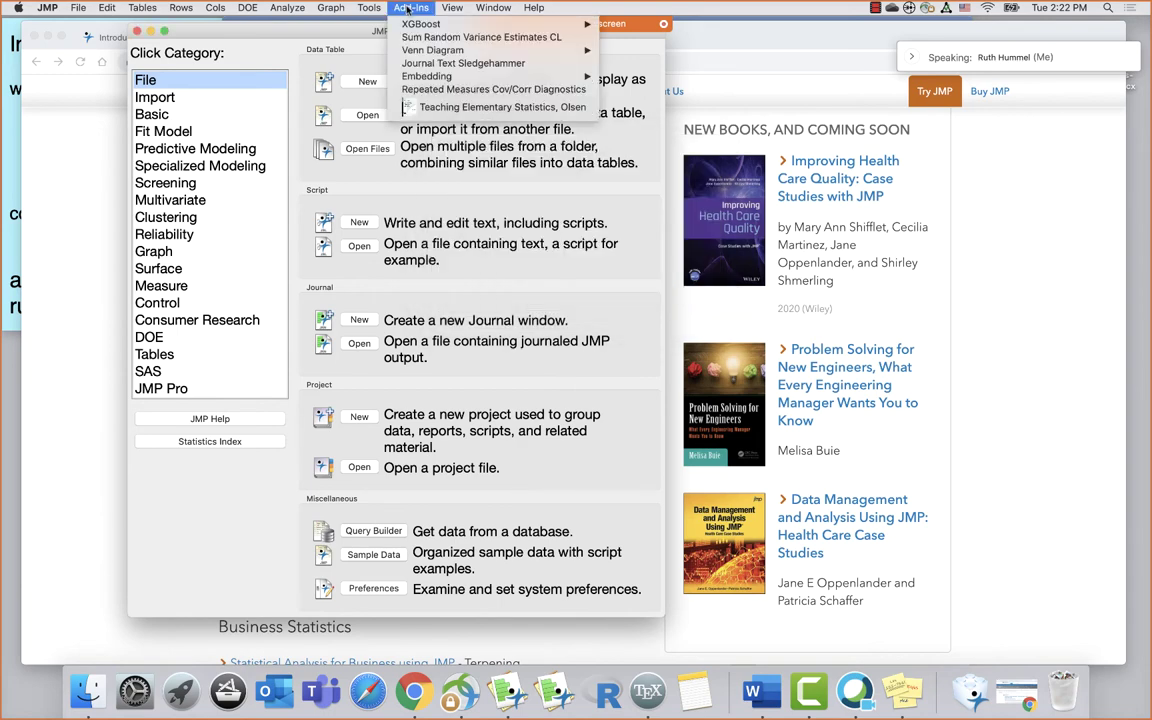
click(457, 108)
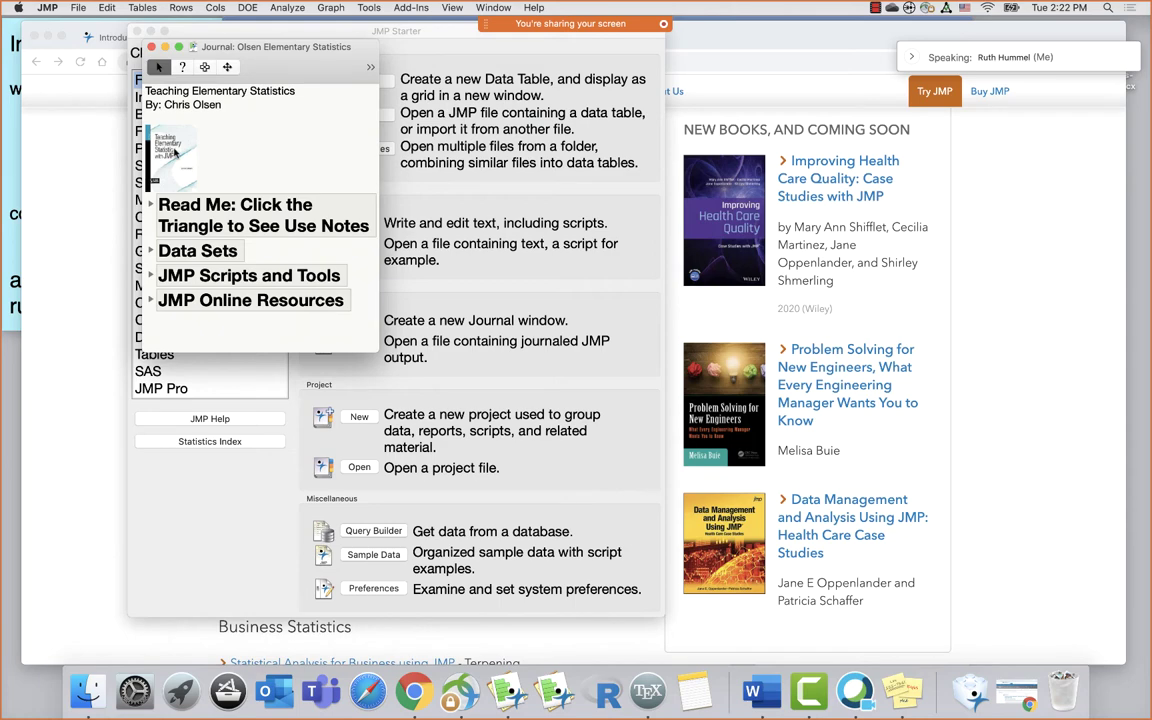
click(150, 204)
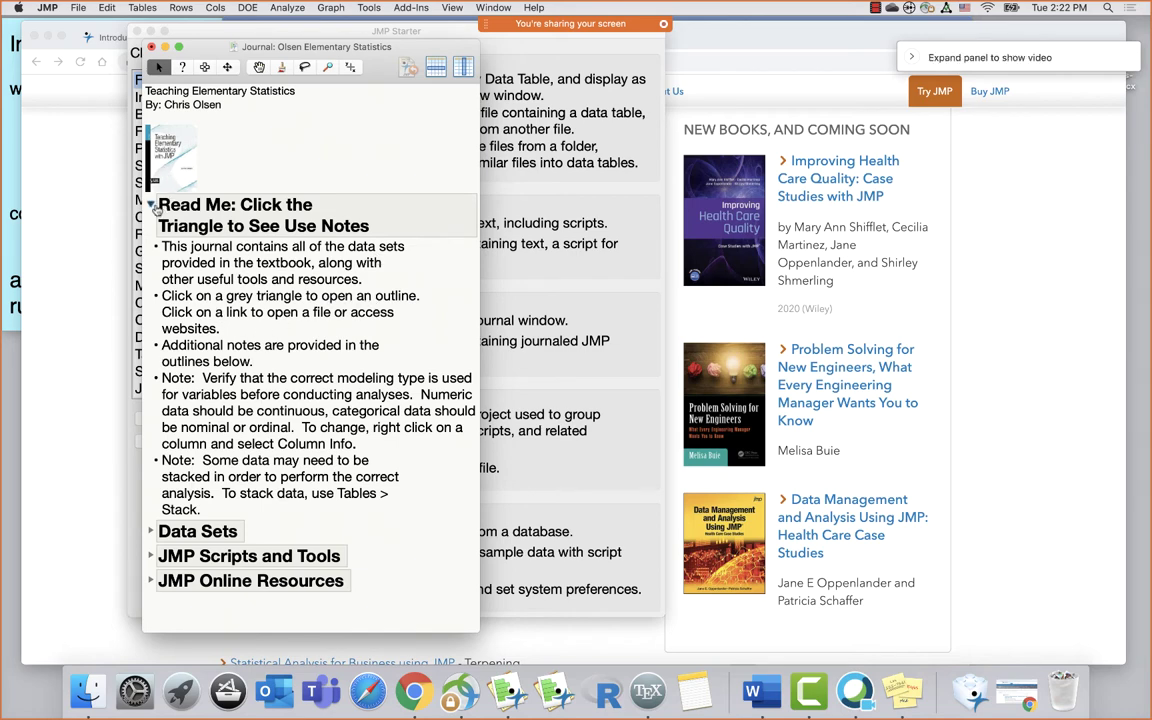
Collapse the Read Me notes and expand the journal's Data Sets, JMP Scripts and Tools, and Concept Discovery Models outlines
click(150, 204)
click(150, 251)
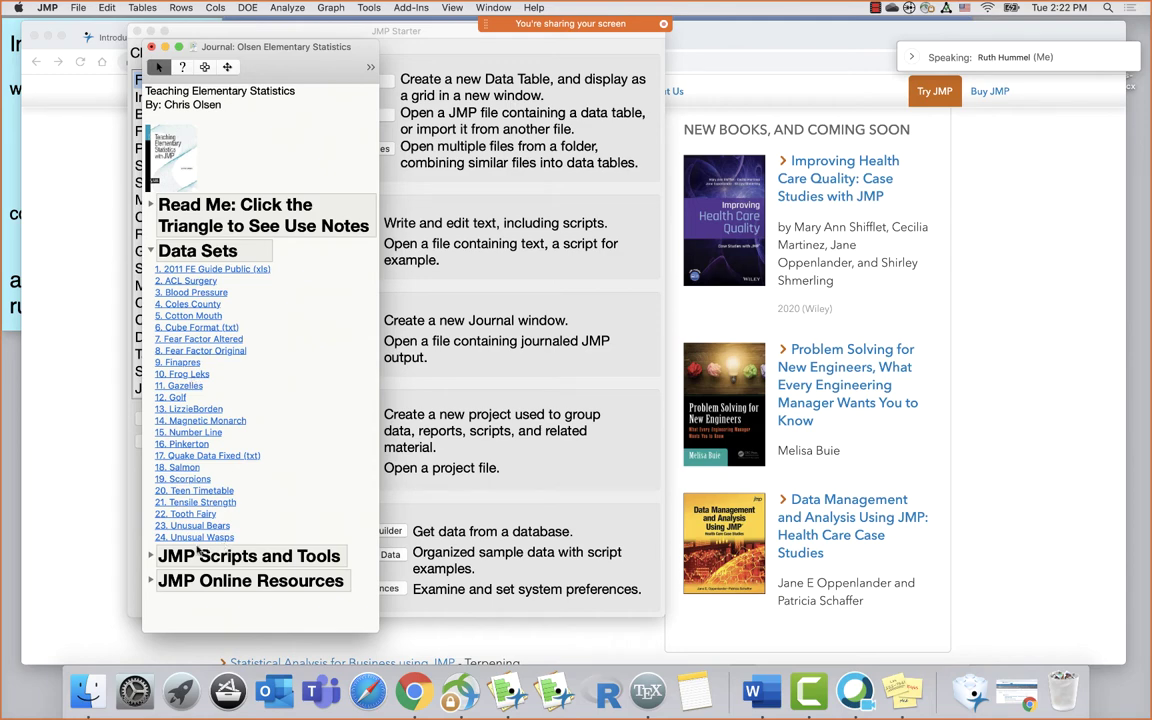
click(151, 556)
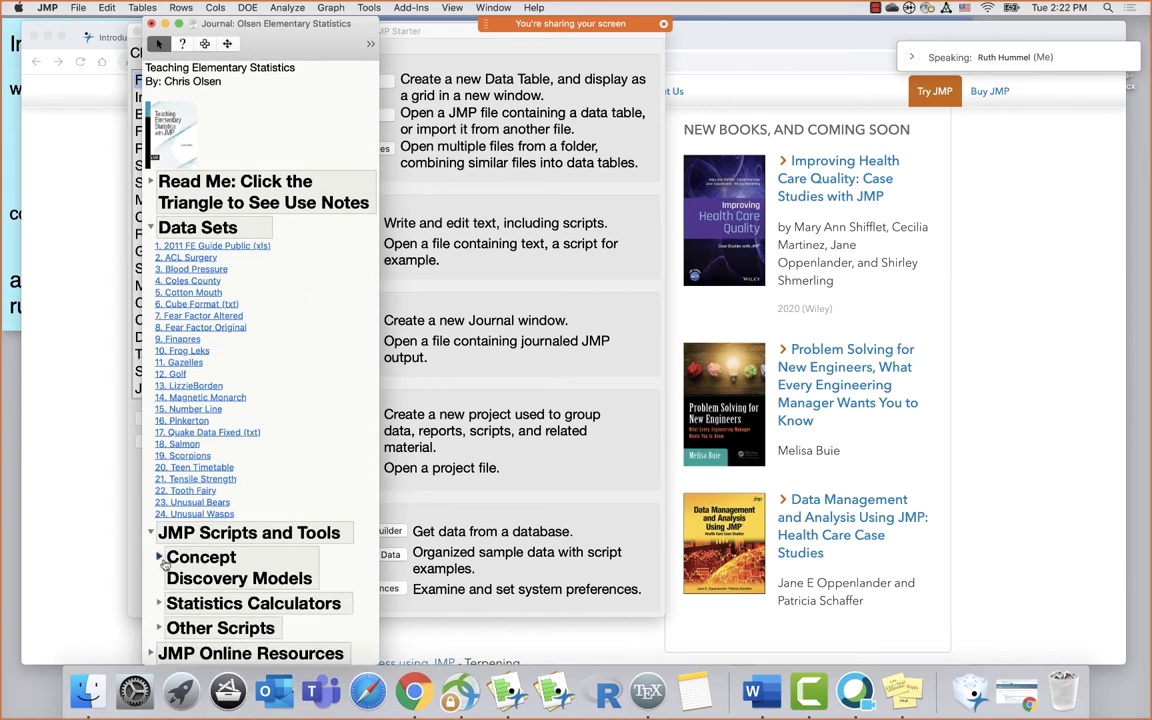
click(156, 557)
scroll(318, 503, down, 2)
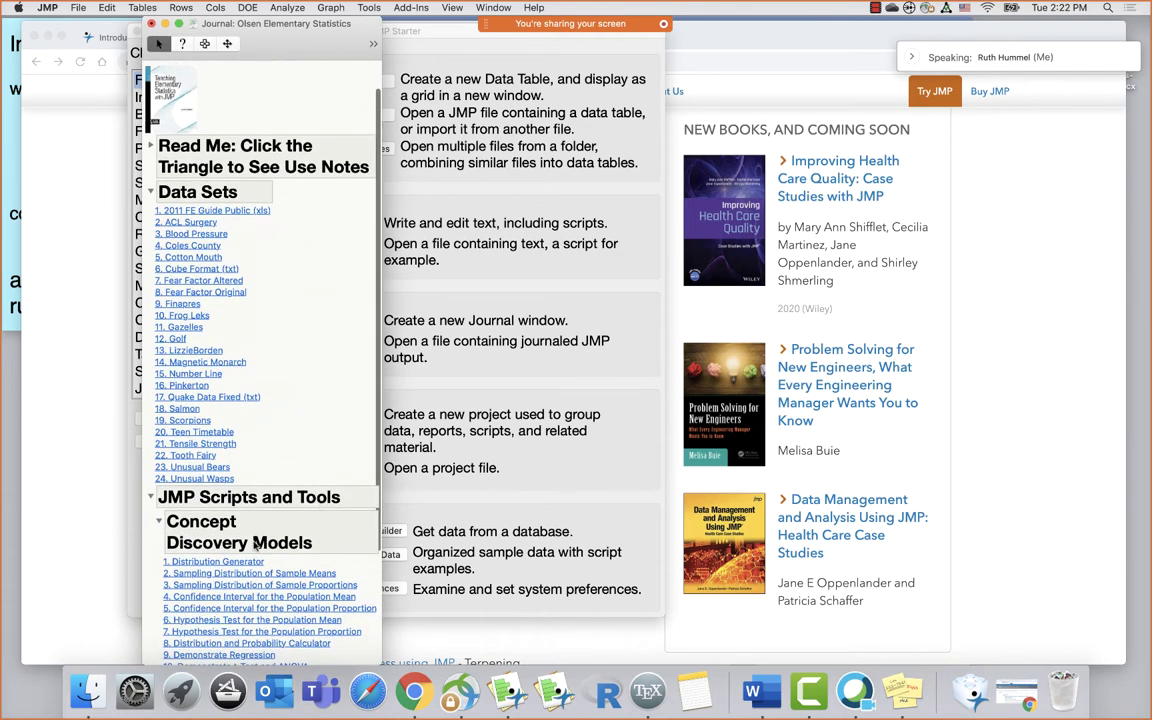
scroll(226, 574, down, 5)
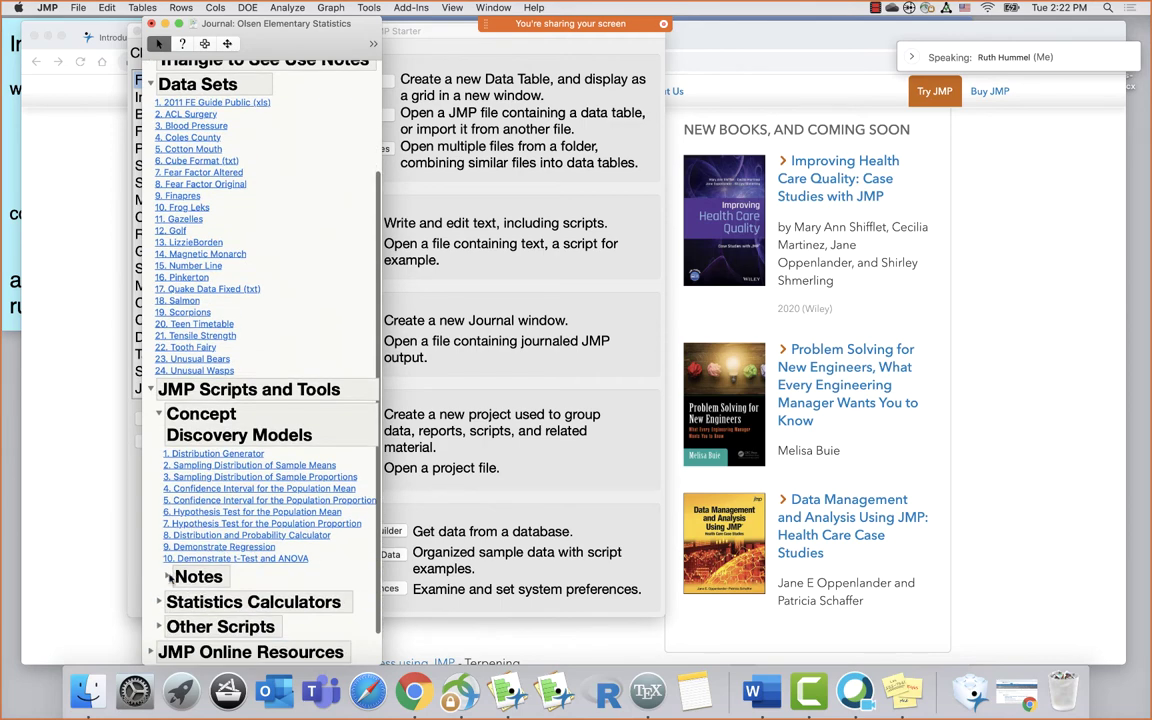
Expand JMP Online Resources to look over its links, then collapse JMP Scripts and Tools
scroll(268, 600, down, 2)
click(151, 614)
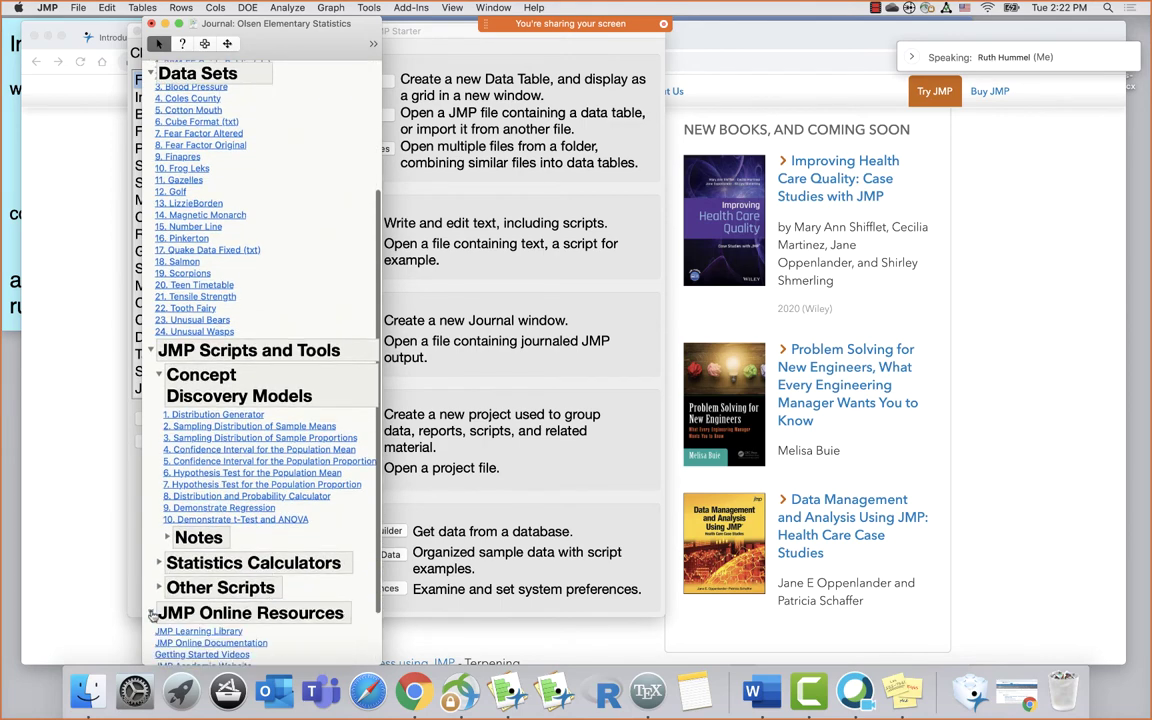
scroll(280, 434, down, 3)
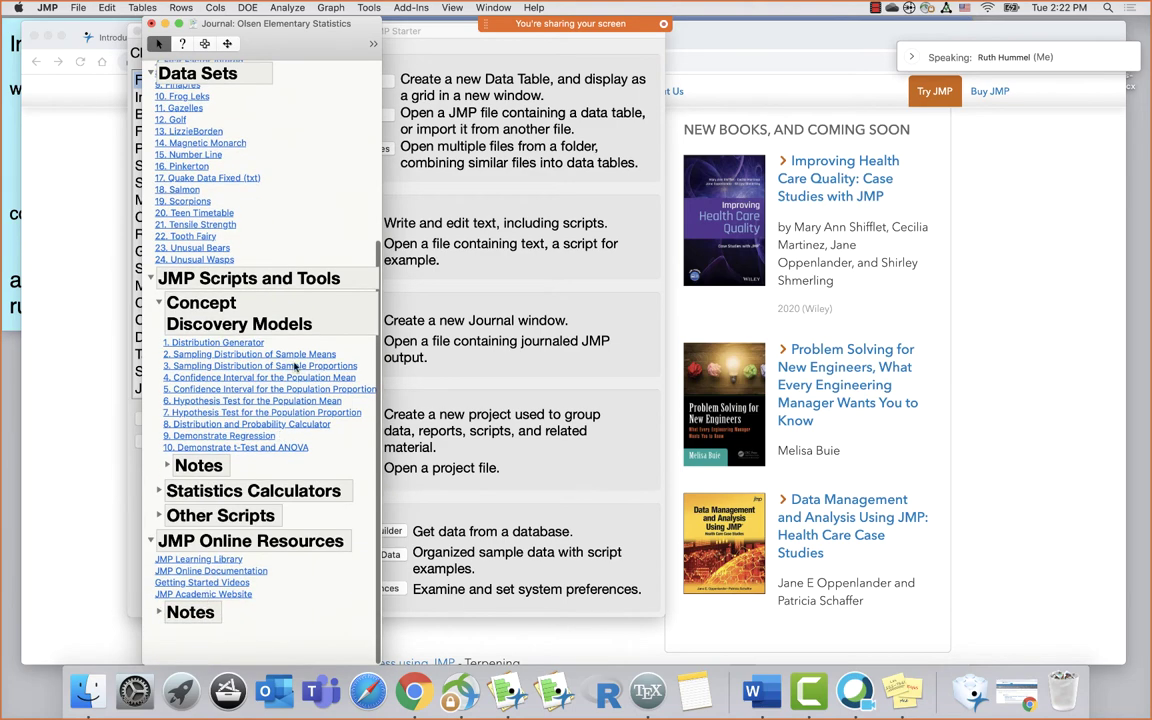
scroll(294, 367, up, 10)
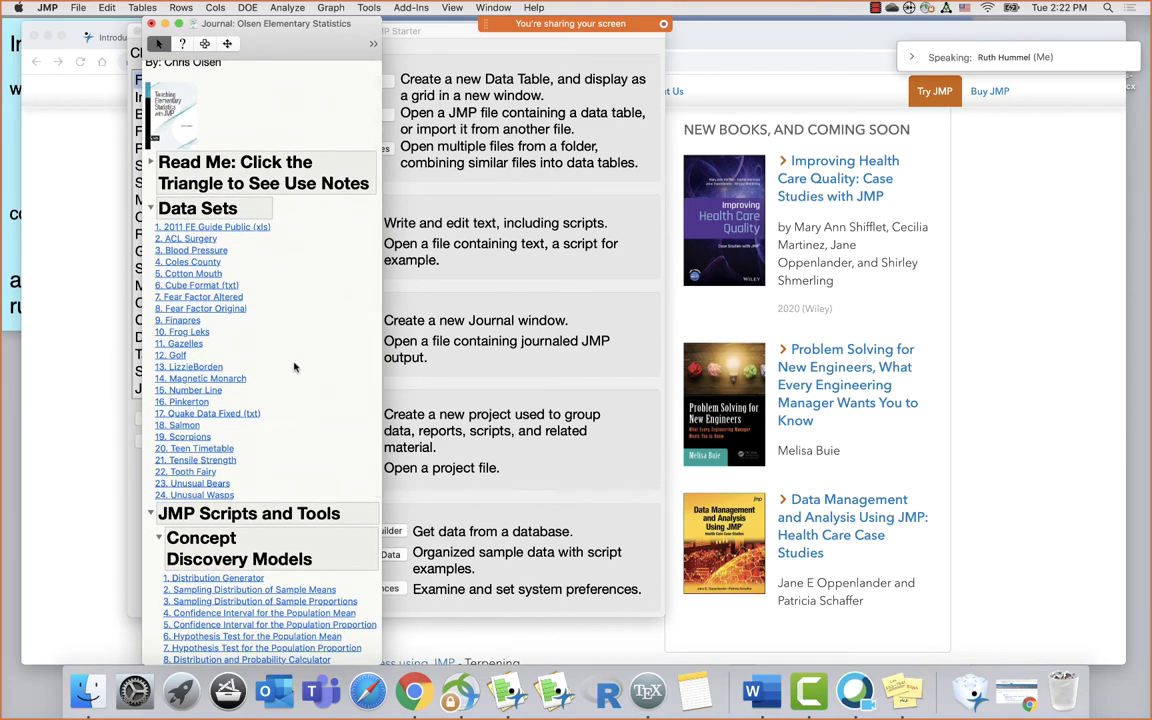
click(150, 513)
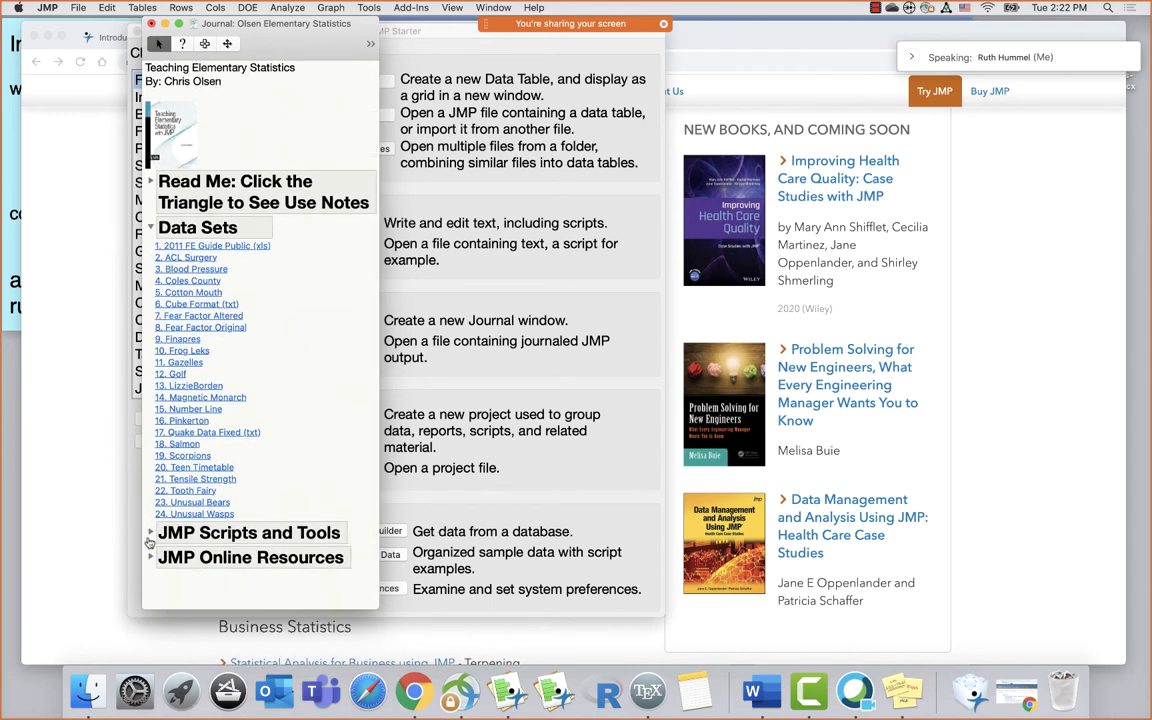
Open the Salmon data set, enlarge its window and widen the columns to view it, and close it without saving
click(180, 444)
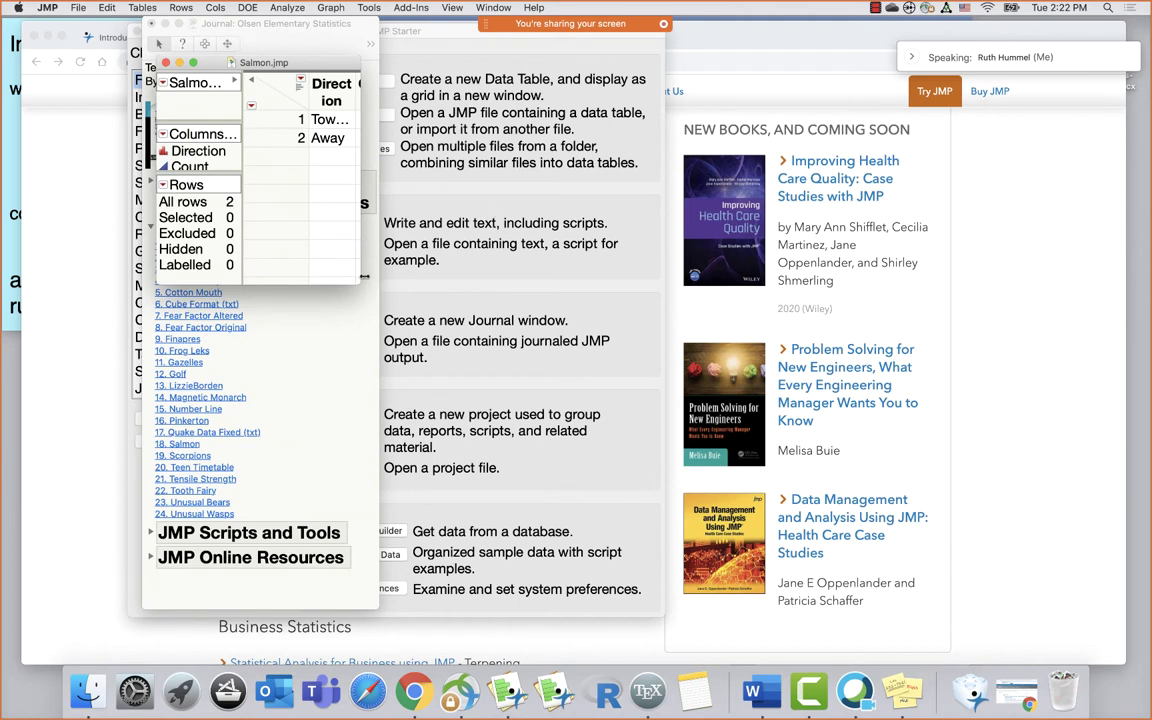
drag(357, 279, 597, 320)
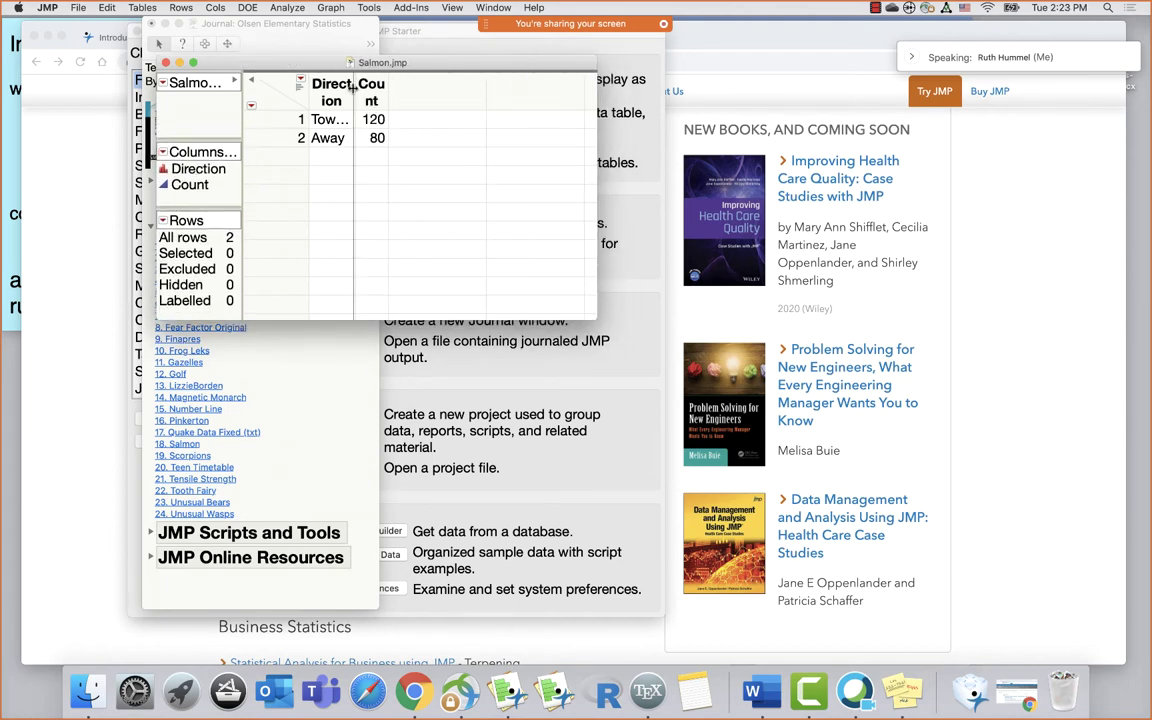
drag(355, 92, 528, 74)
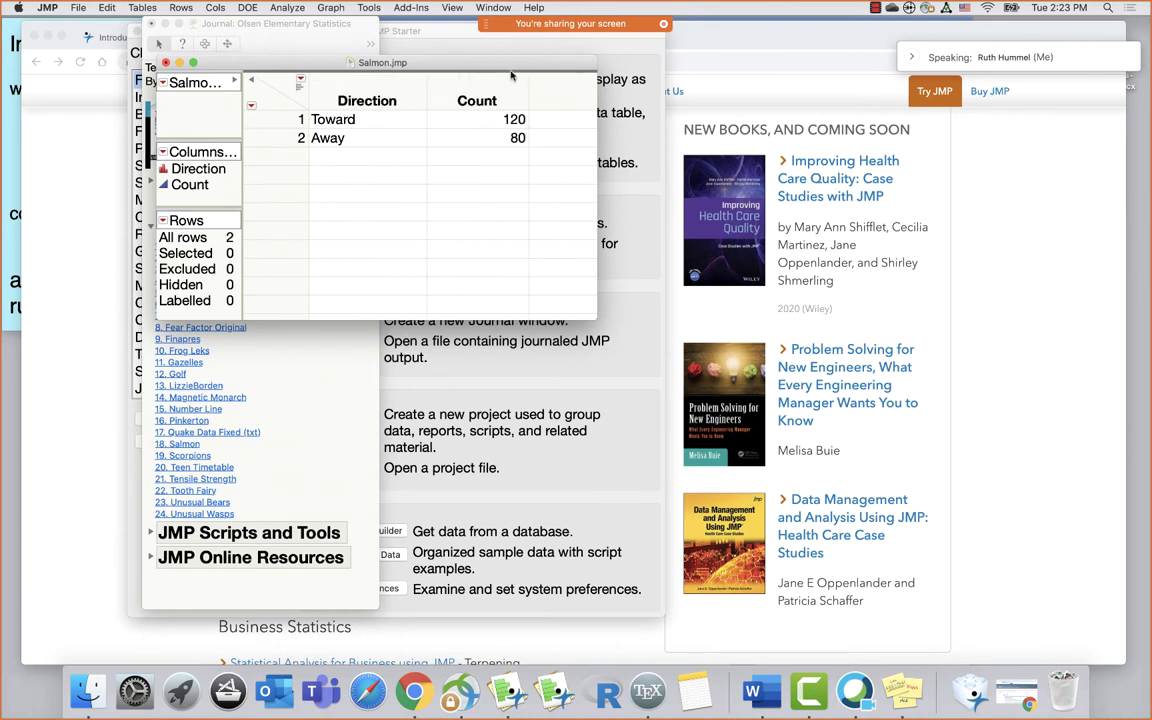
click(165, 63)
click(298, 126)
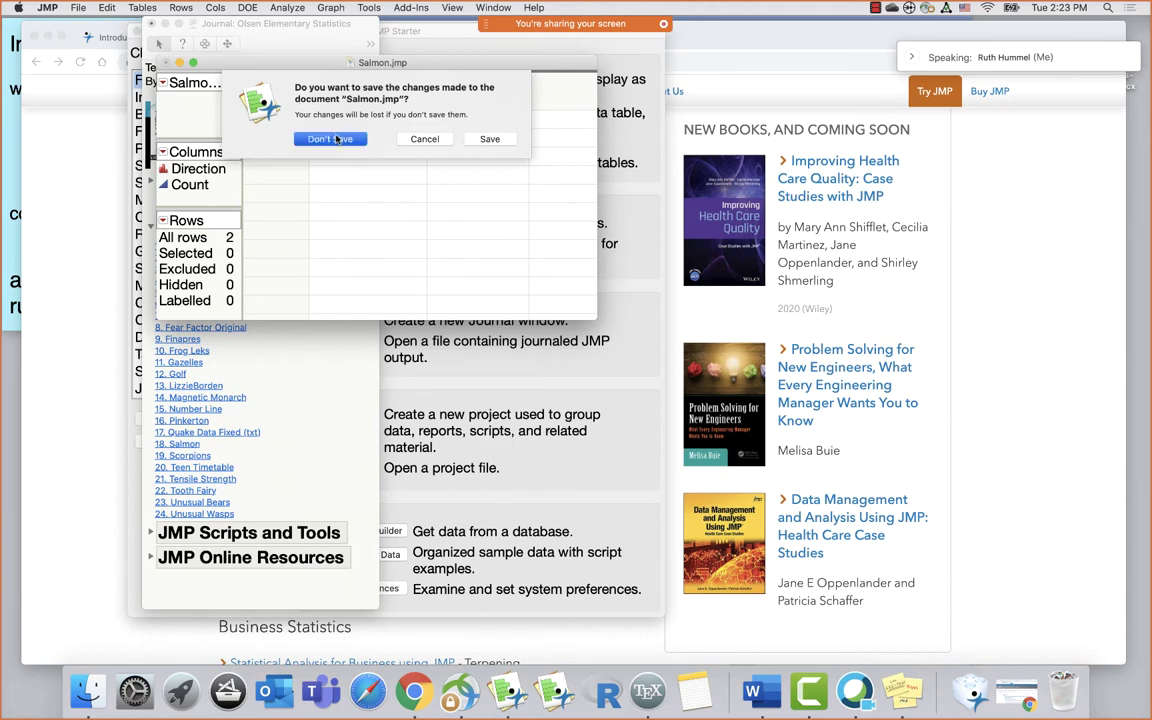
Open the Fear Factor Original data set, enlarge its window to examine the fear items, and close the table
click(212, 328)
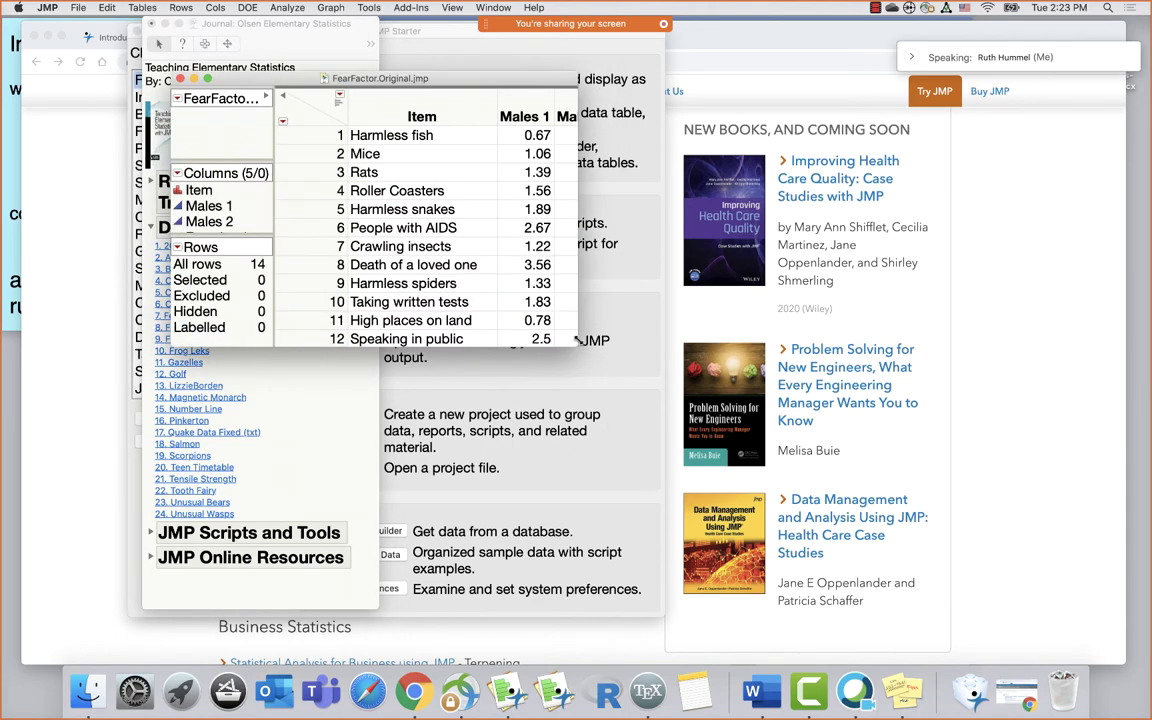
drag(632, 366, 853, 540)
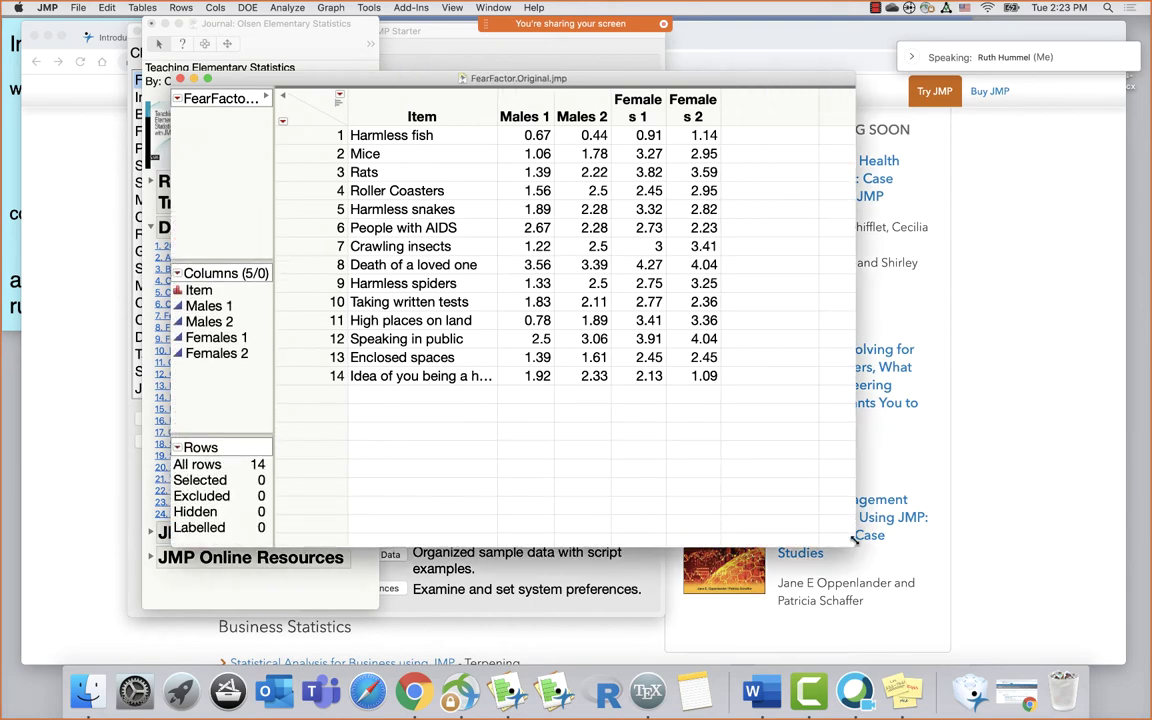
click(524, 112)
click(408, 134)
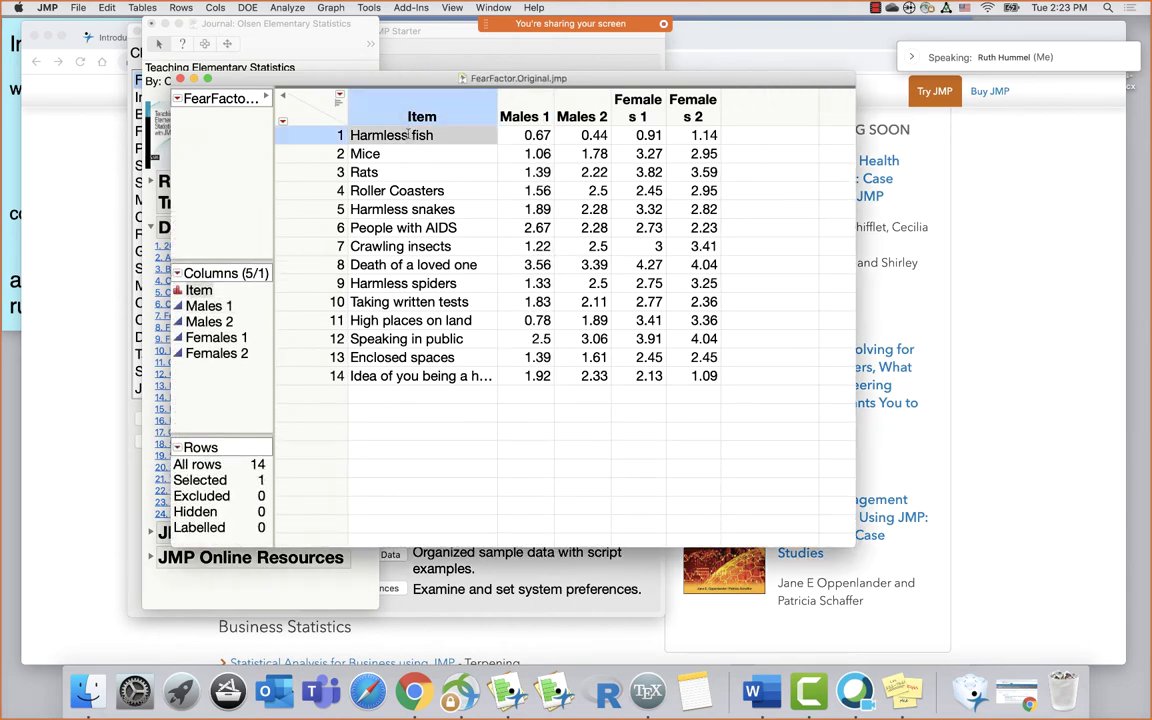
click(376, 159)
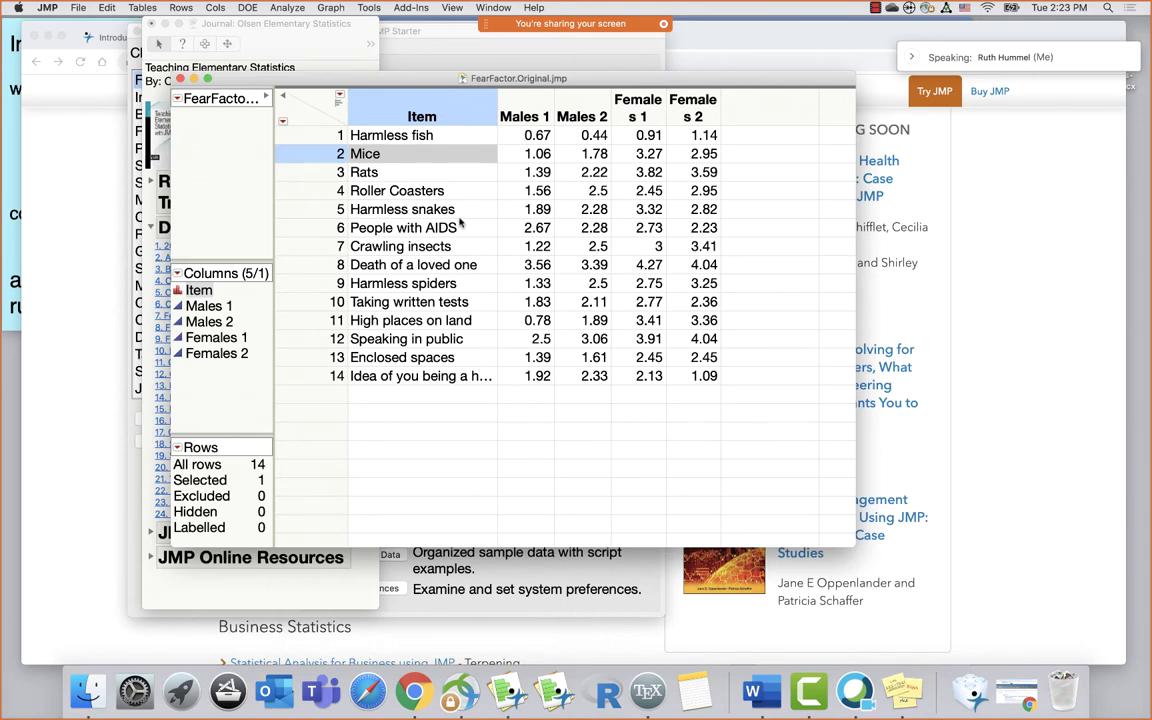
click(166, 74)
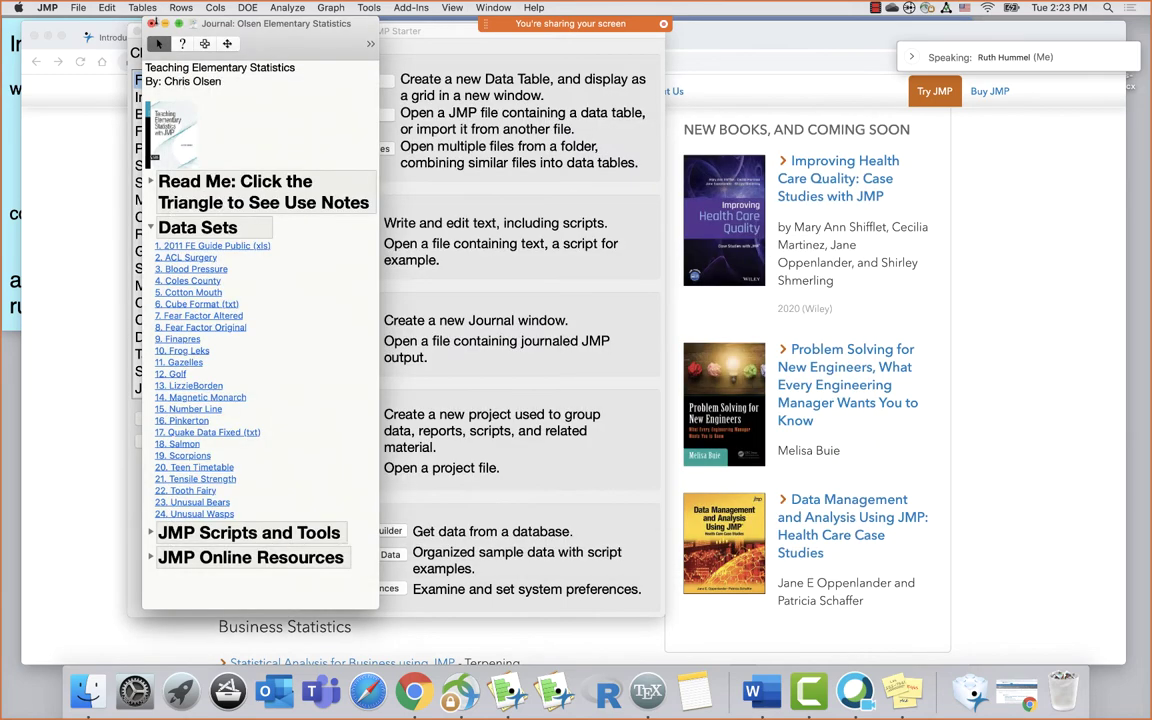
Close the Teaching Elementary Statistics journal and the JMP Starter window
click(151, 24)
click(175, 121)
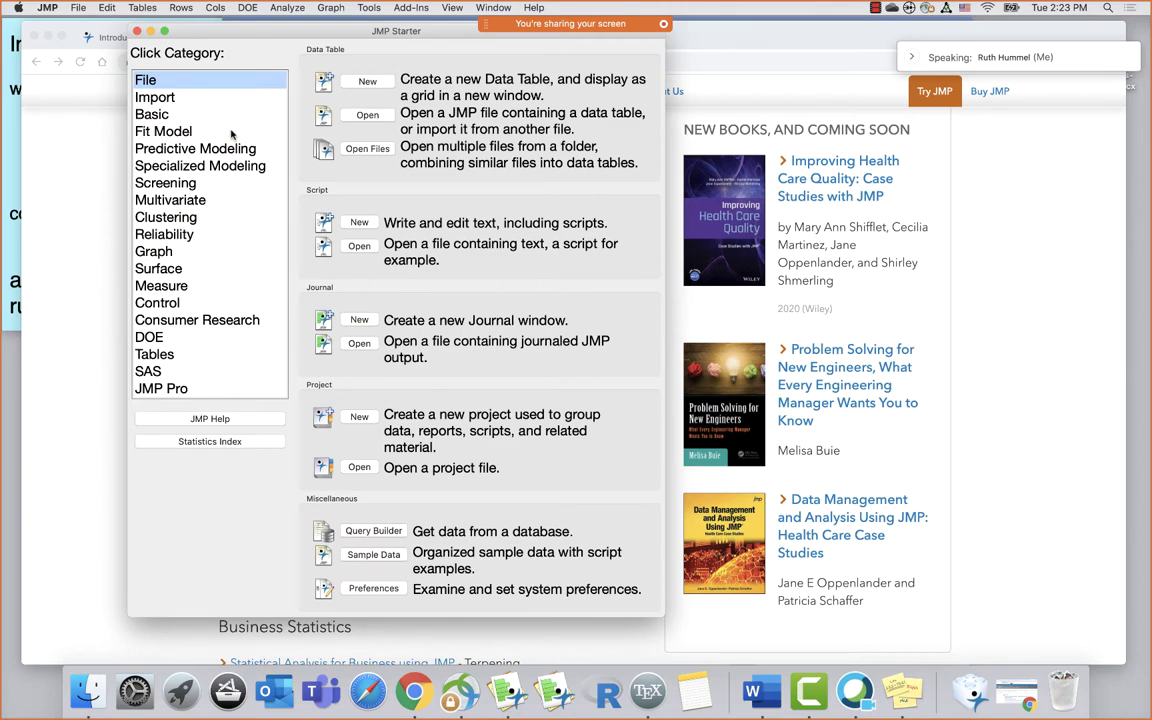
click(136, 31)
Download the Statistics, Learning from Data add-in from the Introductory Statistics textbook list and install it in JMP
scroll(497, 373, down, 3)
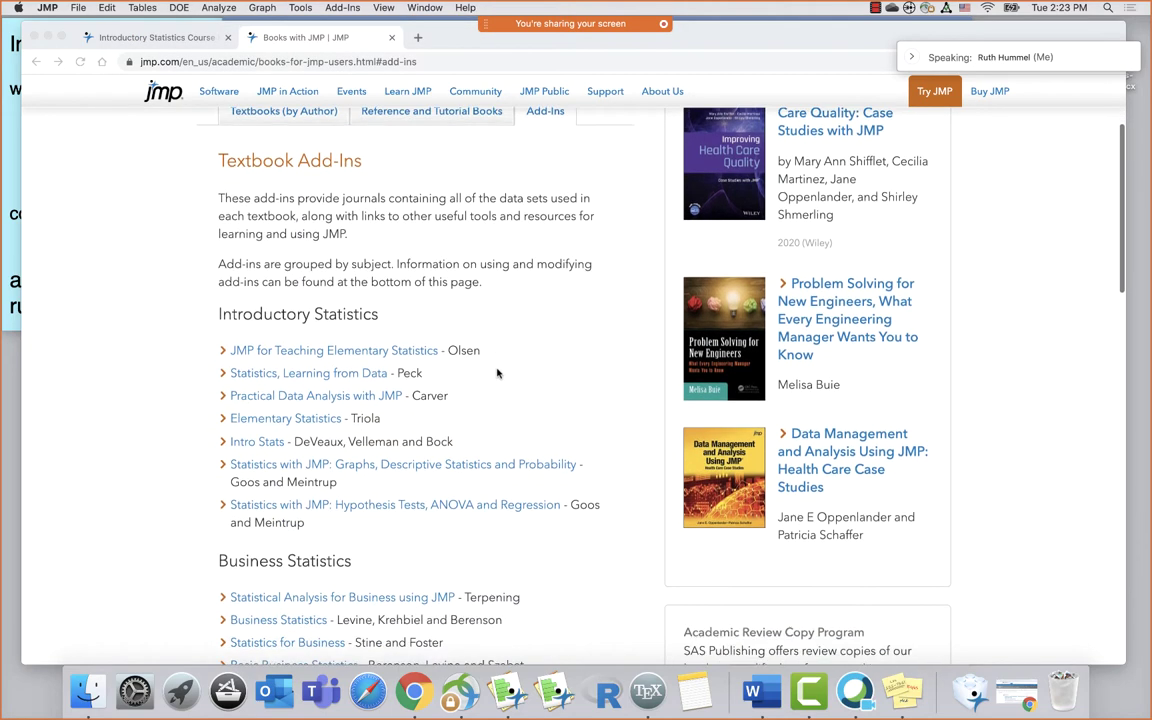
scroll(497, 373, down, 1)
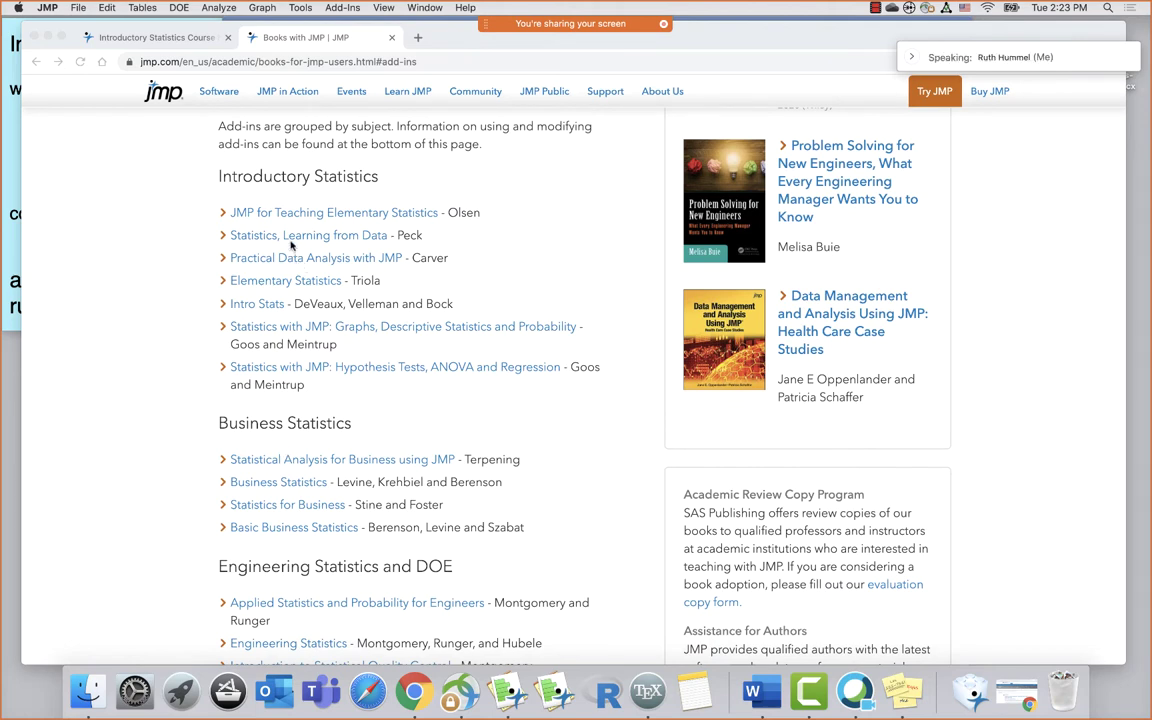
click(338, 238)
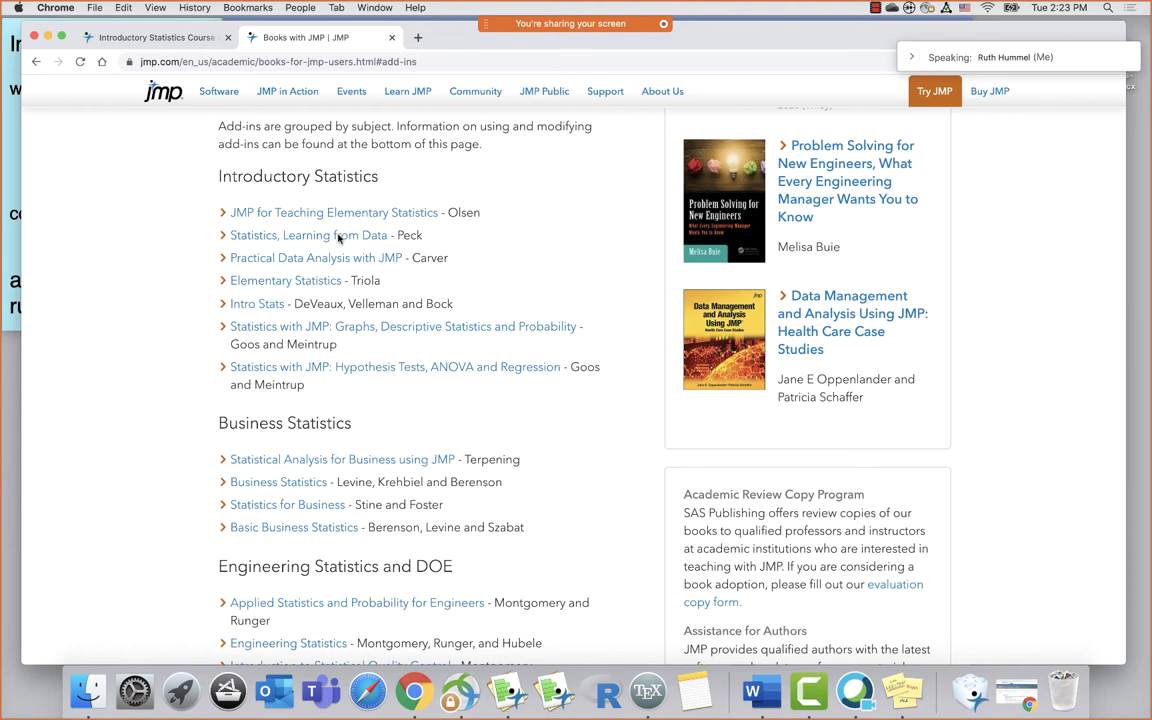
click(338, 236)
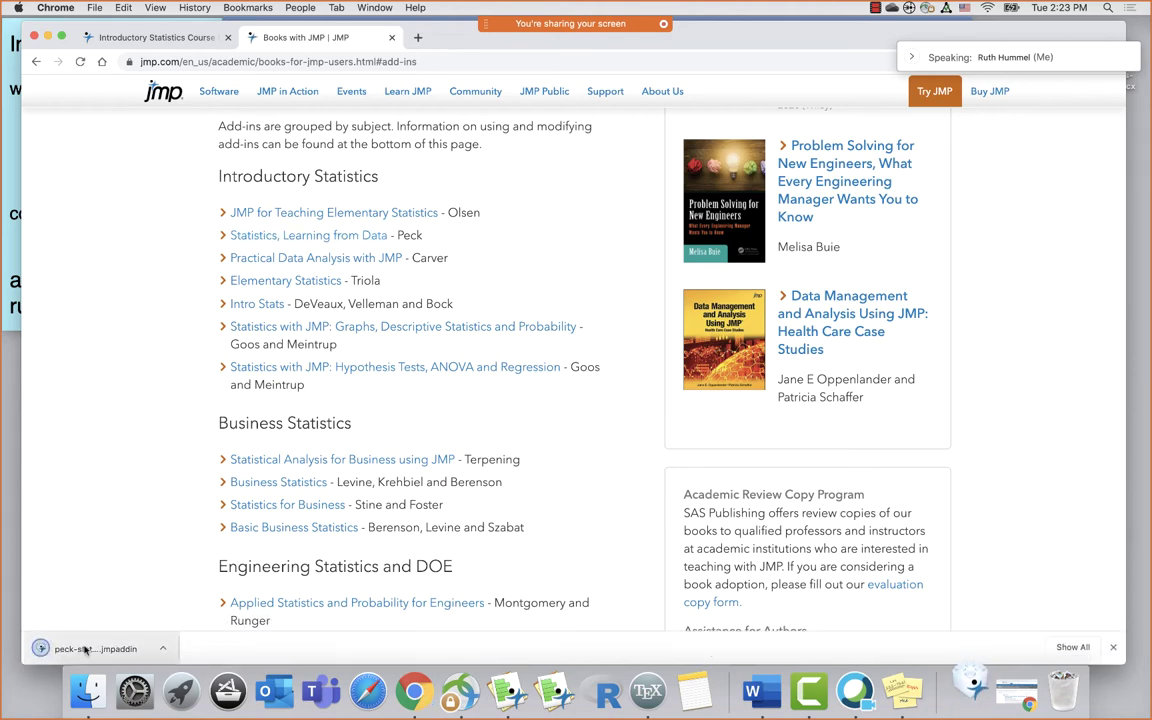
click(85, 649)
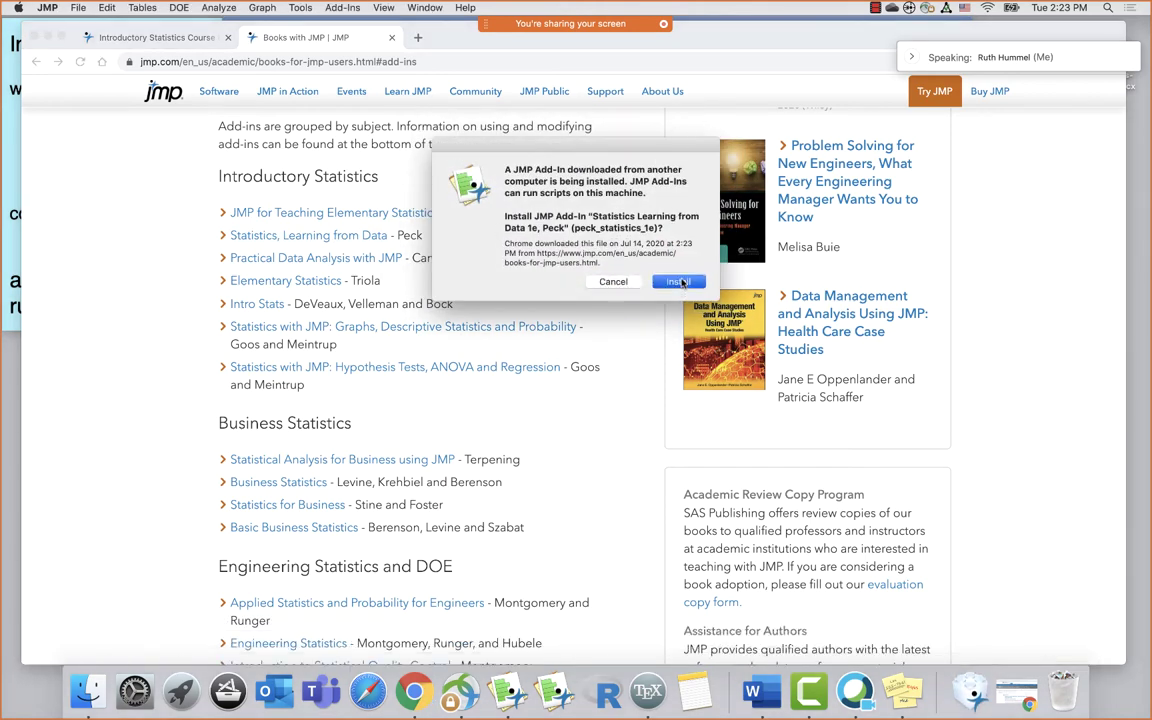
click(680, 282)
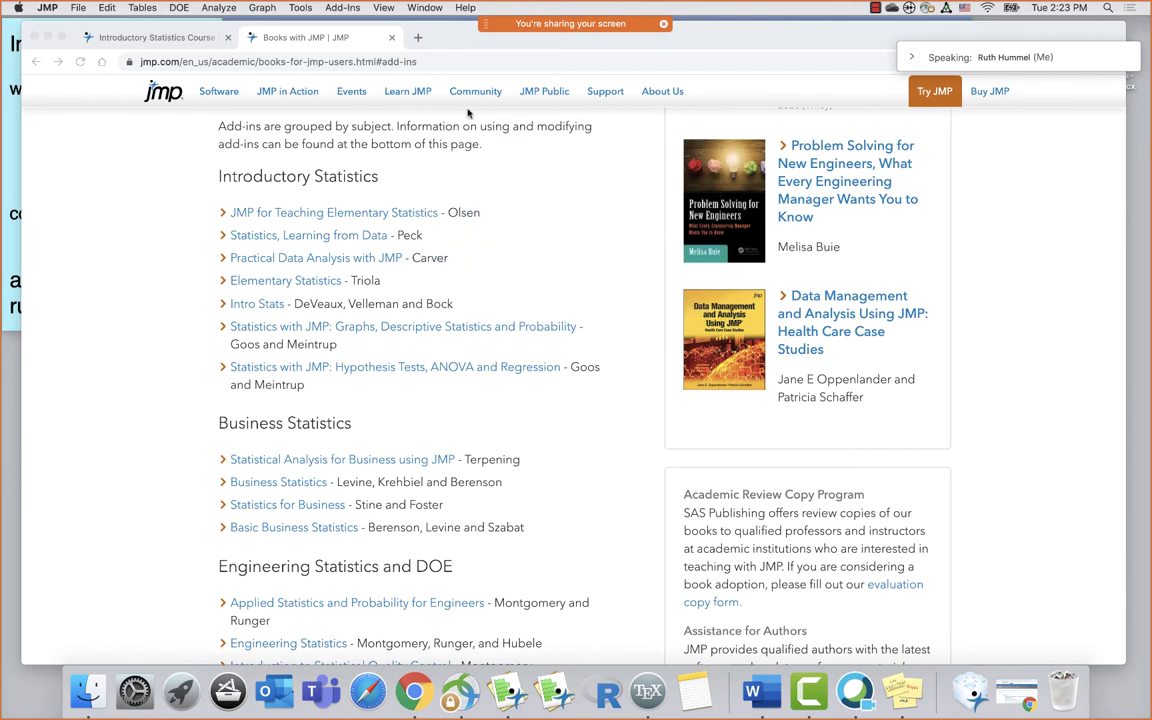
Open the Statistics Learning from Data 1e add-in's journal and expand the Chapter 2 Examples and Exercises data sets
click(331, 8)
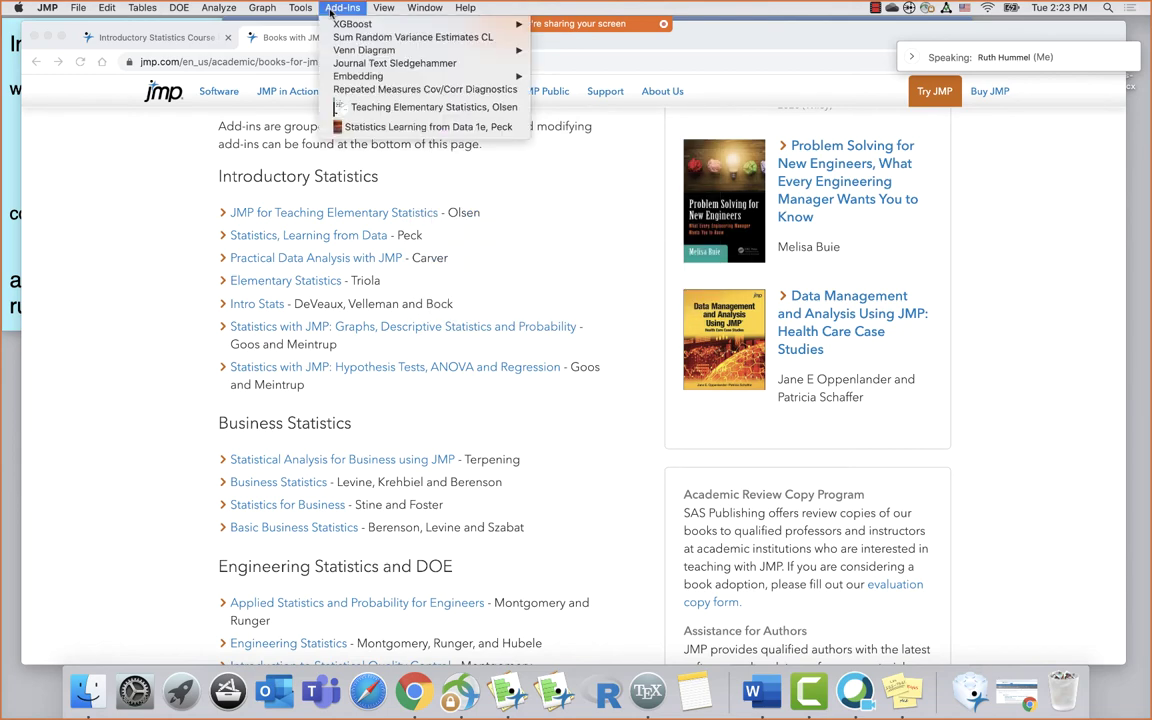
click(365, 128)
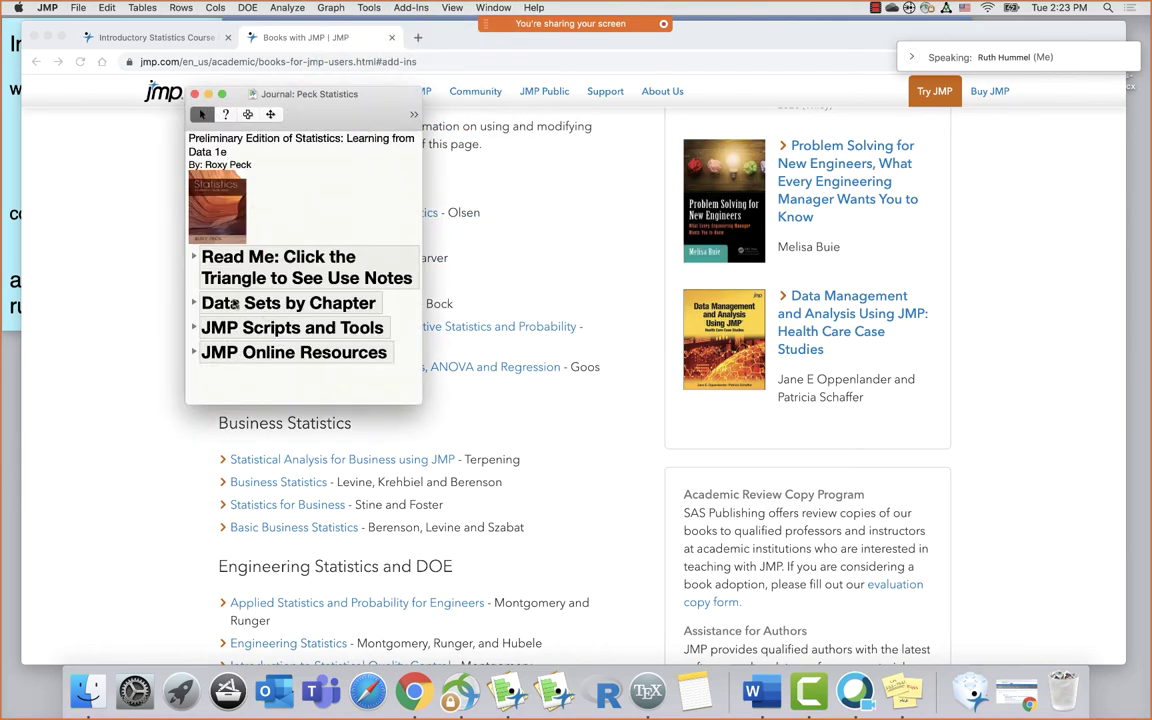
click(194, 303)
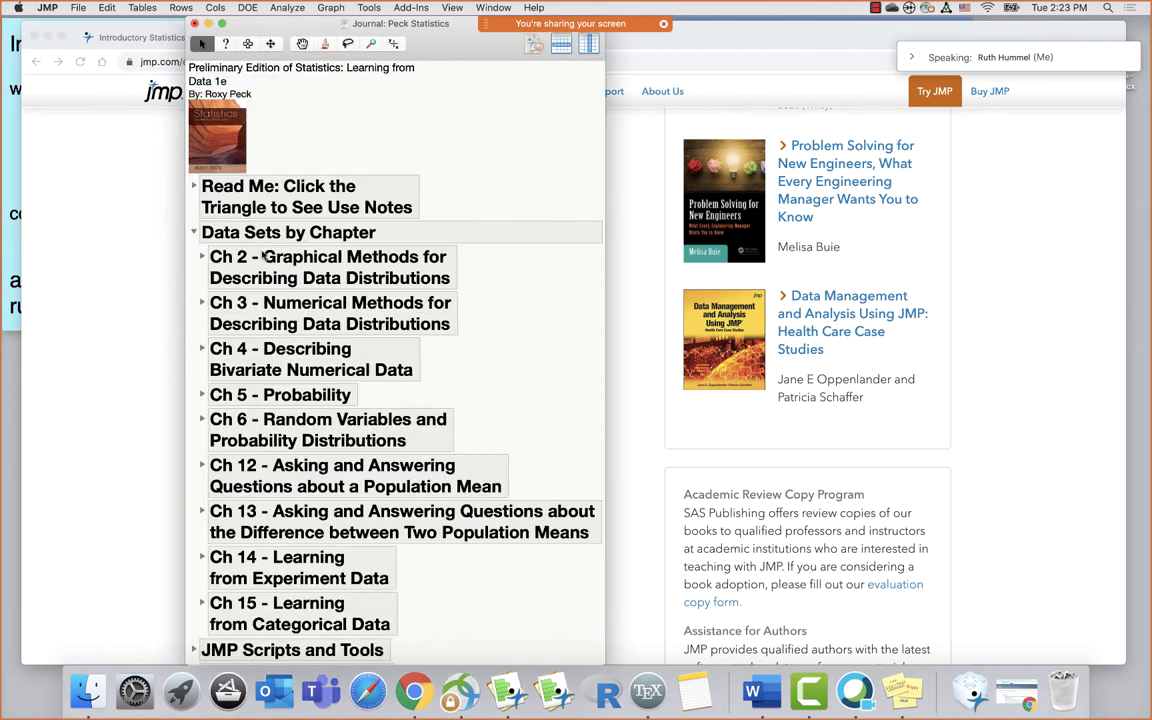
click(202, 257)
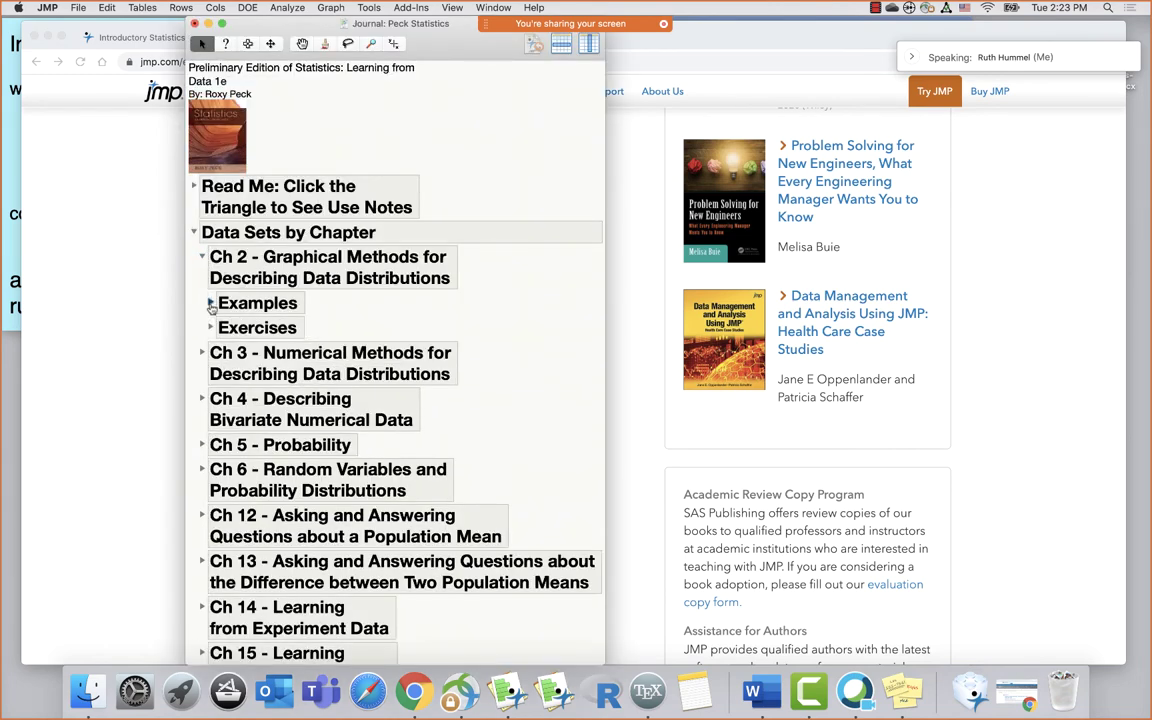
click(211, 304)
click(211, 597)
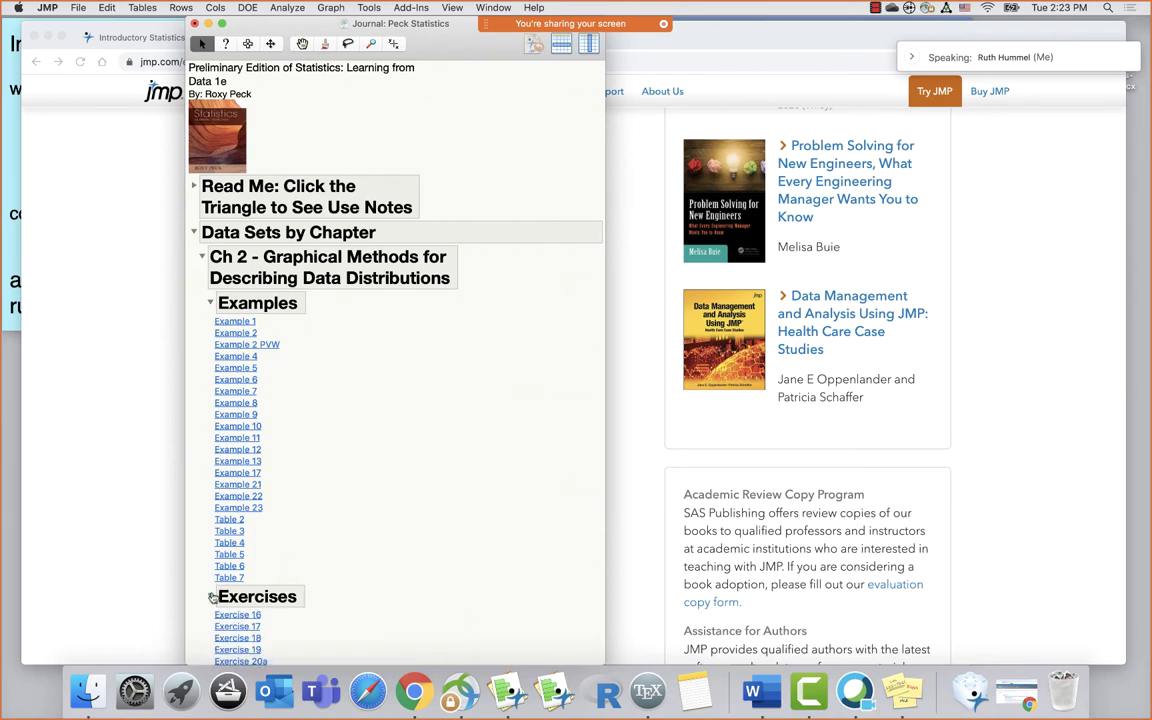
Look through the Chapter 2 exercise data sets and close the journal without saving
scroll(386, 560, down, 10)
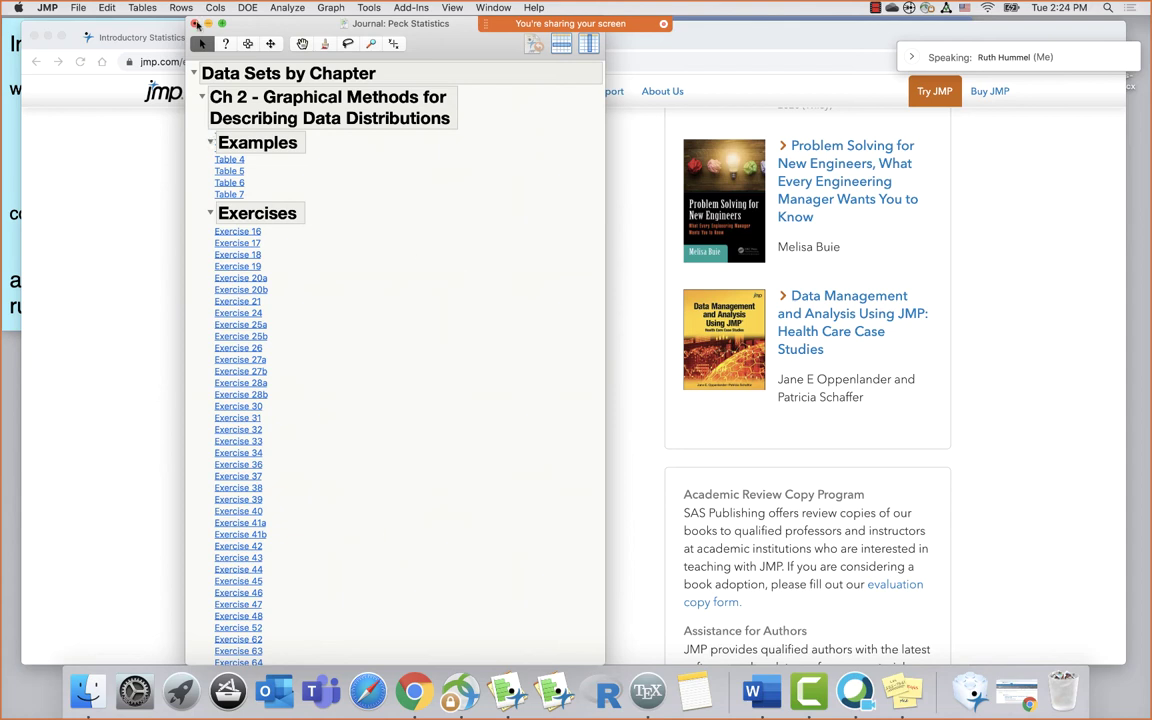
click(196, 23)
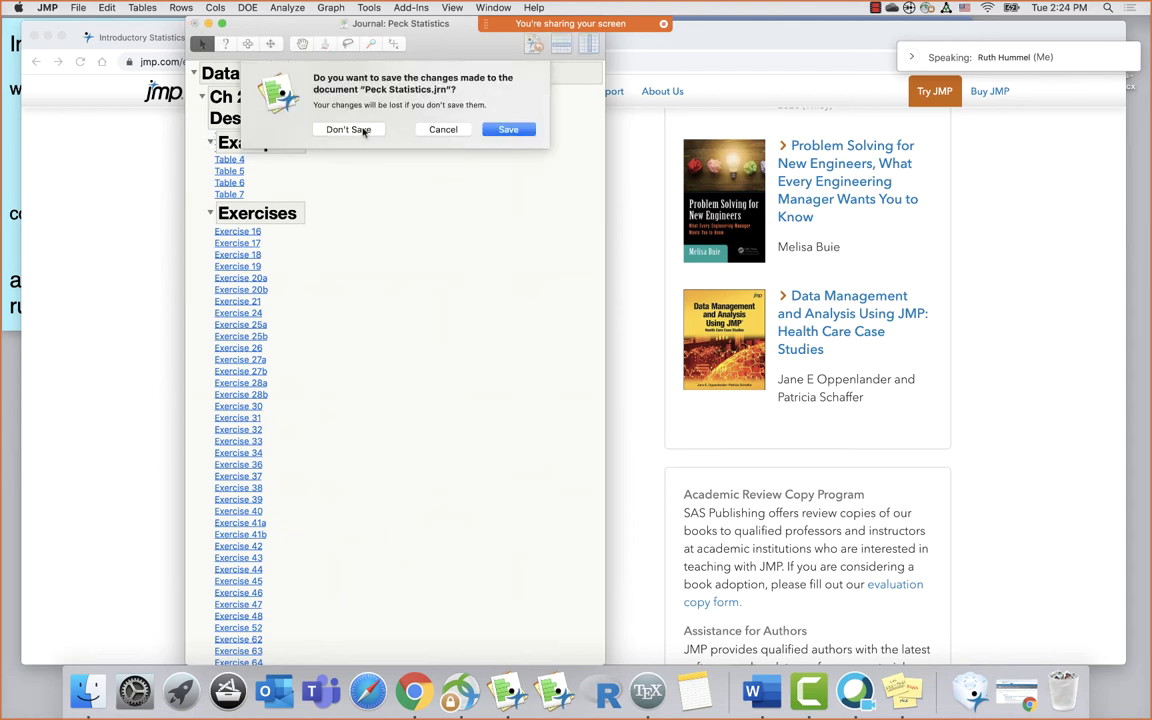
click(348, 129)
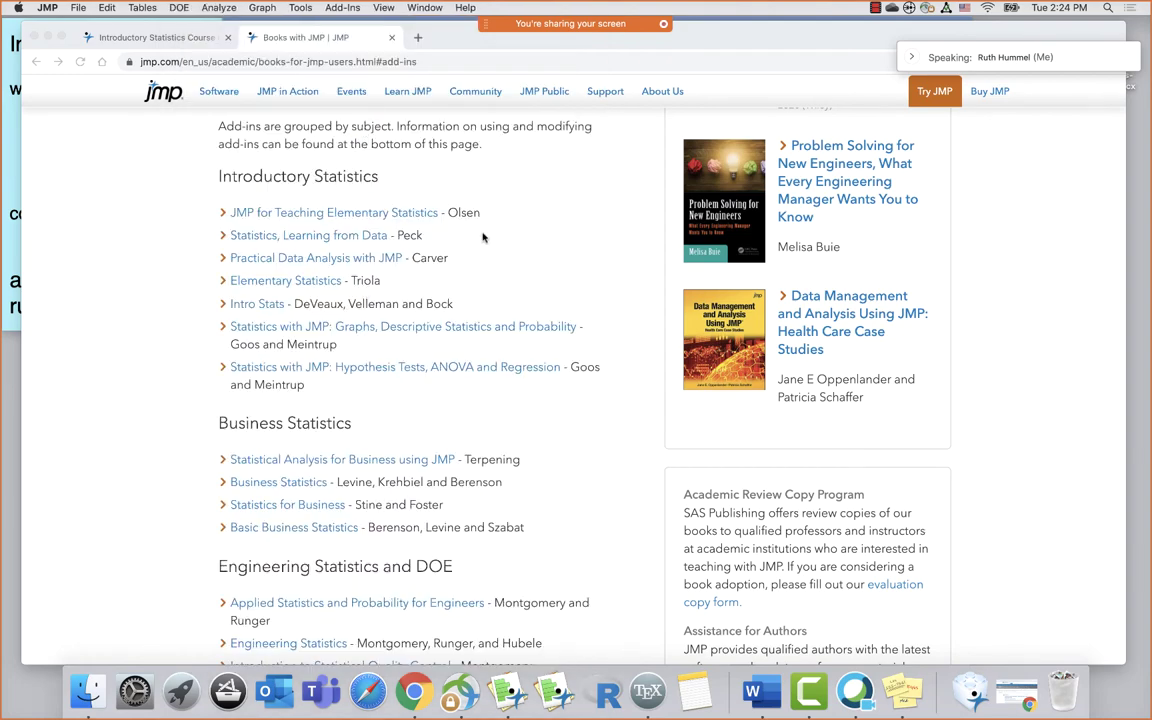
Switch back to Chrome and browse the Textbooks (by Author) list on the Books with JMP page
scroll(500, 202, up, 5)
click(314, 261)
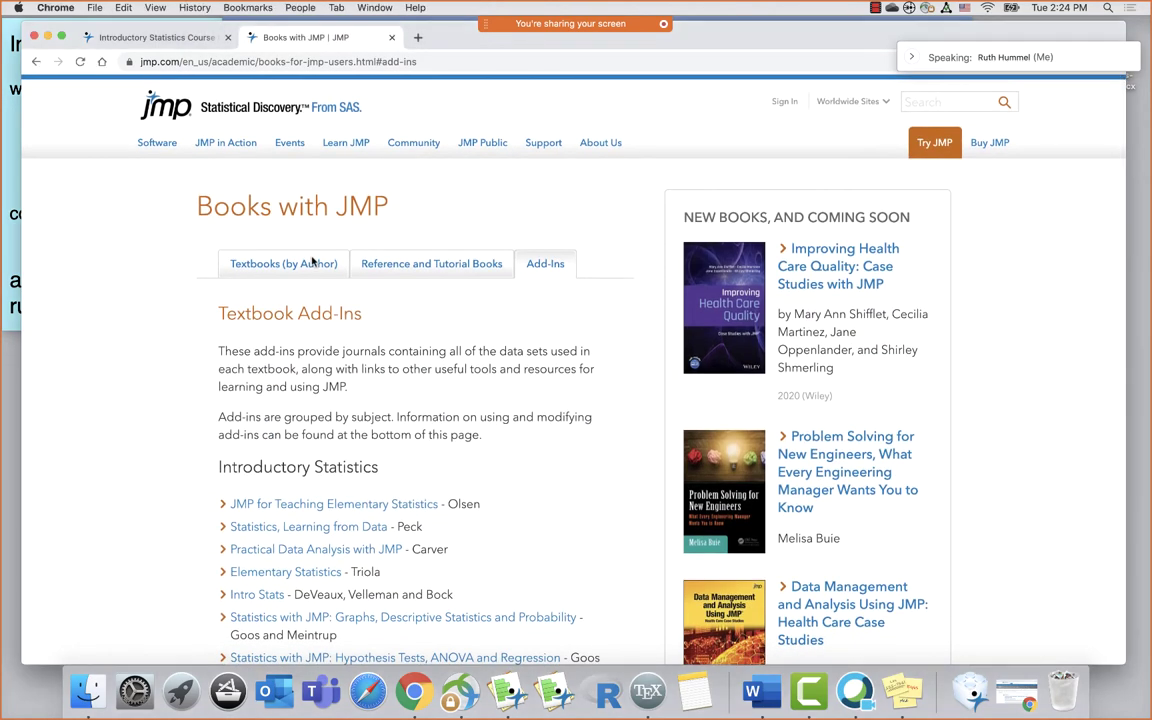
click(309, 265)
scroll(502, 384, down, 5)
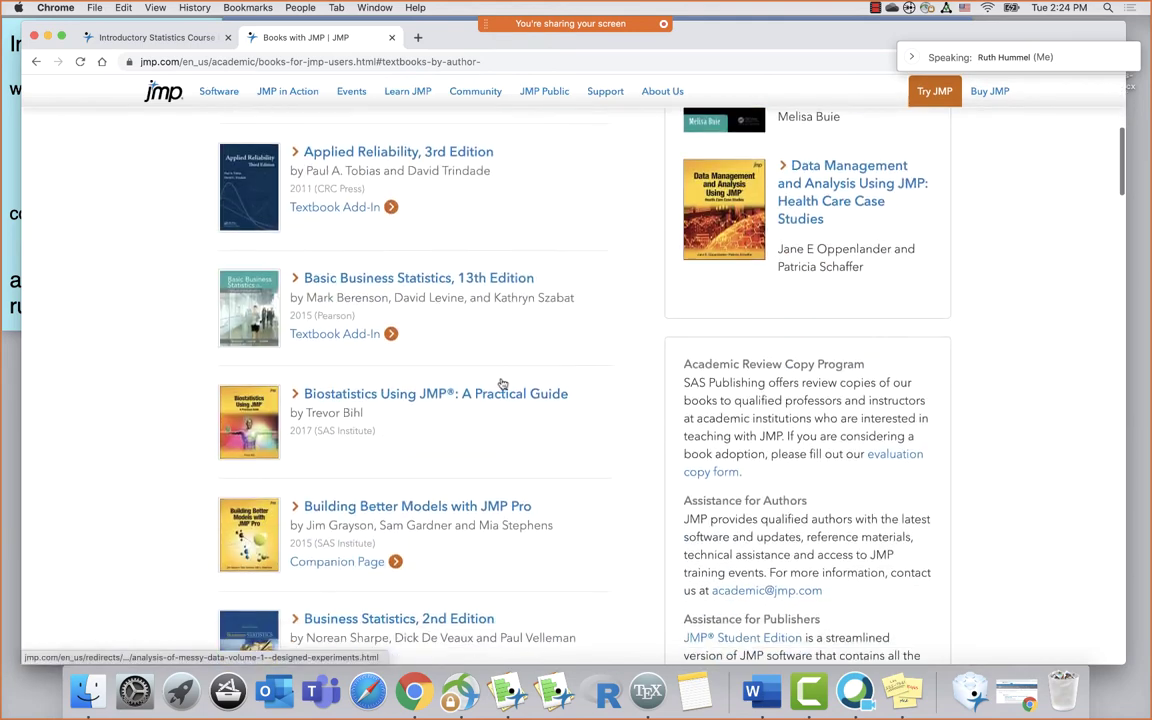
scroll(502, 384, down, 1)
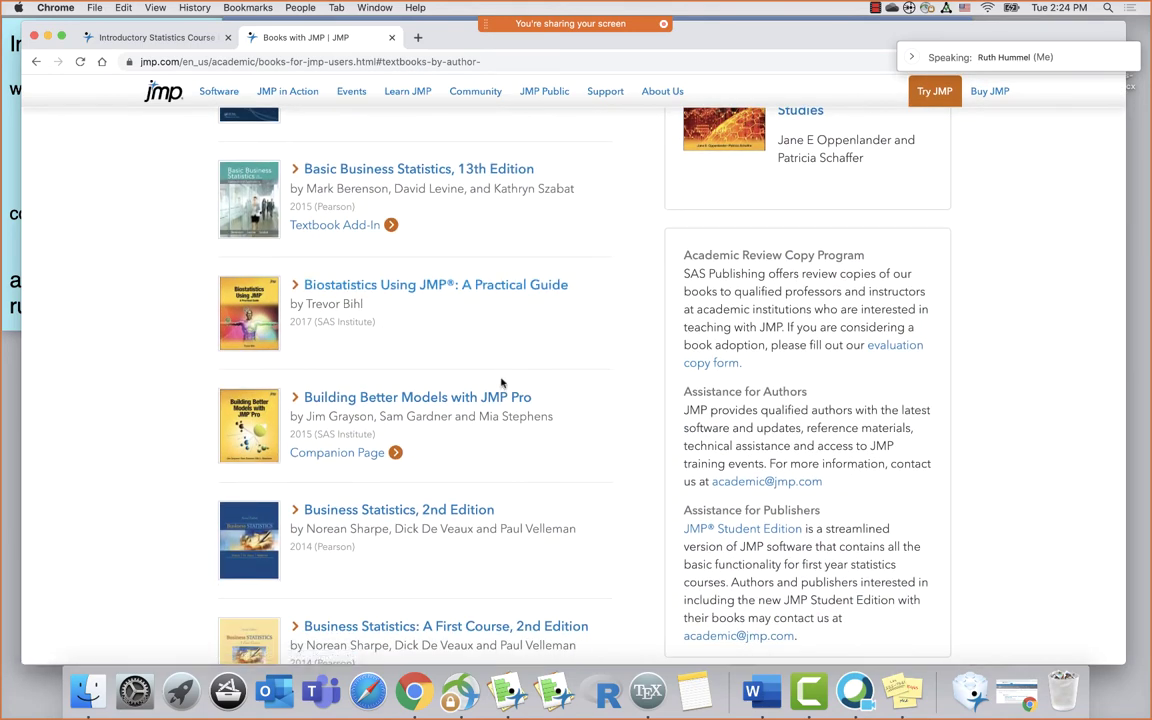
Leave the textbook list in Chrome for the annotated syllabus in Word and review its book, instructor material and supplementary course listings
scroll(502, 383, down, 1)
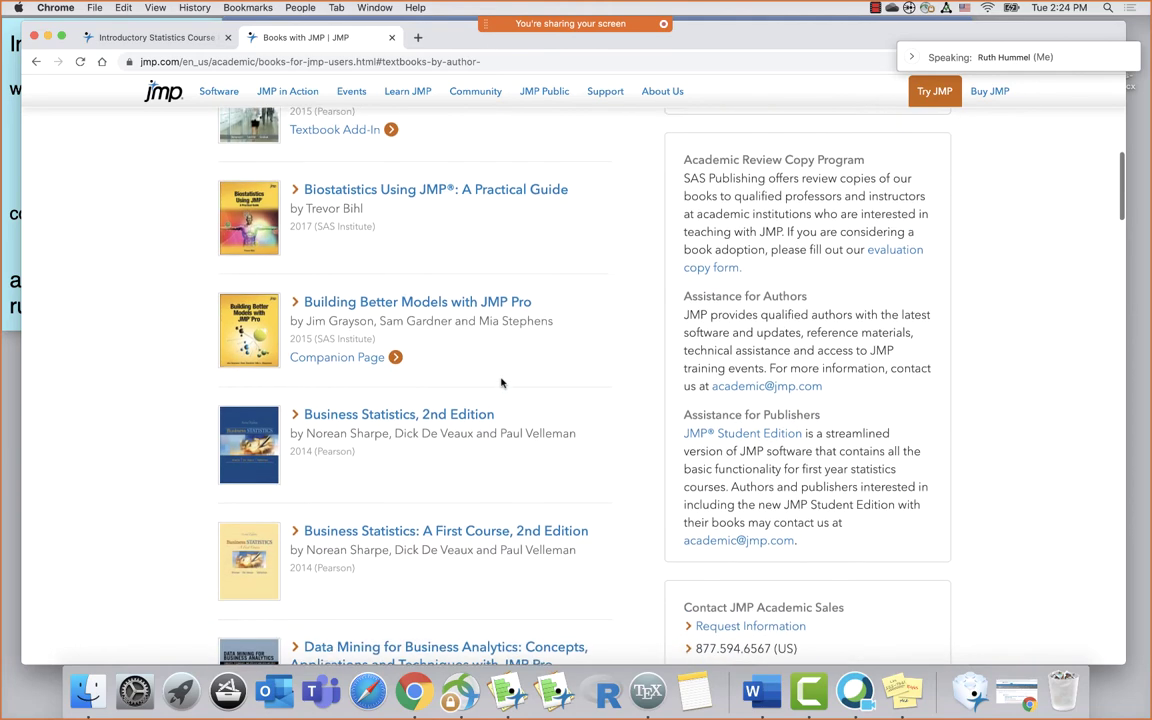
scroll(501, 383, up, 10)
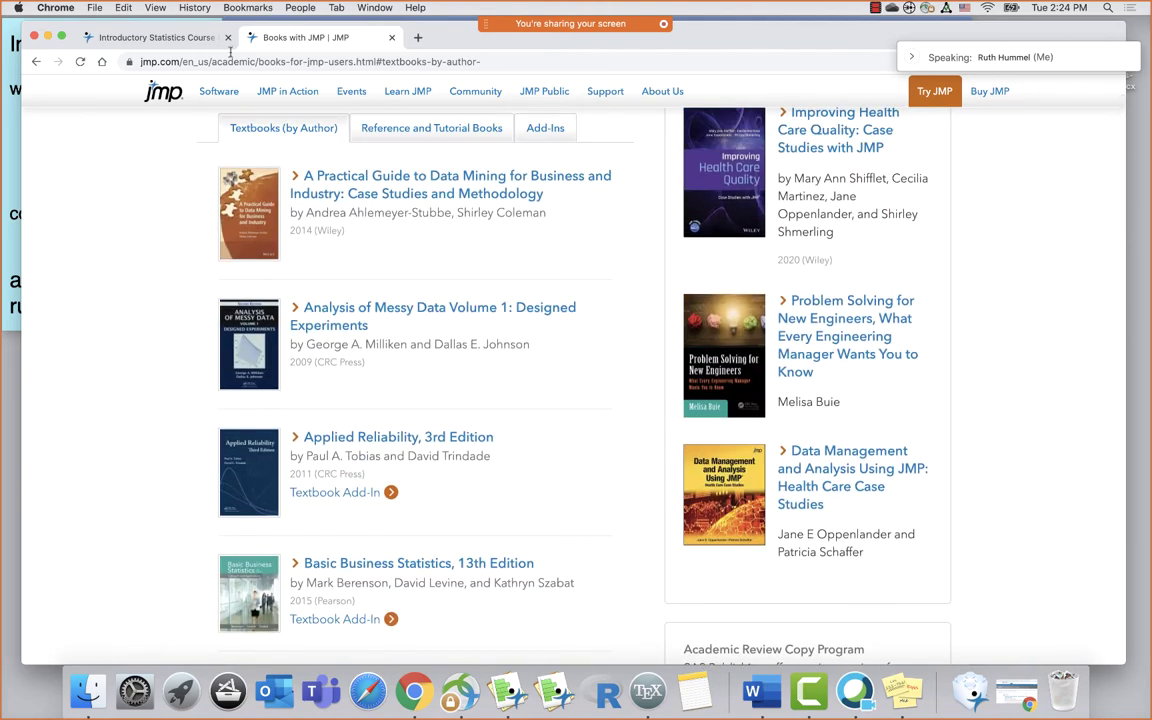
click(47, 37)
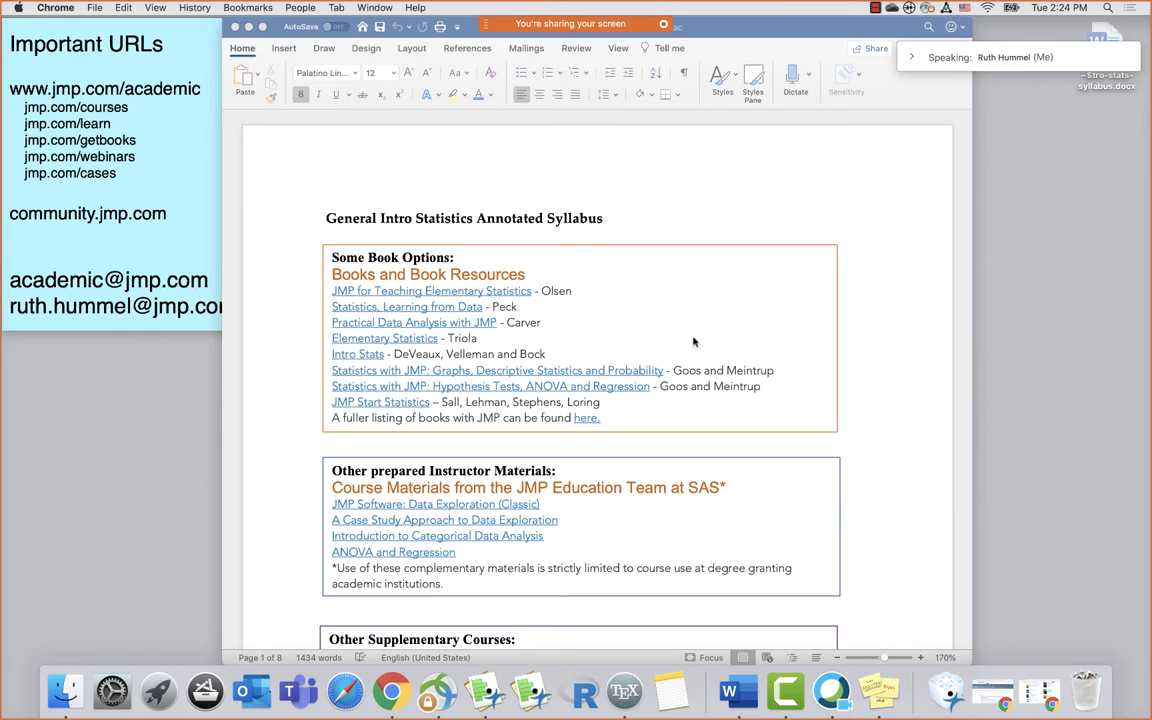
scroll(693, 340, down, 5)
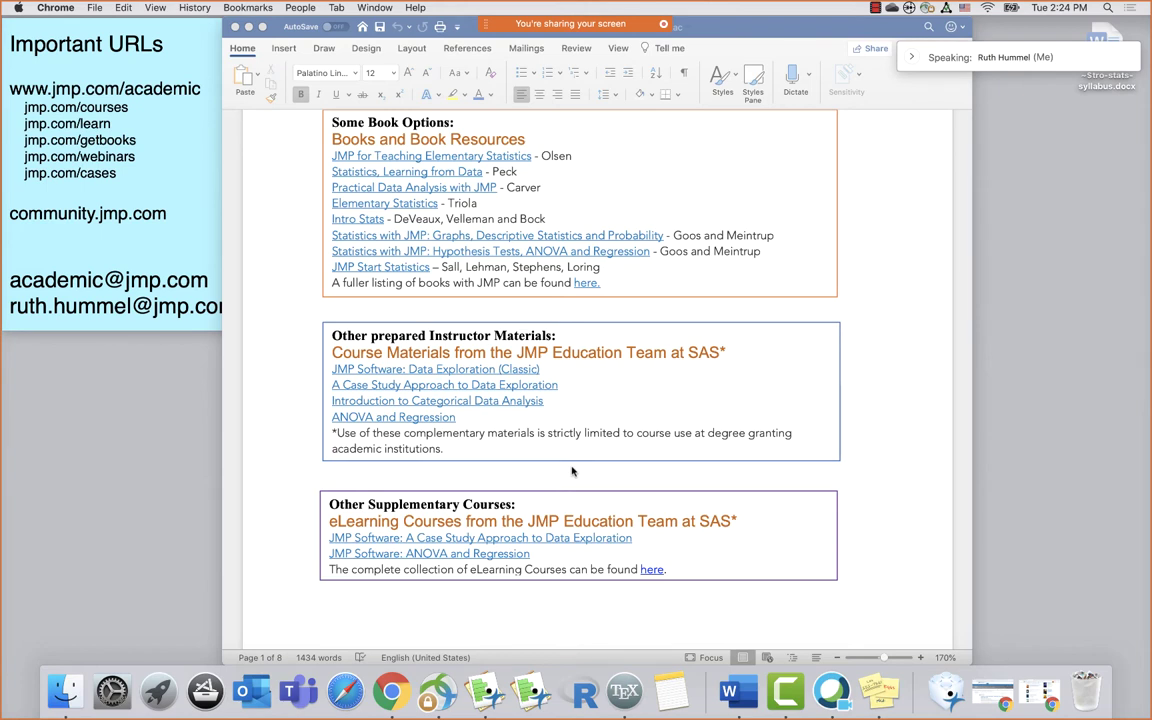
scroll(572, 471, down, 10)
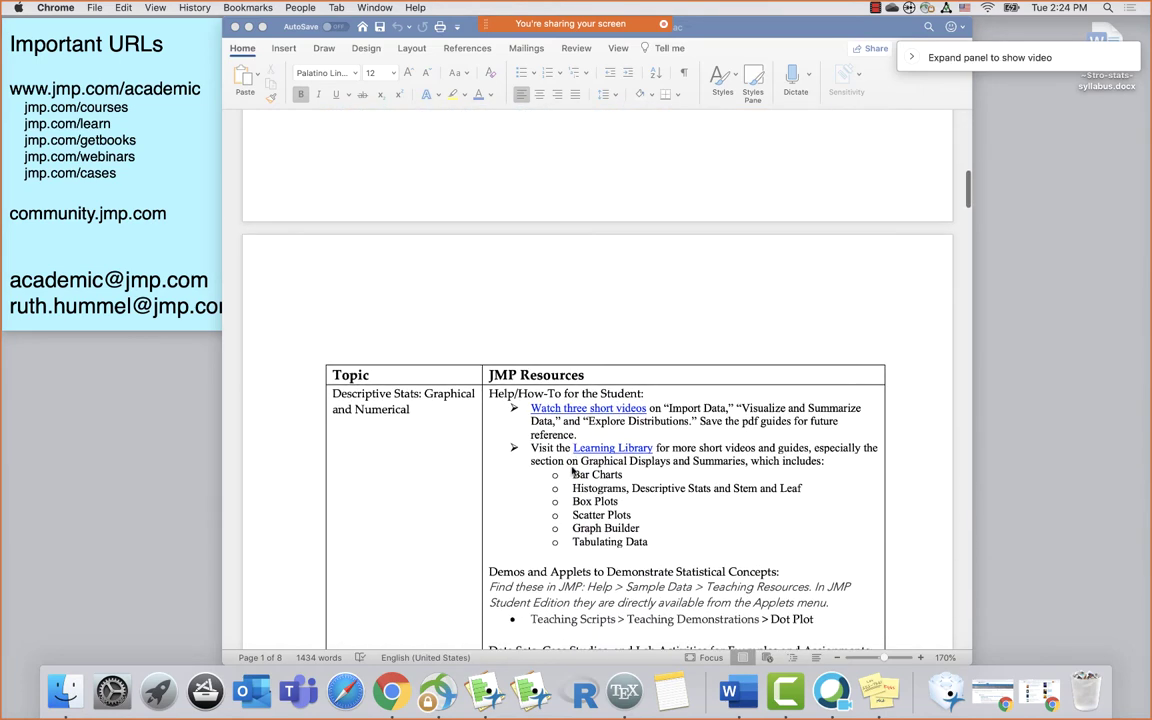
Look through the syllabus's Topic and JMP Resources table from Descriptive Stats to Nonparametrics
scroll(572, 471, down, 8)
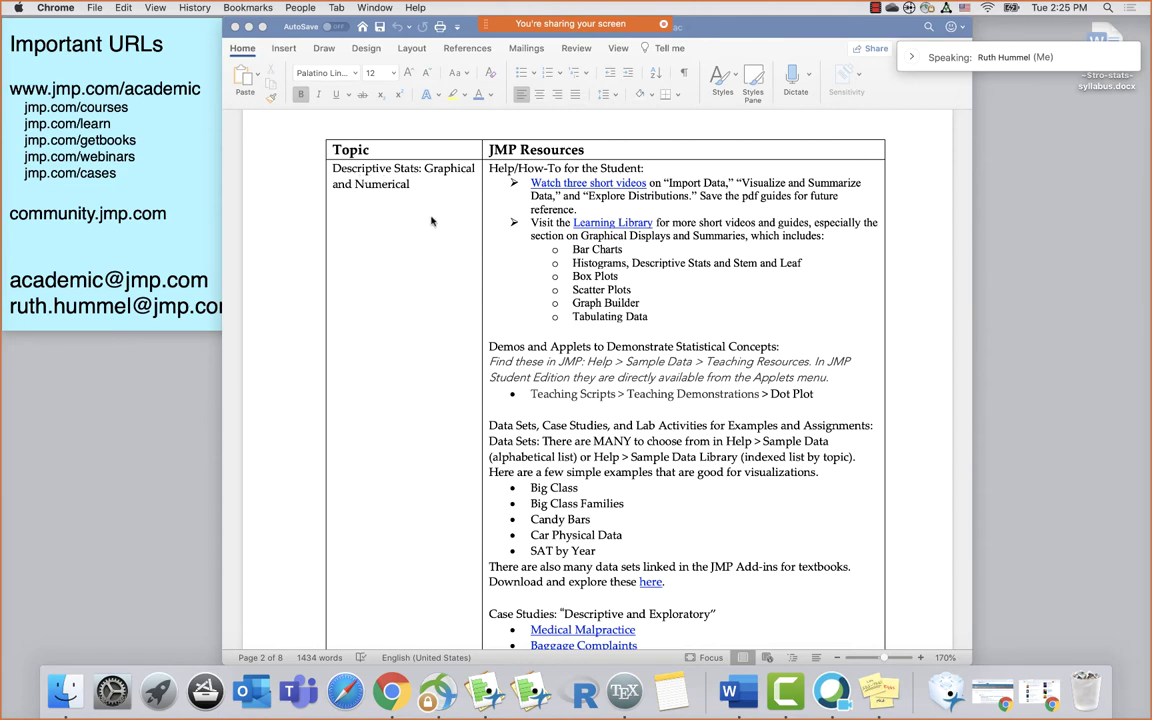
scroll(425, 280, down, 10)
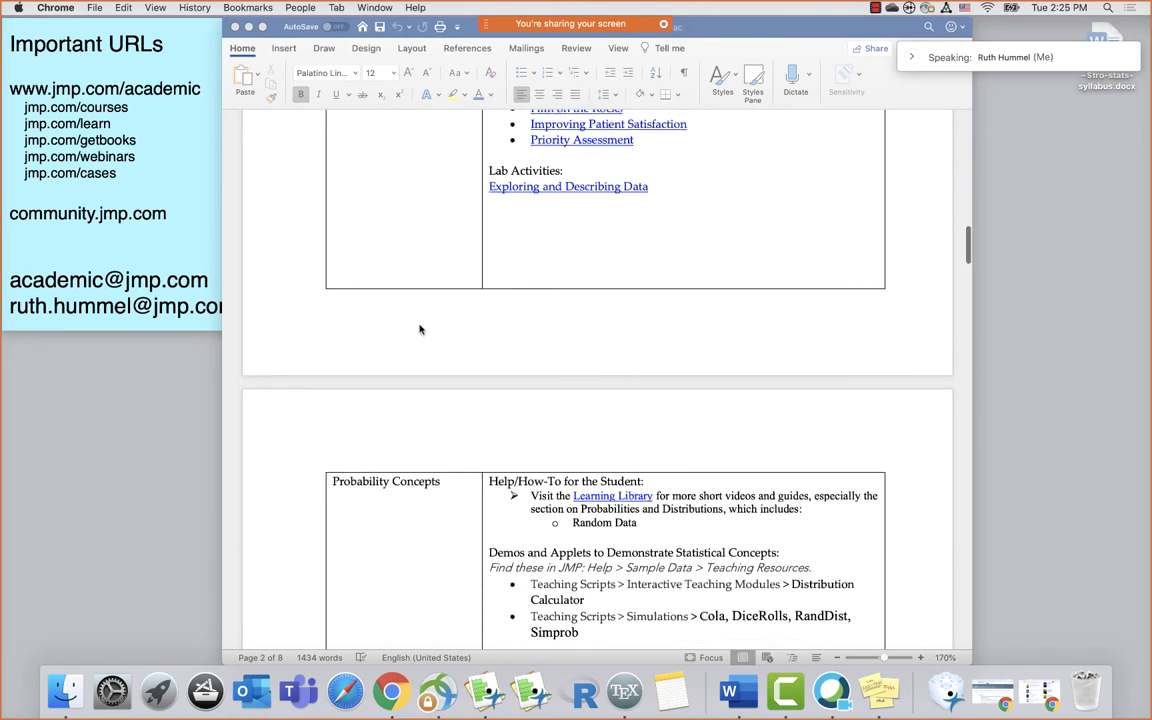
scroll(425, 330, down, 10)
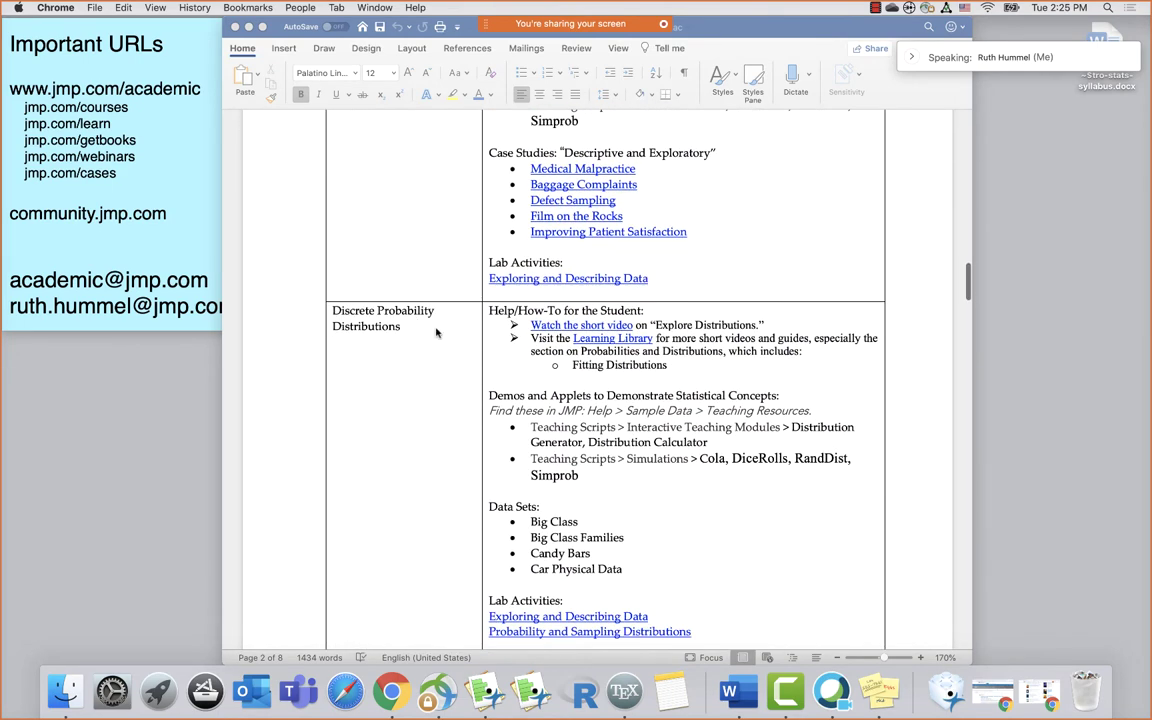
scroll(436, 333, down, 10)
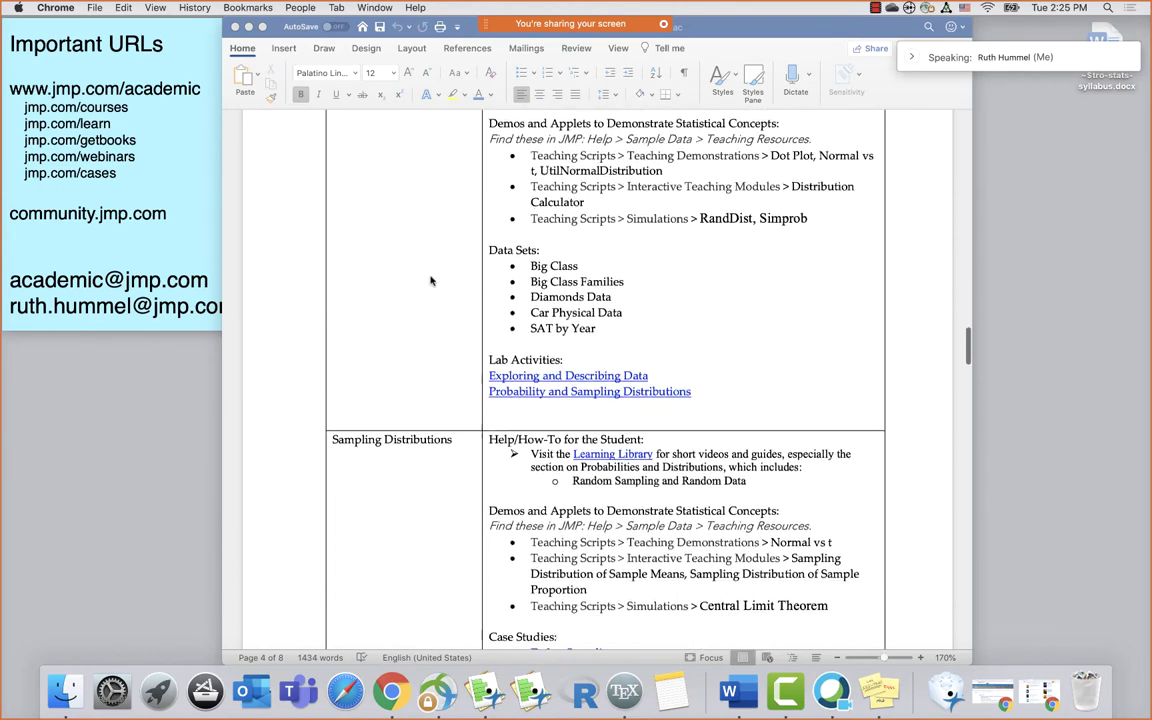
scroll(430, 290, down, 10)
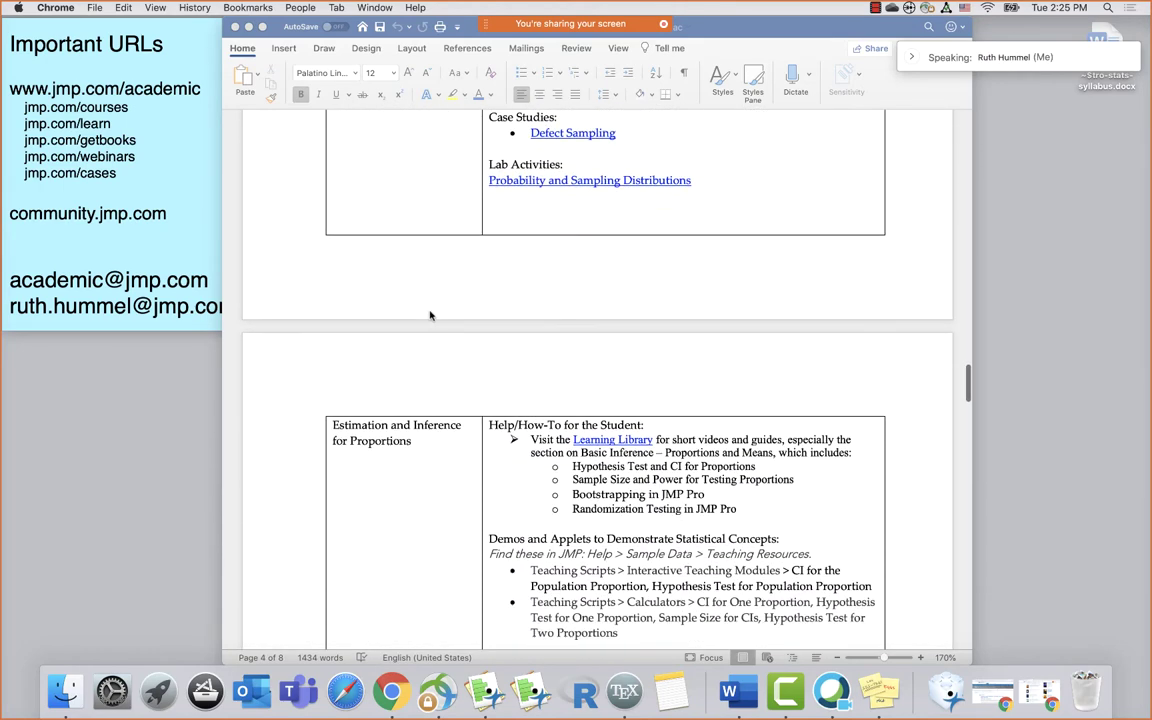
scroll(430, 315, down, 2)
scroll(419, 445, down, 15)
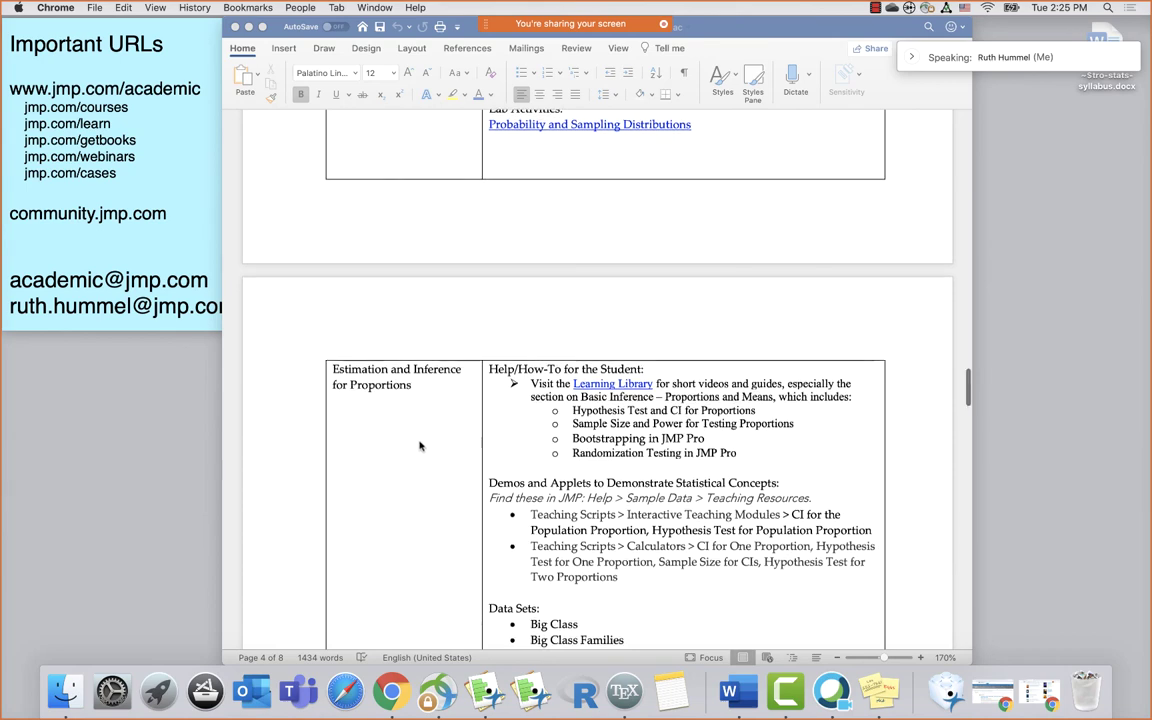
scroll(419, 445, down, 10)
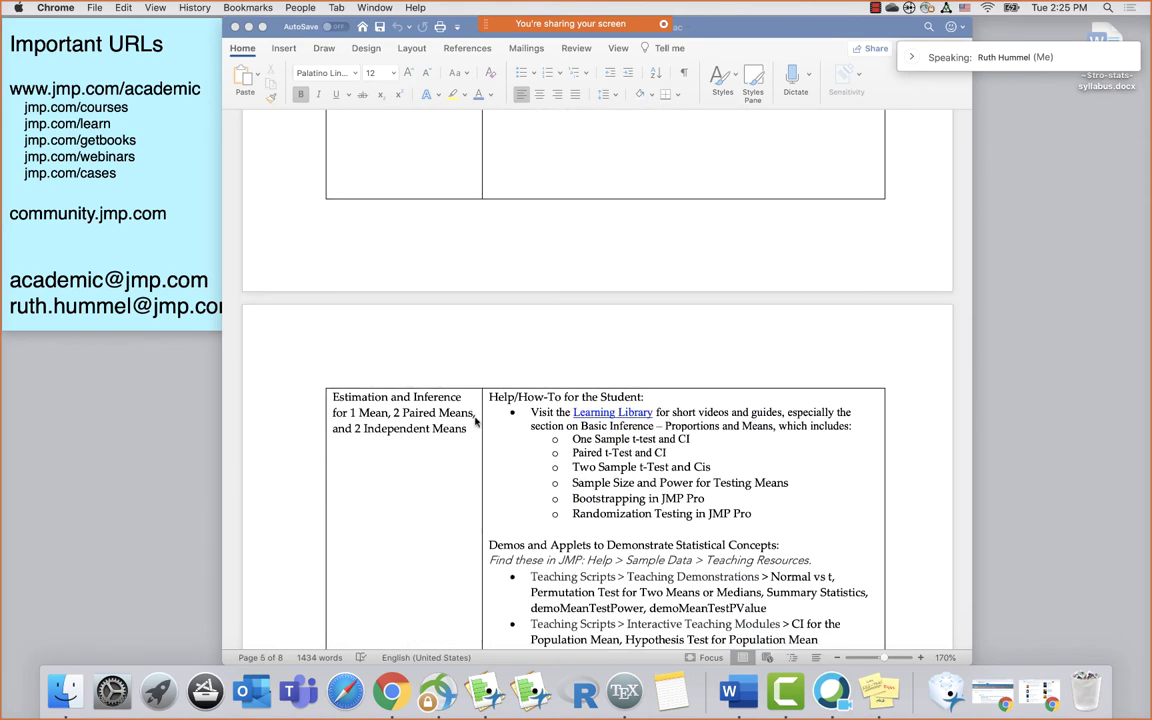
scroll(358, 461, down, 20)
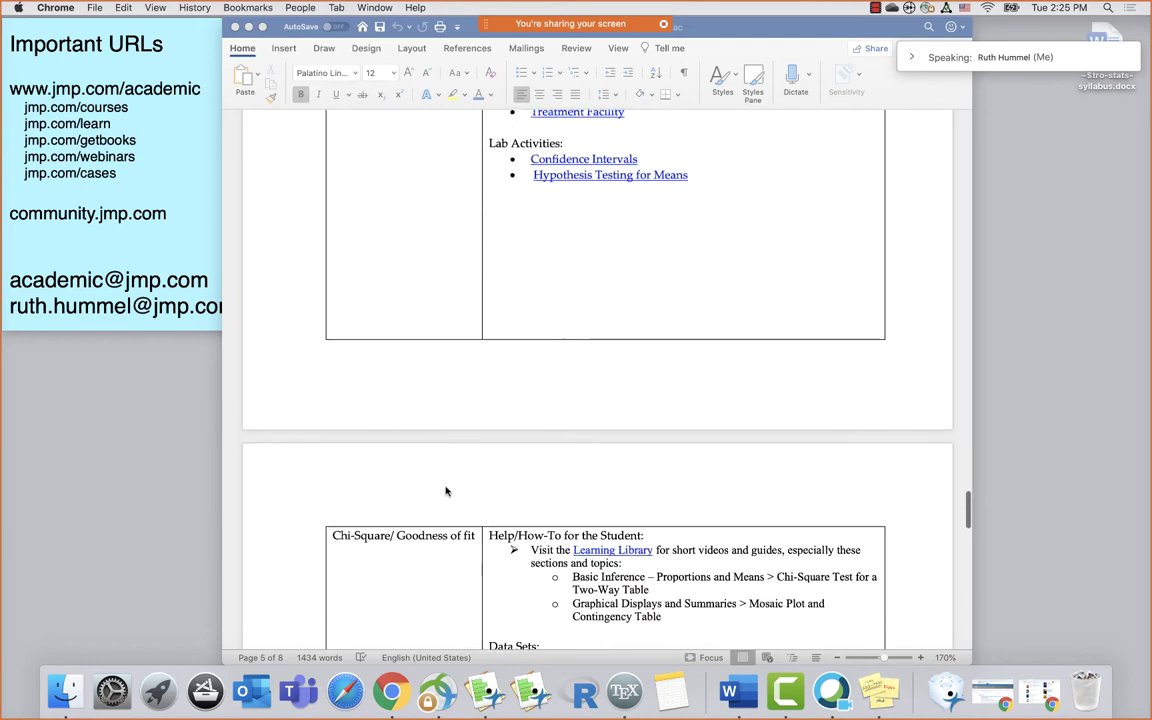
scroll(446, 491, down, 20)
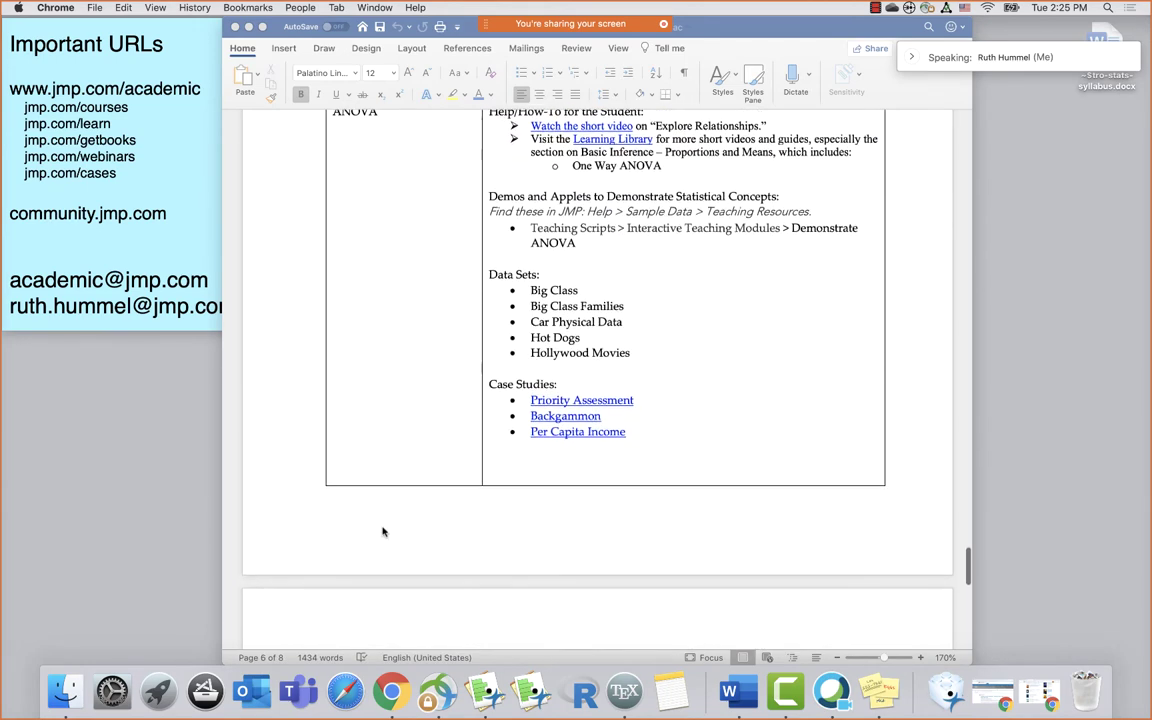
scroll(382, 532, up, 1)
scroll(382, 532, down, 15)
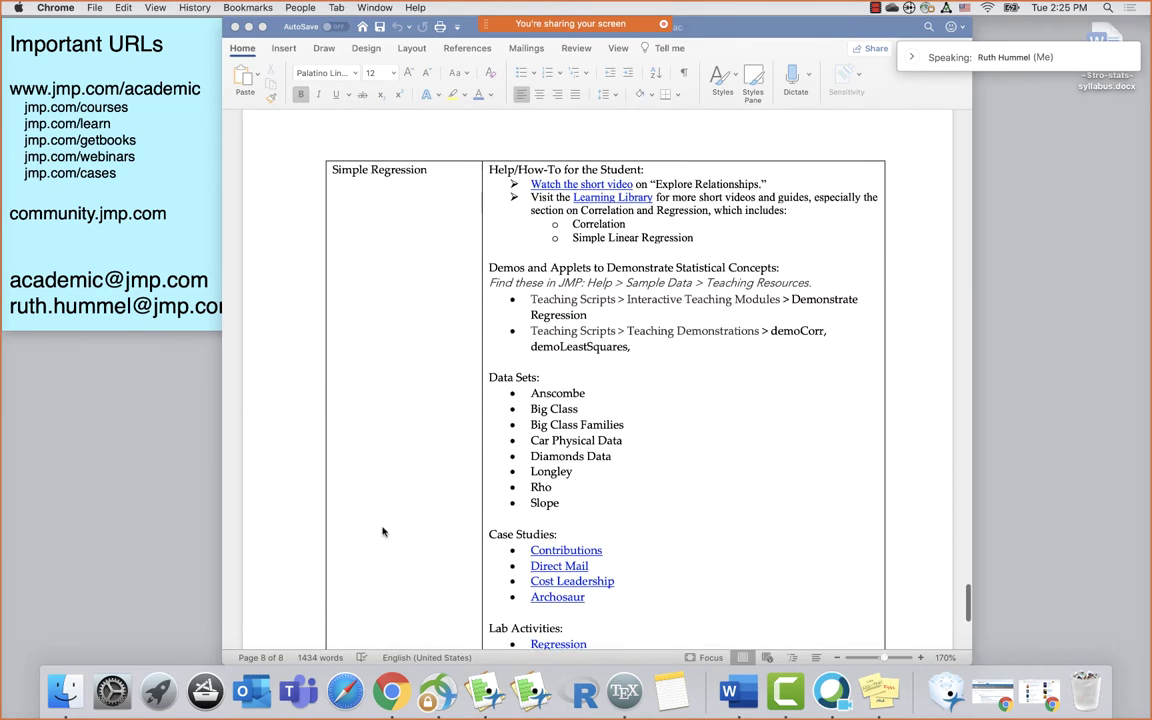
scroll(382, 532, down, 5)
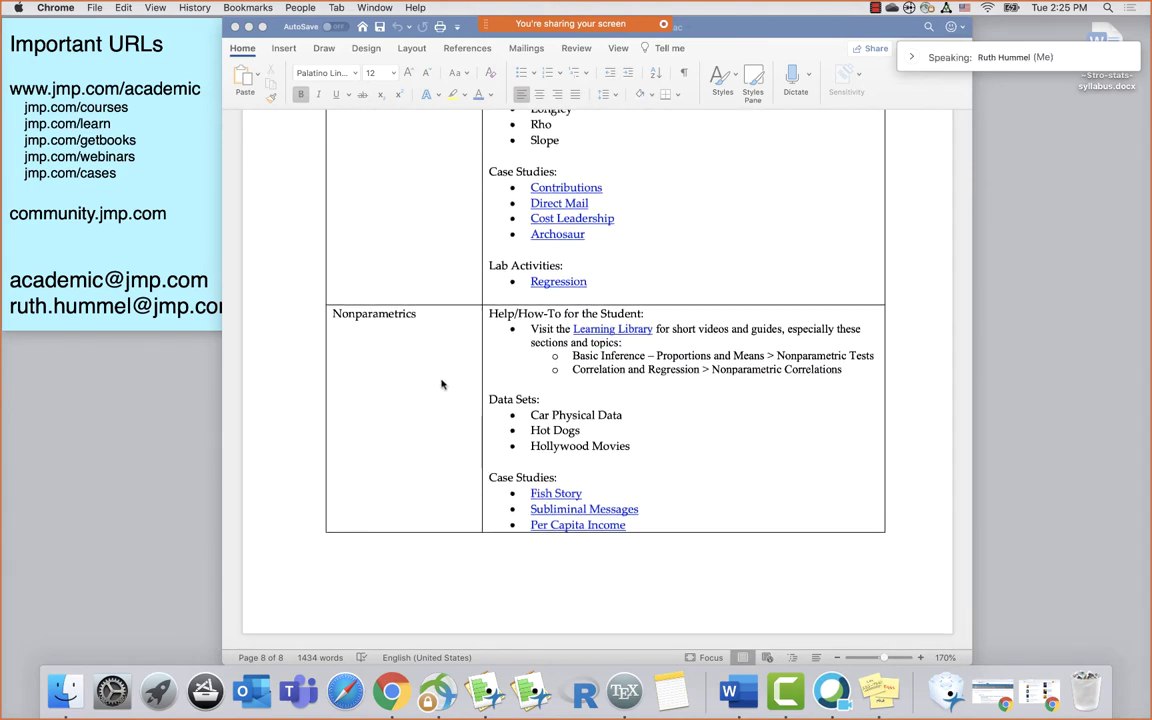
Return to the Descriptive Stats topic in the syllabus and highlight its Help/How-To for the Student resources
scroll(441, 385, up, 20)
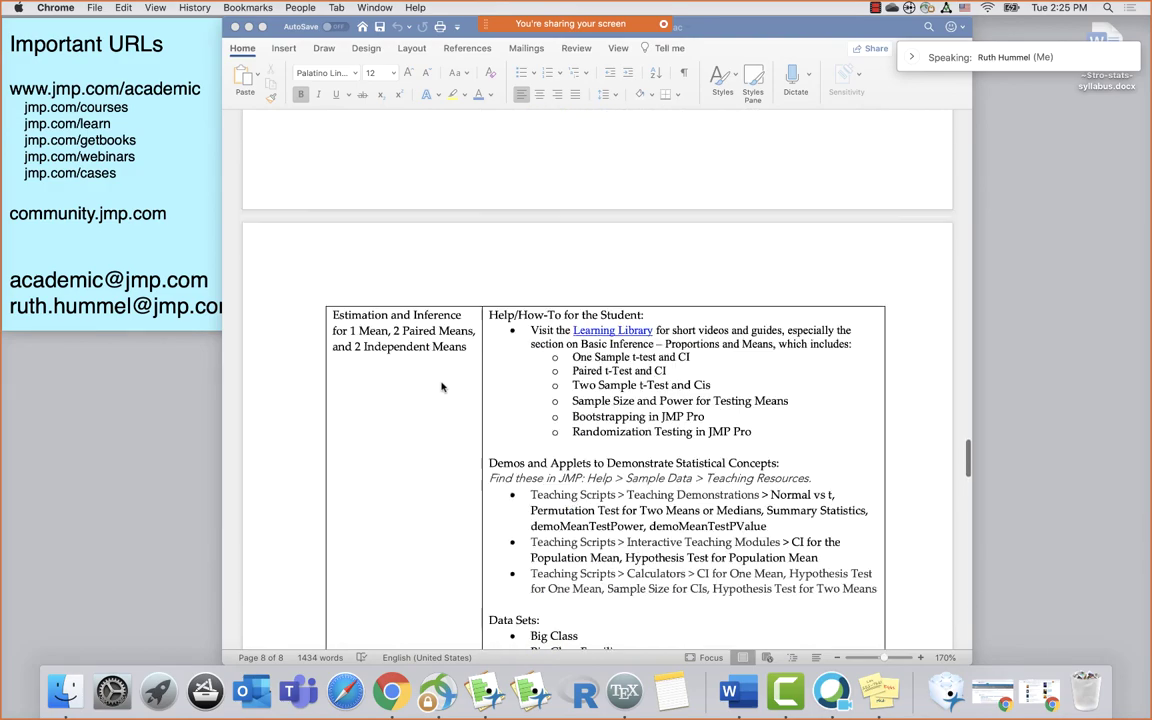
scroll(441, 386, up, 10)
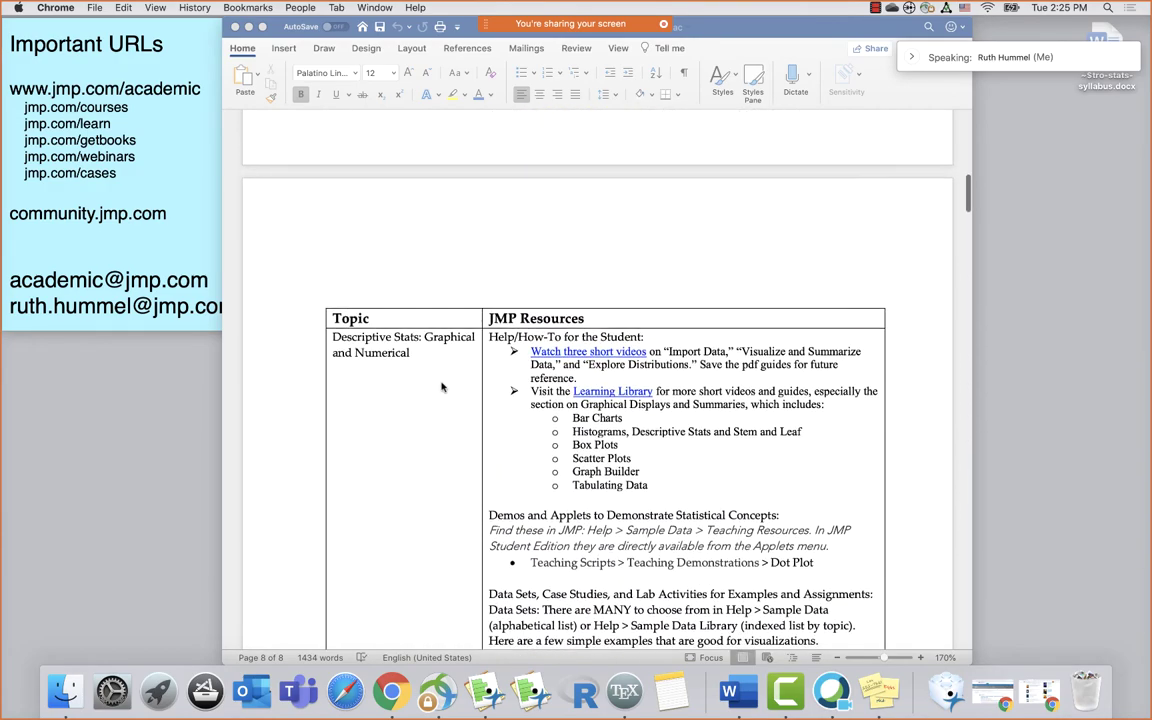
scroll(441, 386, up, 10)
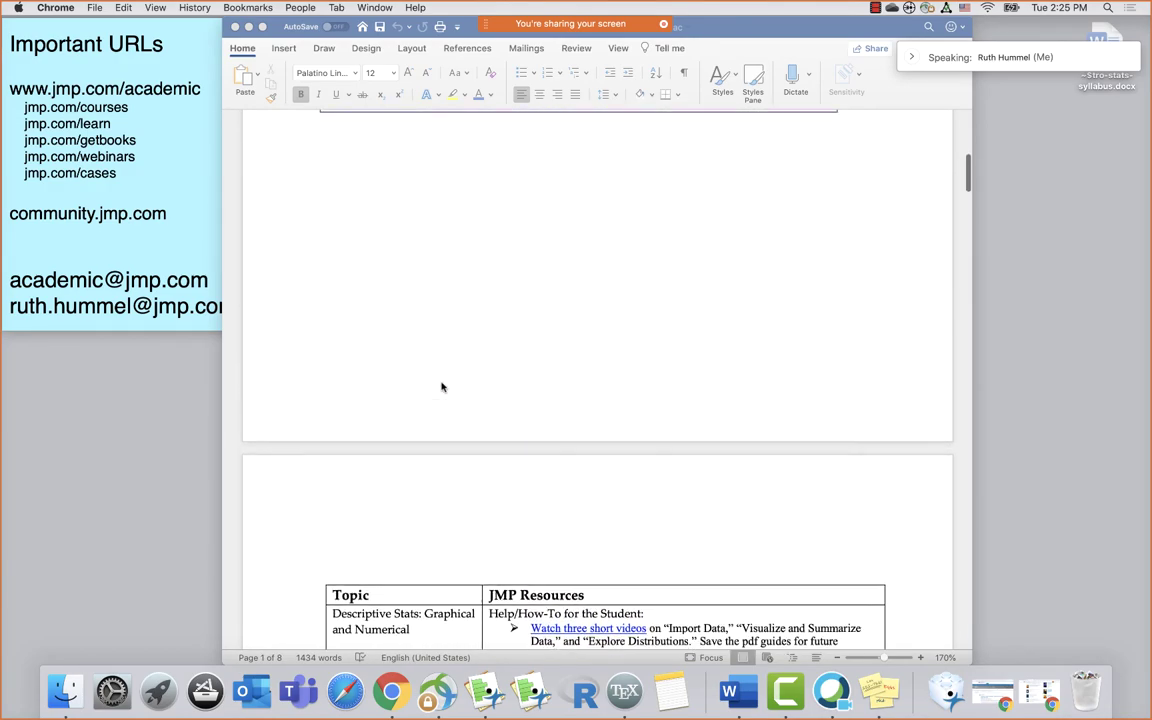
scroll(441, 386, down, 3)
scroll(441, 386, down, 10)
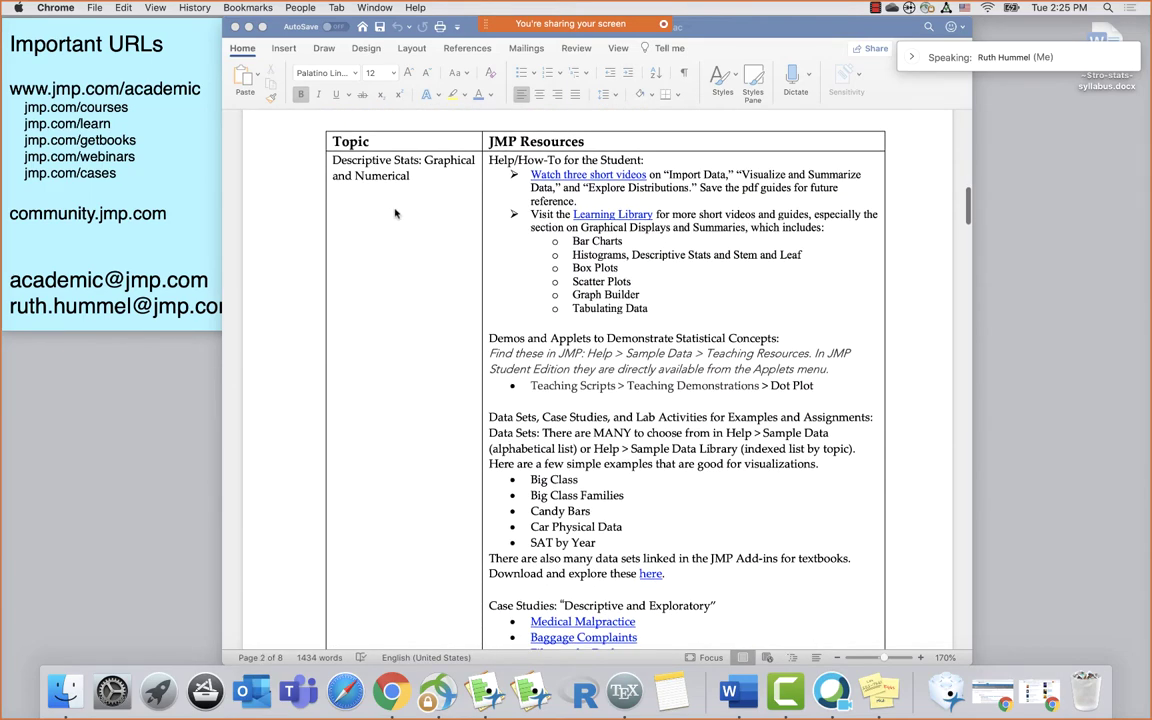
click(447, 148)
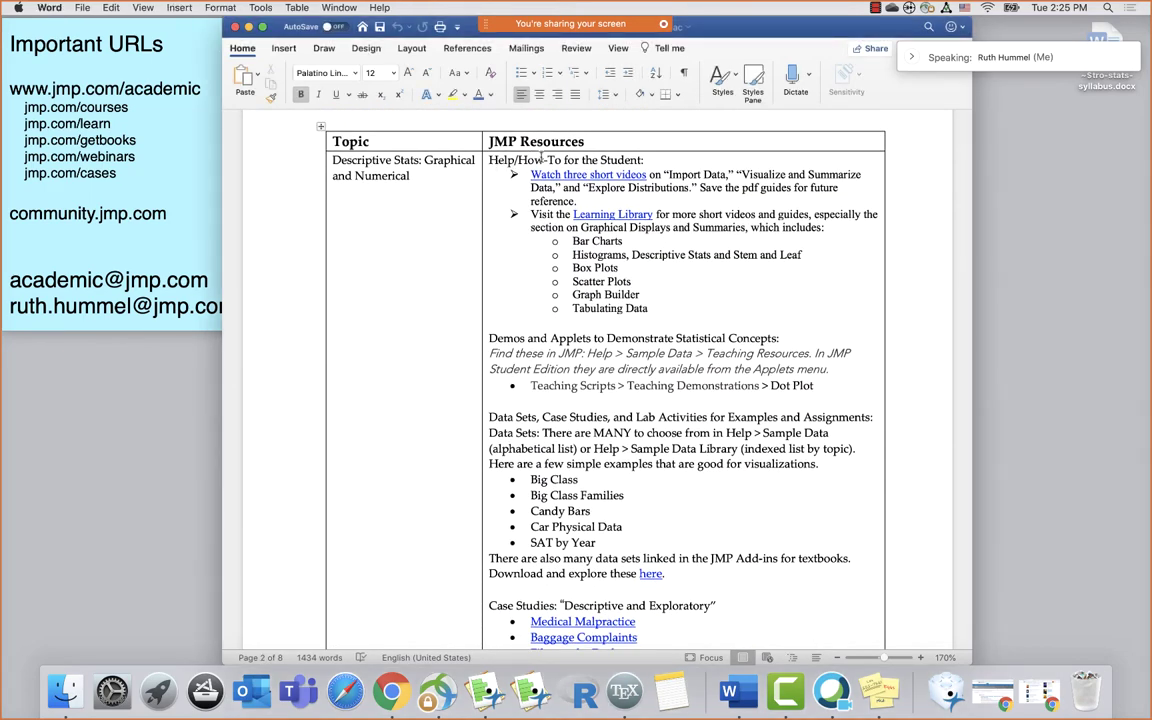
drag(545, 158, 440, 160)
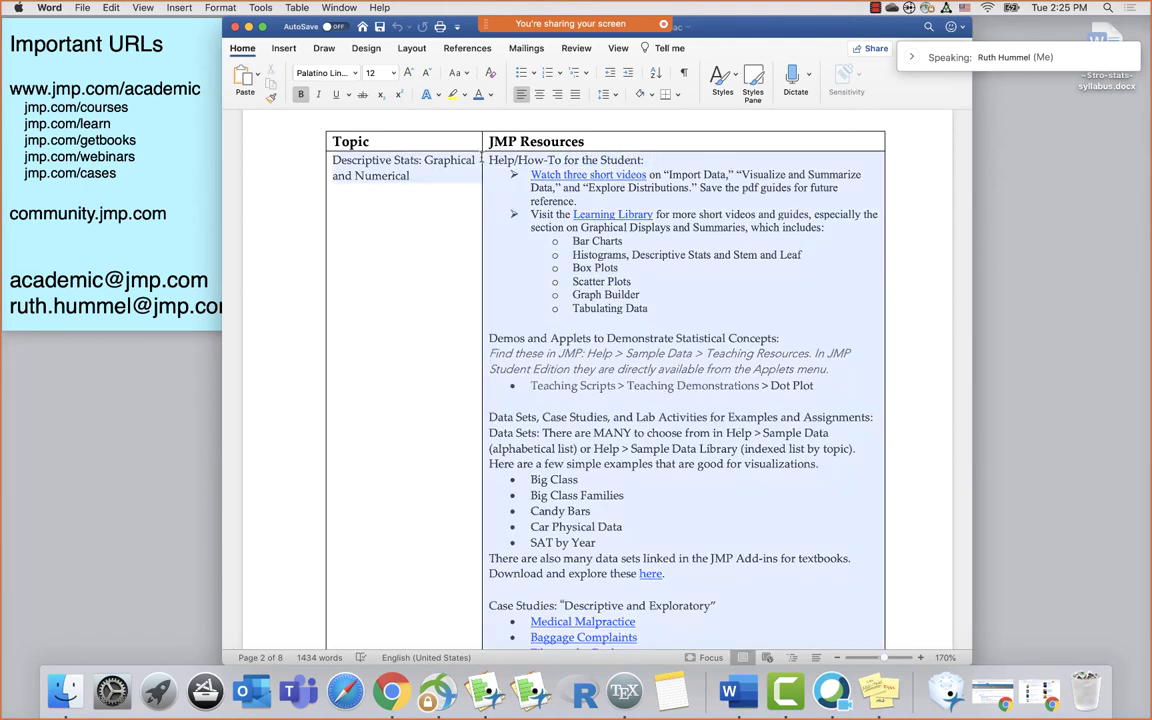
click(495, 167)
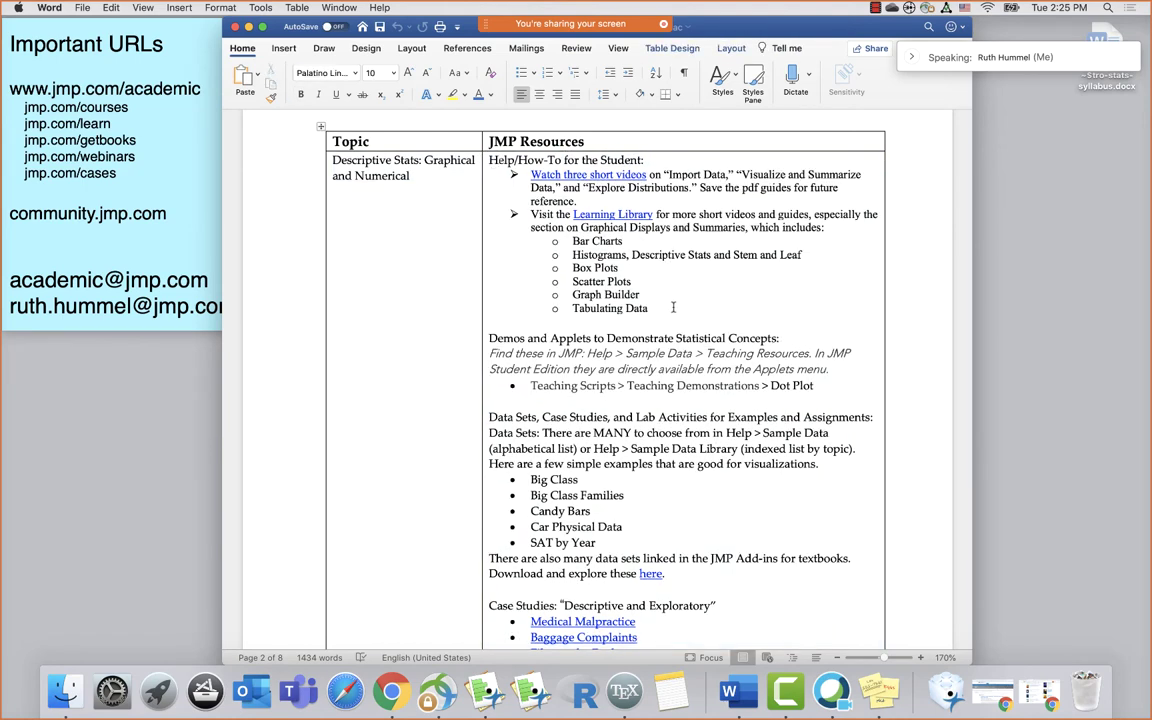
drag(650, 309, 517, 160)
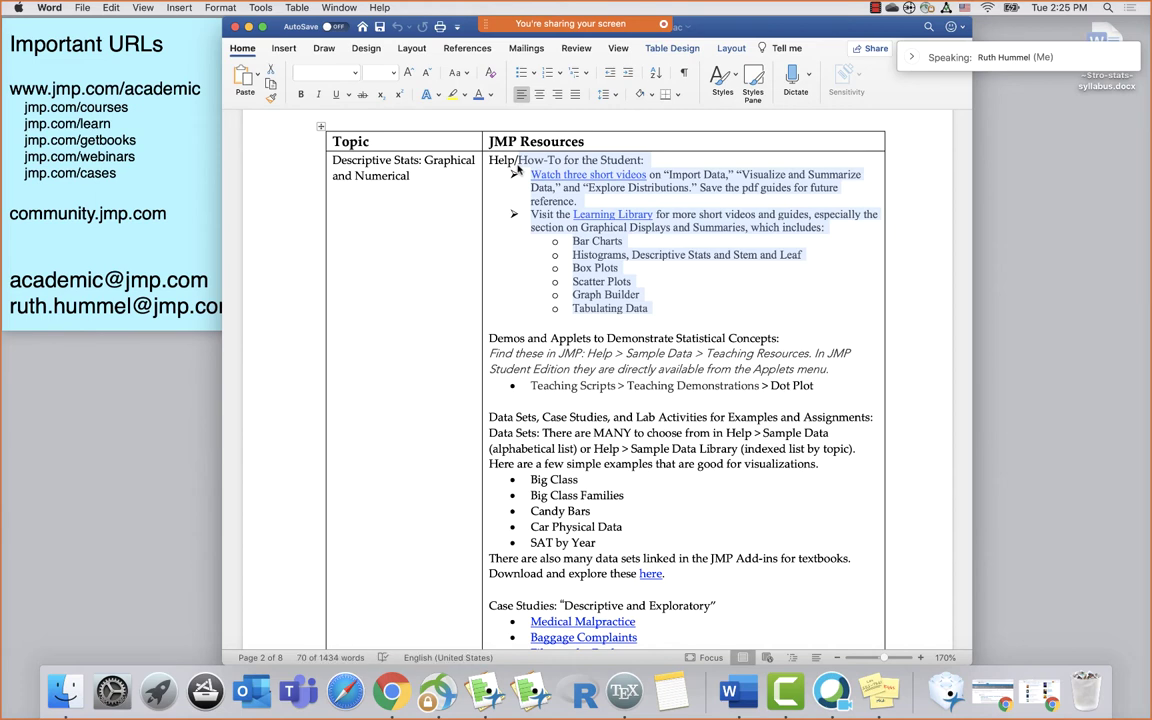
click(612, 157)
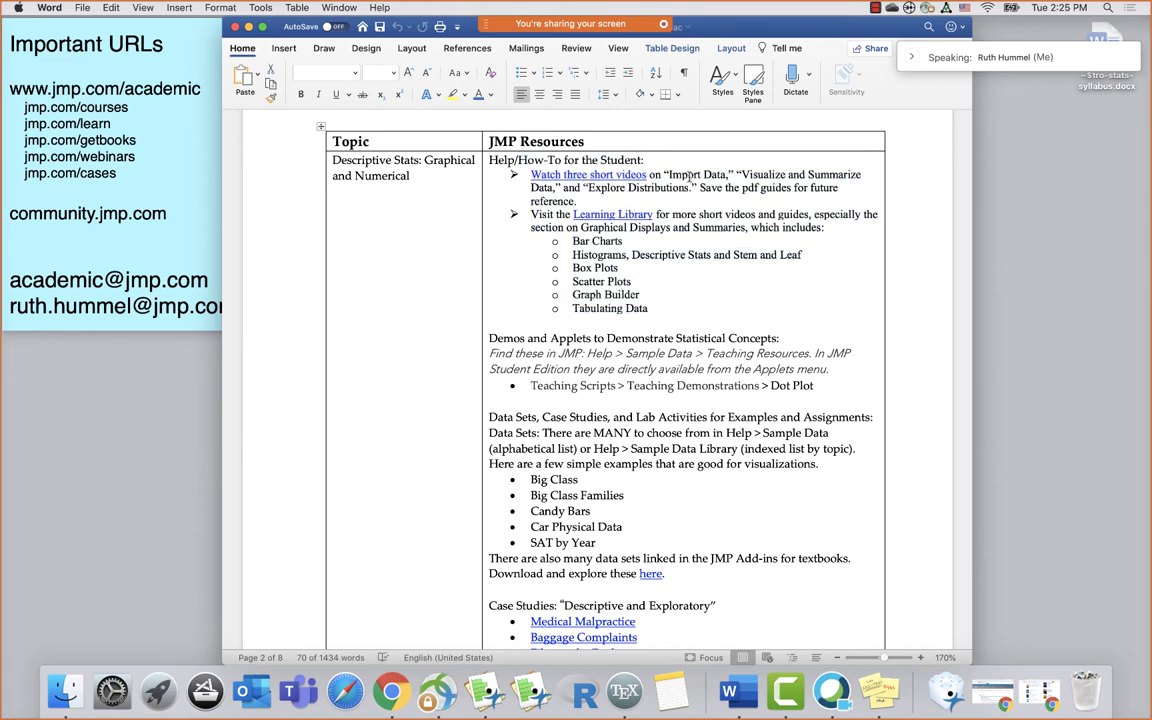
Open the "Watch three short videos" link and look through the videos and step-by-step guides on the Learn the basics of JMP page
super+click(608, 181)
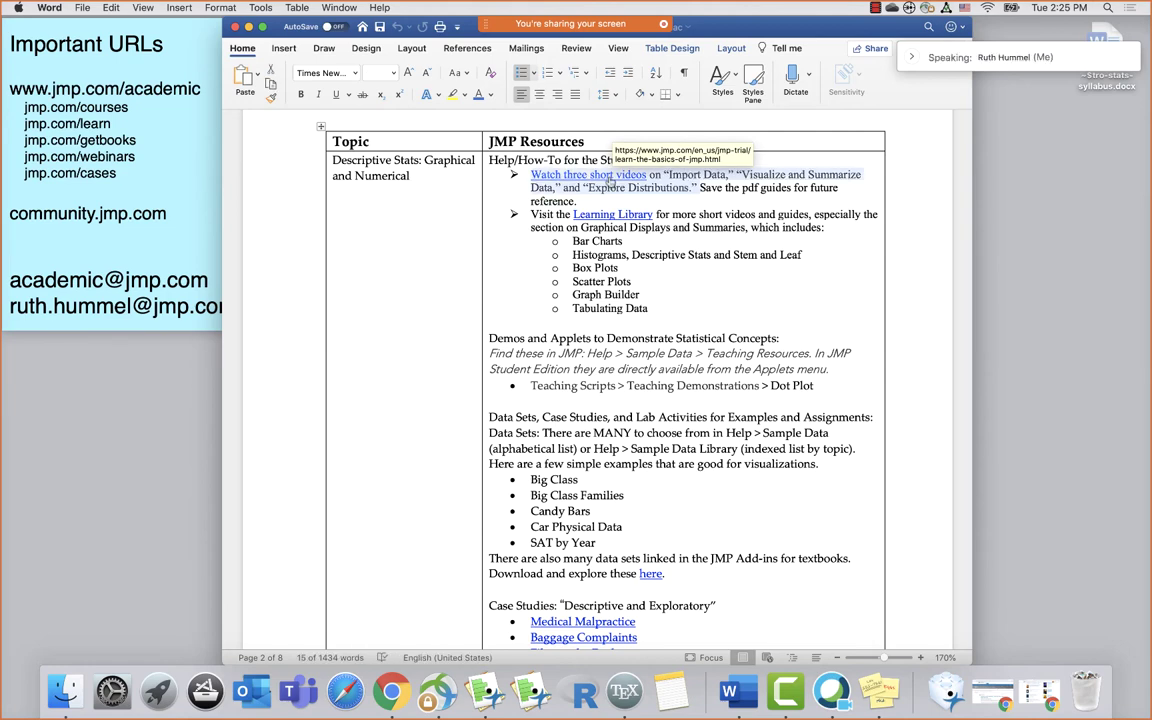
click(609, 180)
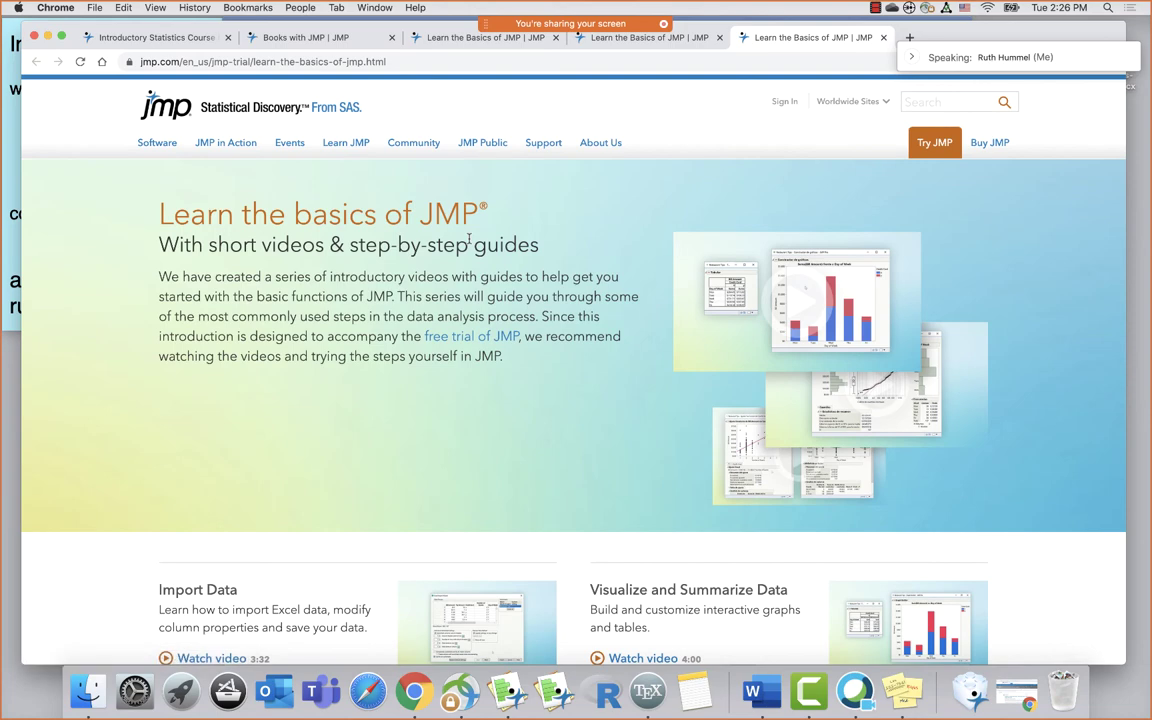
scroll(468, 238, down, 5)
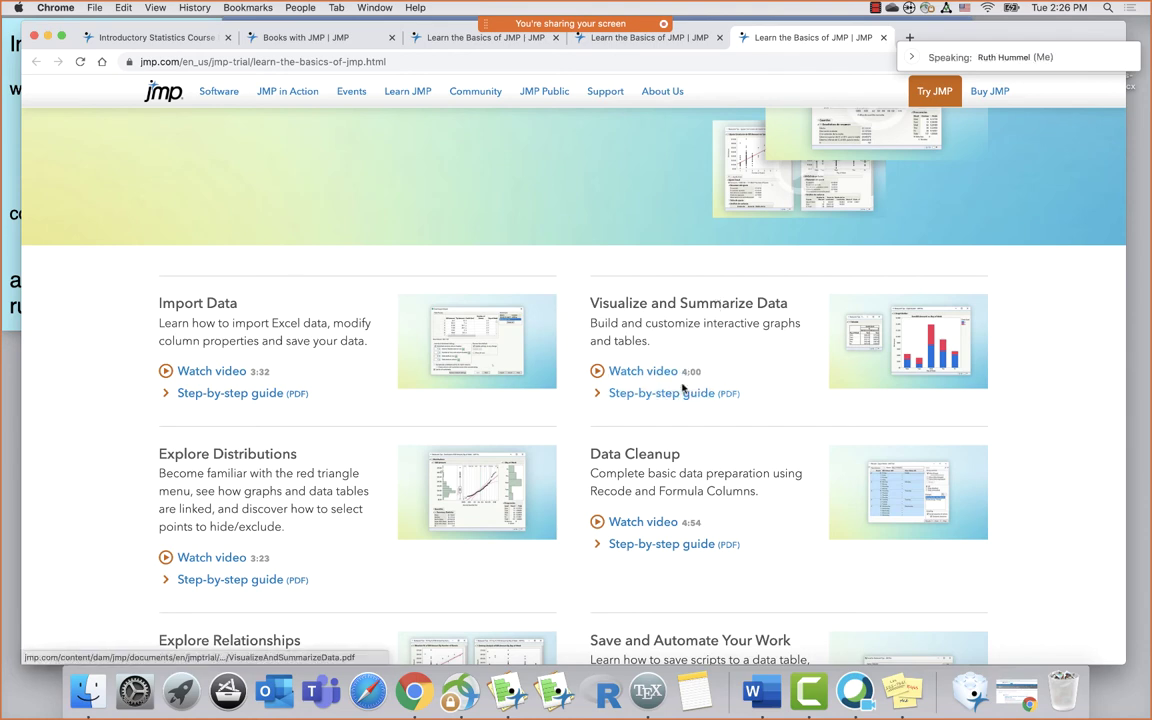
scroll(331, 509, down, 5)
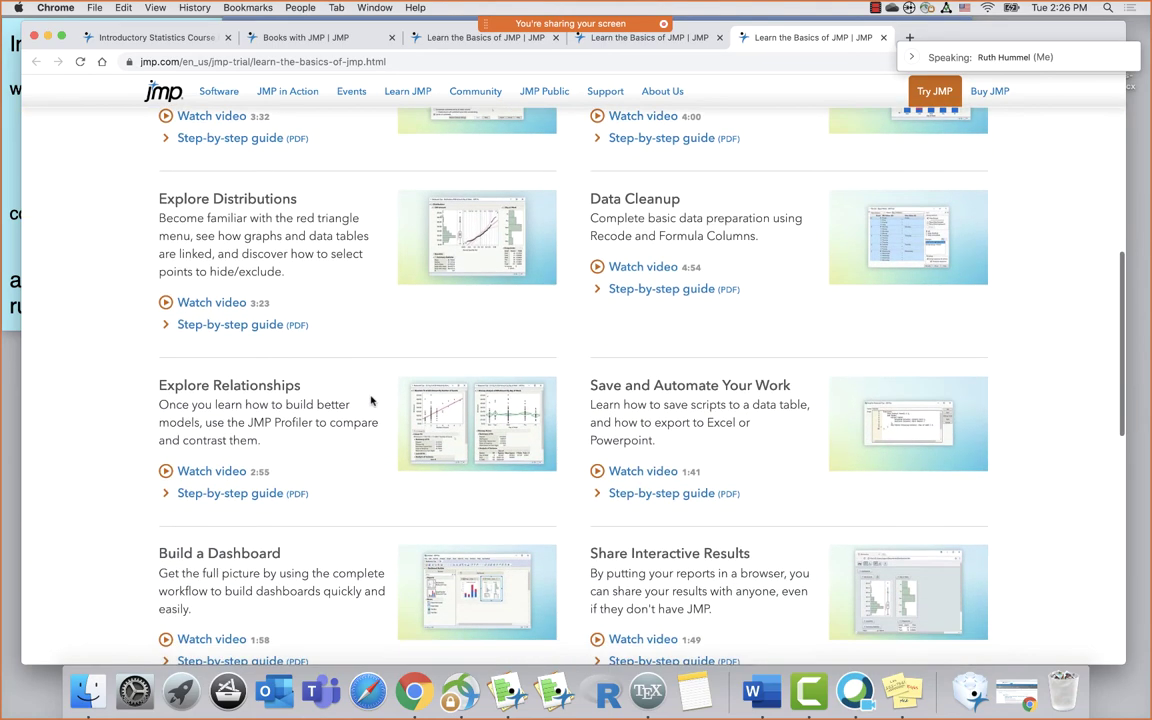
scroll(370, 400, up, 10)
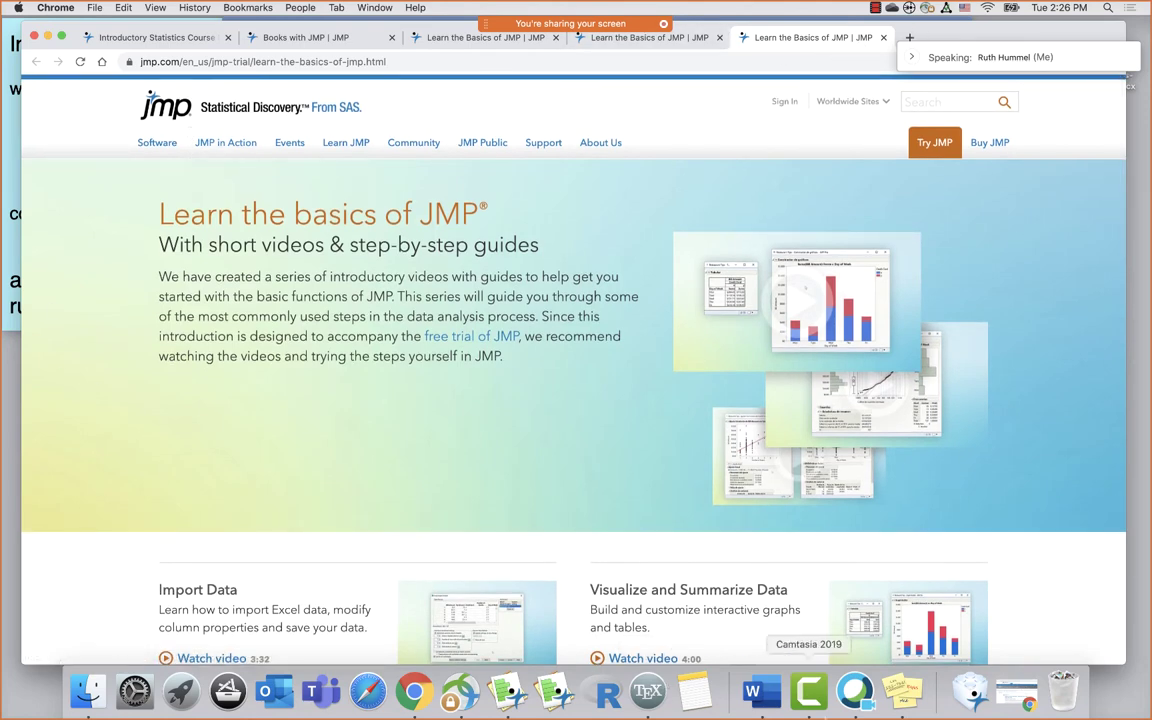
Highlight the Learning Library topics from Bar Charts to Tabulating Data in the Word syllabus, and open jmp.com/learn in Chrome
click(752, 691)
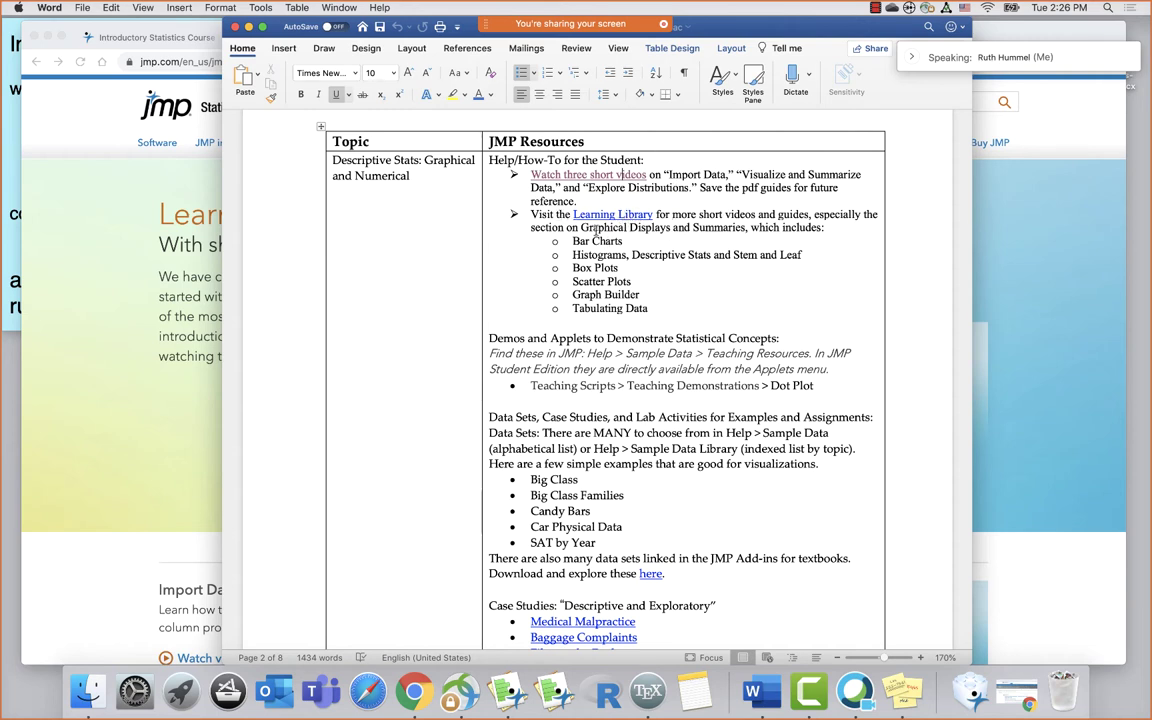
drag(743, 228, 651, 314)
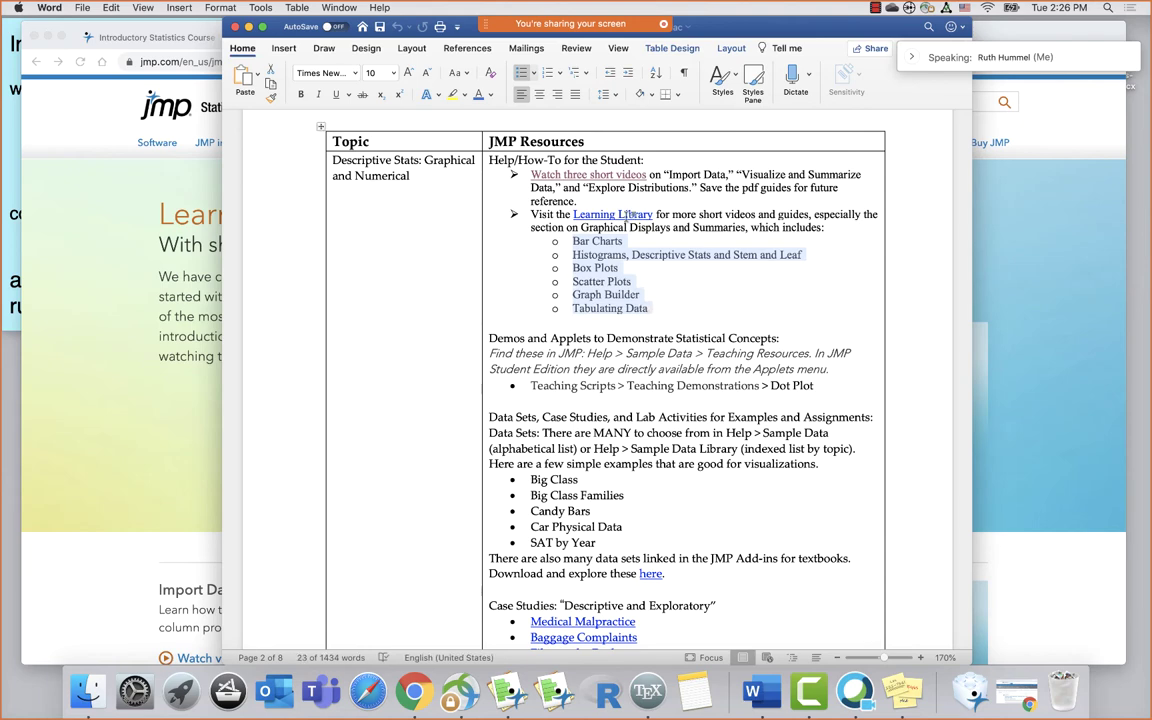
click(87, 285)
click(437, 60)
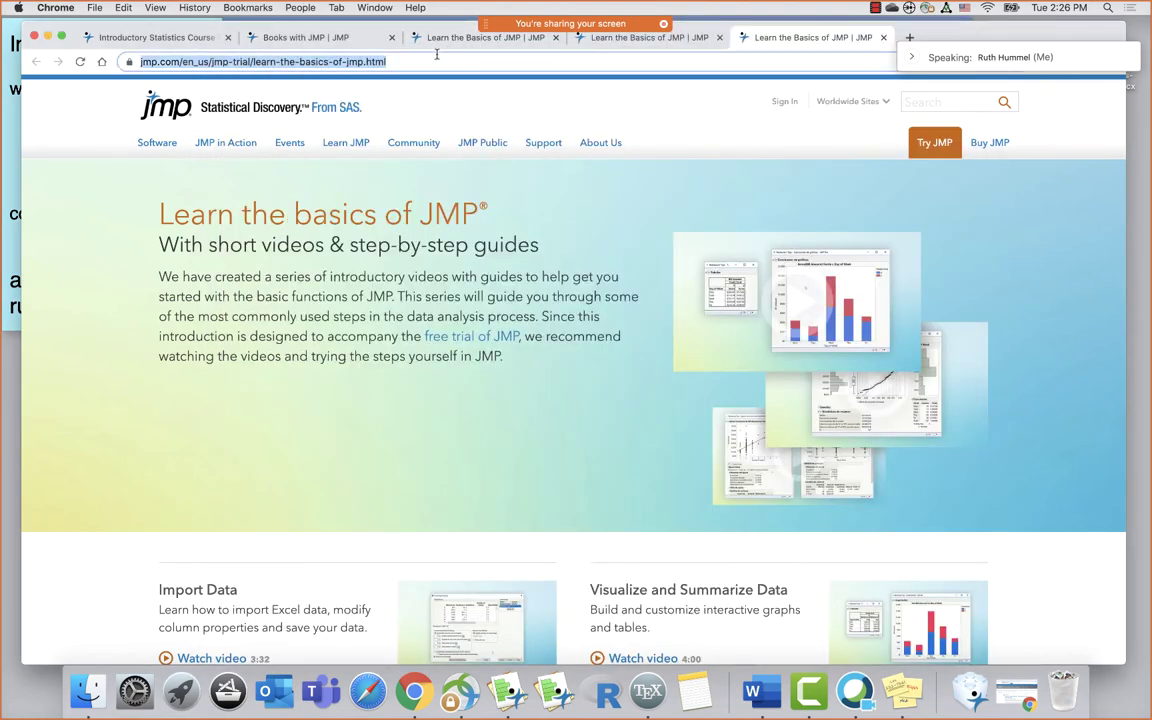
text(jmp.com/en_us/lea)
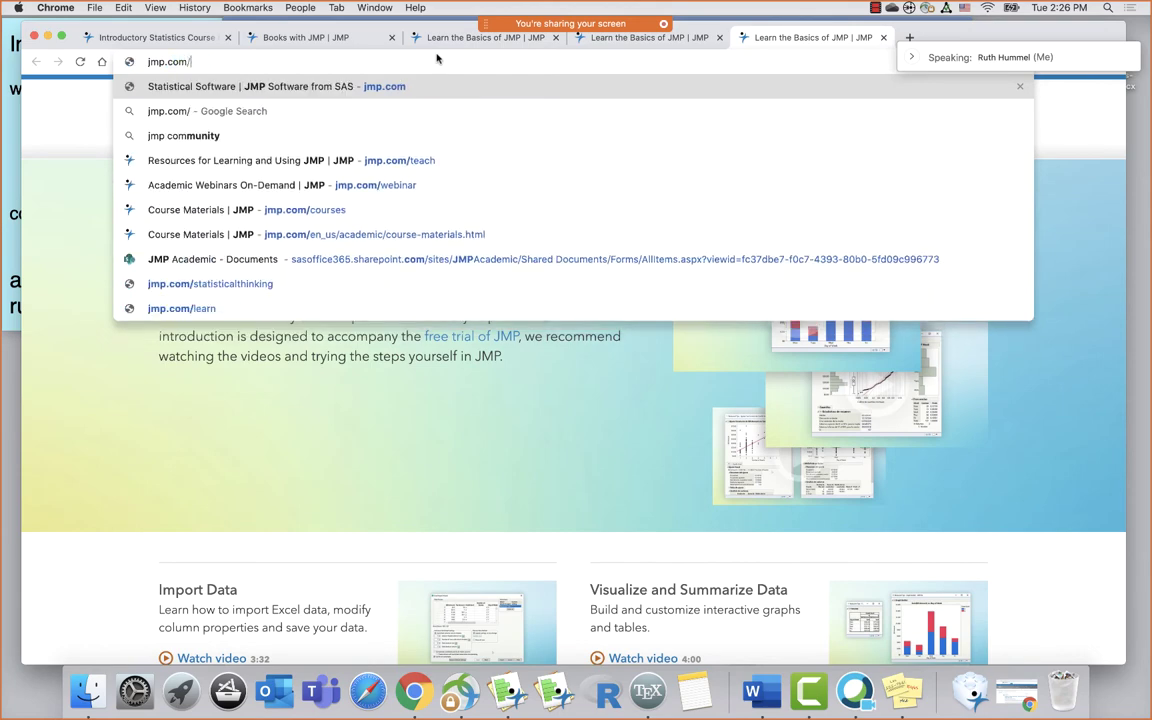
text(rn)
key(Return)
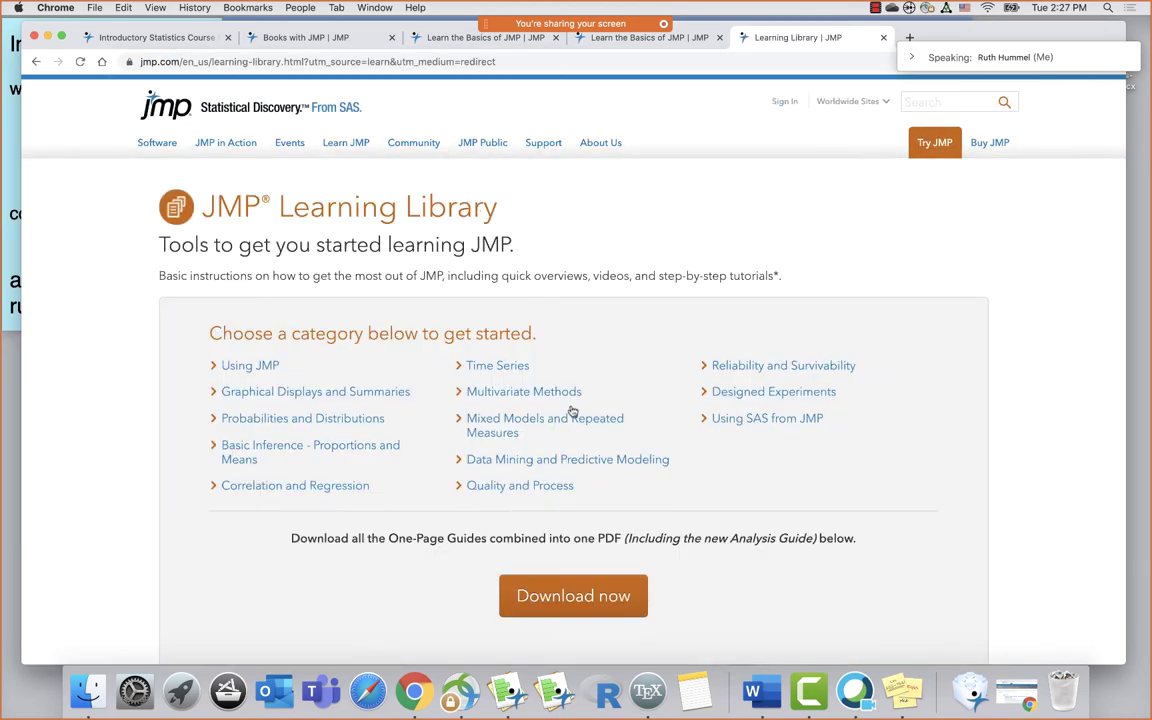
Open the Graphical Displays and Summaries category of the Learning Library and look through its topics from Bar Charts to Tabulating Data
scroll(764, 404, down, 1)
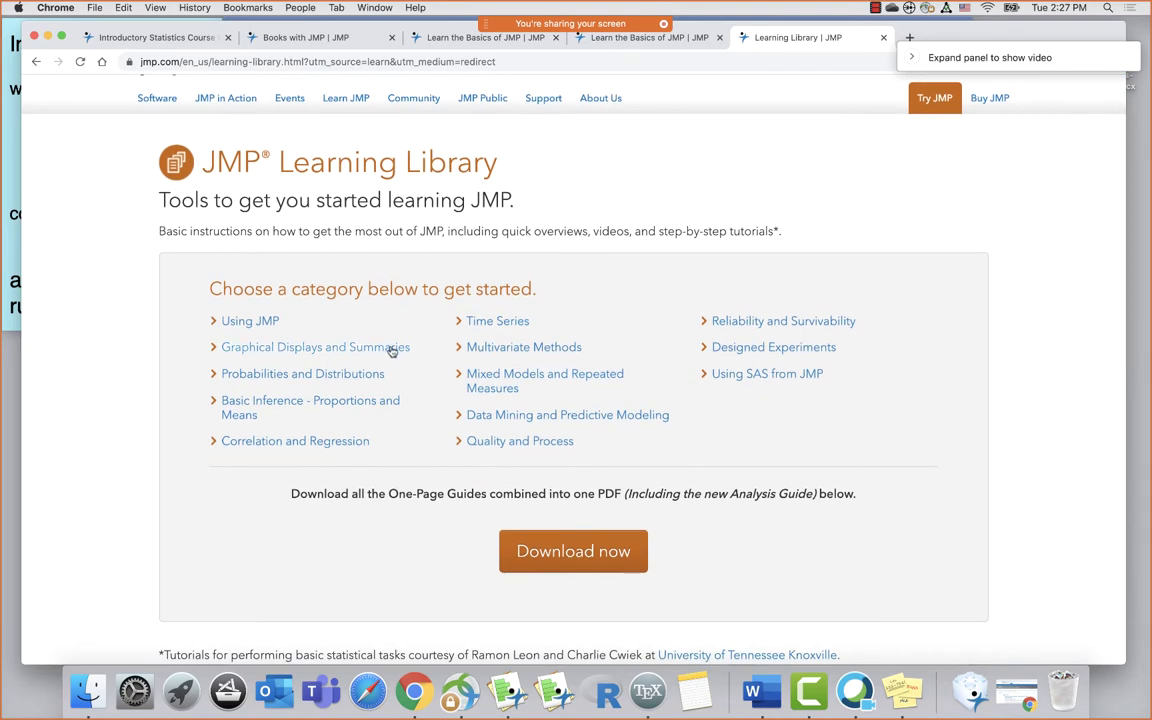
click(385, 348)
scroll(463, 373, down, 4)
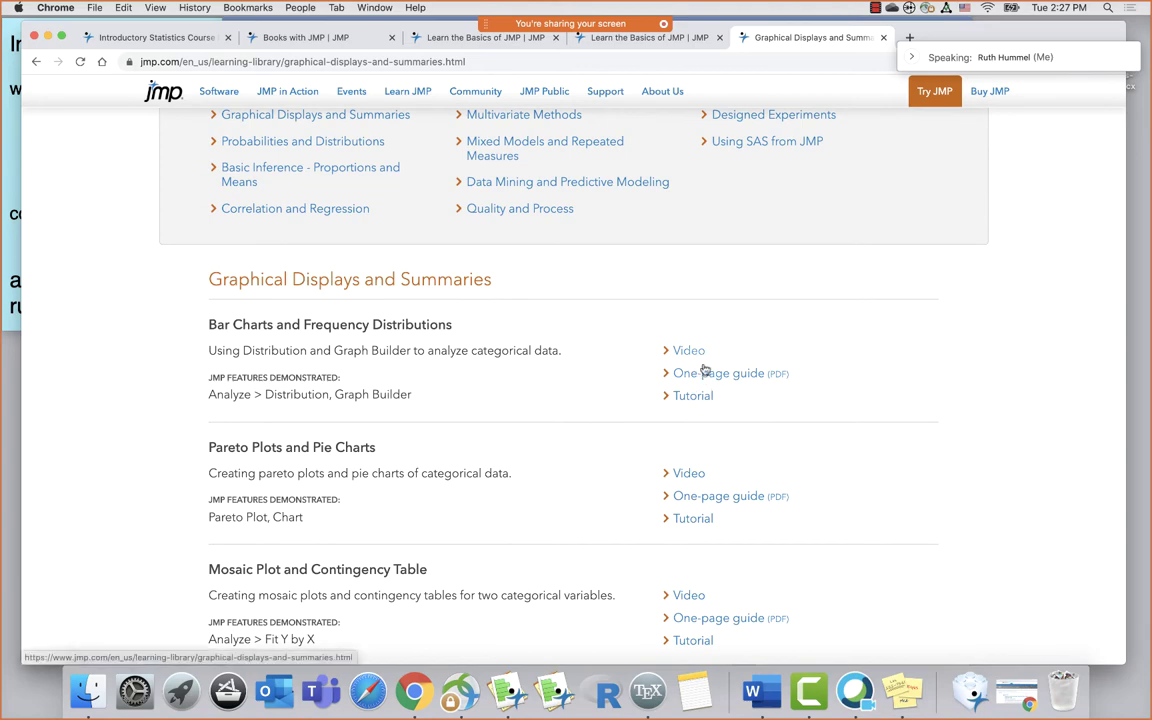
scroll(620, 400, down, 6)
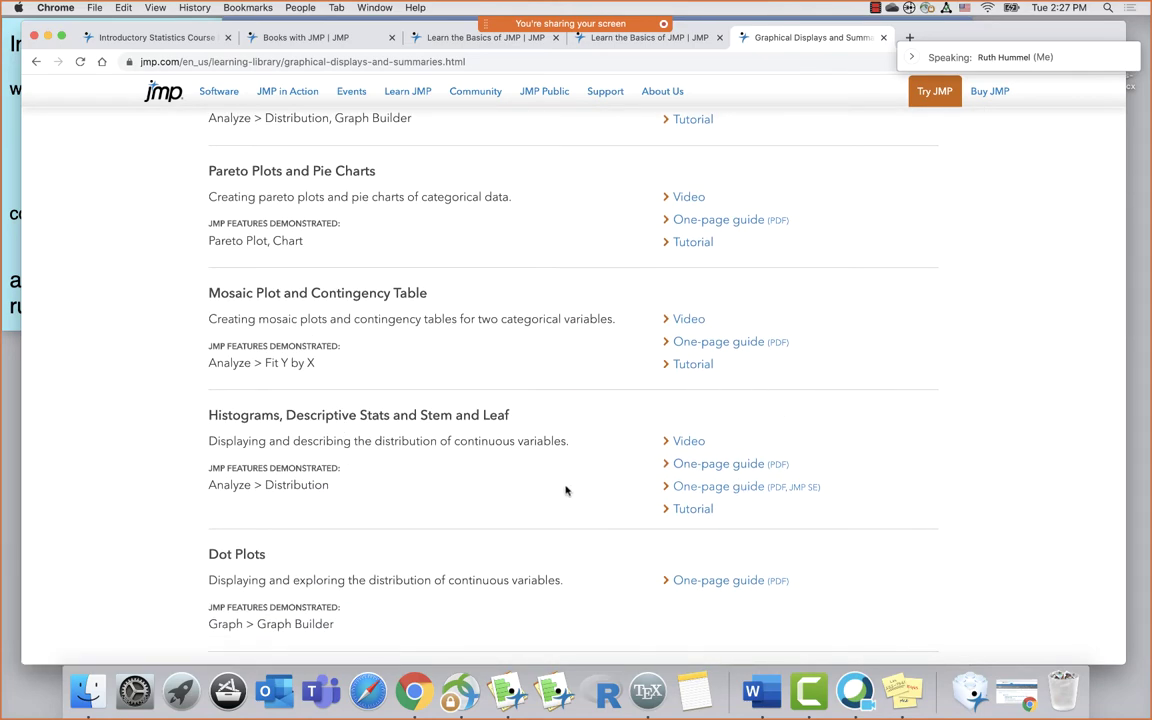
scroll(566, 489, down, 5)
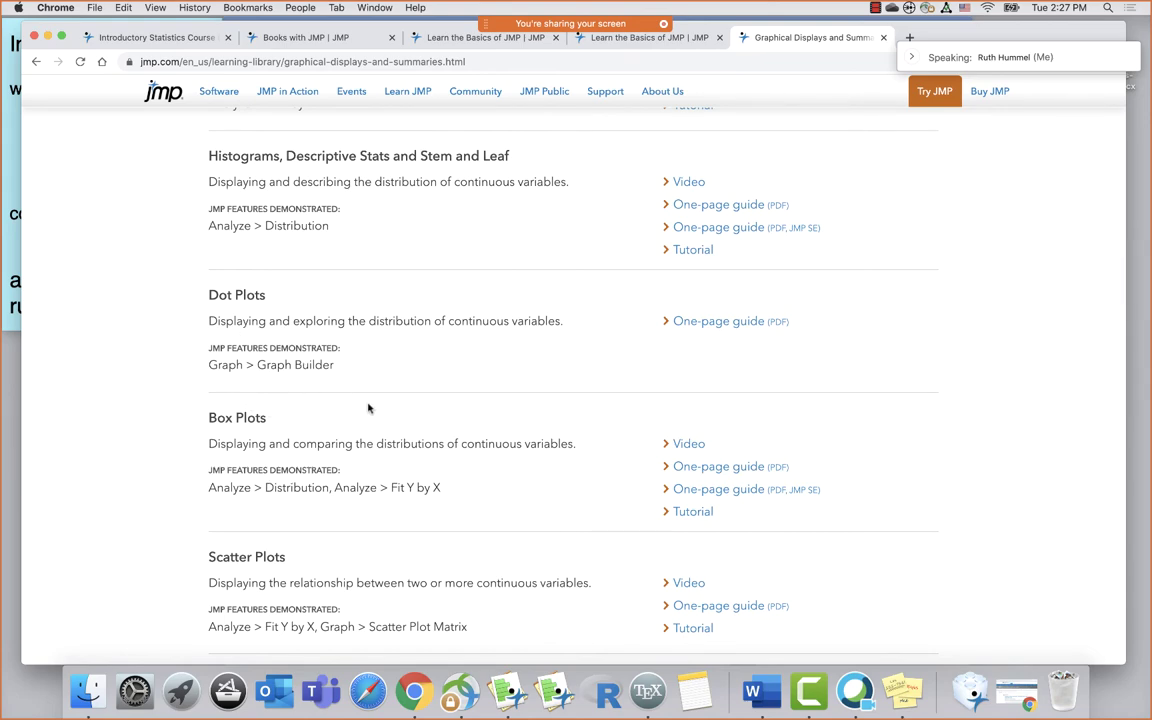
scroll(368, 408, down, 13)
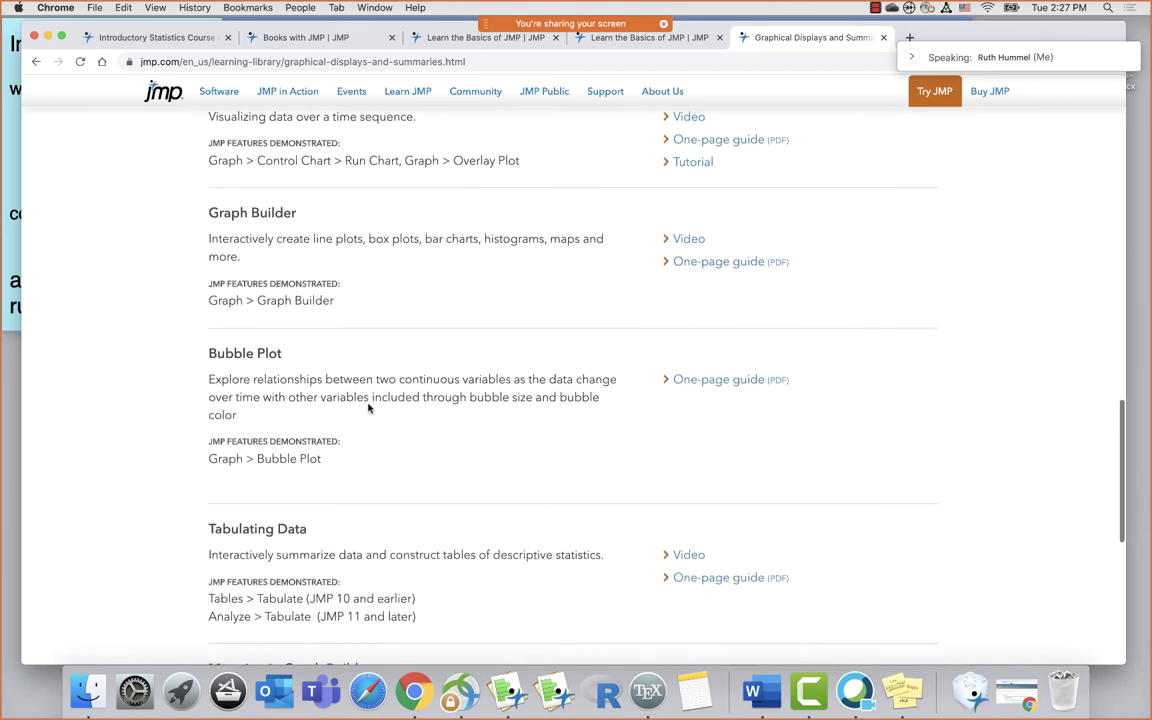
scroll(368, 408, up, 20)
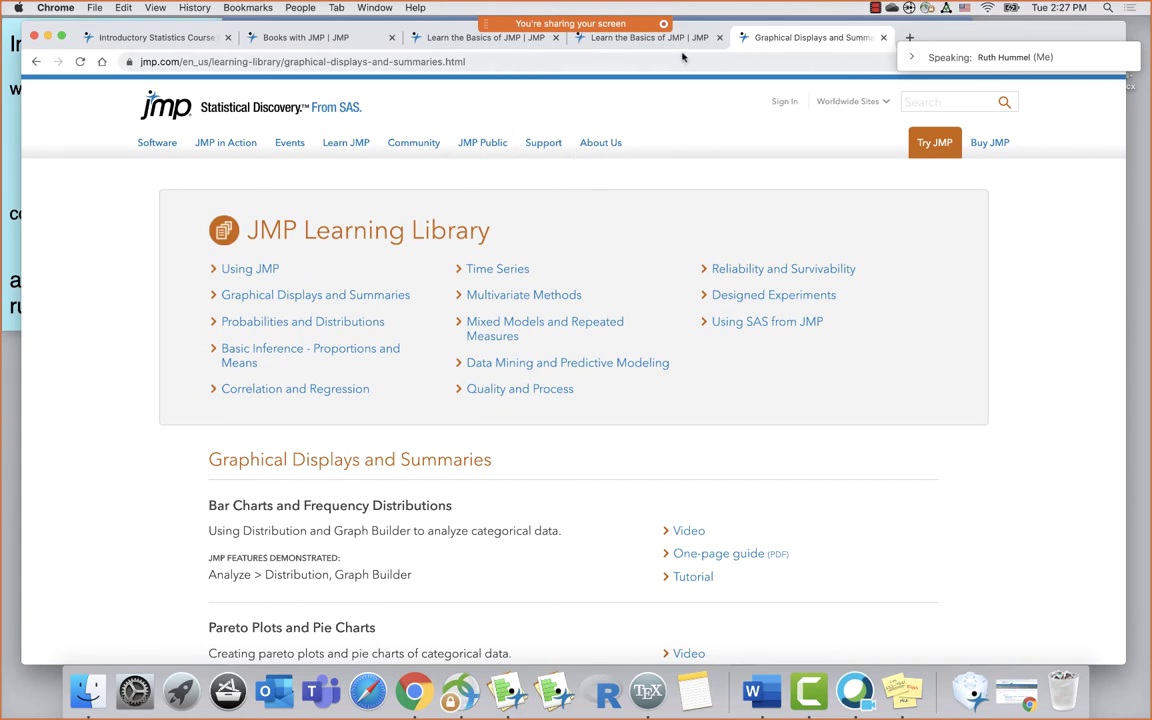
Switch to the Word syllabus and highlight Graph Builder, "Teaching Demonstrations > Dot Plot" and the "Help > Sample Data > Teaching Resources" path
click(760, 688)
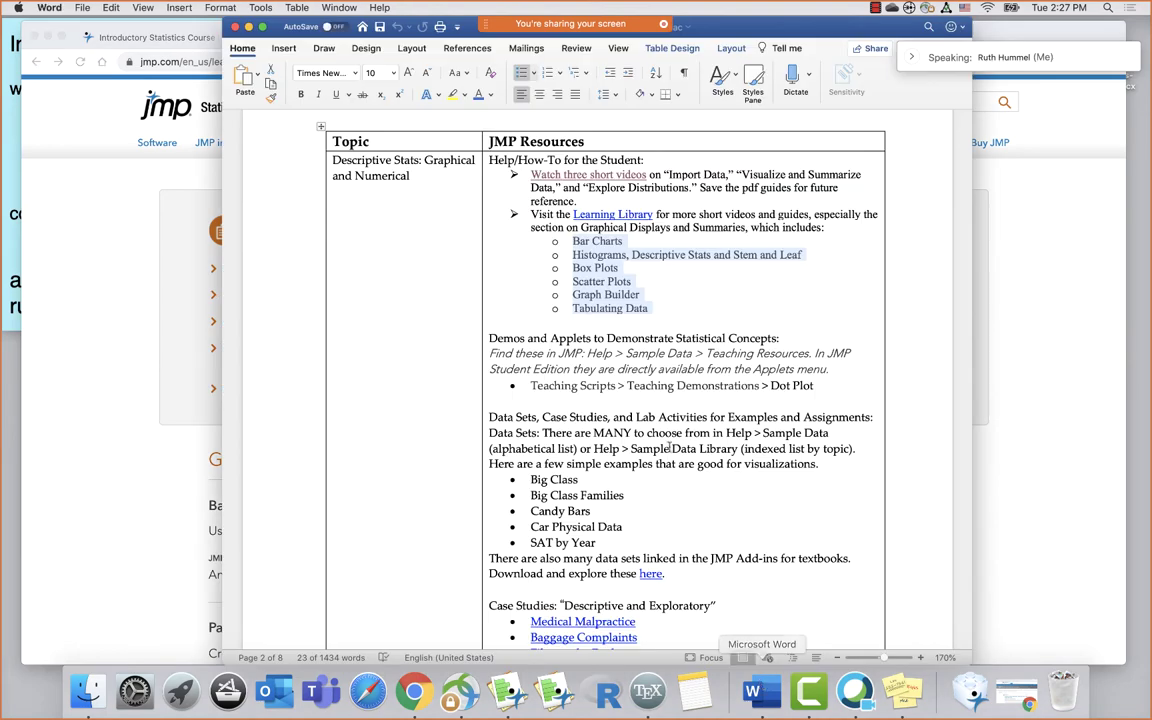
click(650, 300)
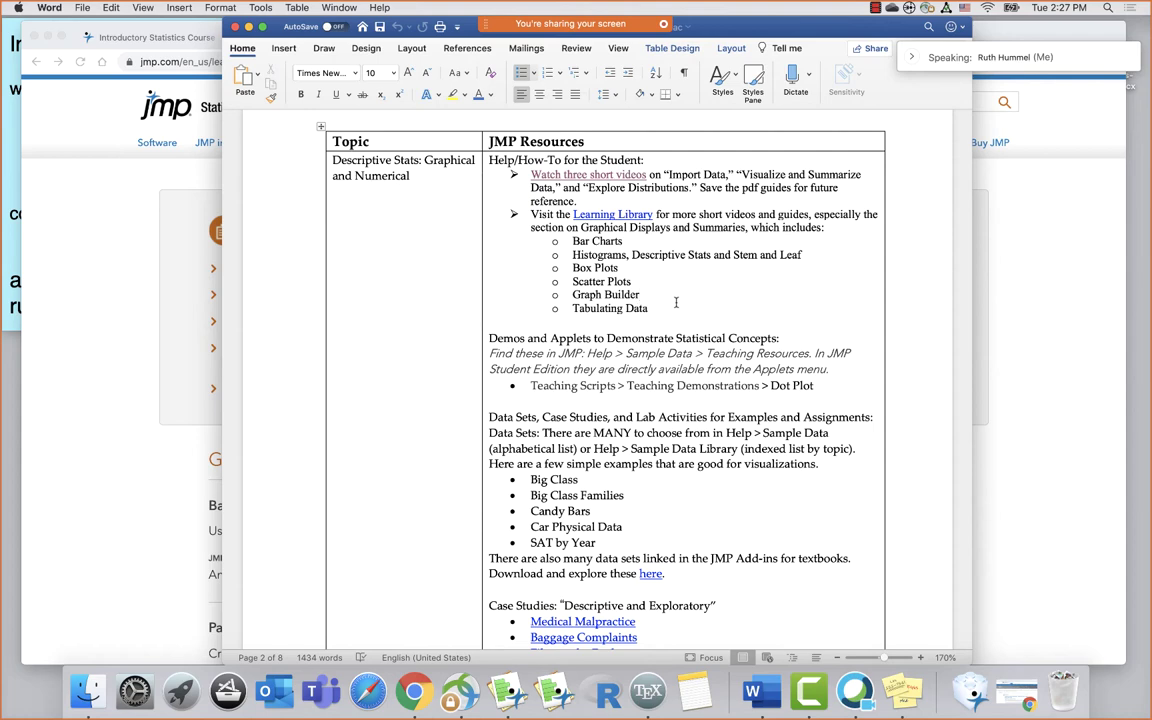
scroll(670, 300, down, 5)
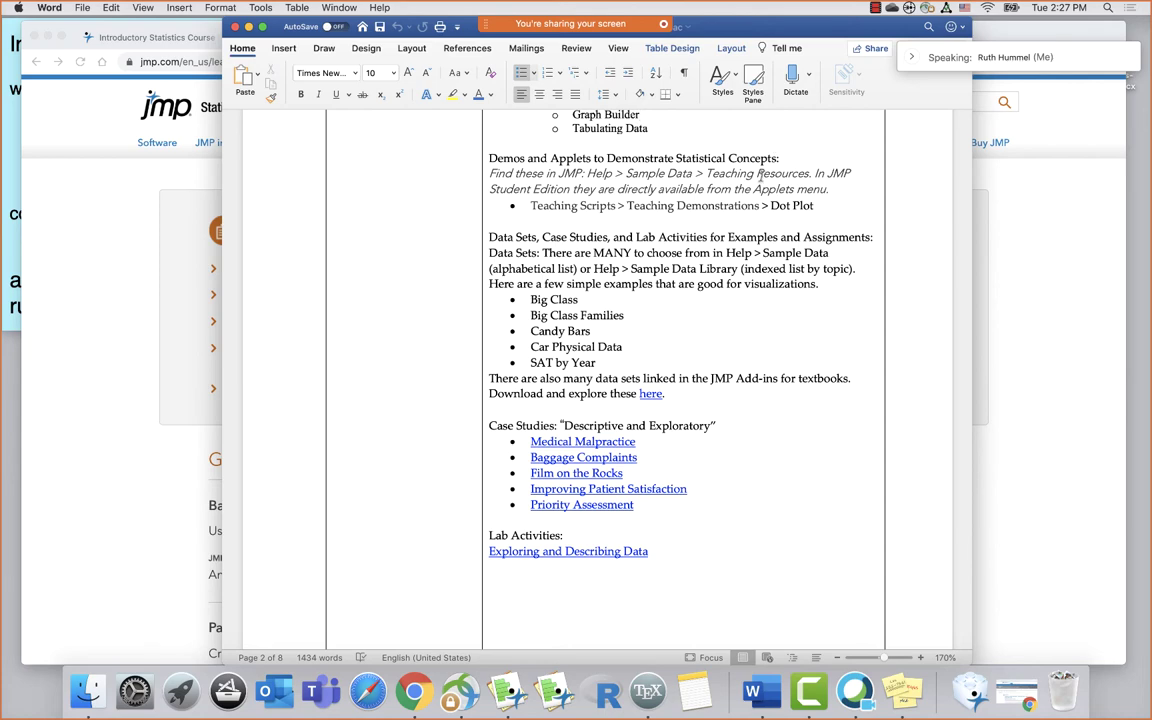
scroll(761, 175, up, 5)
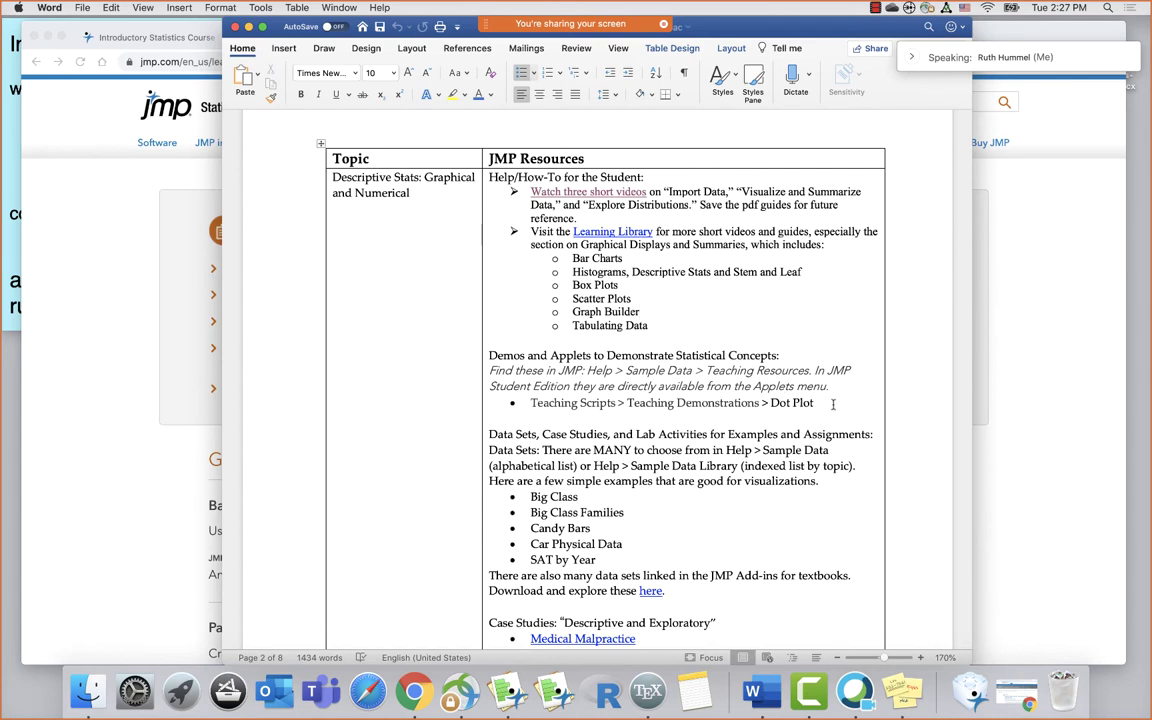
drag(640, 312, 577, 306)
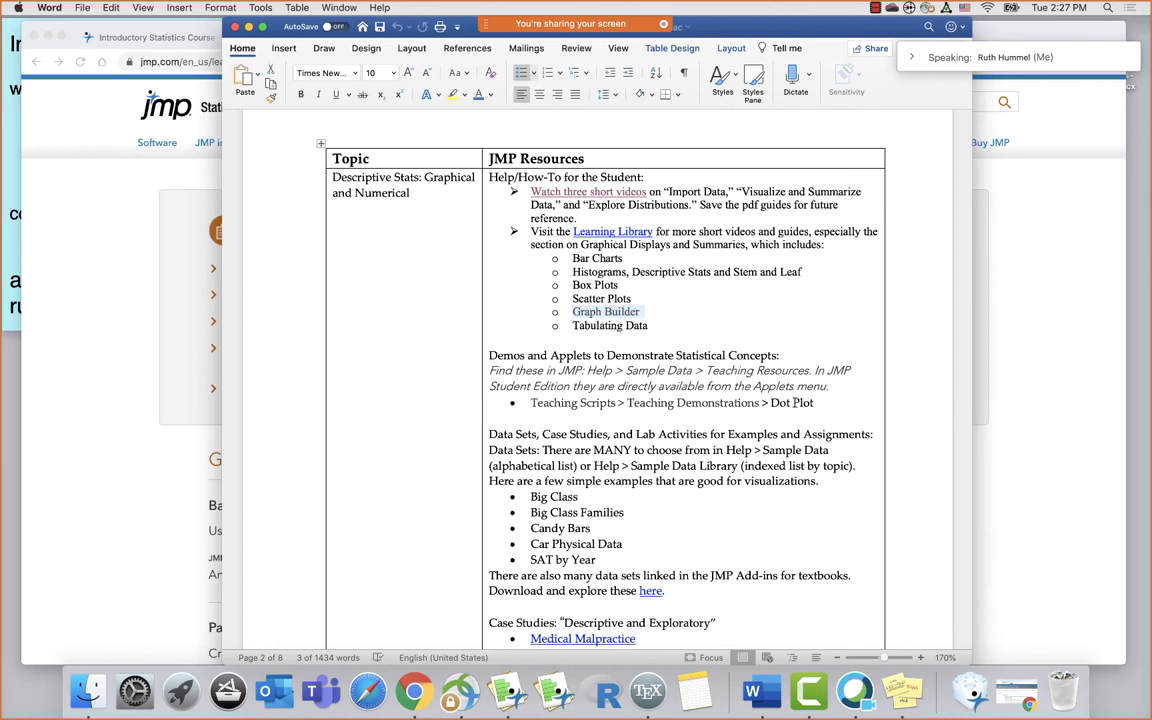
drag(820, 400, 647, 405)
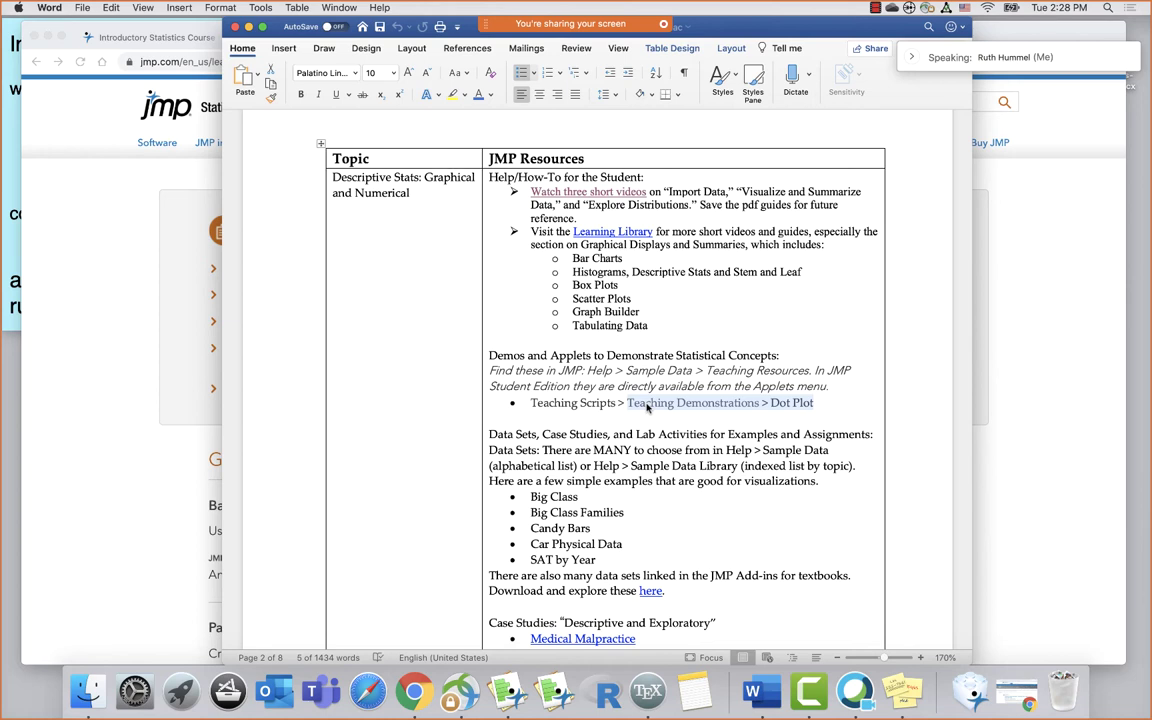
drag(590, 370, 809, 370)
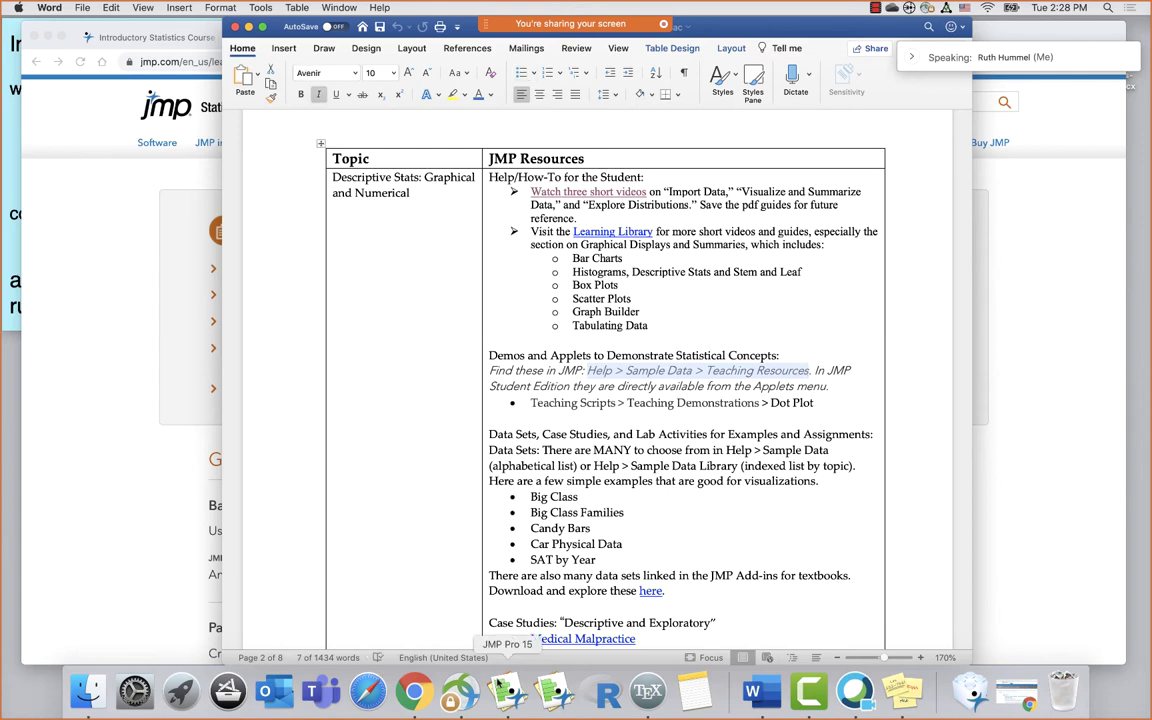
Switch to JMP, open the Sample Data index and expand the Analysis of Variance category
click(460, 690)
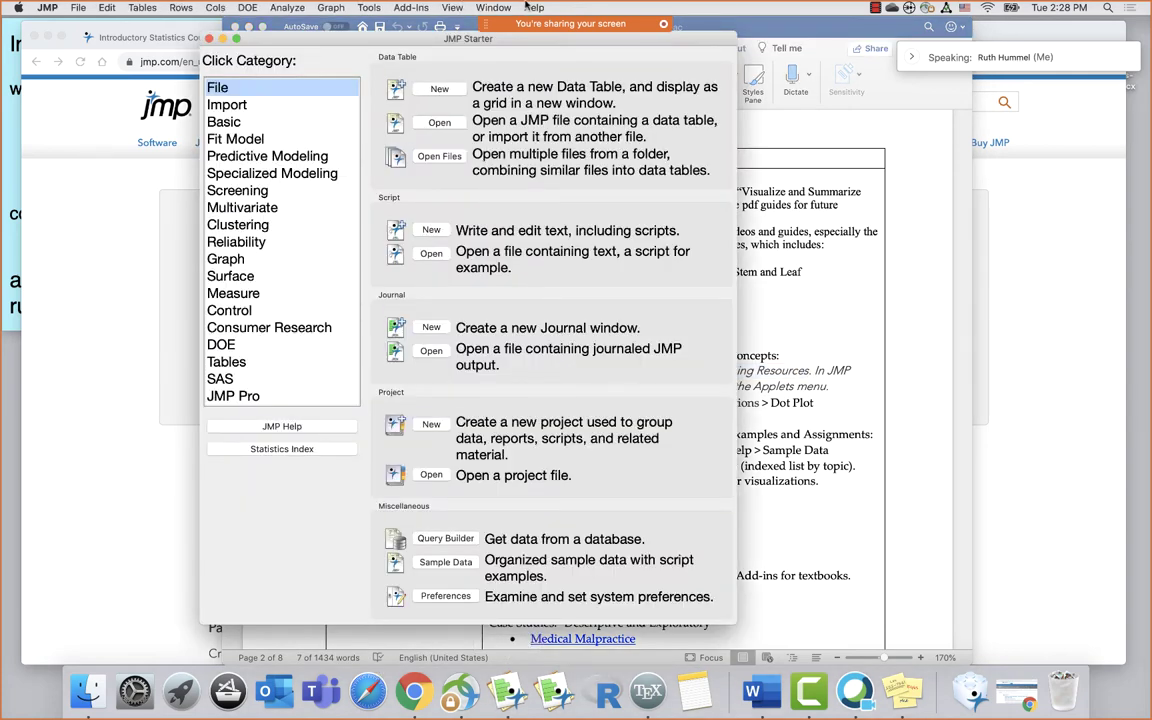
click(532, 7)
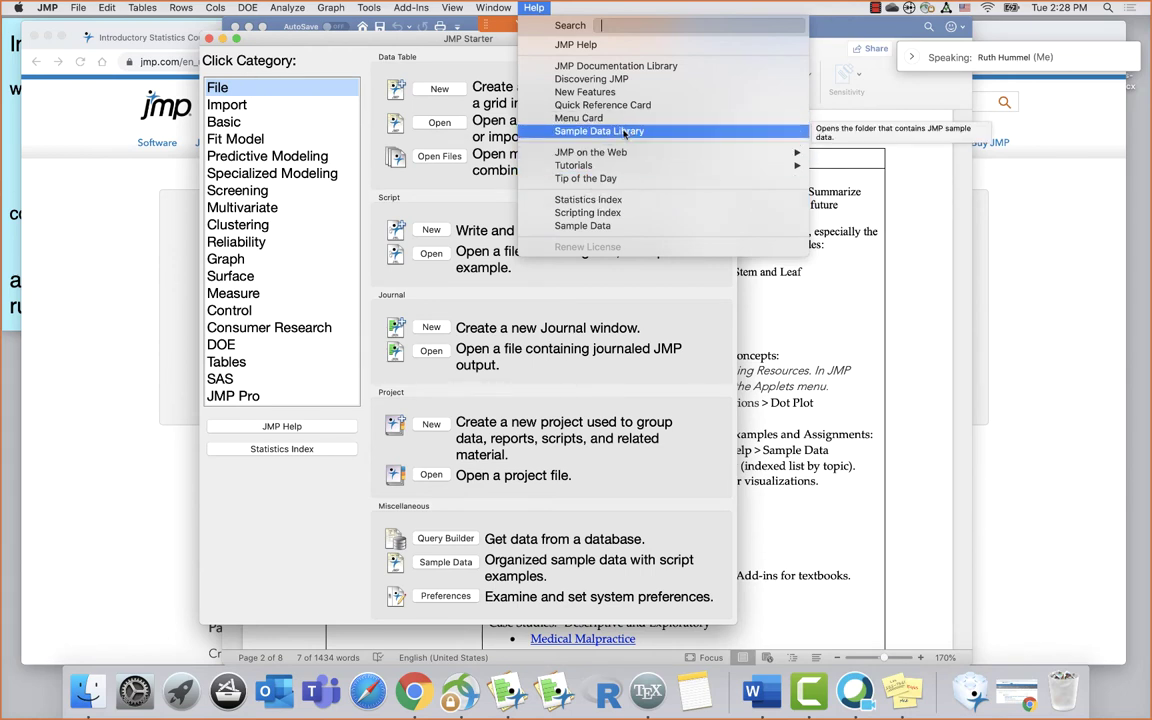
click(594, 229)
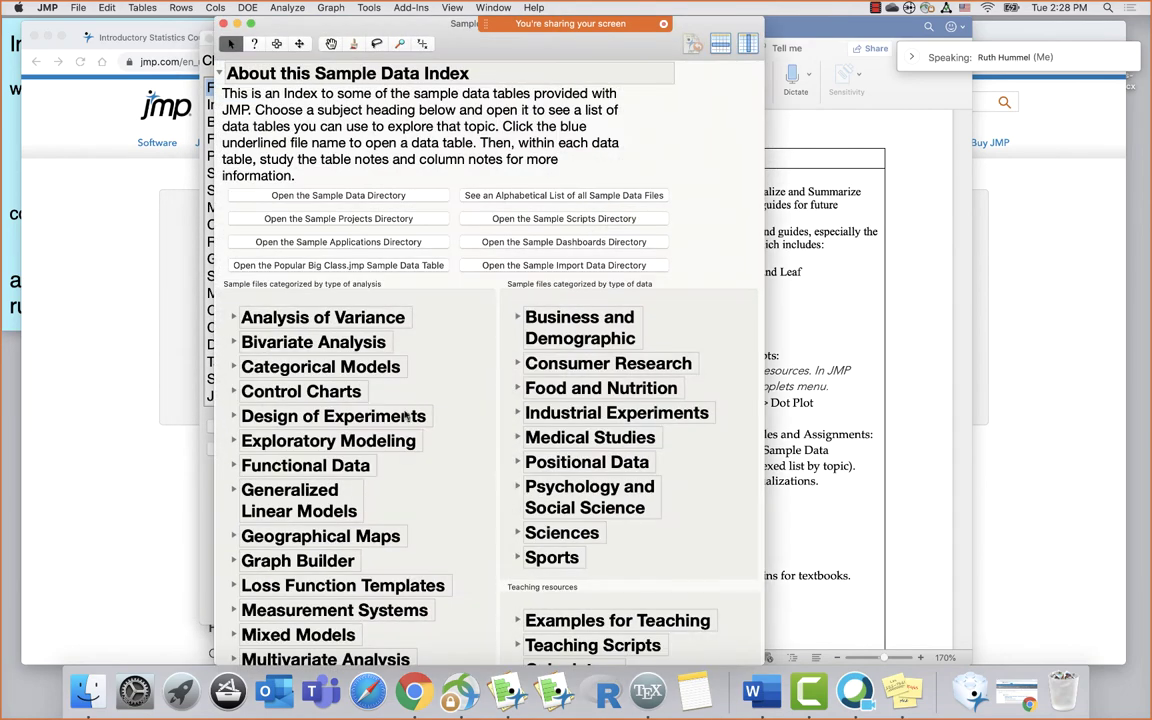
scroll(226, 255, down, 2)
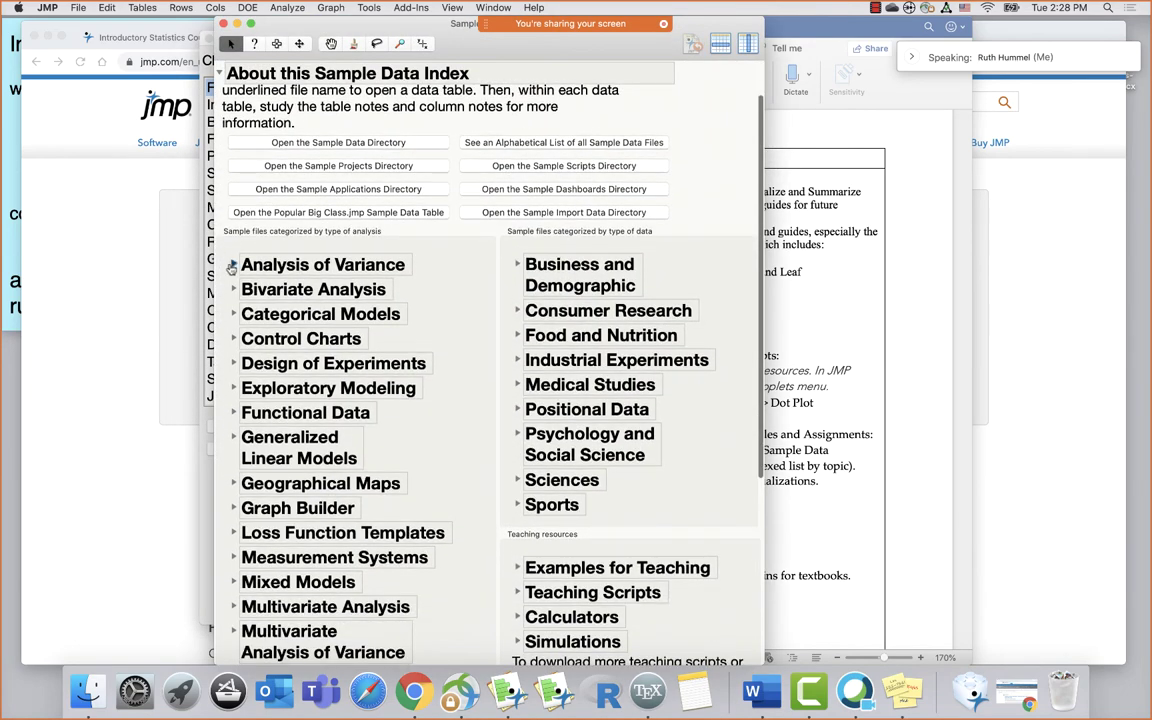
click(231, 264)
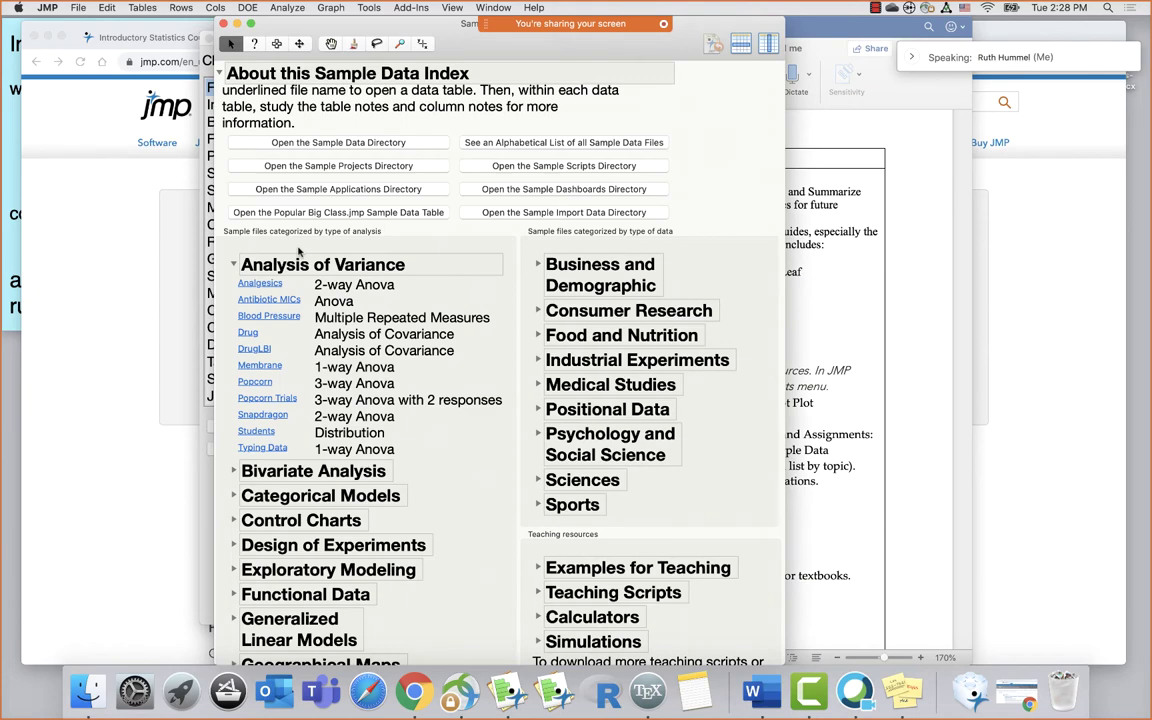
scroll(356, 386, down, 5)
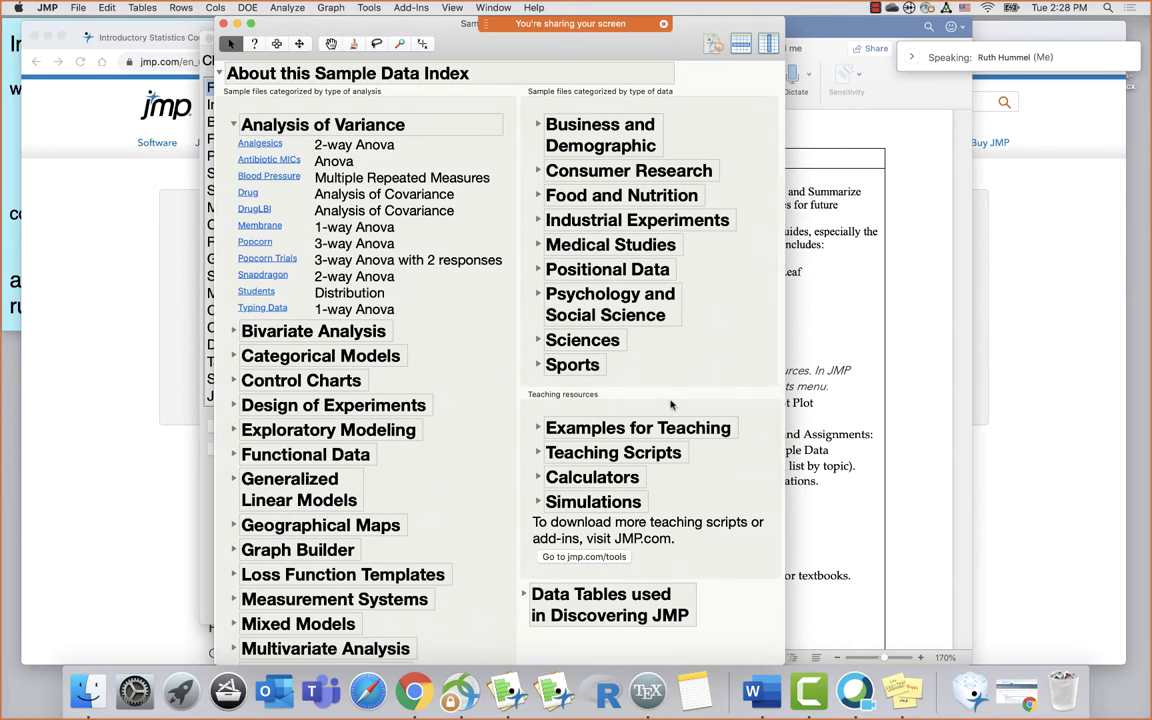
Expand Examples for Teaching, Teaching Scripts, Calculators and Simulations in the index's teaching resources
right_click(598, 422)
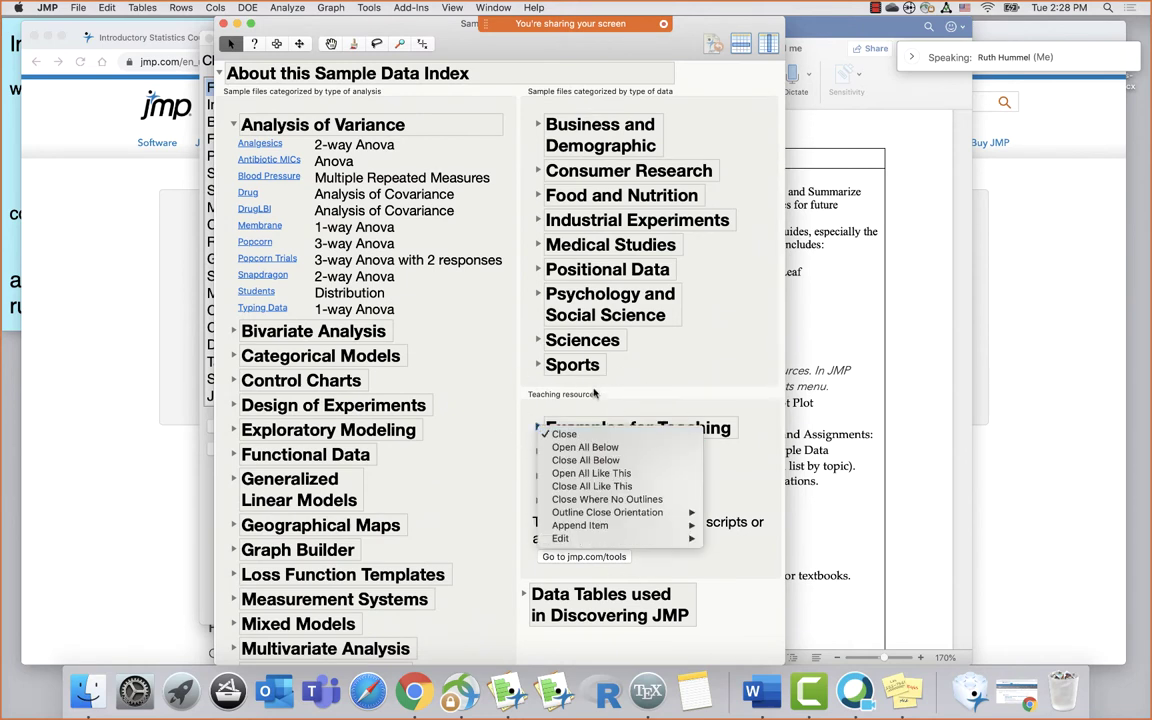
click(549, 424)
click(540, 426)
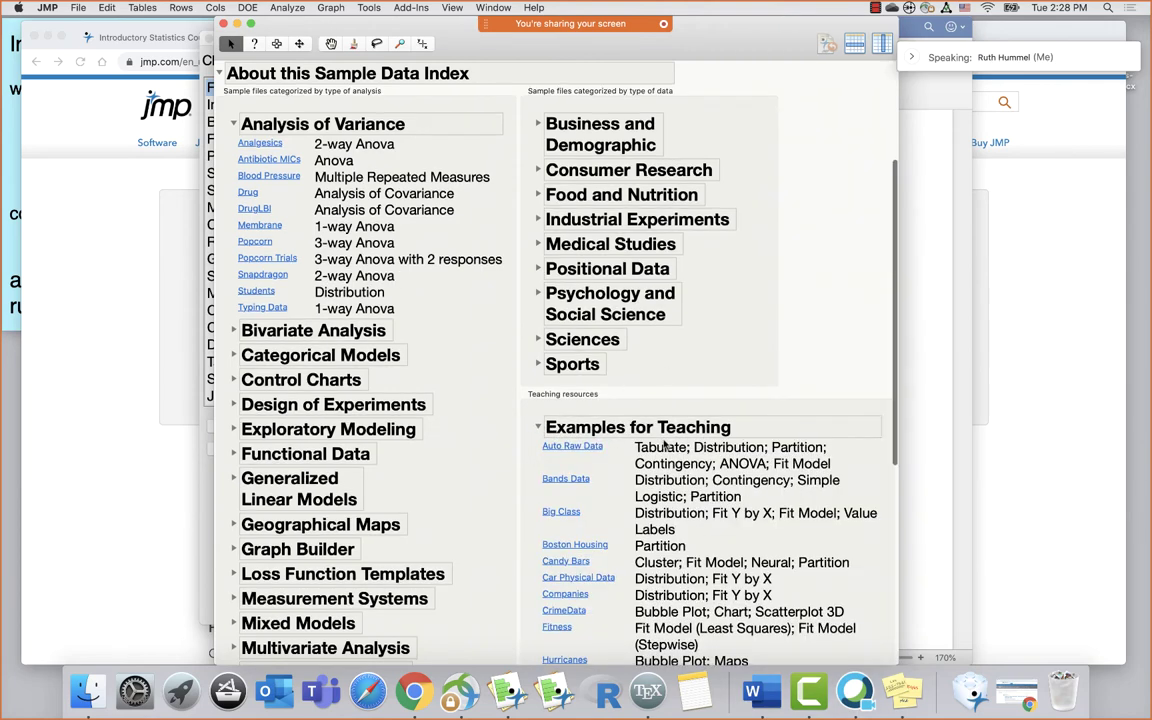
scroll(600, 430, down, 5)
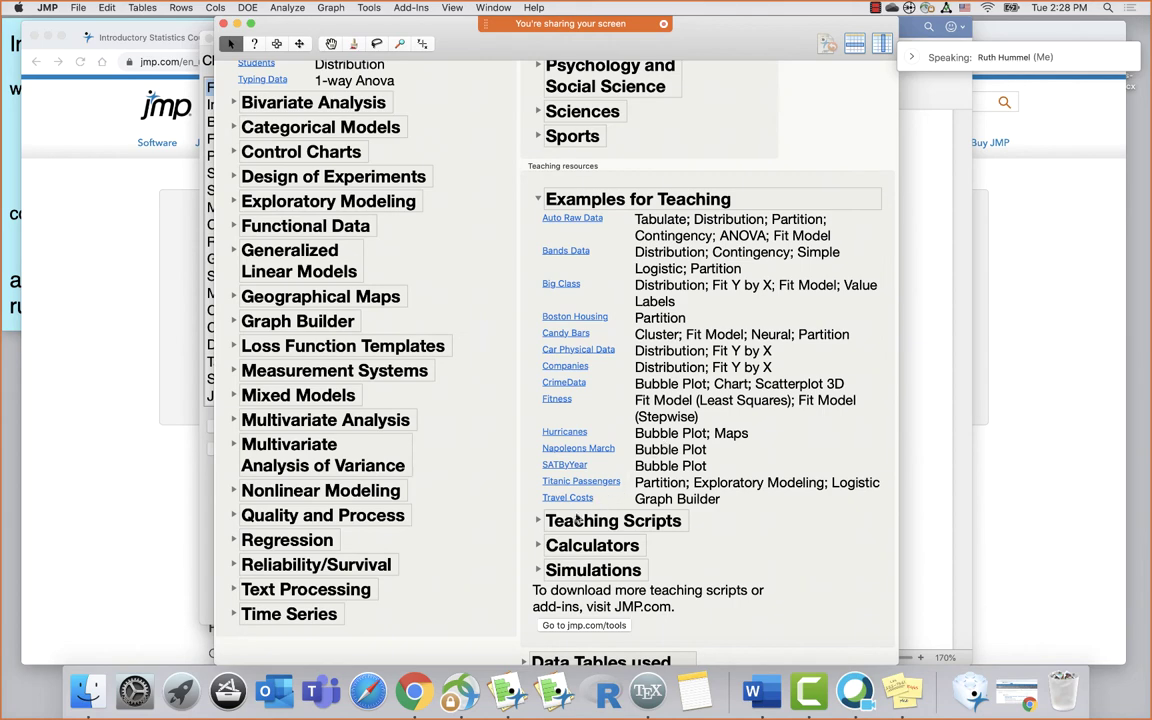
click(538, 520)
scroll(683, 462, down, 2)
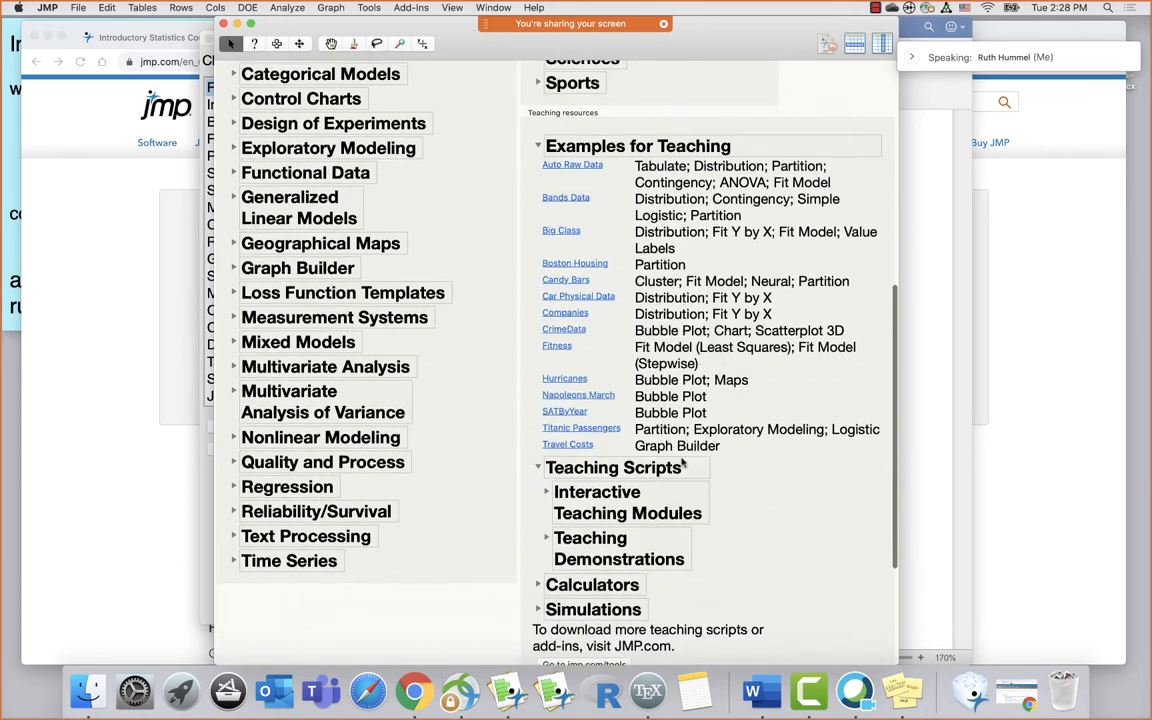
scroll(683, 462, down, 3)
click(537, 463)
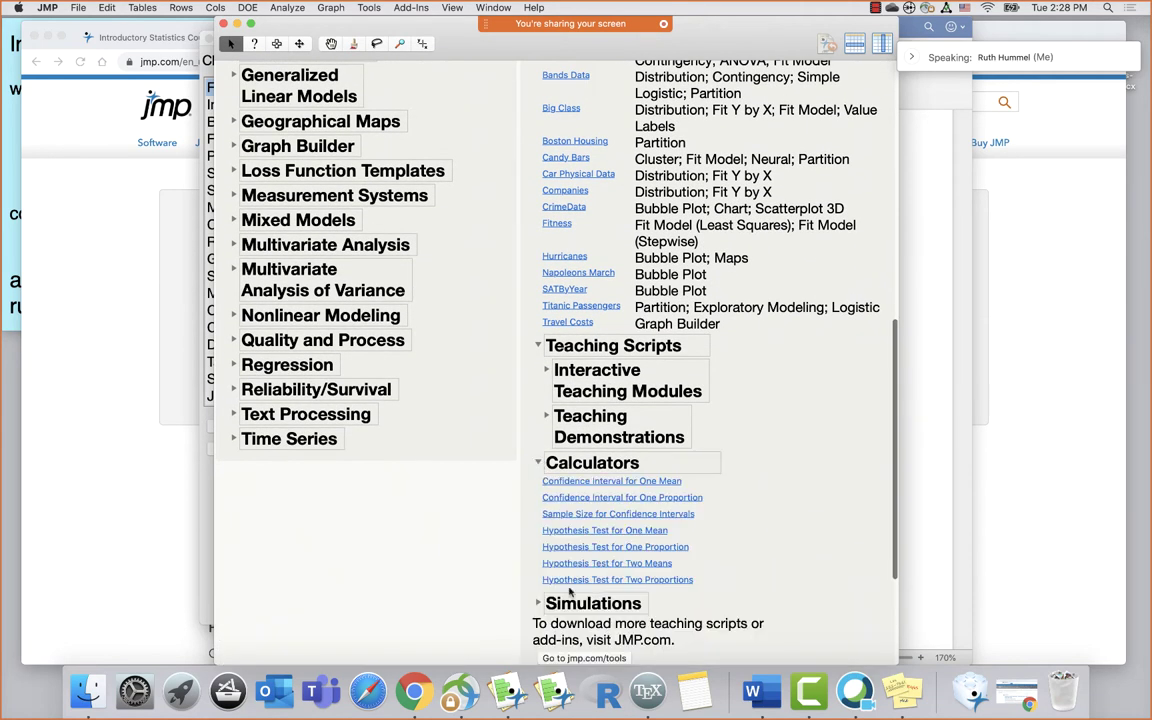
click(538, 603)
scroll(725, 525, down, 2)
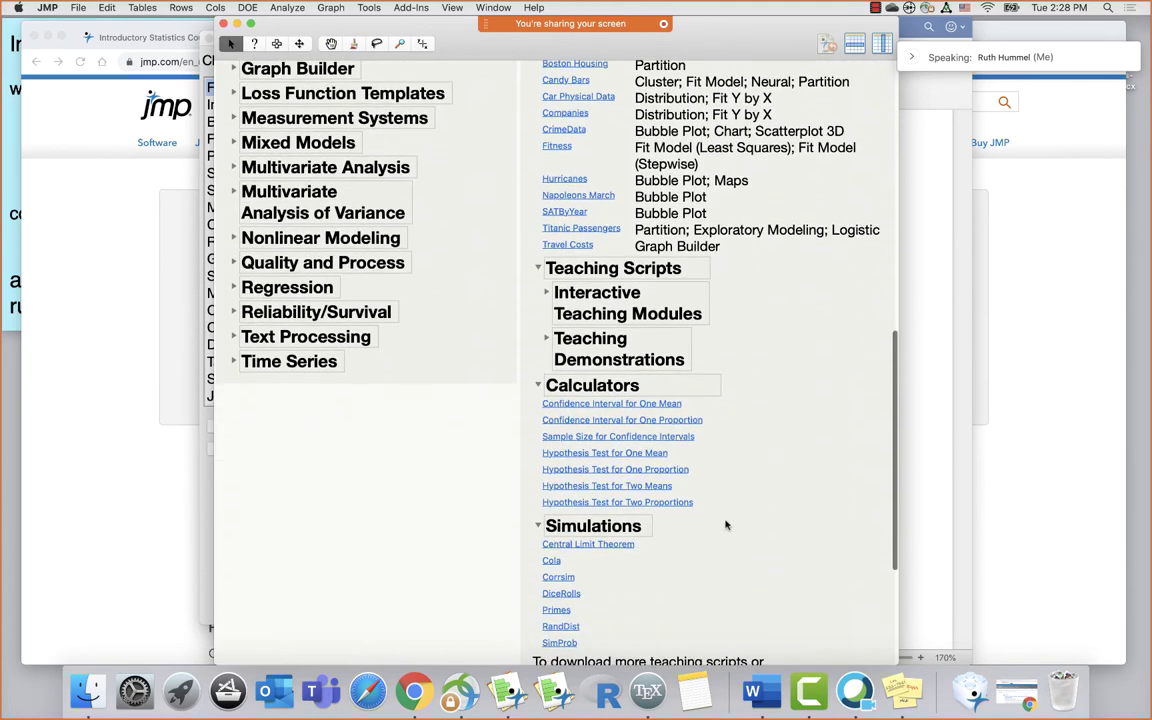
Move the Word syllabus window aside to uncover part of the Sample Data index, and return to the index in JMP
key(super+Tab)
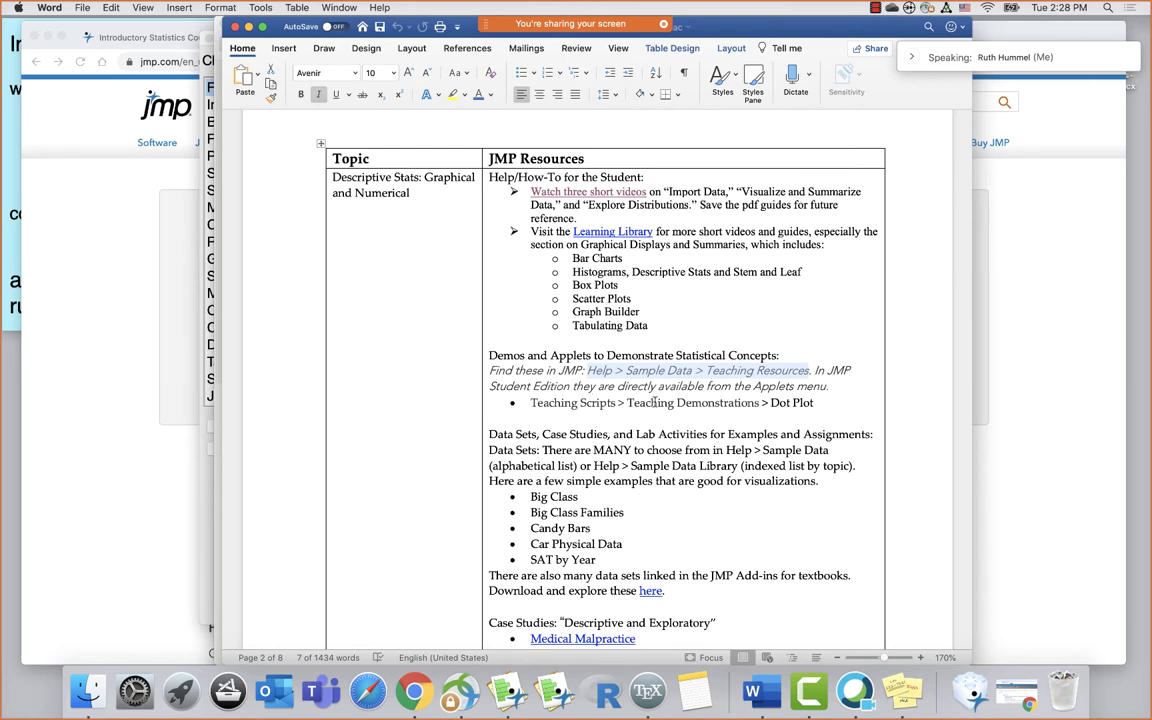
drag(713, 30, 912, 32)
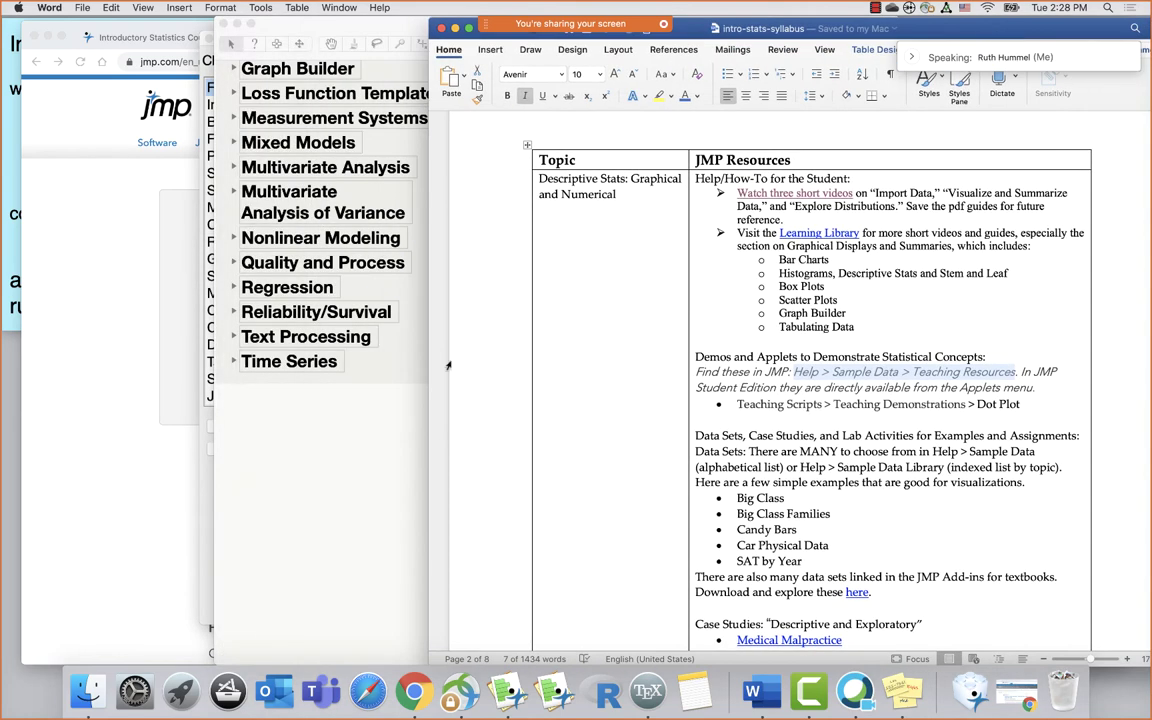
click(375, 433)
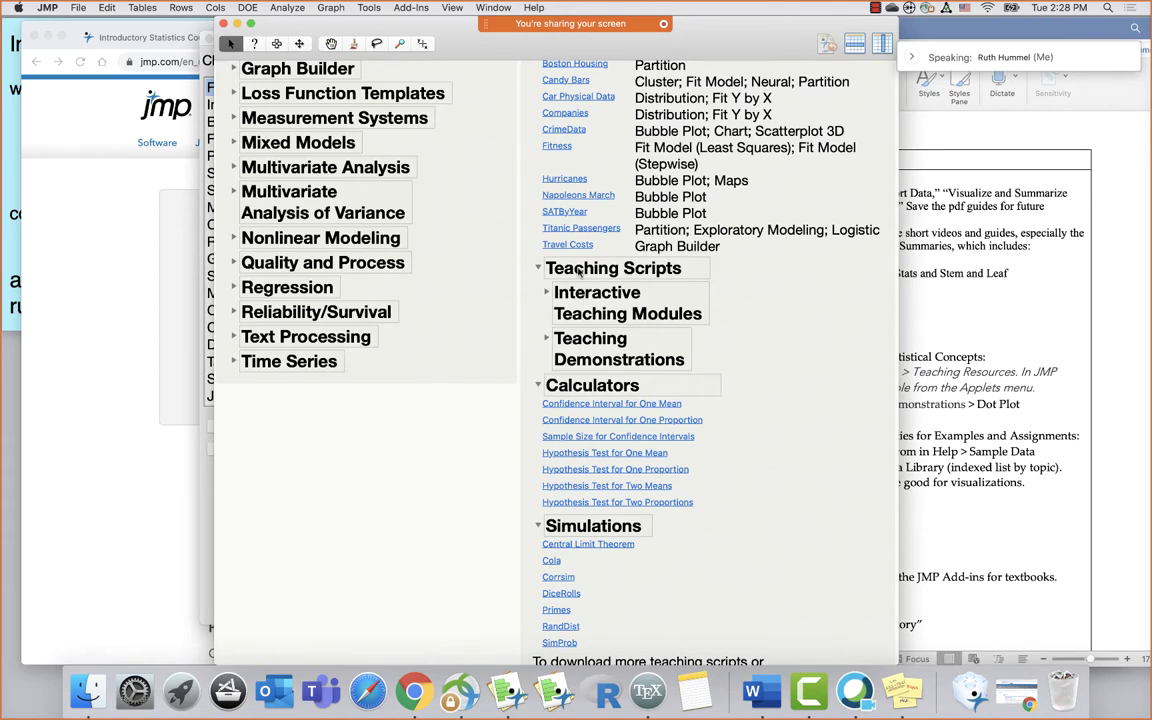
Expand Teaching Demonstrations under Teaching Scripts, and launch the Dot Plot demonstration but cancel its file selection
click(546, 339)
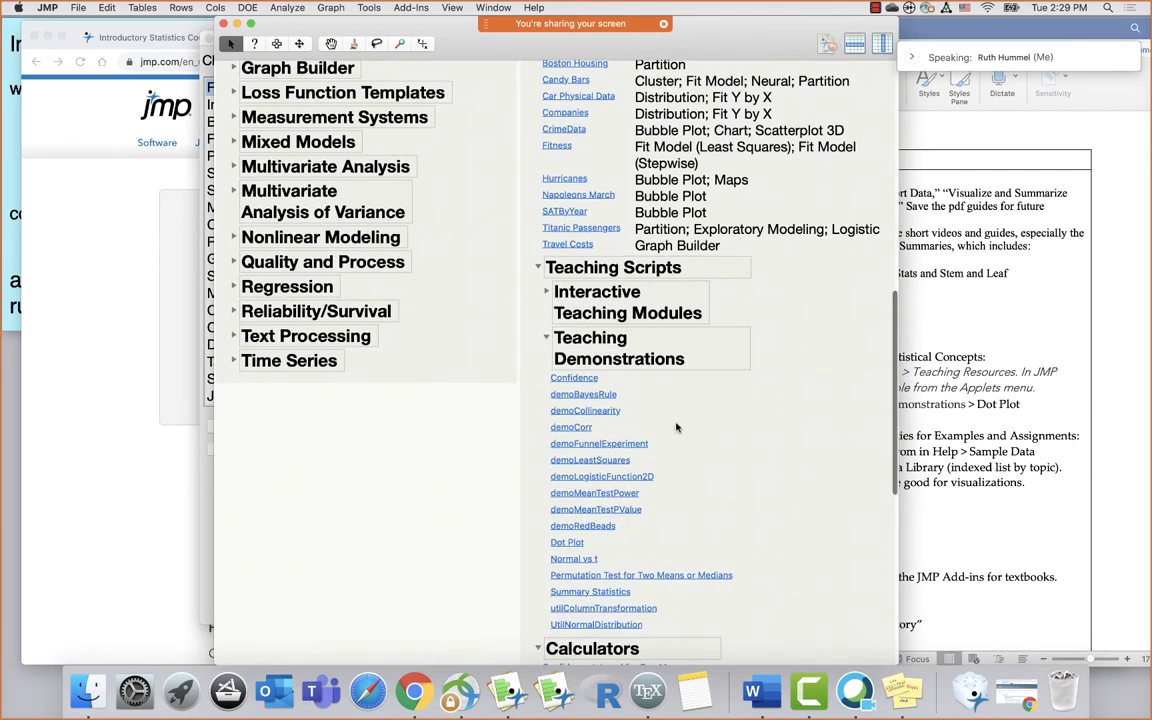
scroll(676, 428, down, 10)
scroll(676, 428, up, 5)
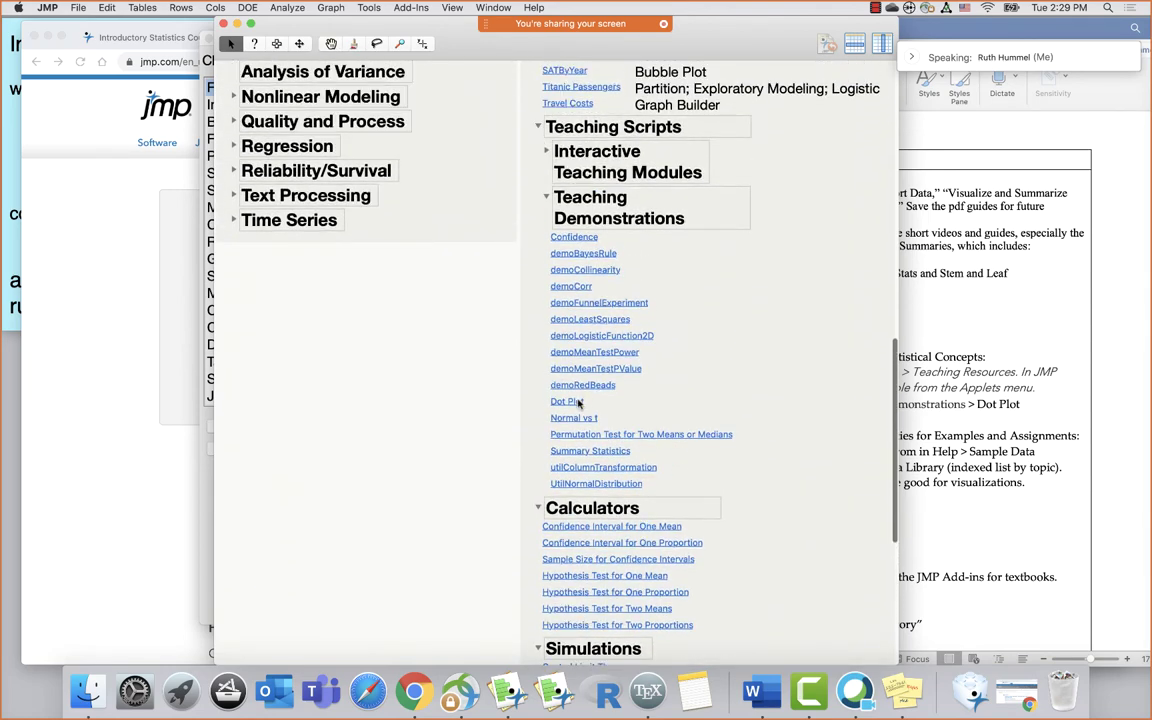
click(566, 401)
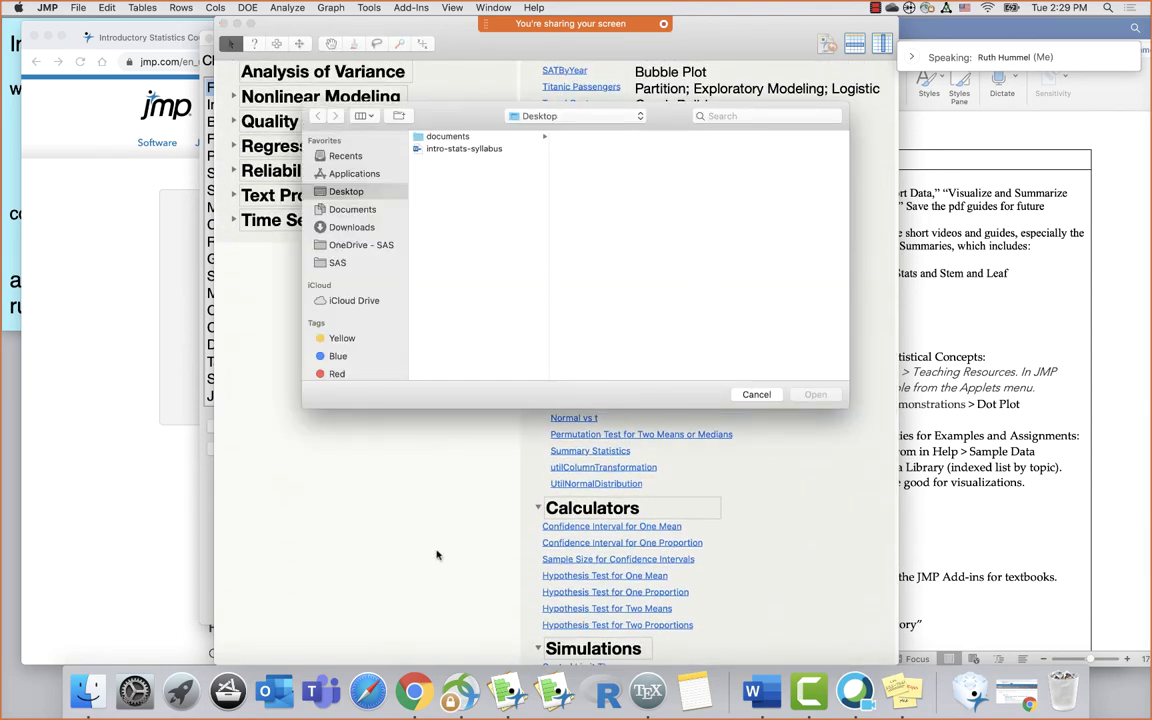
click(756, 395)
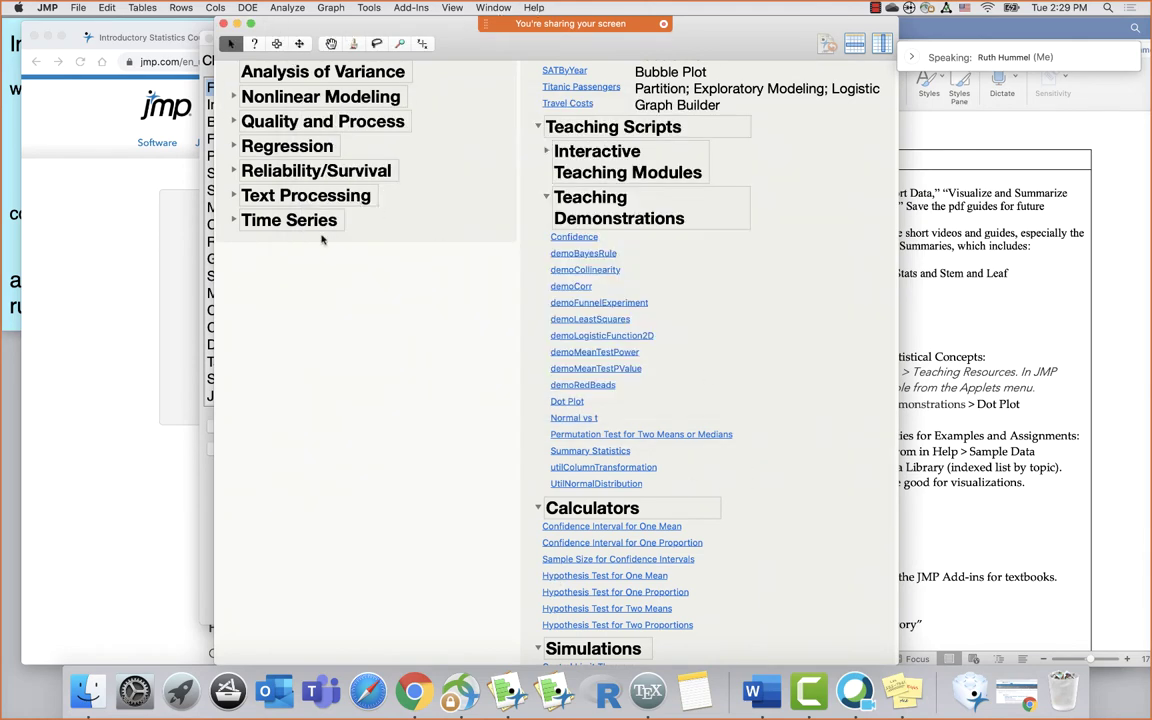
Open the Big Class data table from Examples for Teaching and select its age column
scroll(300, 225, up, 15)
scroll(323, 232, down, 1)
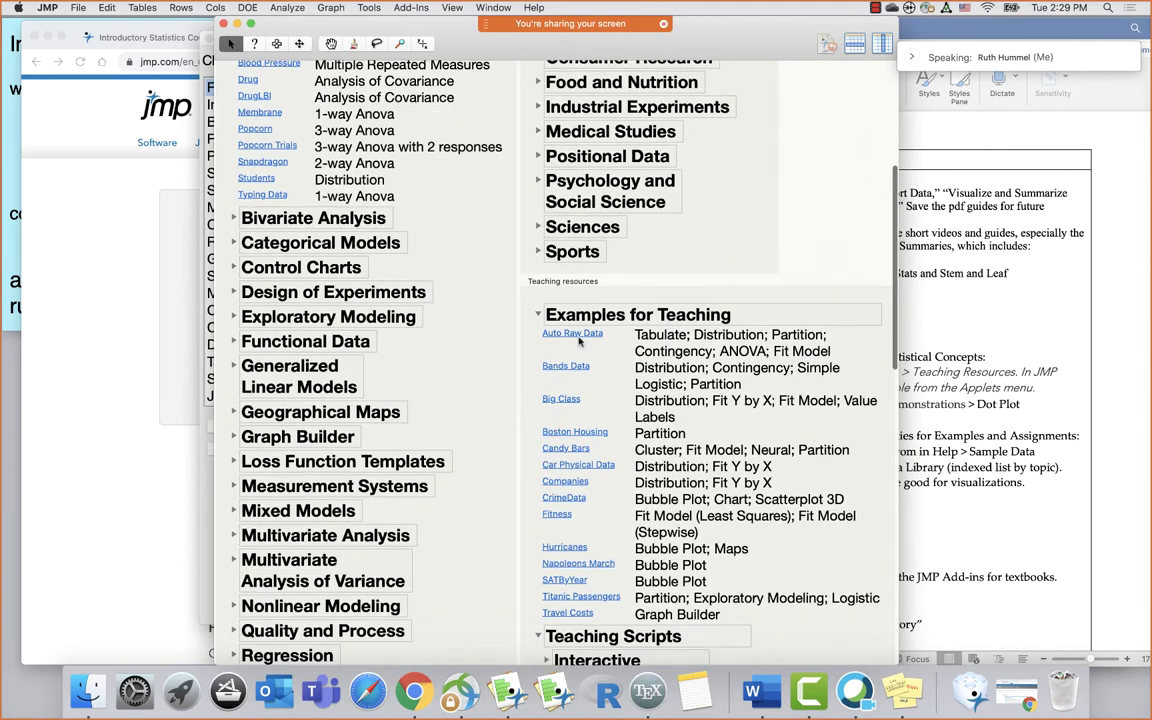
click(560, 399)
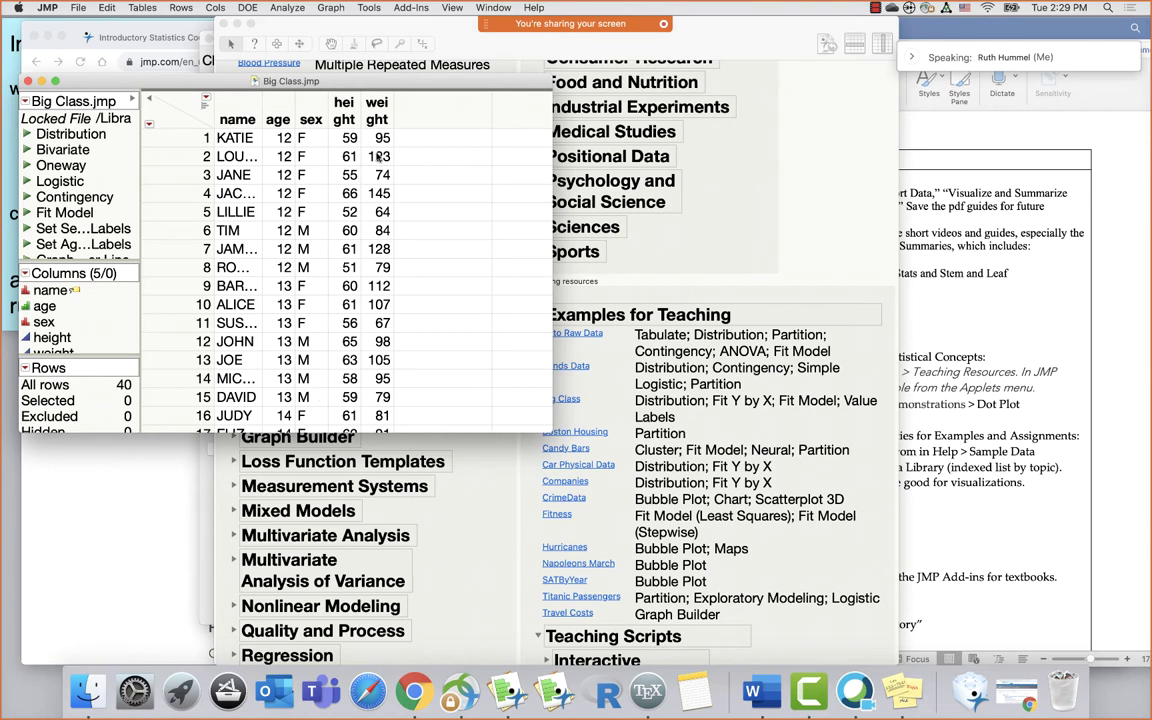
click(229, 119)
click(285, 119)
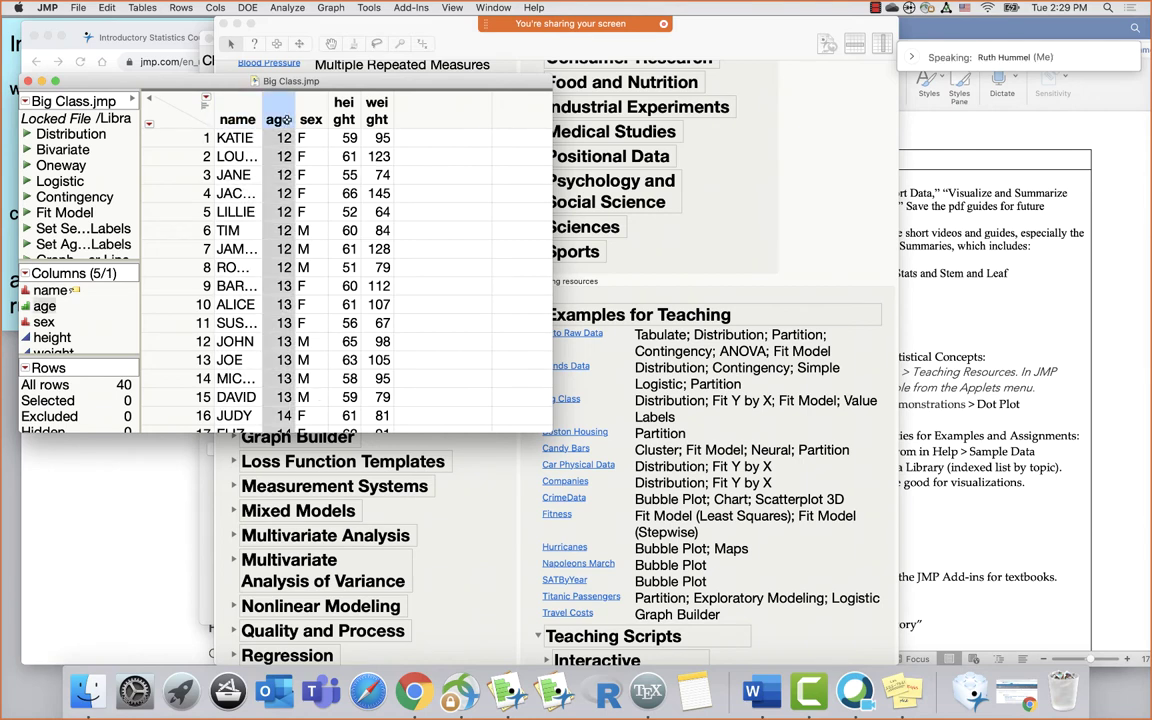
Select the sex, height and weight columns of the Big Class table in turn
click(313, 118)
click(343, 115)
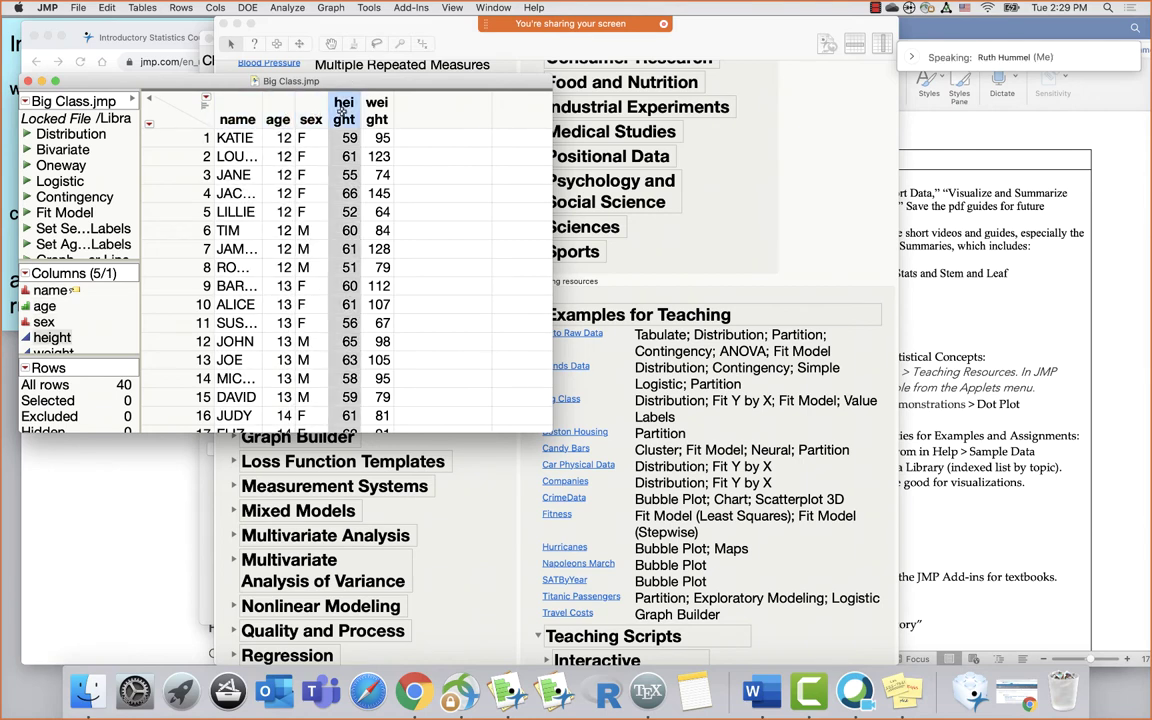
click(376, 115)
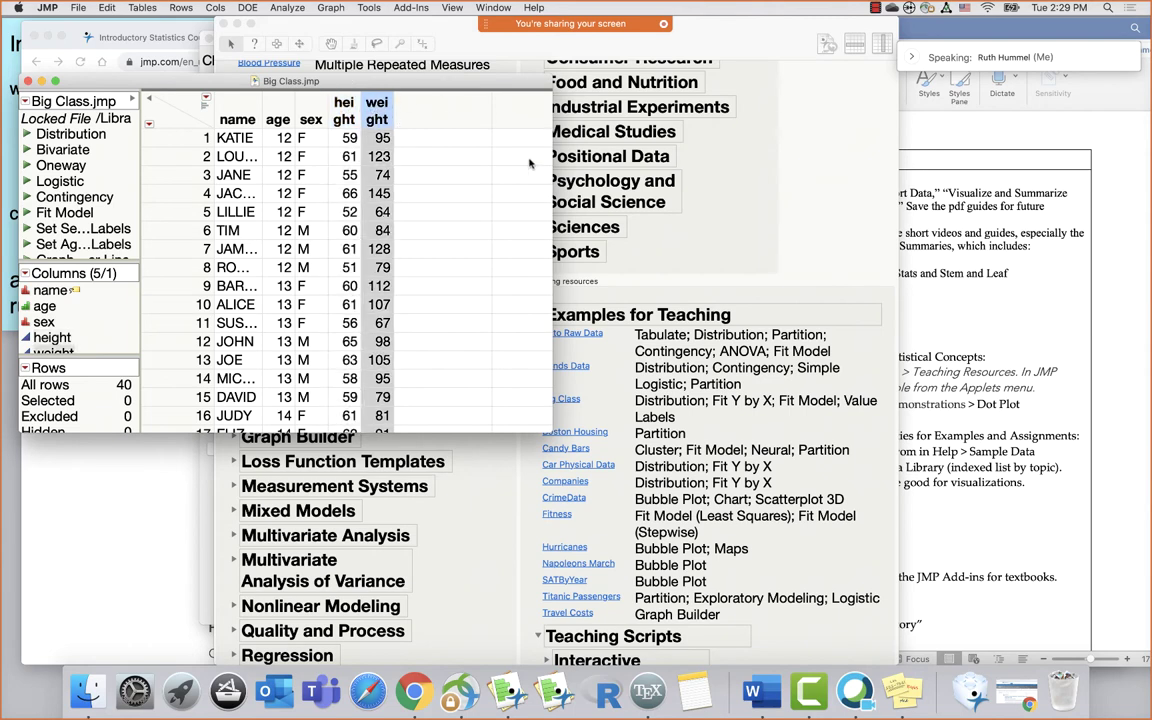
Launch the Dot Plot teaching demonstration from the Sample Data index with the Big Class table open
click(771, 500)
scroll(749, 534, down, 5)
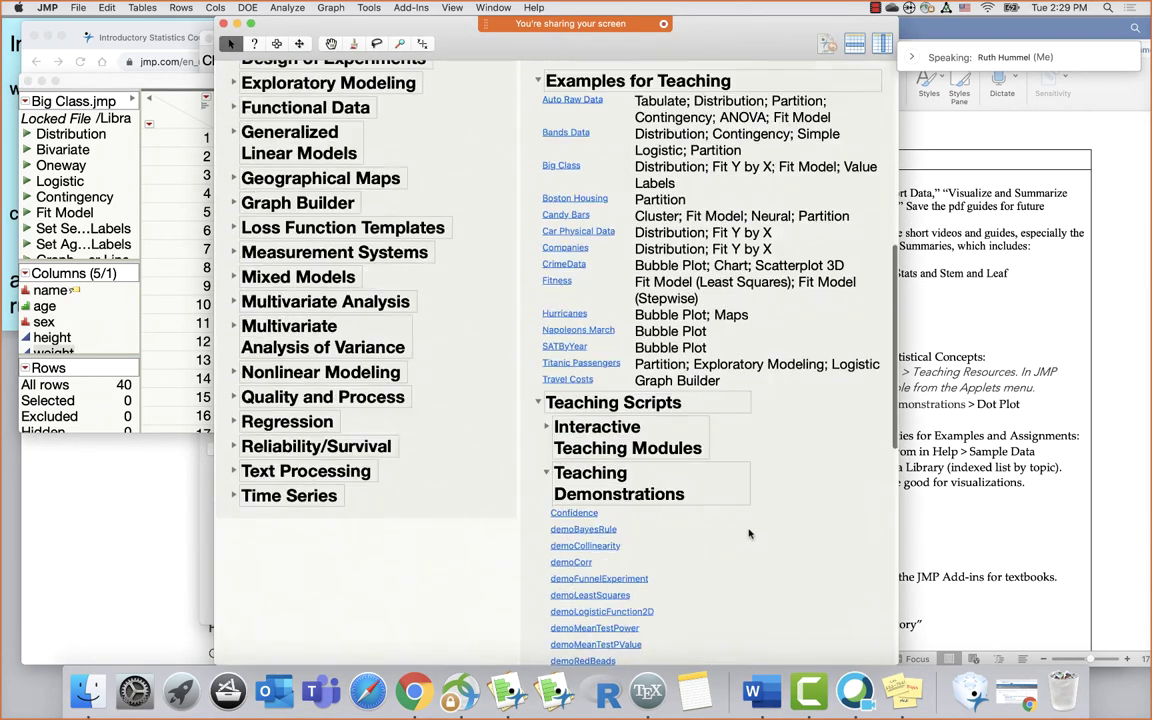
scroll(749, 534, down, 4)
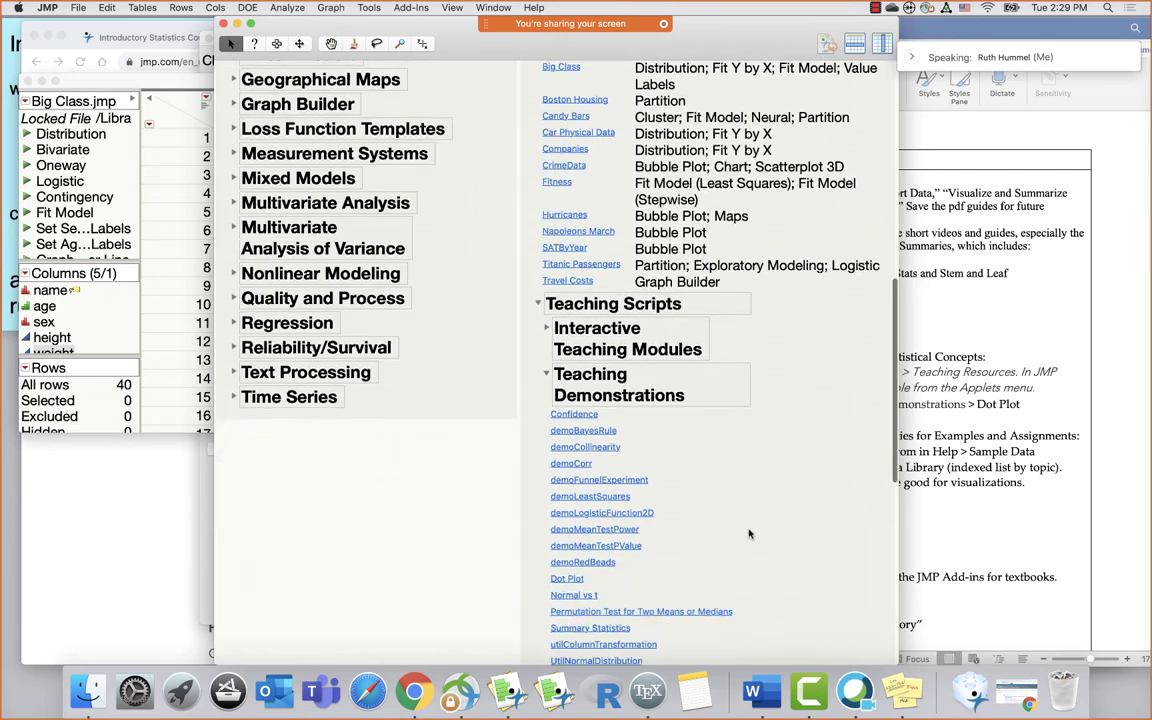
click(575, 481)
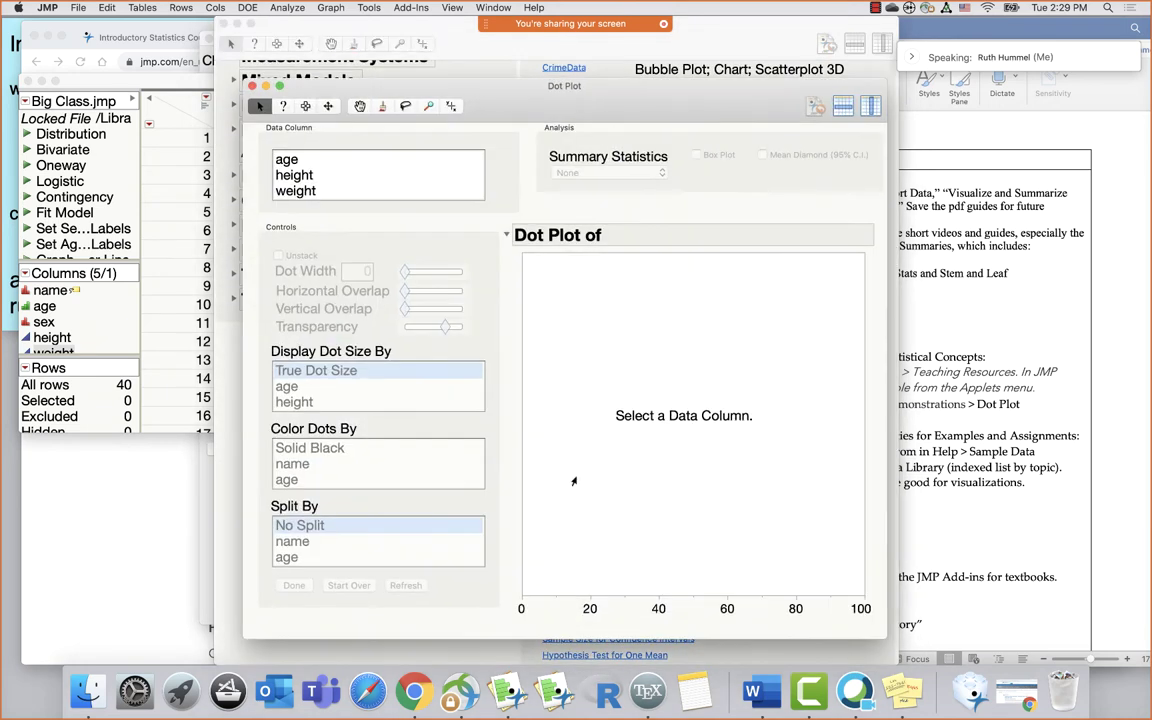
View dot plots of the height, age and weight columns in turn, and close the Dot Plot demonstration
click(290, 161)
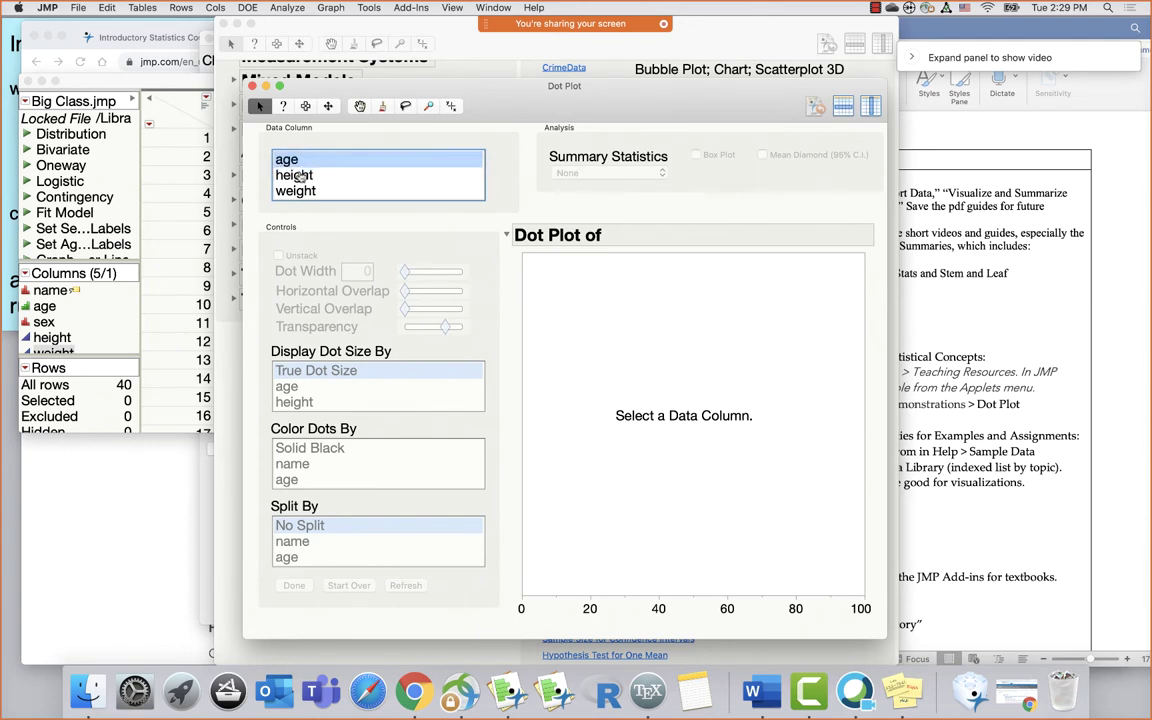
click(294, 176)
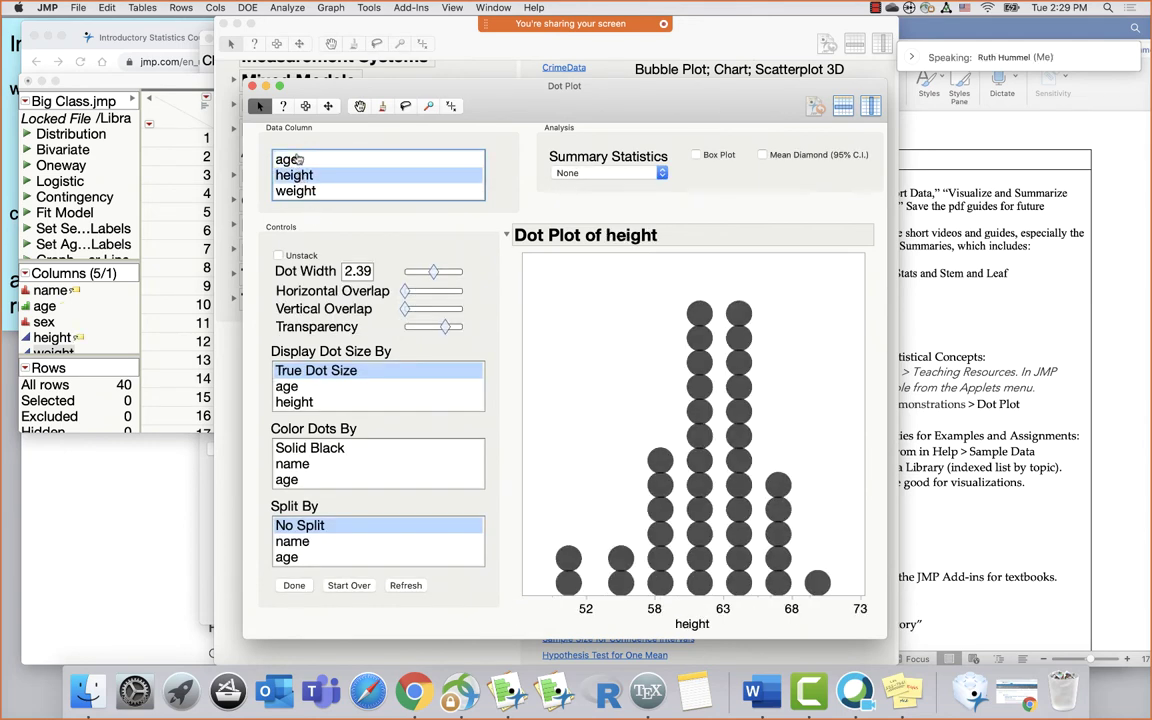
click(296, 160)
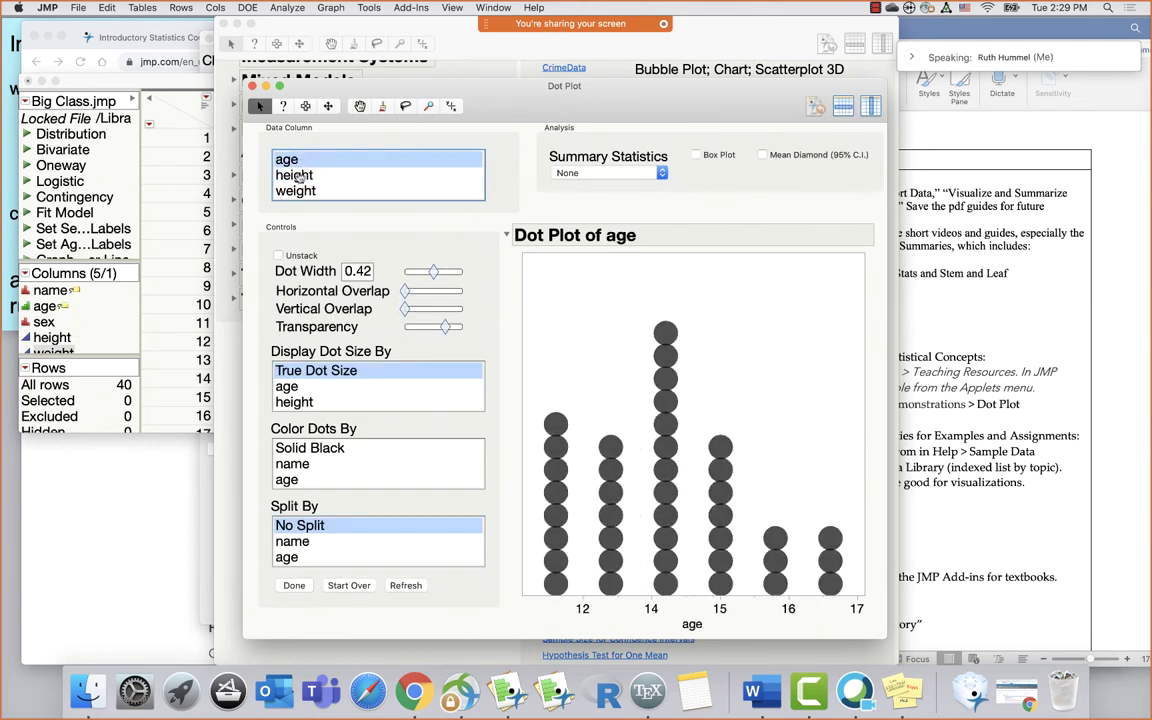
click(302, 192)
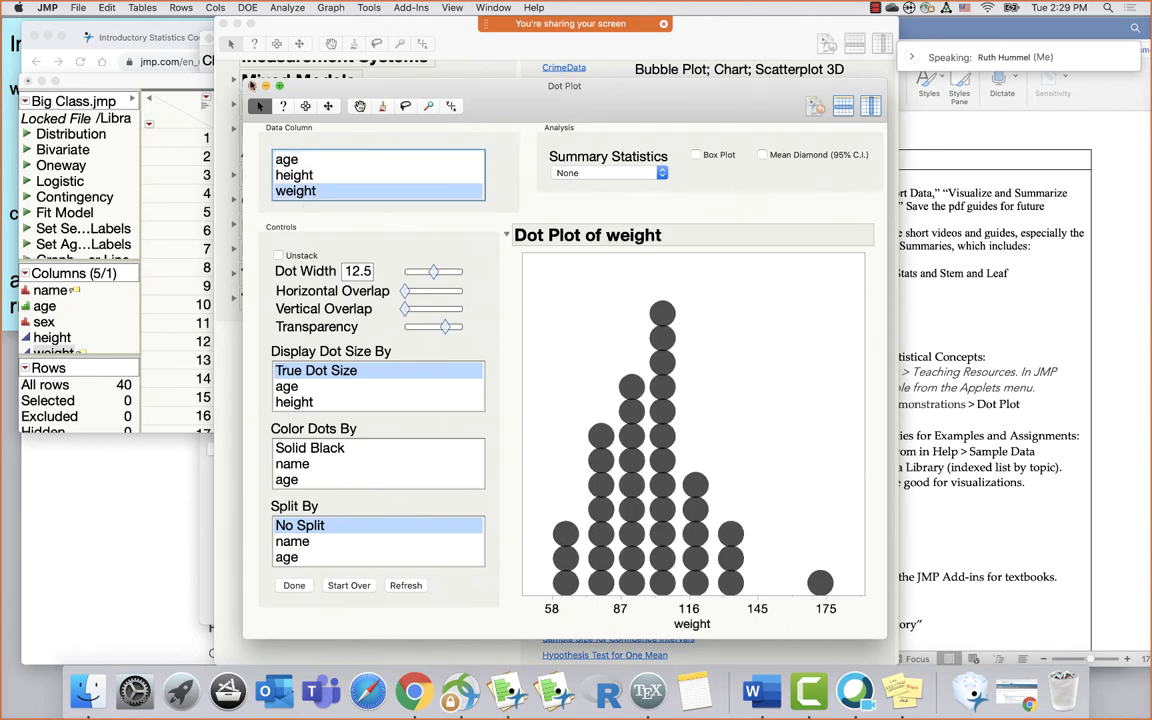
click(252, 86)
In the Word syllabus, highlight the example data set list and the Help > Sample Data and Help > Sample Data Library paths in turn
click(895, 245)
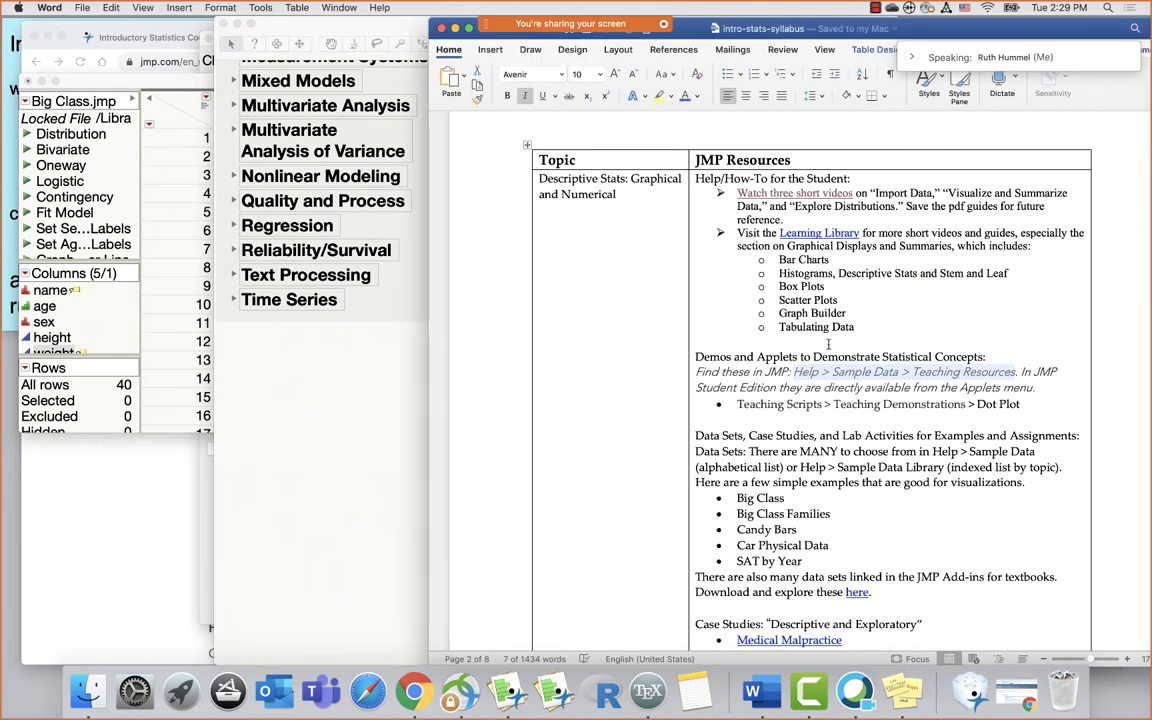
scroll(862, 545, down, 3)
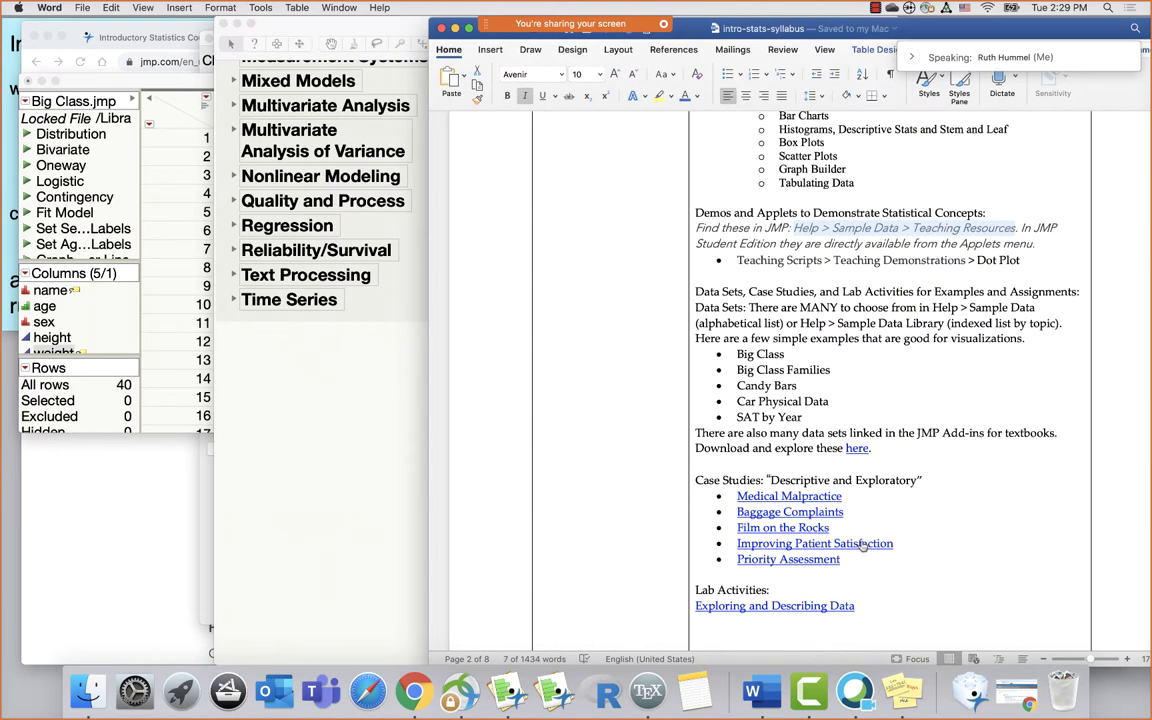
scroll(858, 480, down, 1)
drag(813, 382, 716, 315)
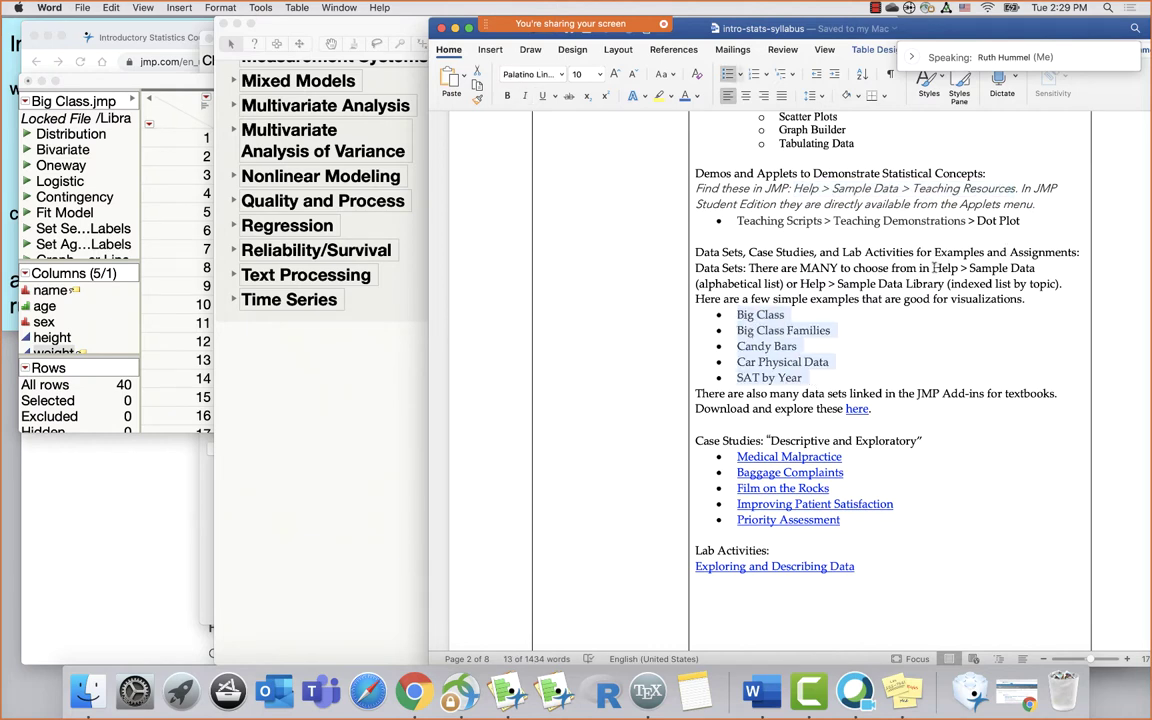
drag(933, 268, 1043, 268)
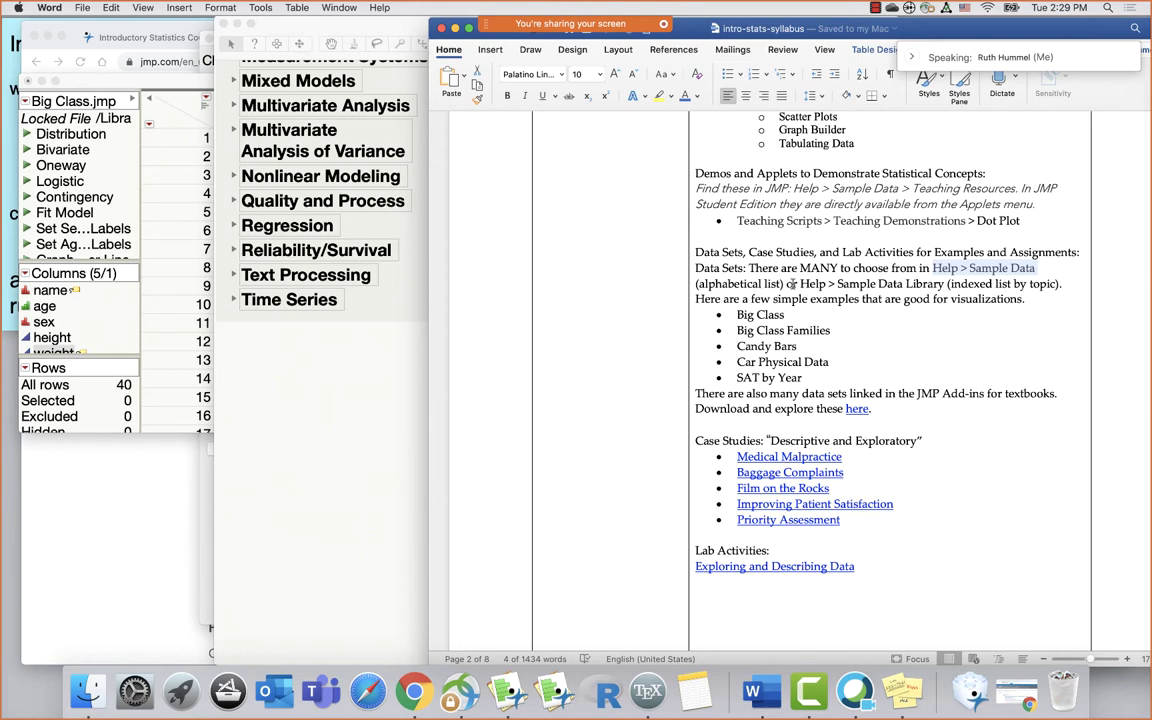
drag(800, 284, 943, 284)
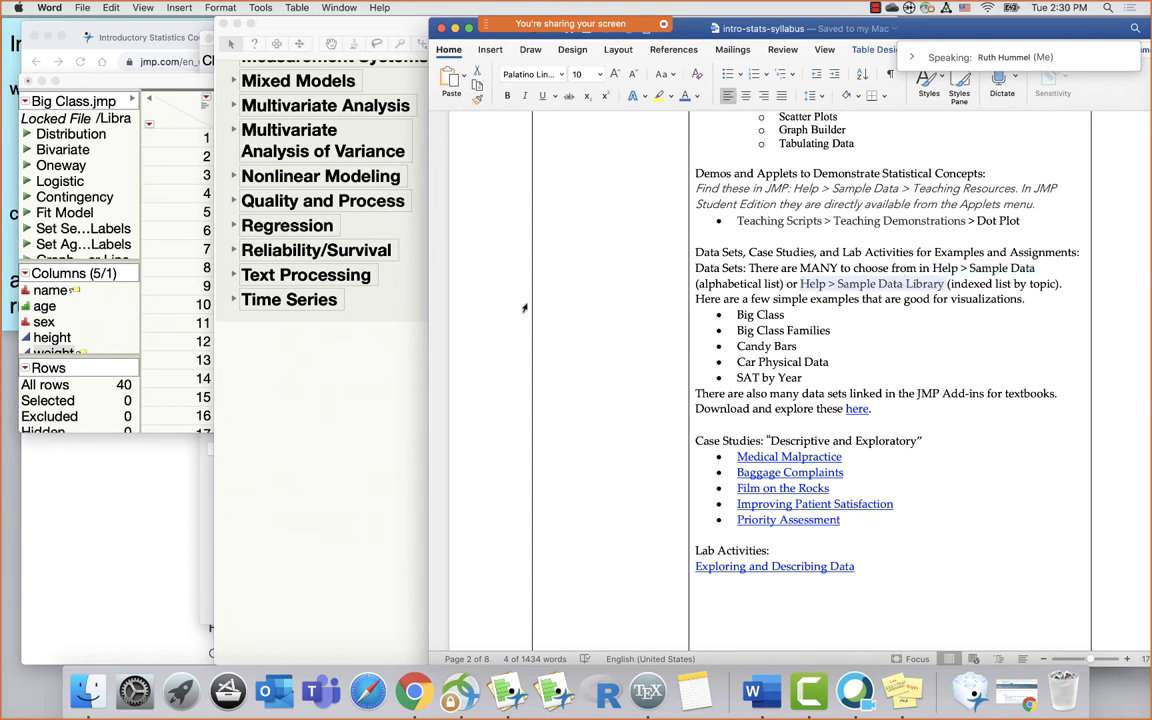
Return to JMP, open the Sample Data Library folder, look through its alphabetical list of data files and close it
click(373, 286)
scroll(451, 288, up, 10)
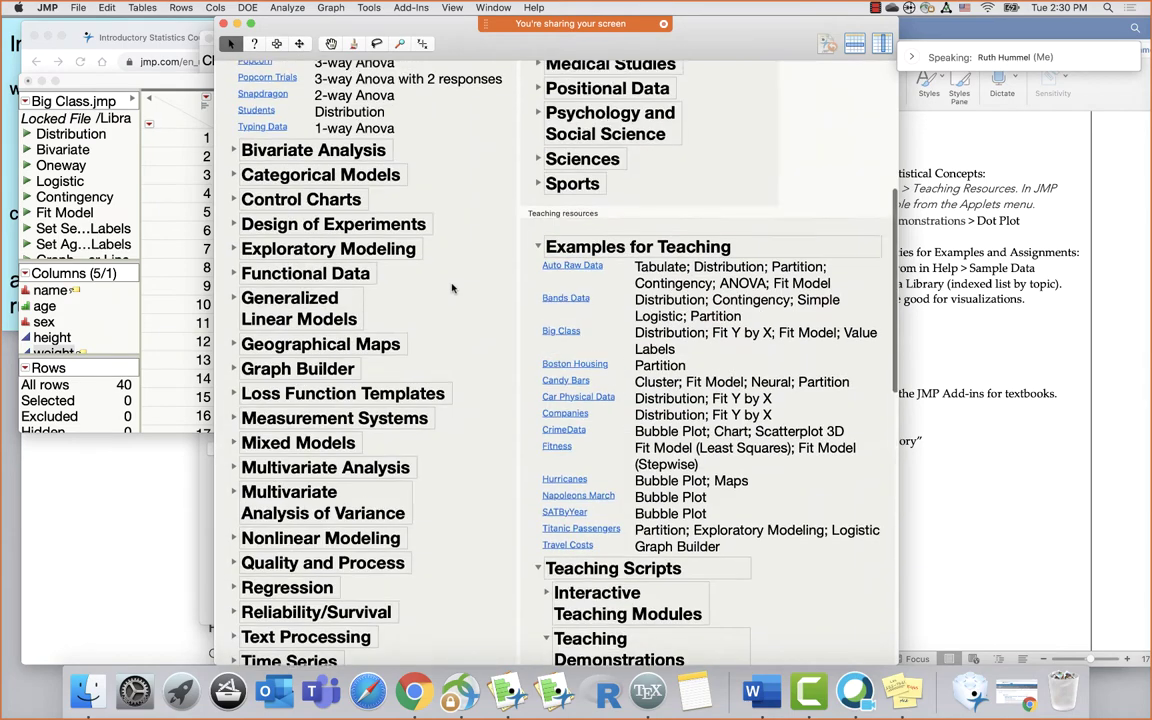
scroll(451, 288, up, 10)
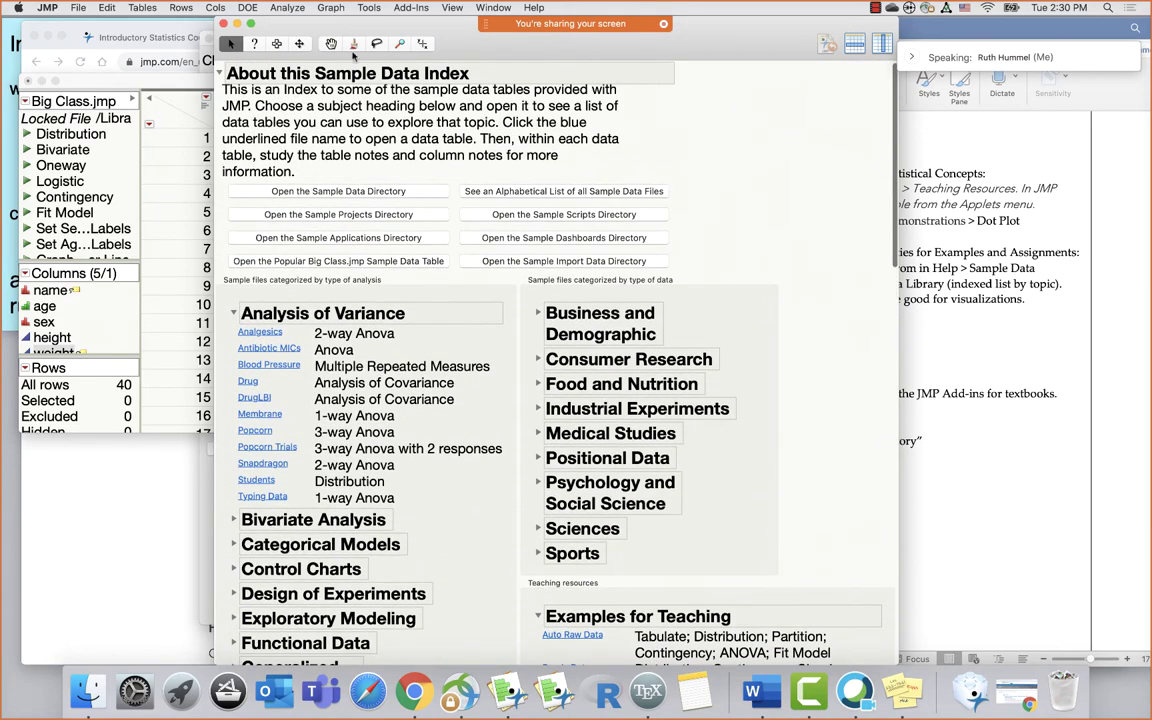
click(534, 7)
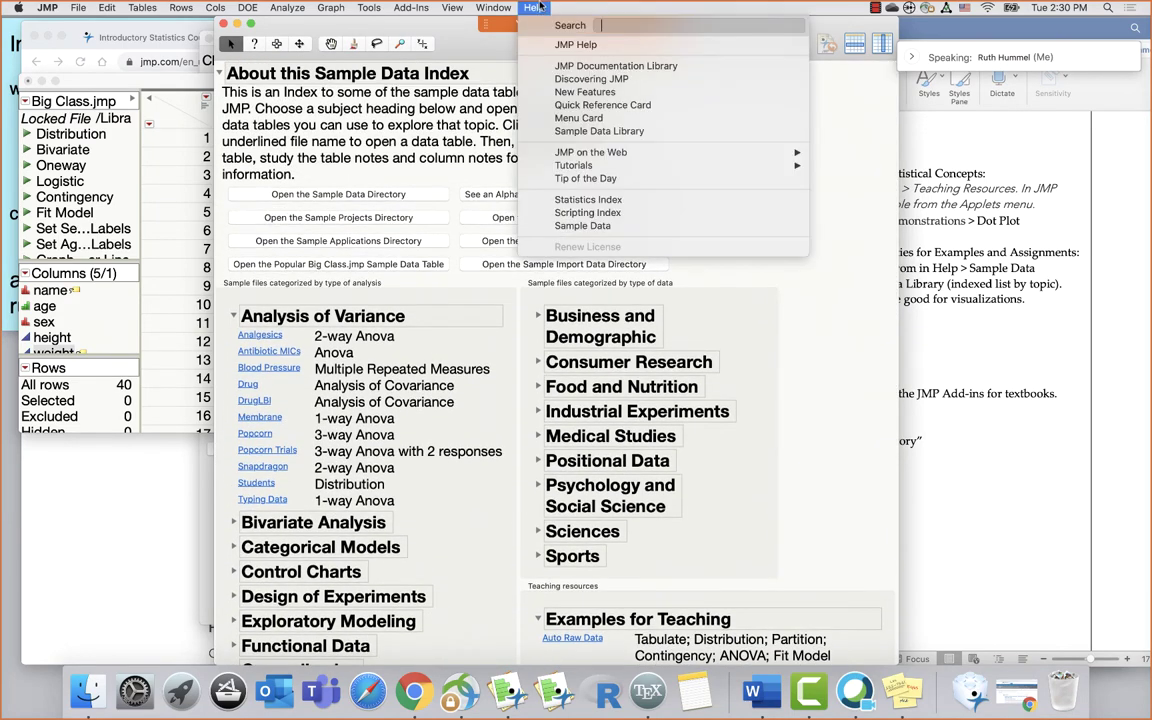
click(615, 130)
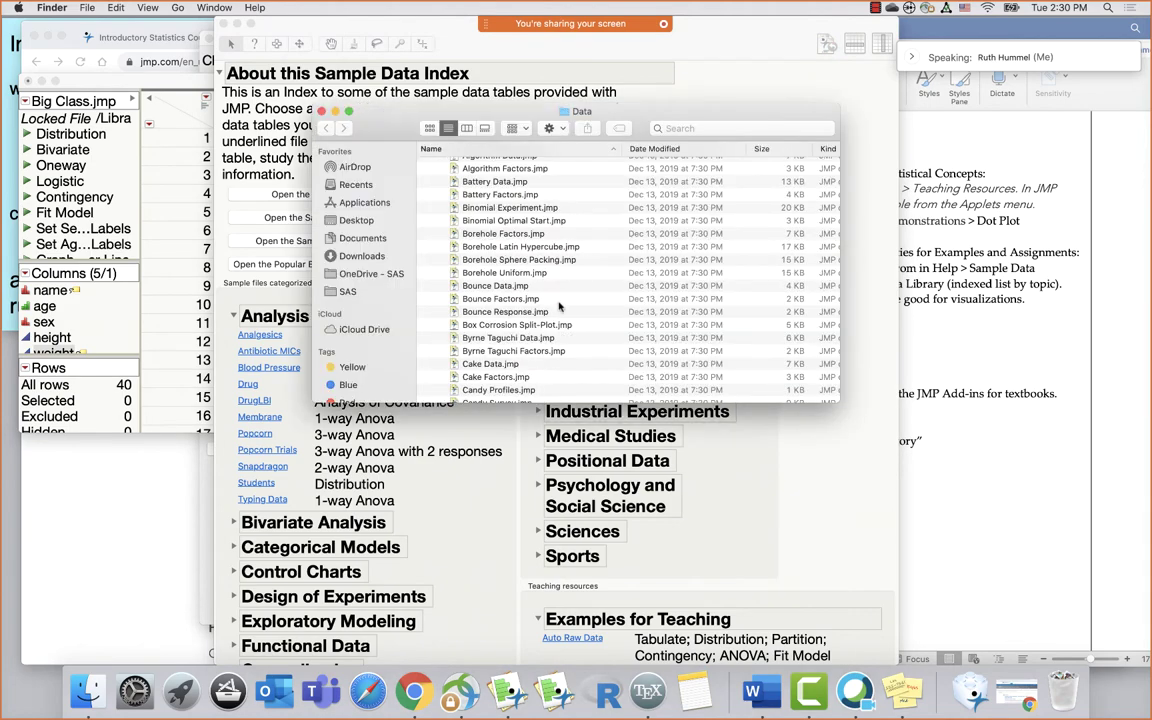
scroll(559, 307, down, 20)
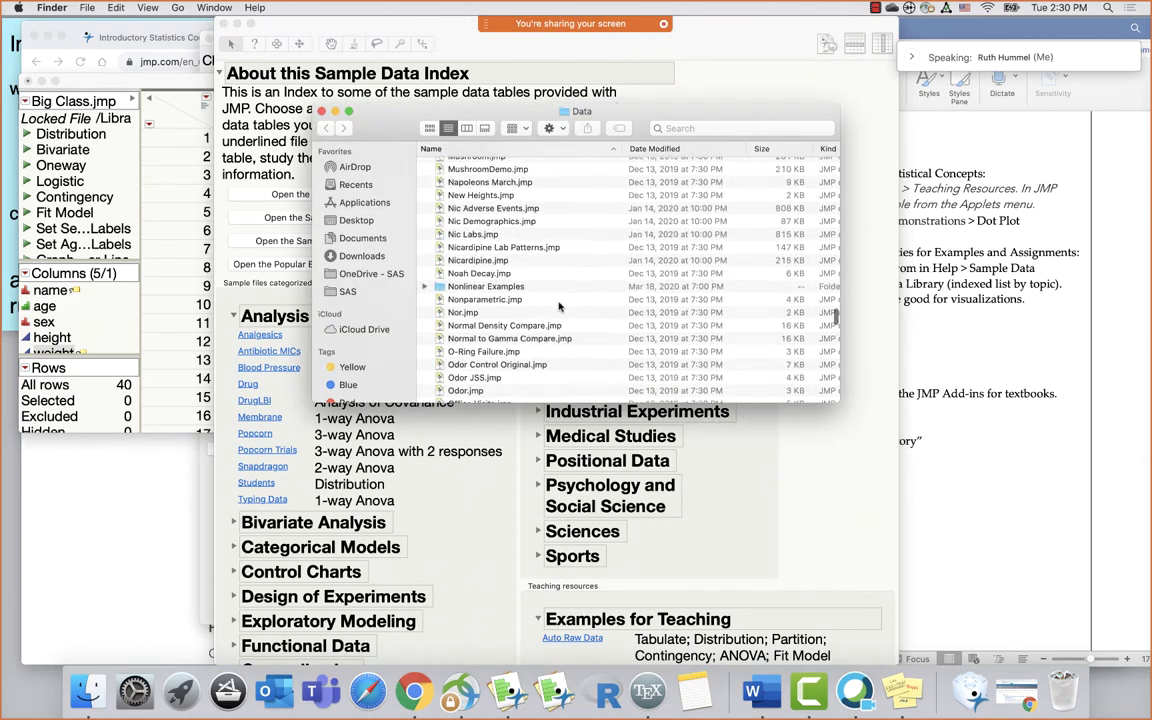
scroll(559, 307, down, 5)
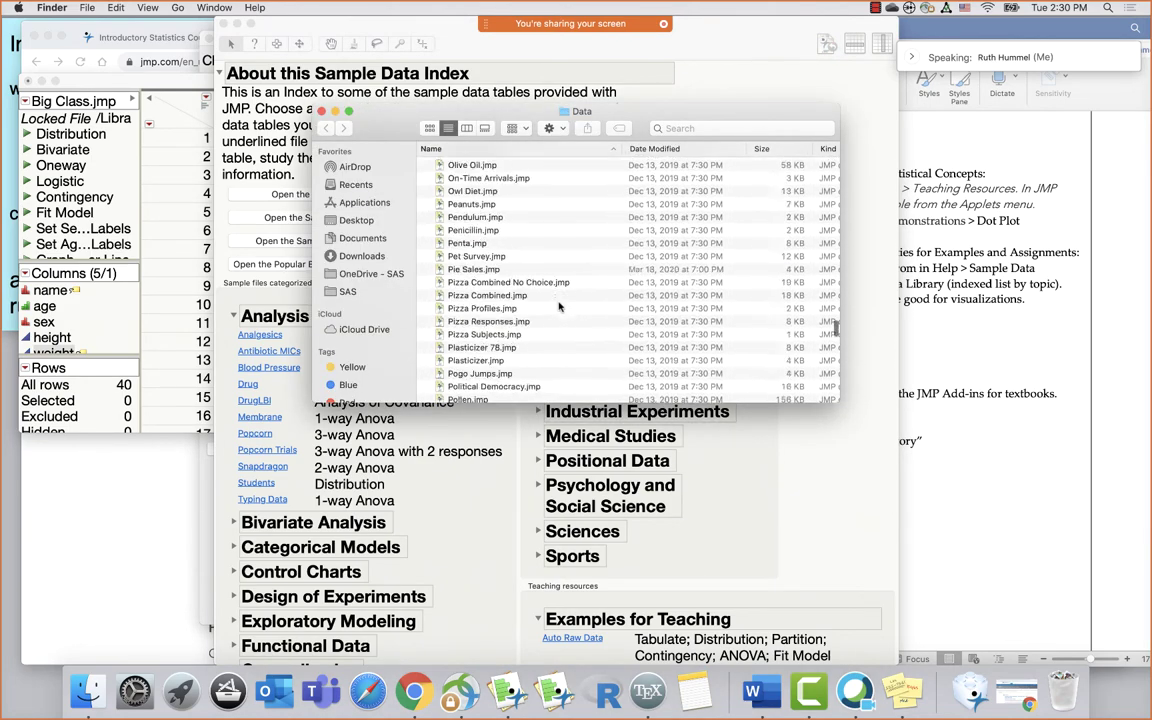
scroll(559, 307, up, 20)
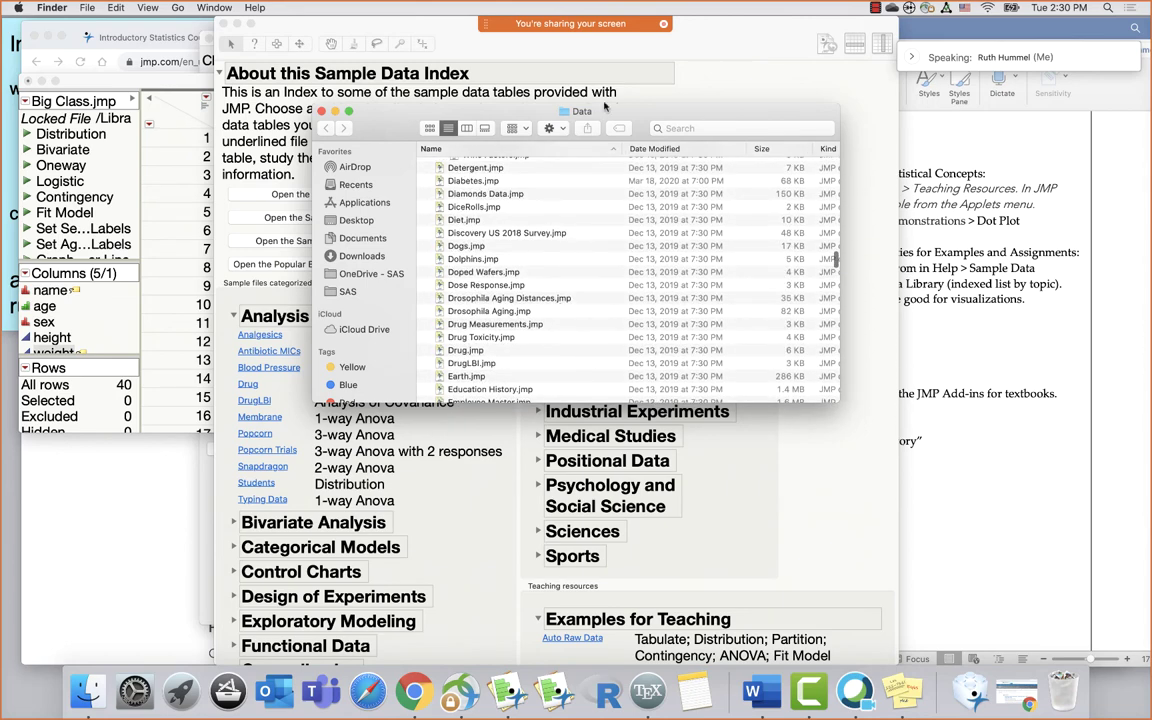
key(super+w)
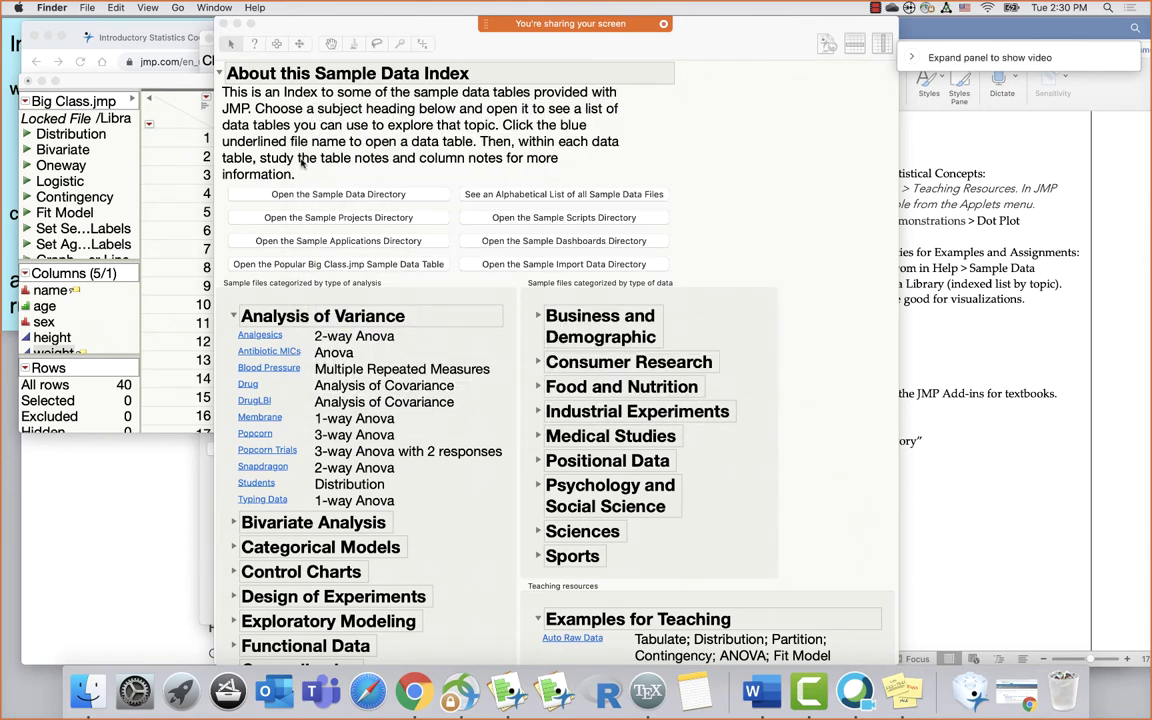
Expand Consumer Research in the Sample Data index, and highlight the data sets from Big Class to SAT by Year in the Word syllabus
click(543, 365)
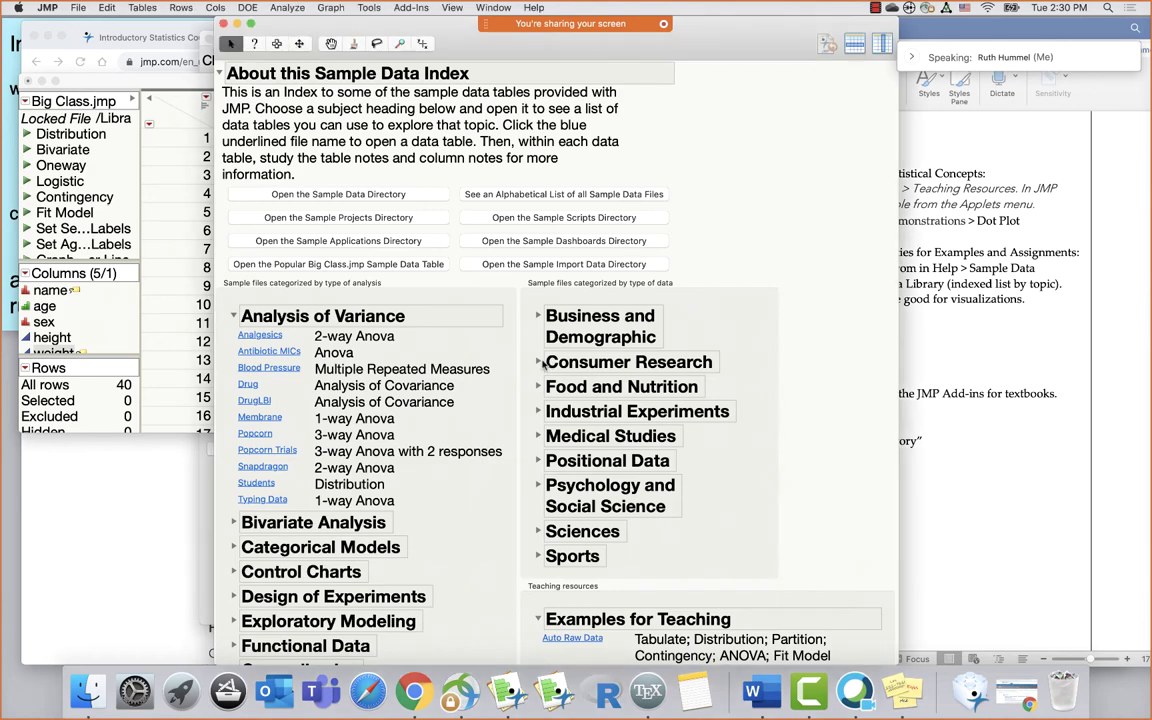
click(543, 364)
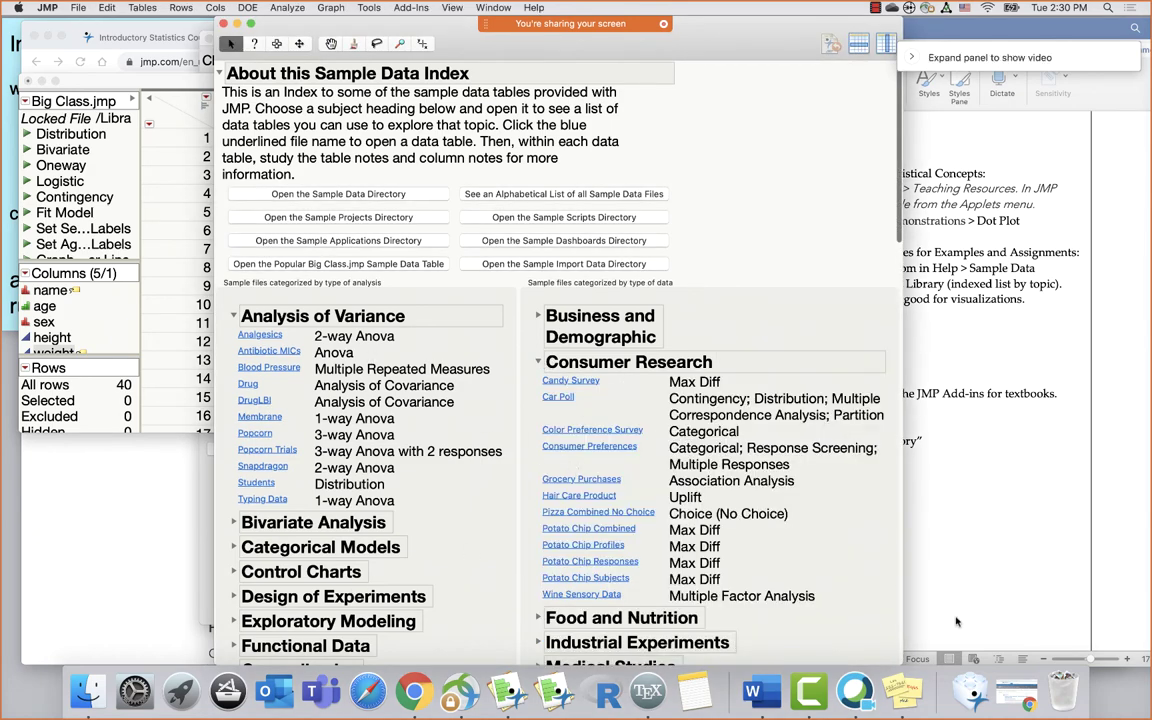
click(1006, 496)
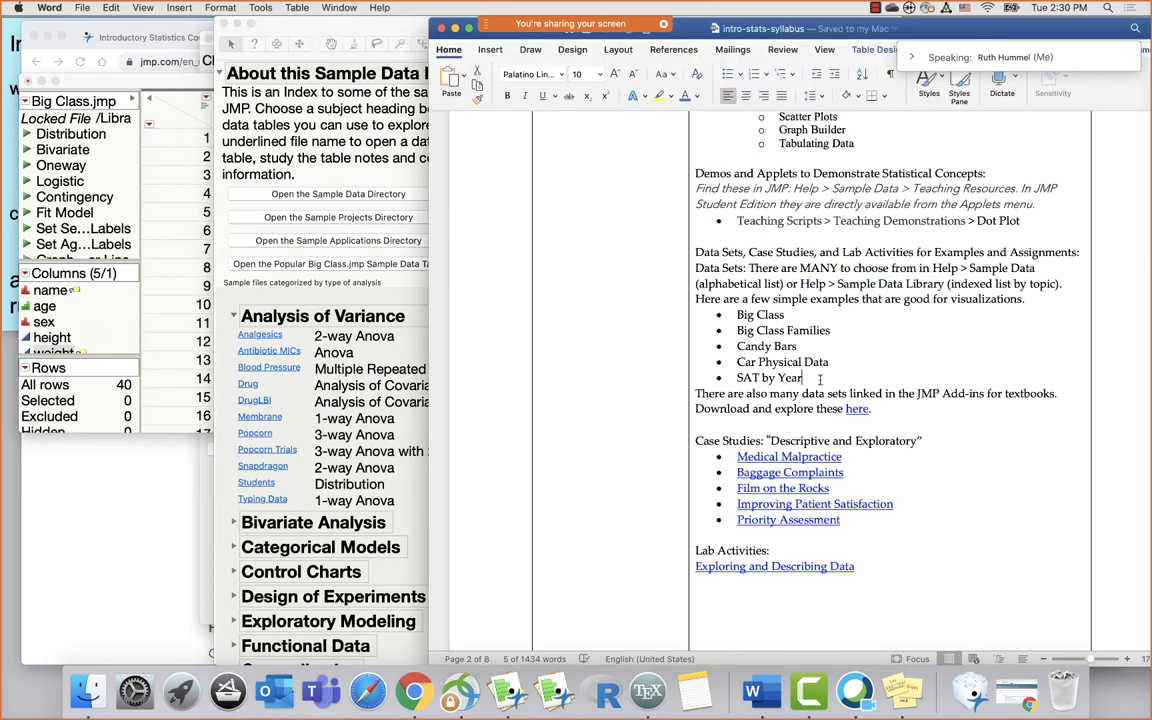
drag(805, 378, 729, 318)
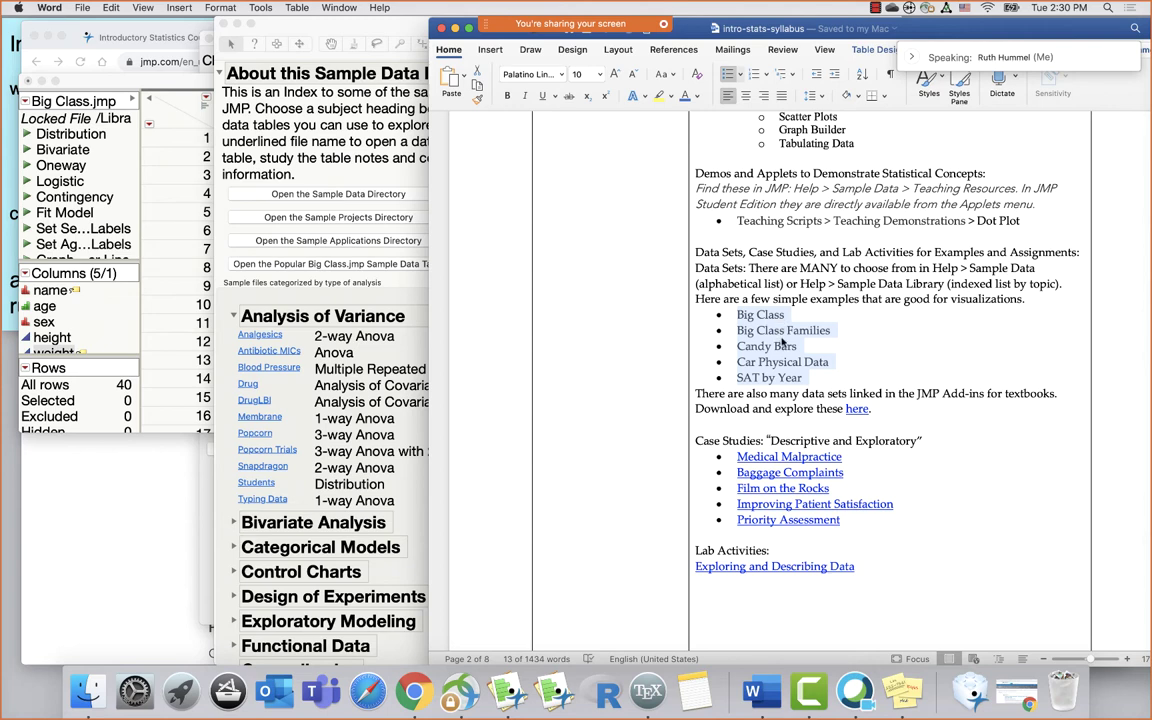
Back in JMP, open the Big Class Families data table from the Sample Data Directory
click(378, 376)
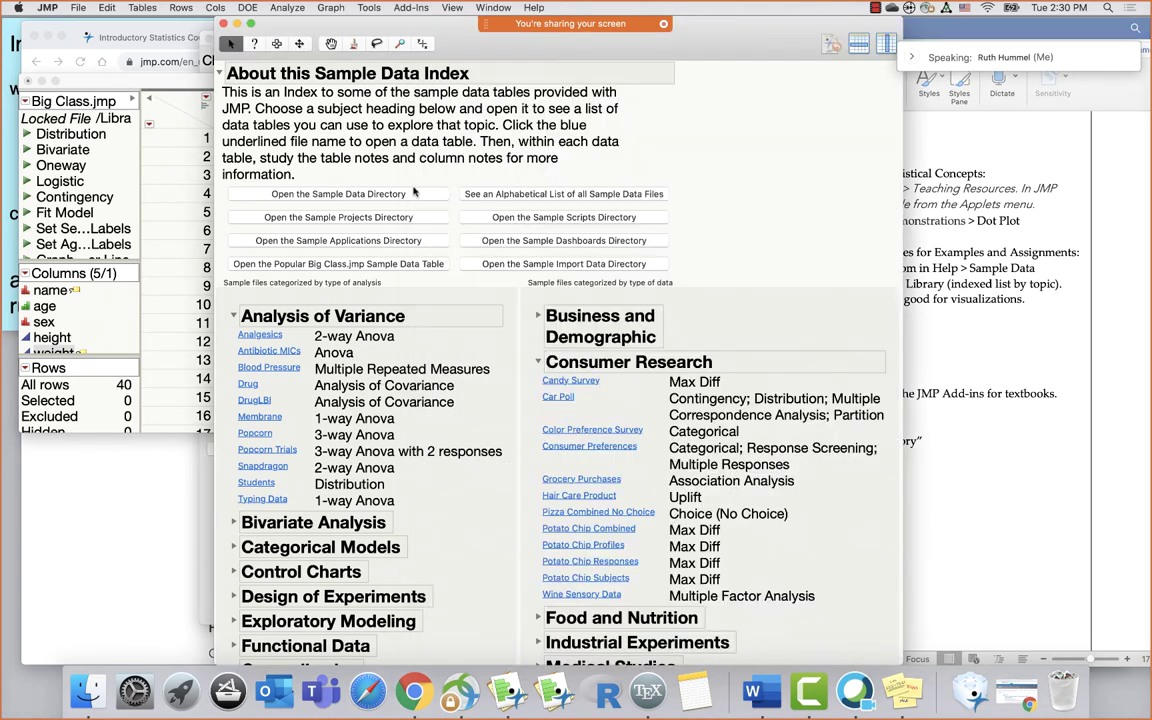
click(390, 192)
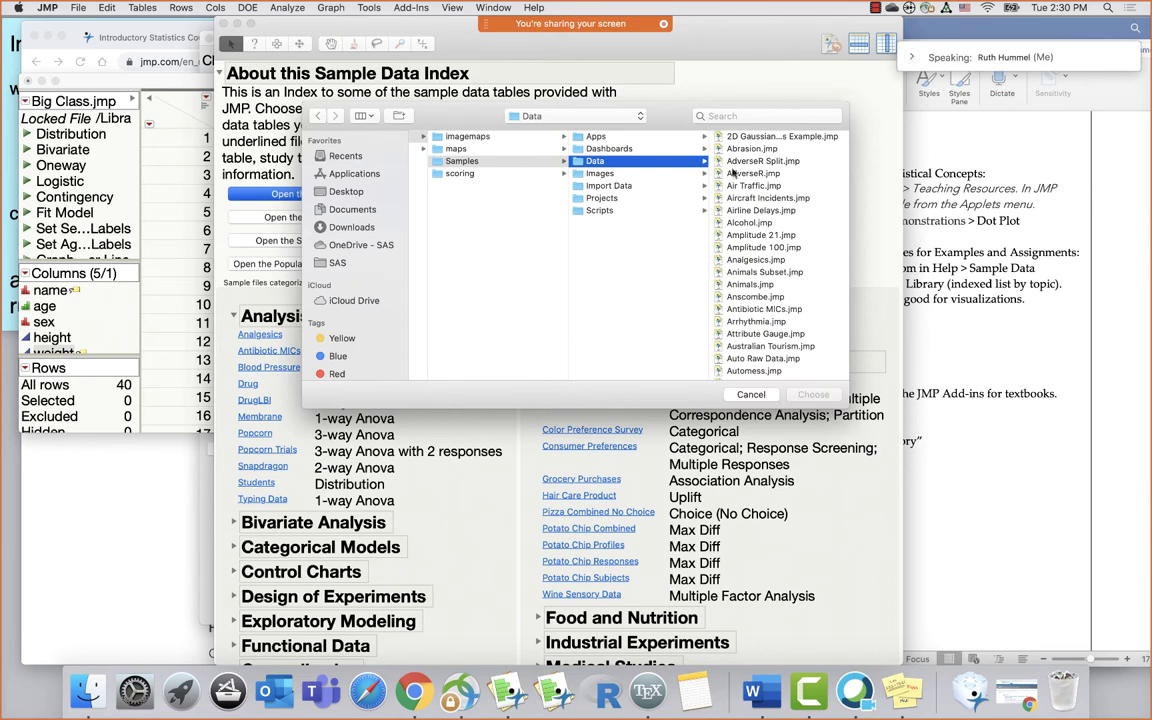
scroll(745, 187, down, 10)
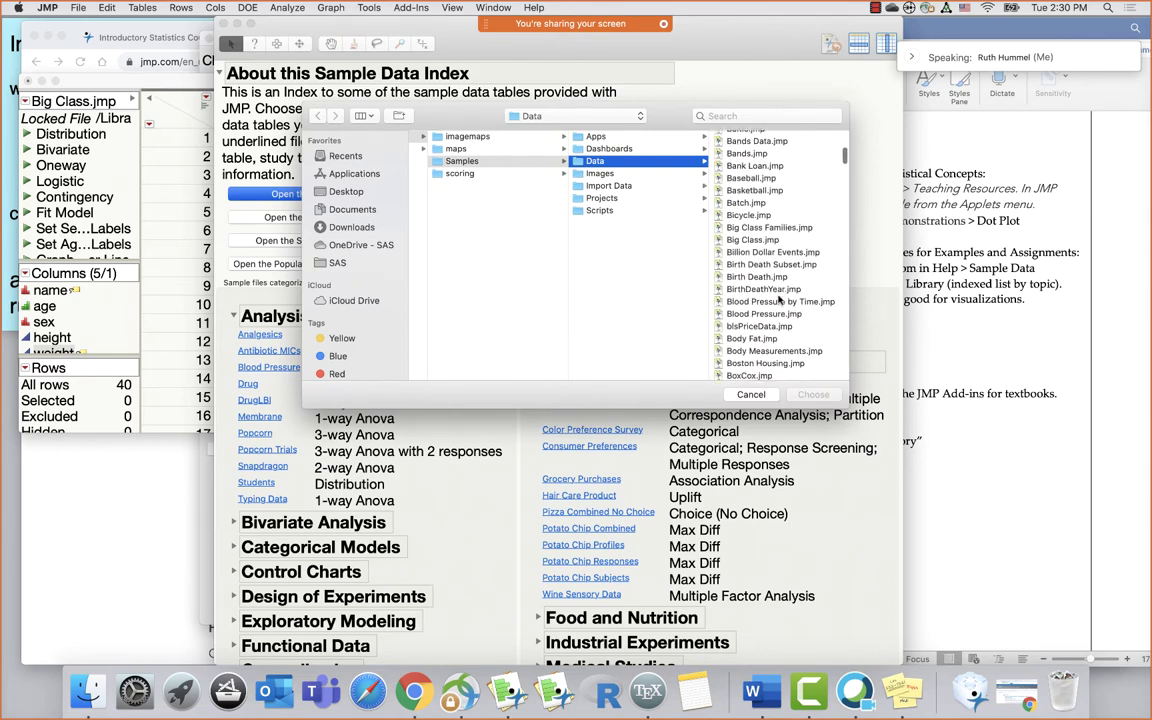
scroll(779, 298, down, 2)
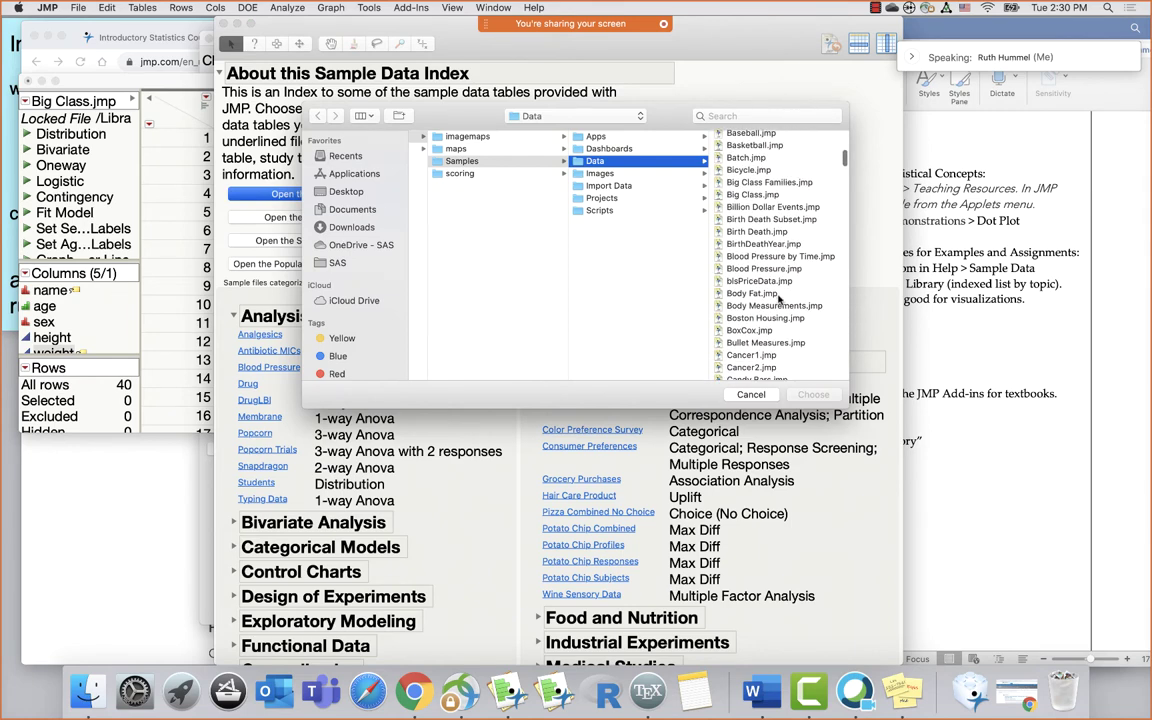
double_click(759, 183)
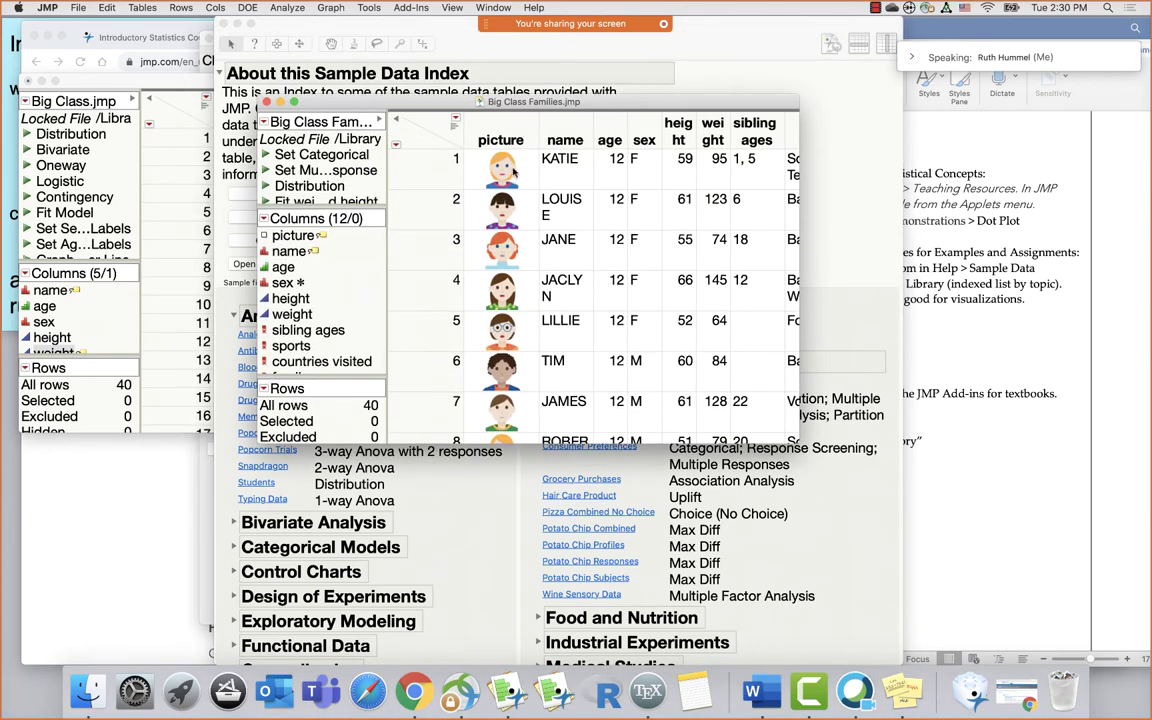
Select the first row's picture in Big Class Families, and run the table's saved script that fits weight by age and height
click(511, 172)
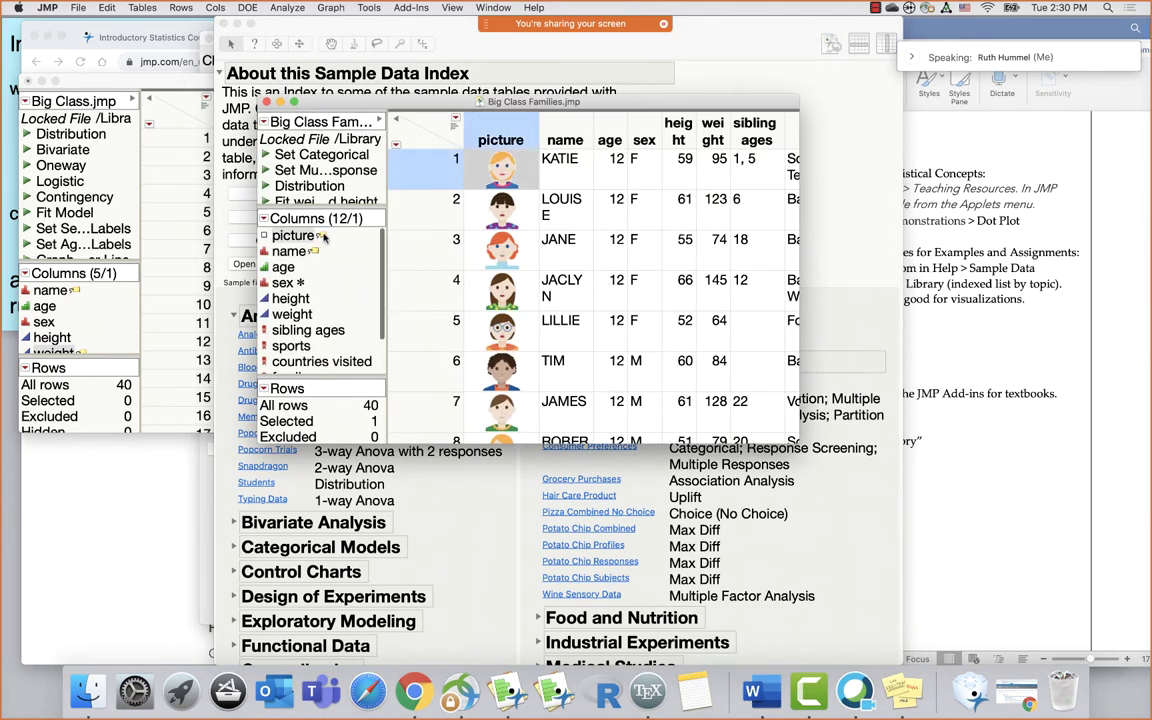
click(266, 201)
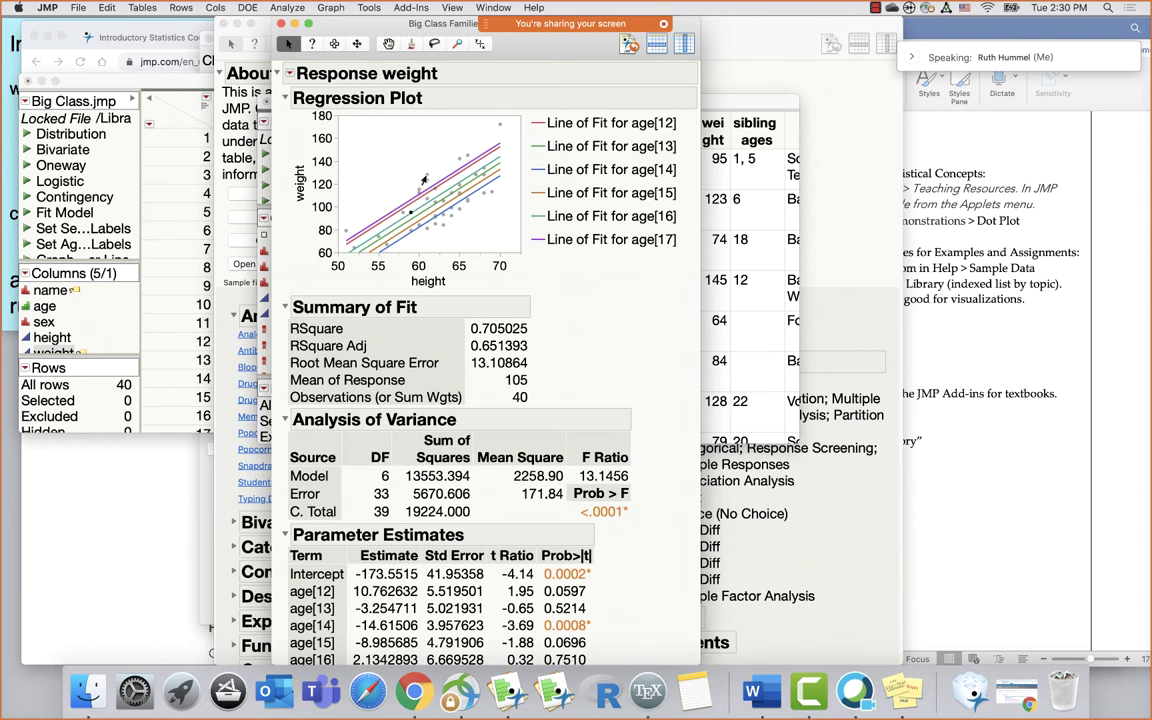
mouse_move(424, 180)
Close the fit report and the Big Class Families table without saving changes, and switch back to the Word syllabus
click(281, 23)
key(super+w)
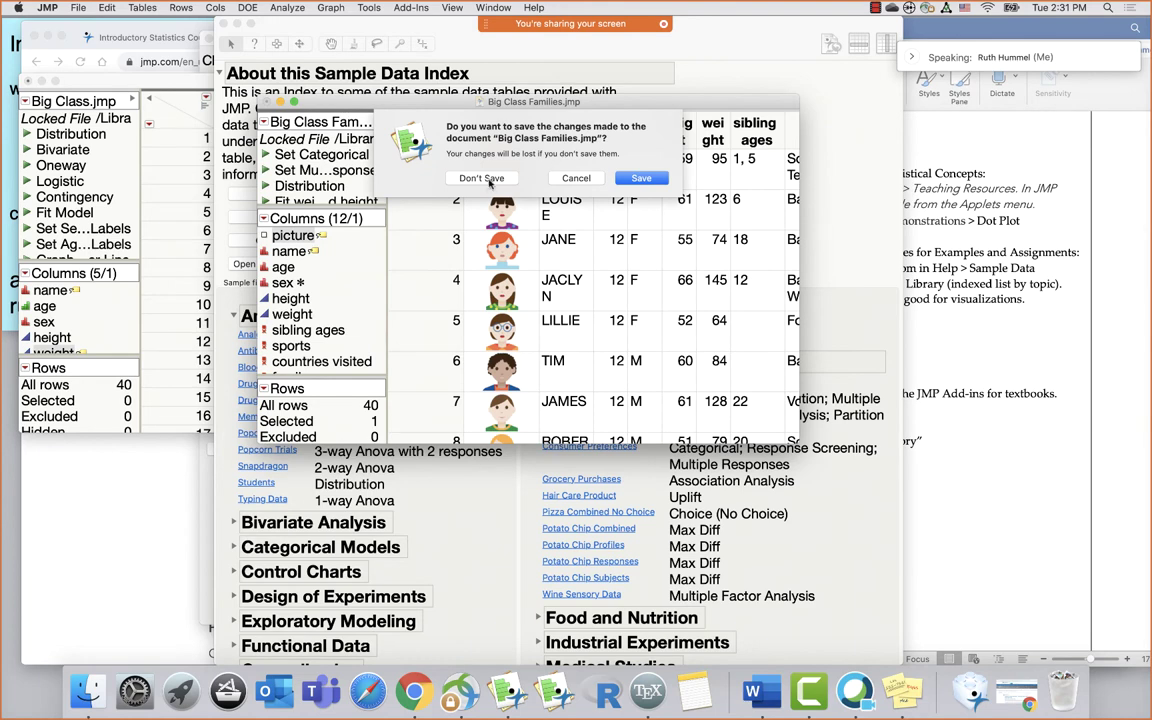
click(484, 178)
click(913, 303)
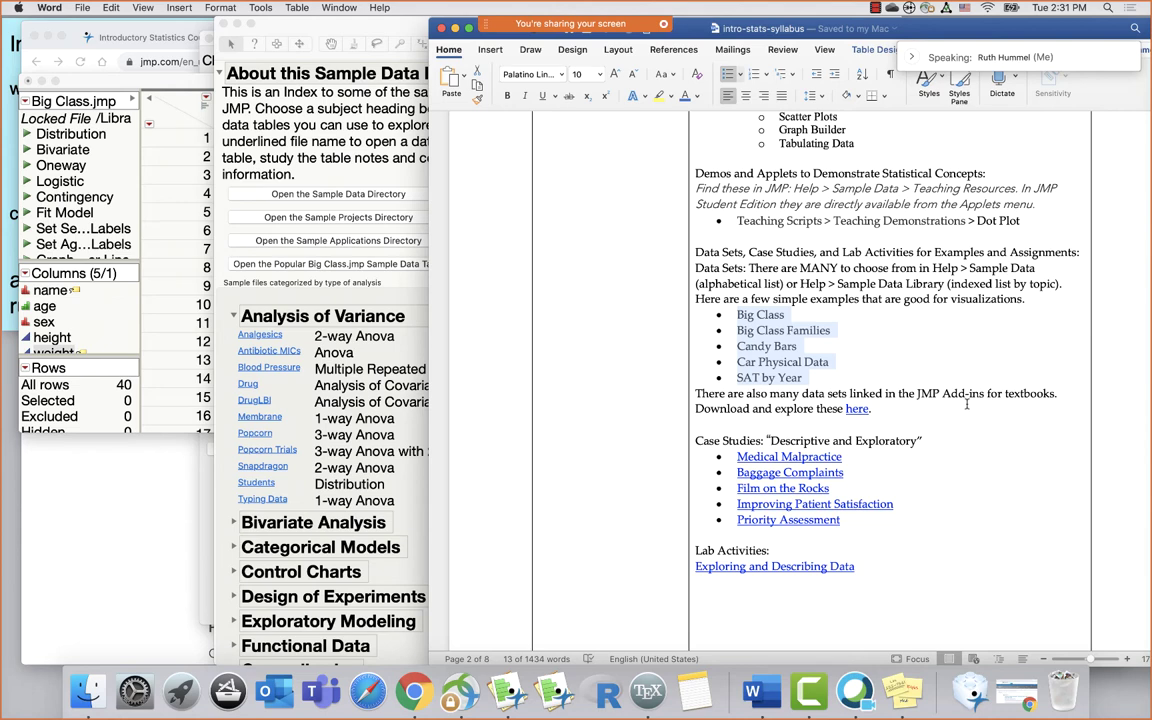
Clear the selection in the Word syllabus, and in Chrome close every tab except the Introductory Statistics course materials
click(884, 409)
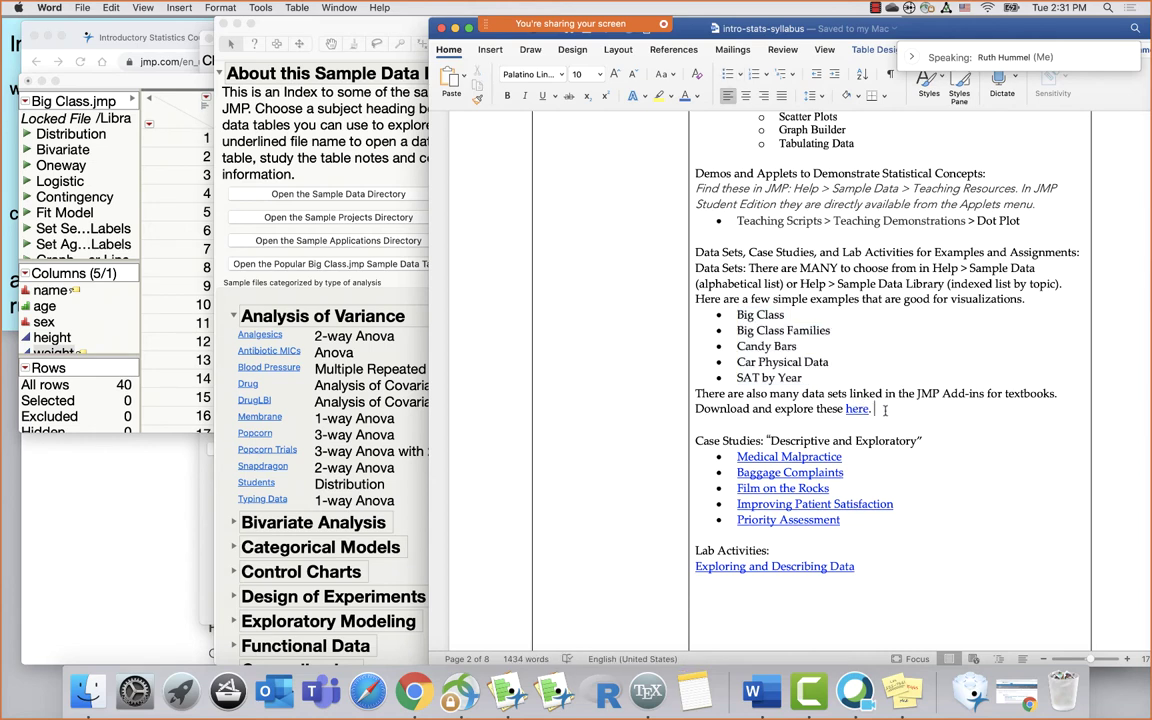
scroll(885, 410, down, 5)
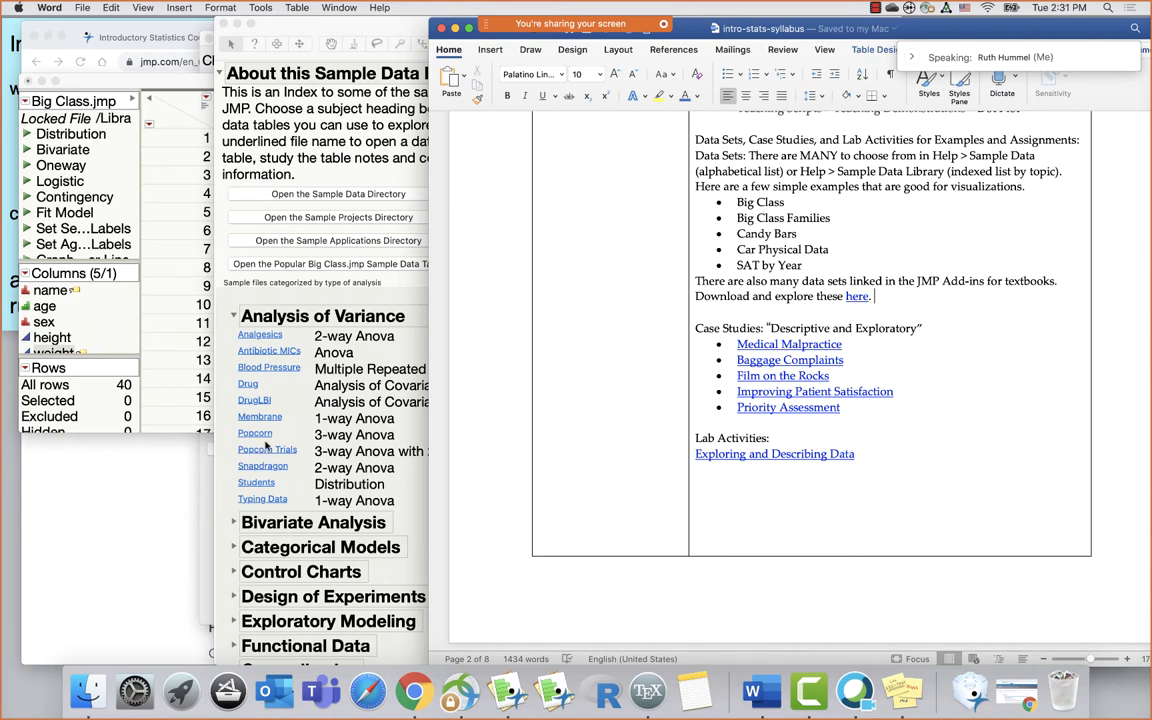
click(162, 434)
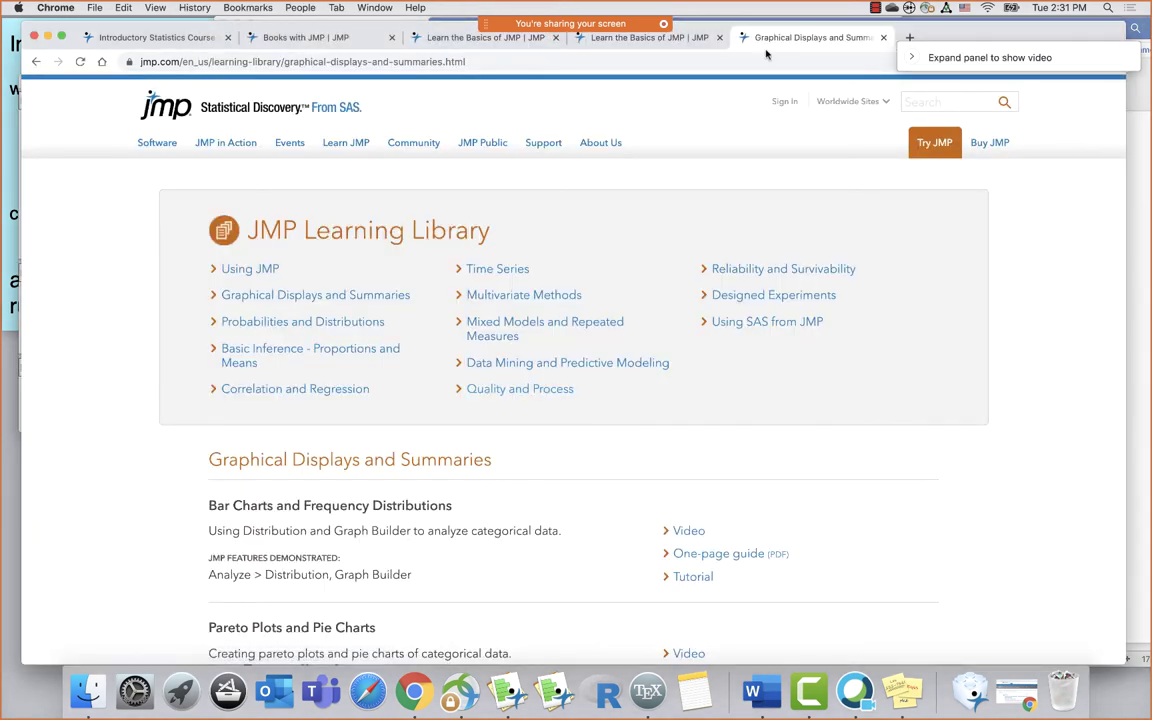
click(884, 38)
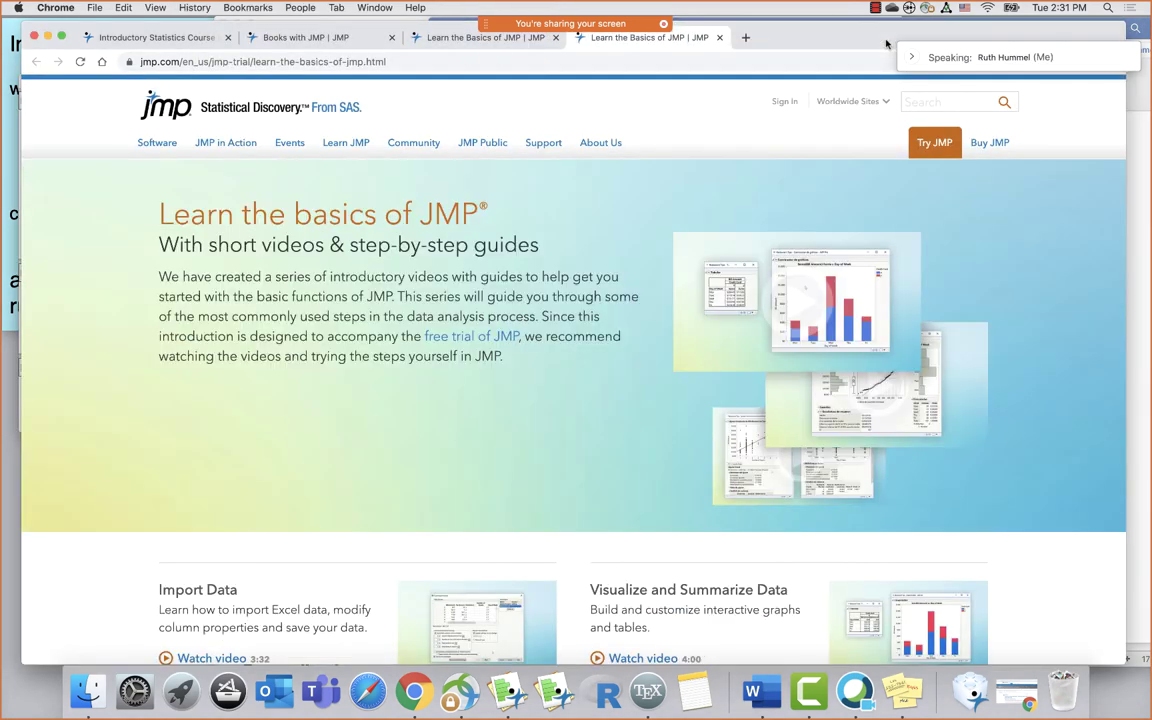
click(719, 38)
click(555, 37)
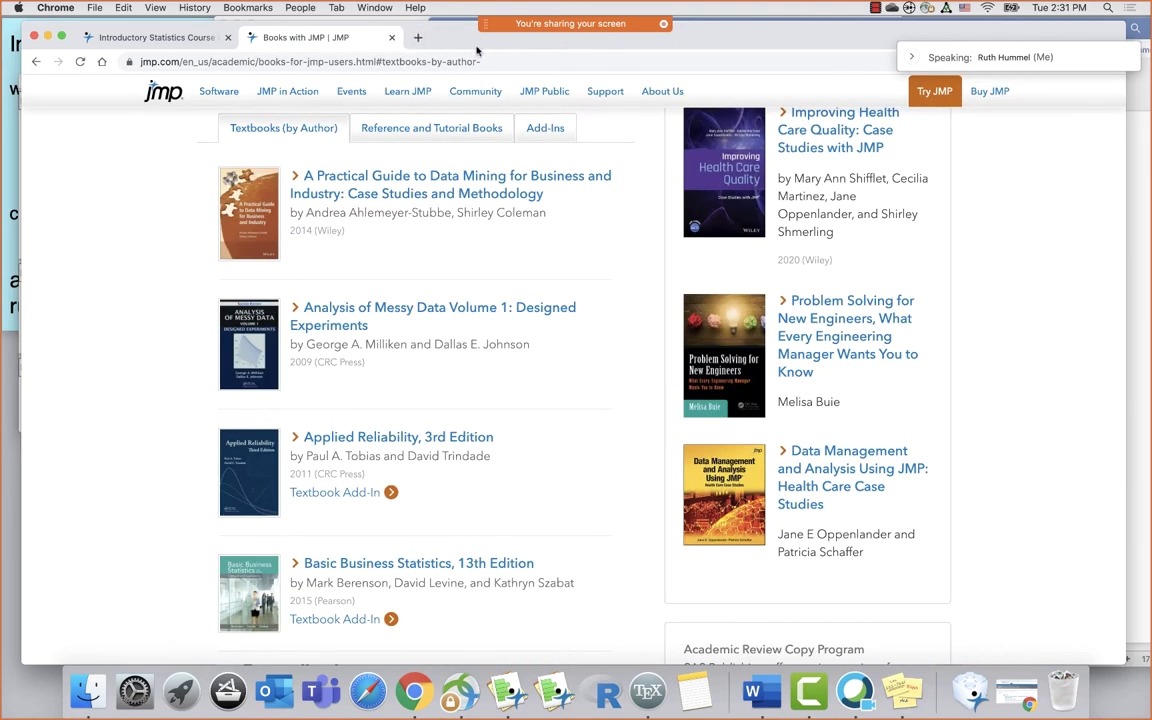
click(391, 37)
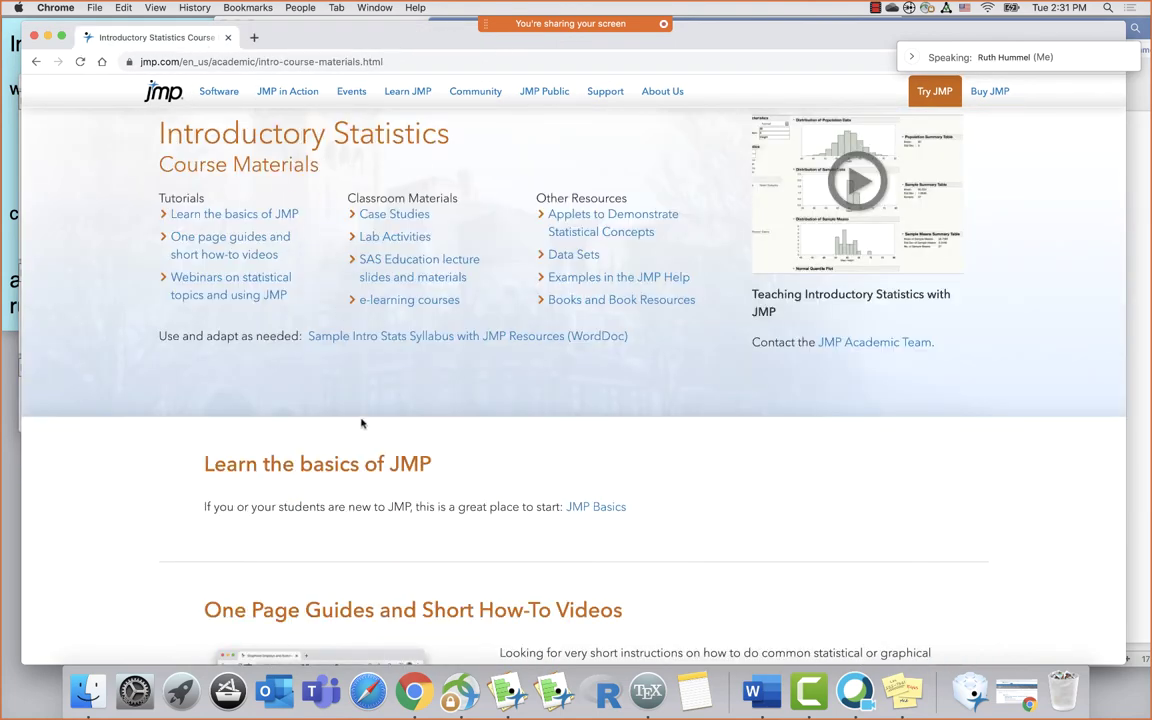
Go to the Case Studies section of the Introductory Statistics page and open the complete JMP Case Study Library
click(388, 216)
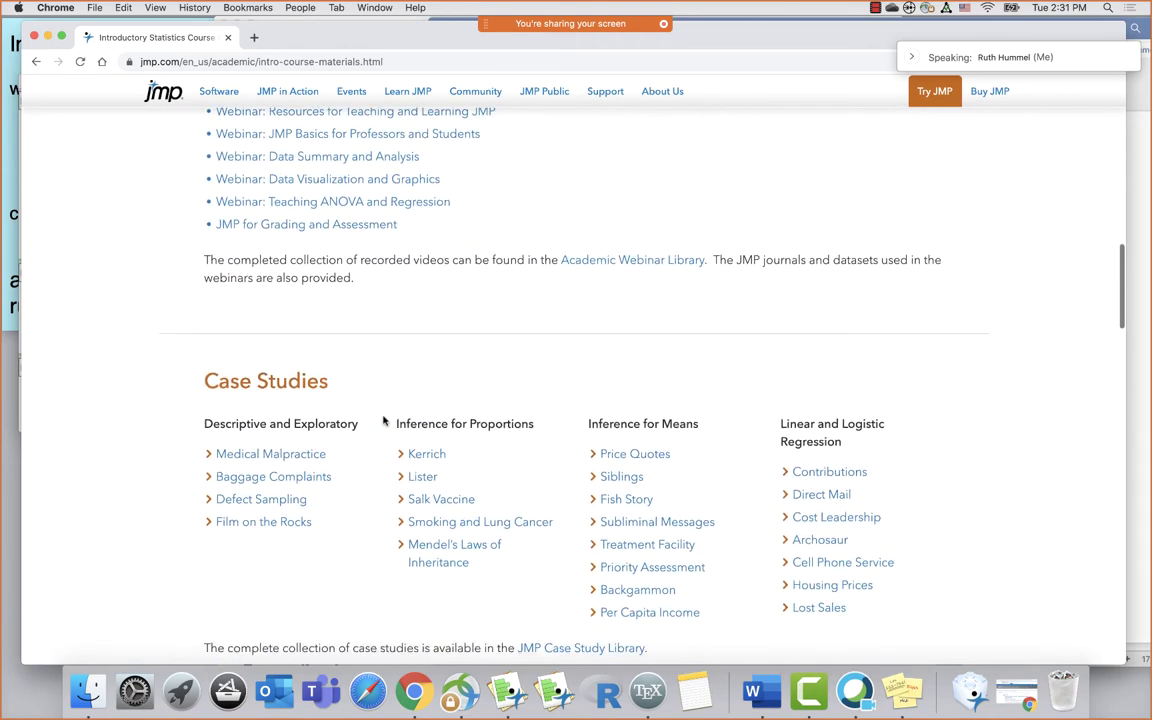
scroll(650, 396, down, 1)
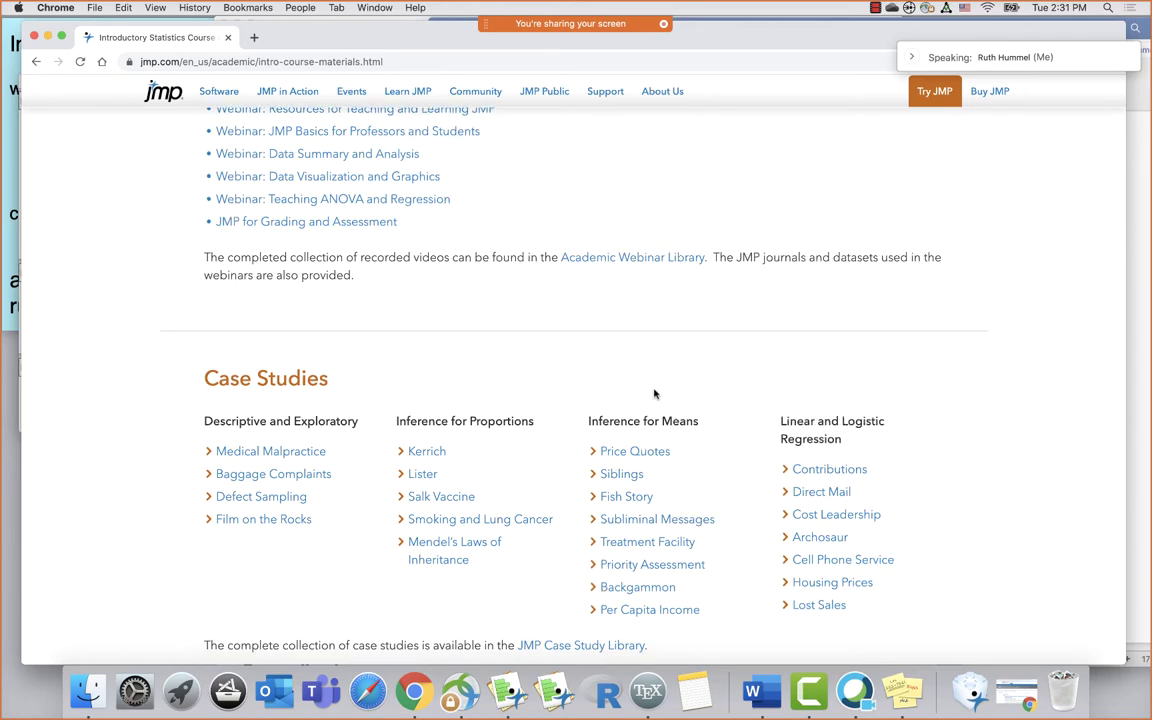
scroll(655, 394, down, 2)
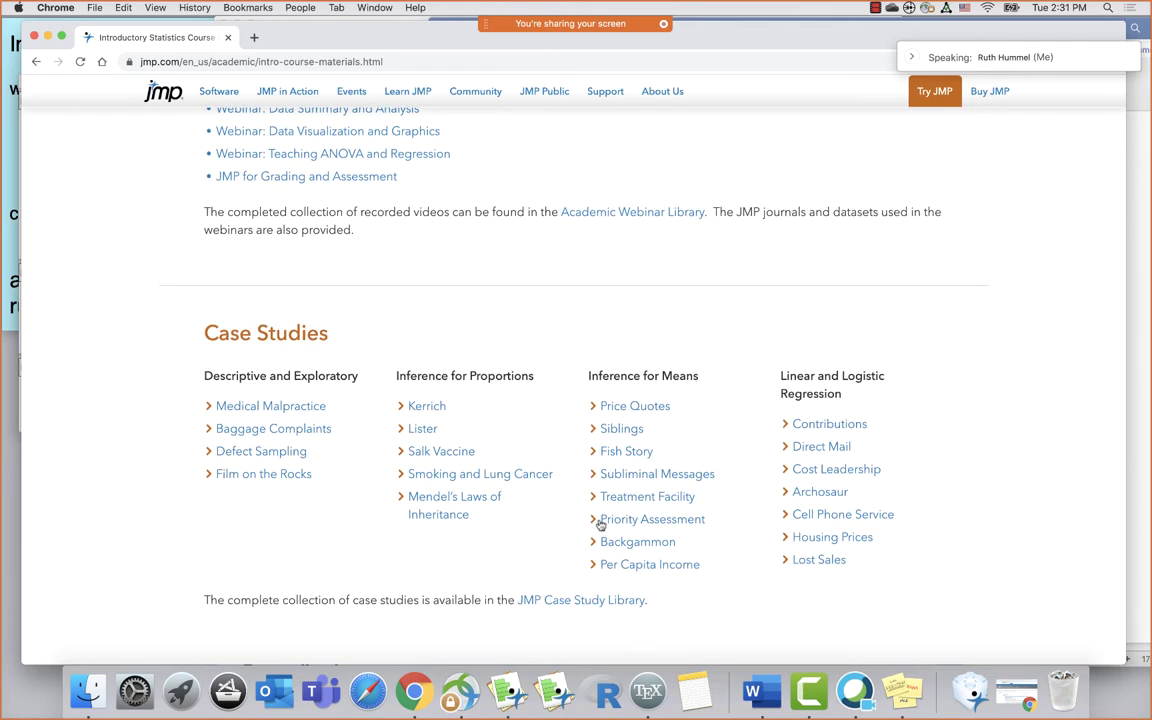
click(569, 603)
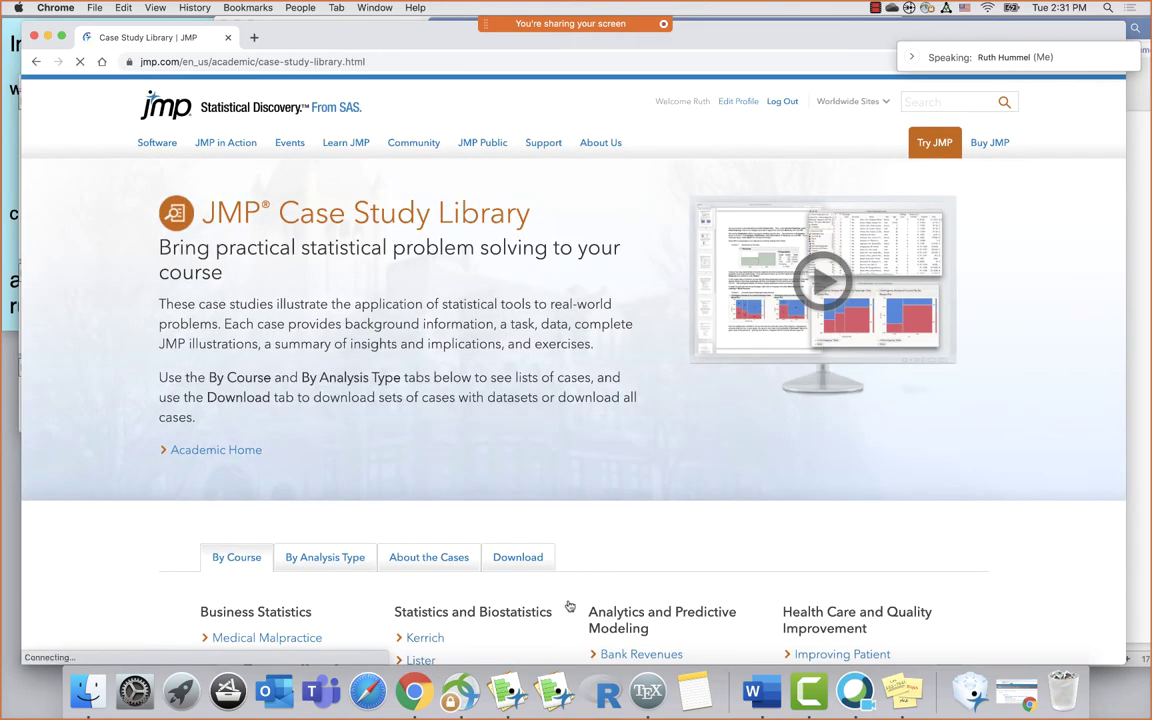
List the library's case studies by analysis type and open the Medical Malpractice entry
scroll(669, 502, down, 2)
scroll(670, 505, down, 5)
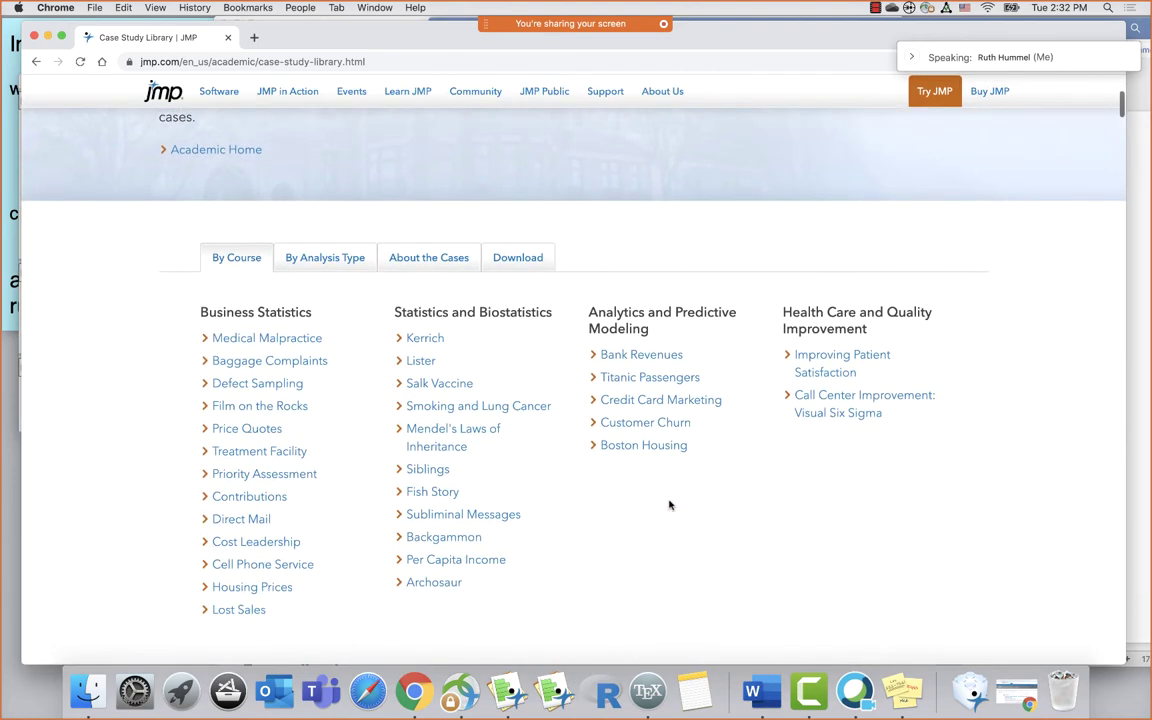
click(310, 262)
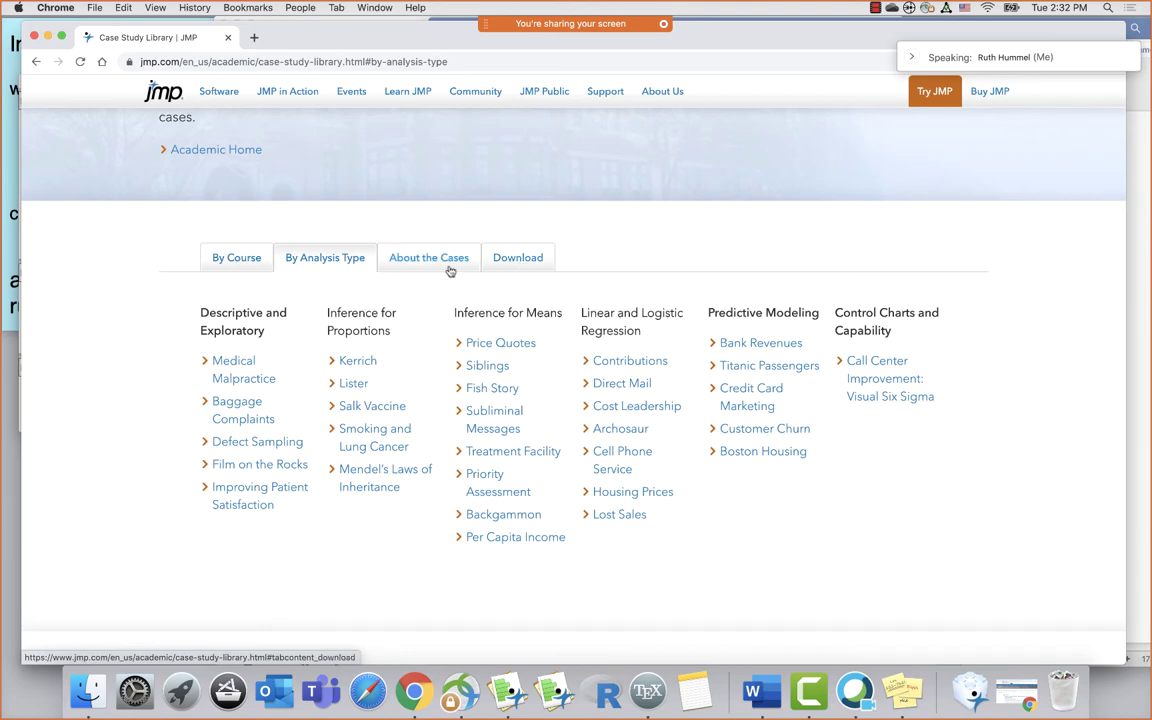
click(241, 375)
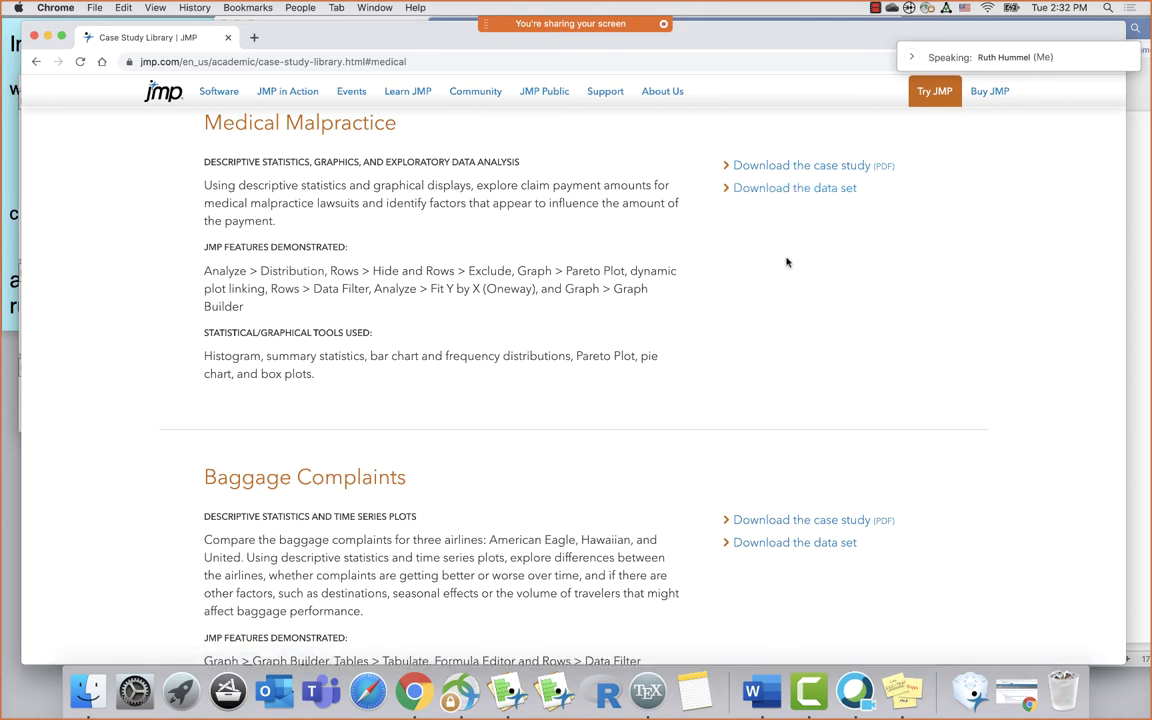
Go back through the Introductory Statistics page to the JMP Course Material Library
click(35, 61)
click(35, 62)
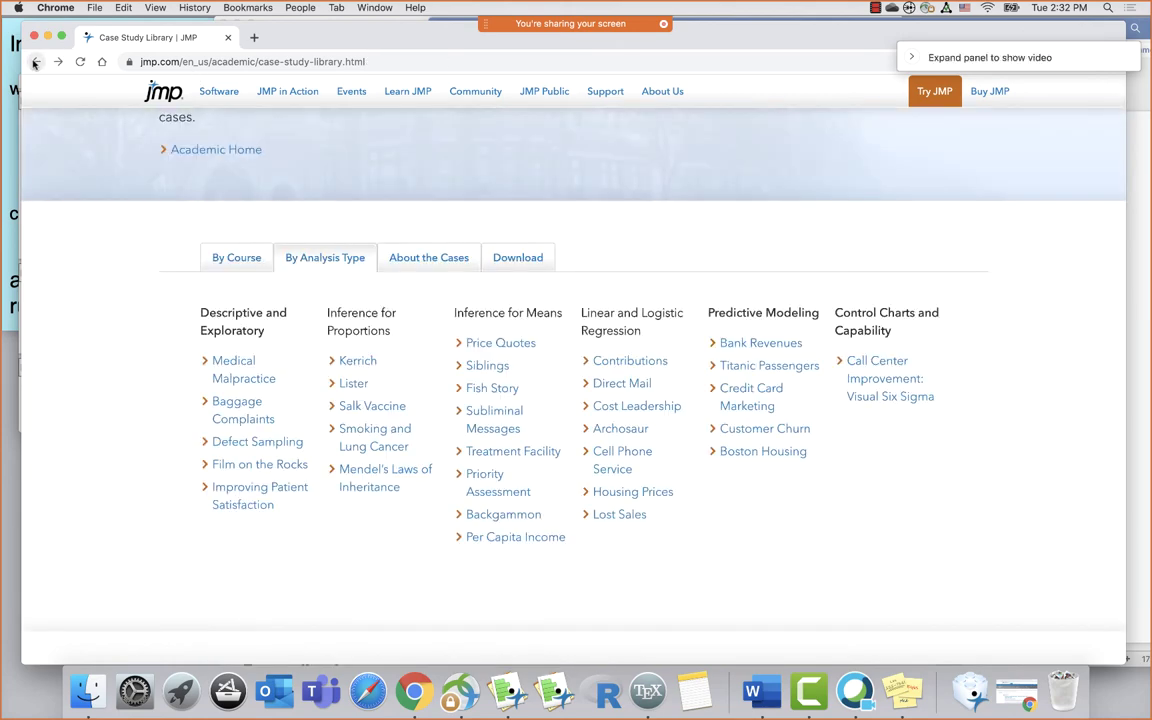
click(35, 62)
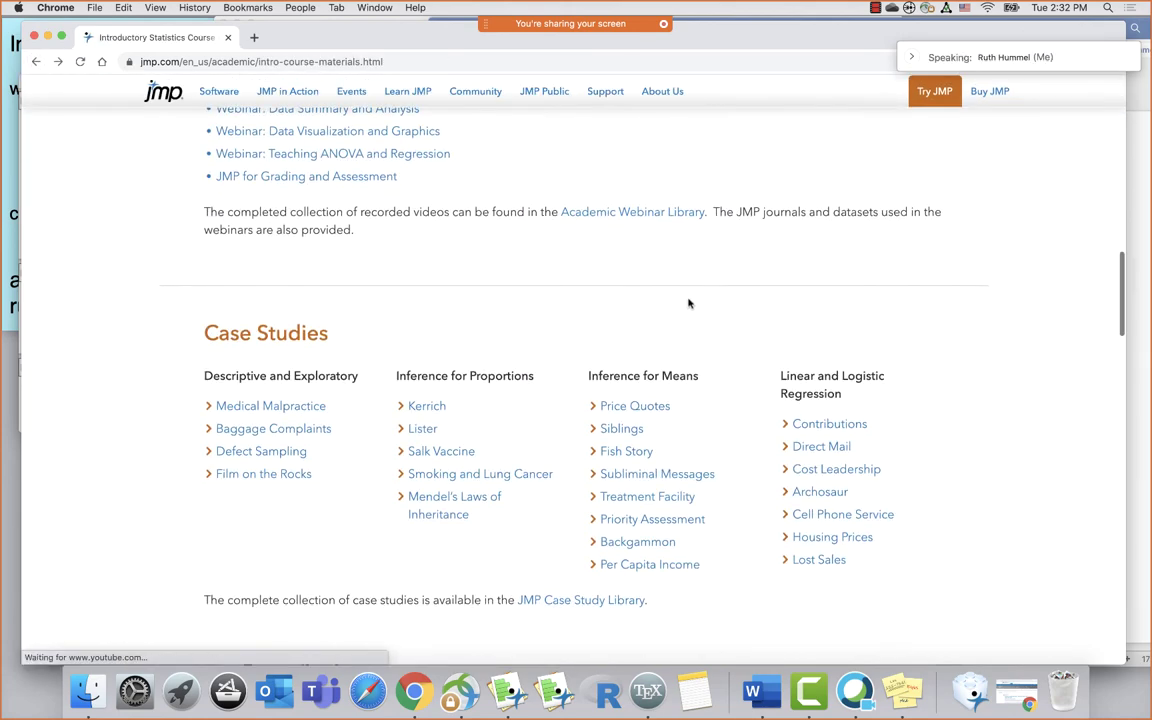
scroll(689, 303, up, 10)
scroll(689, 303, up, 5)
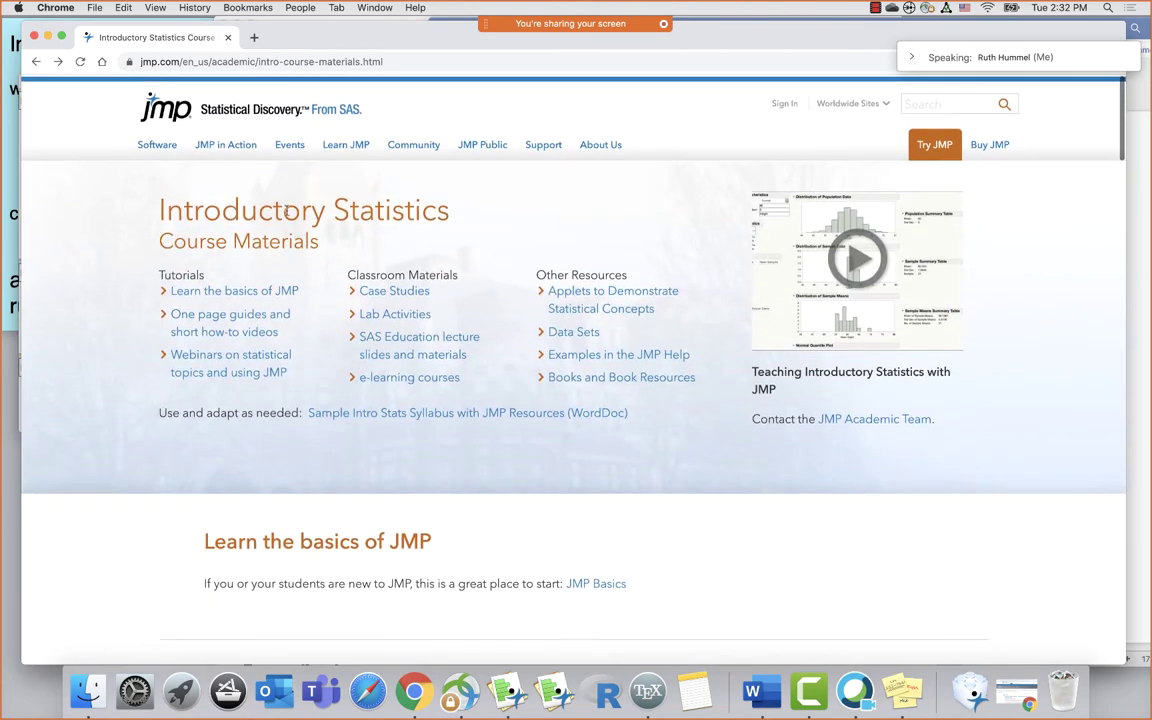
click(35, 62)
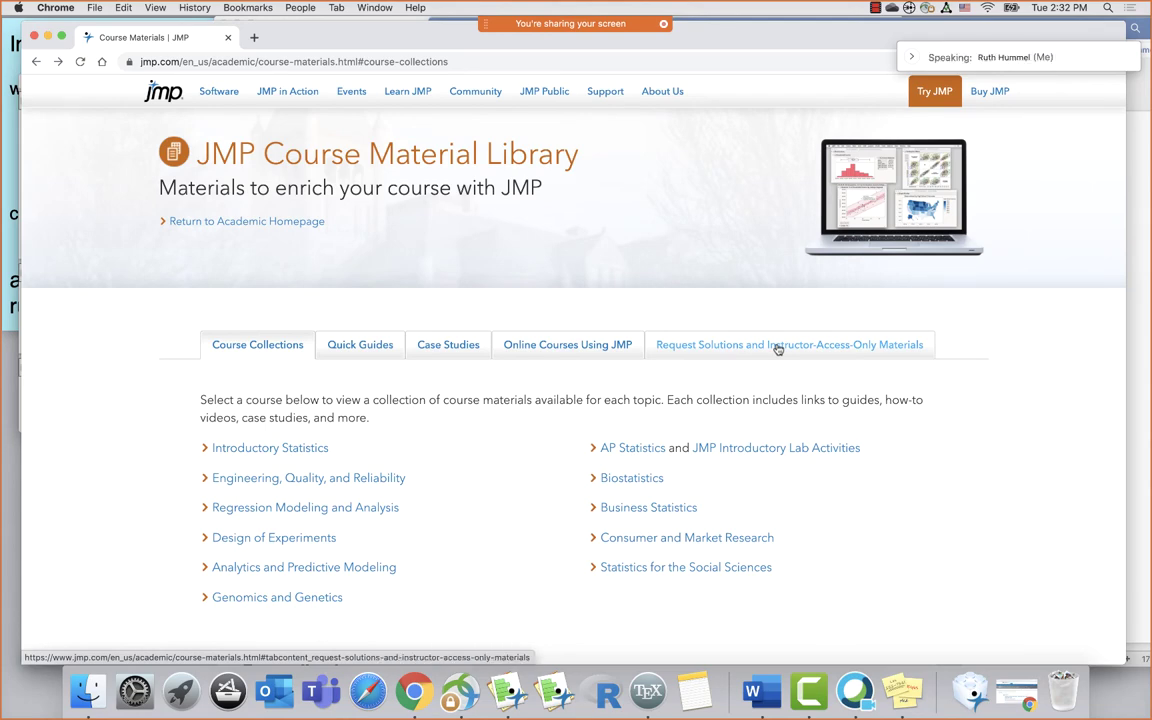
Switch to the Word syllabus, open its Exploring and Describing Data lab activities link, and look over the listed activities in Chrome
drag(745, 37, 739, 169)
click(849, 27)
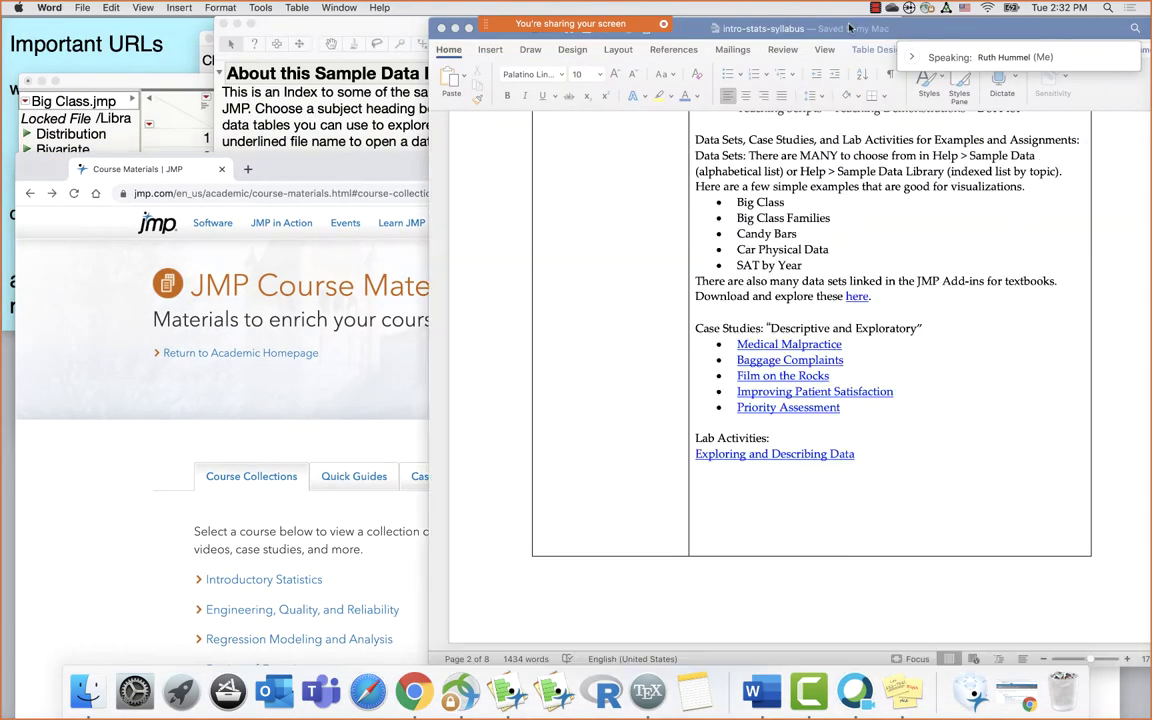
drag(849, 27, 634, 31)
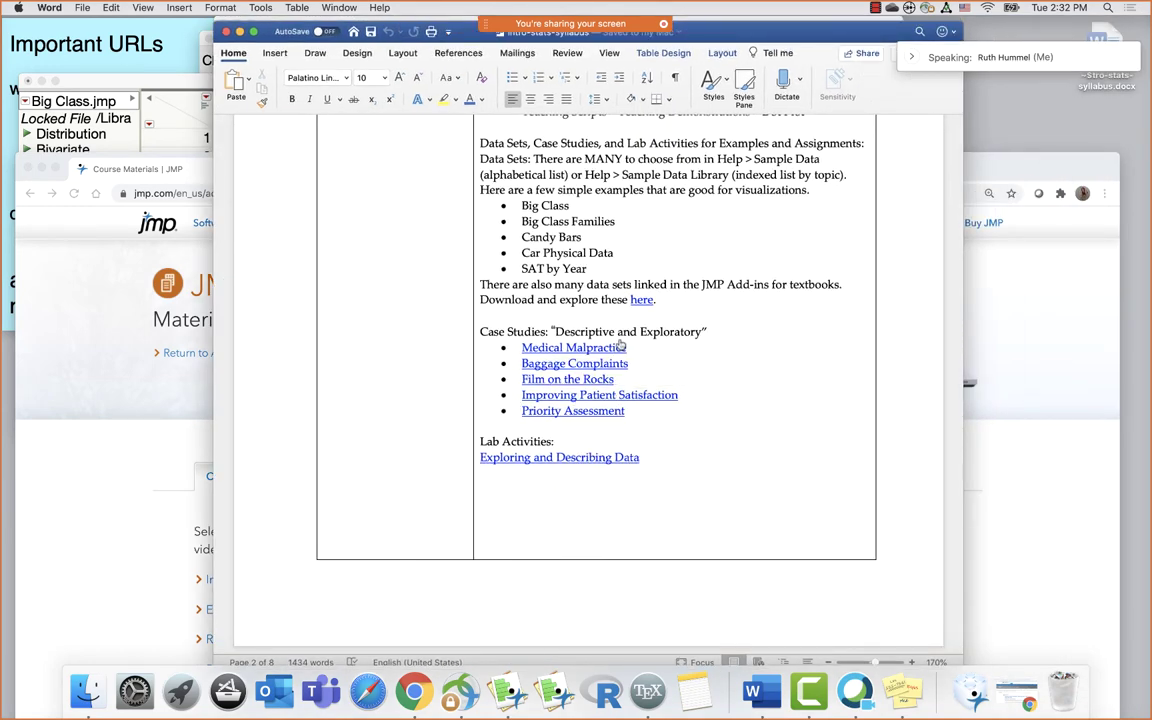
click(526, 458)
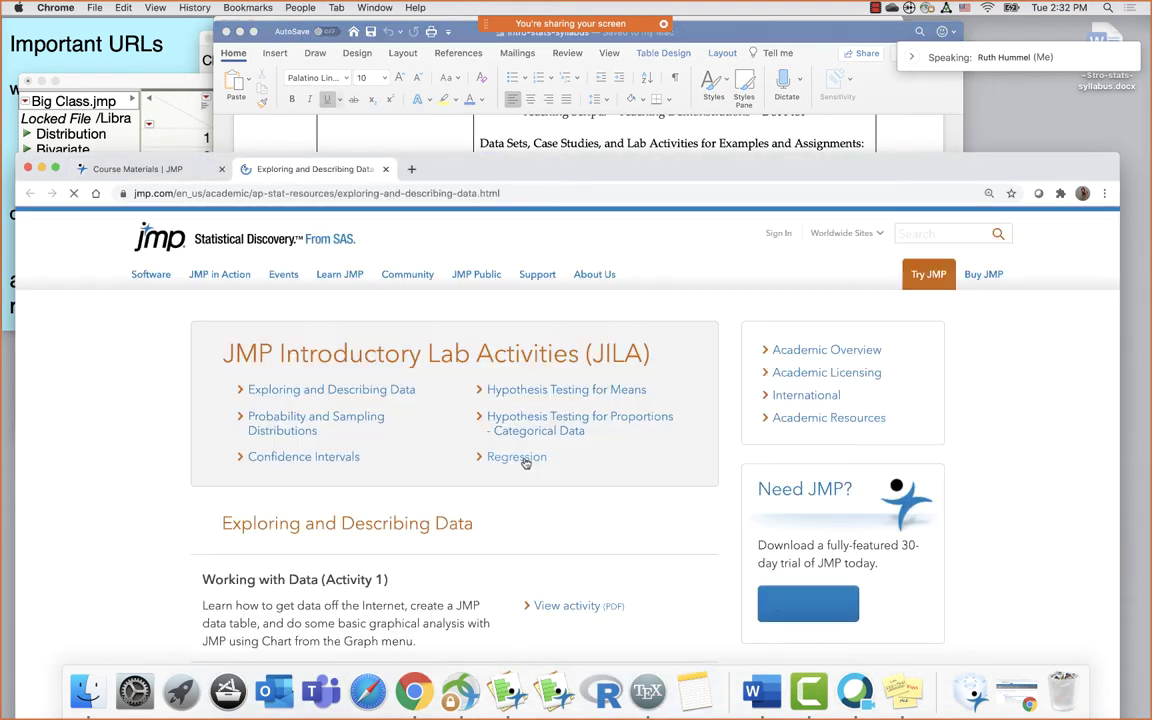
drag(656, 182, 654, 45)
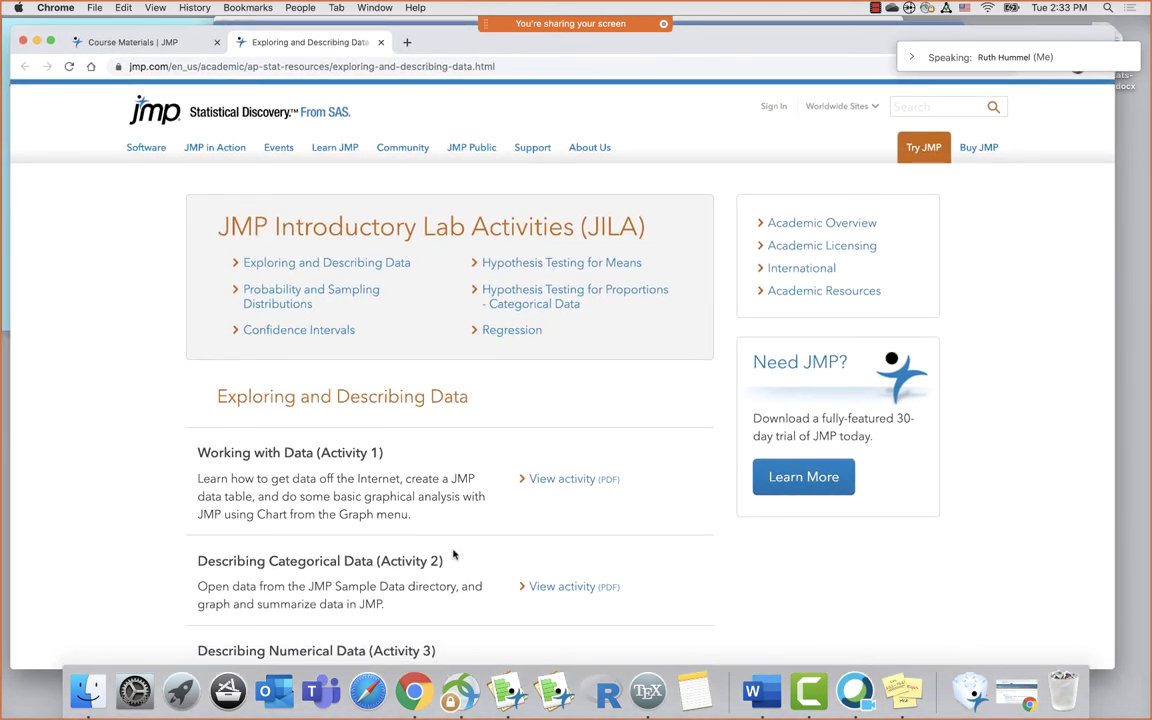
scroll(453, 552, down, 3)
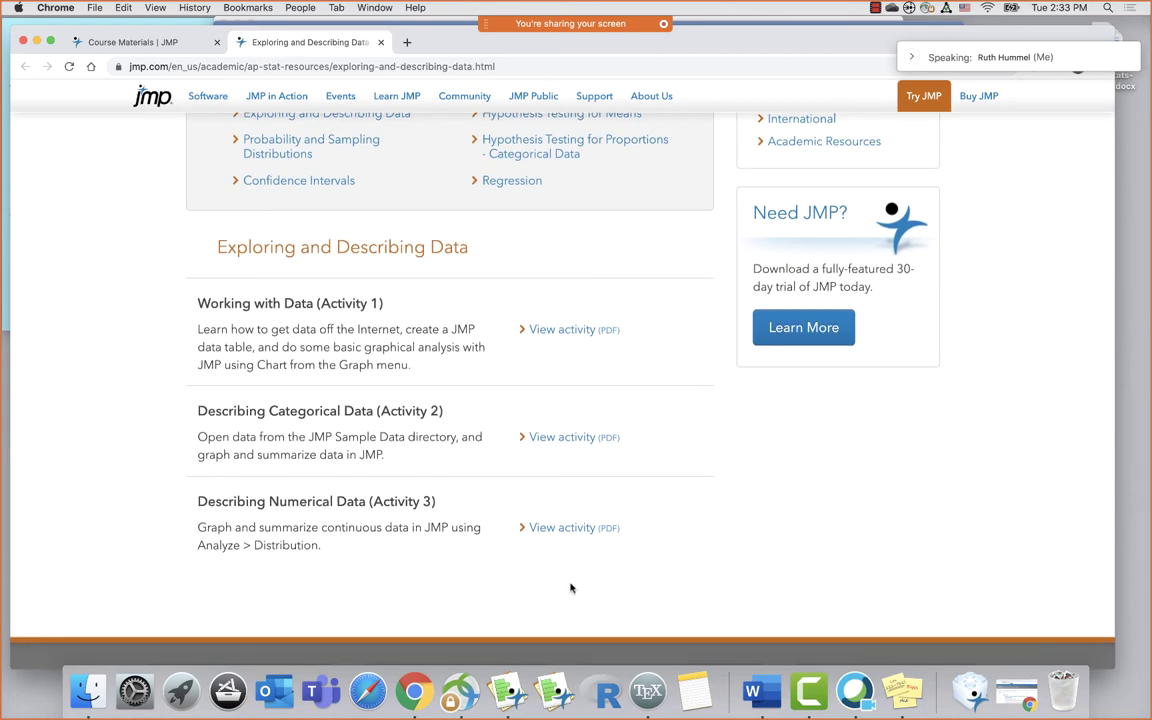
scroll(571, 560, up, 3)
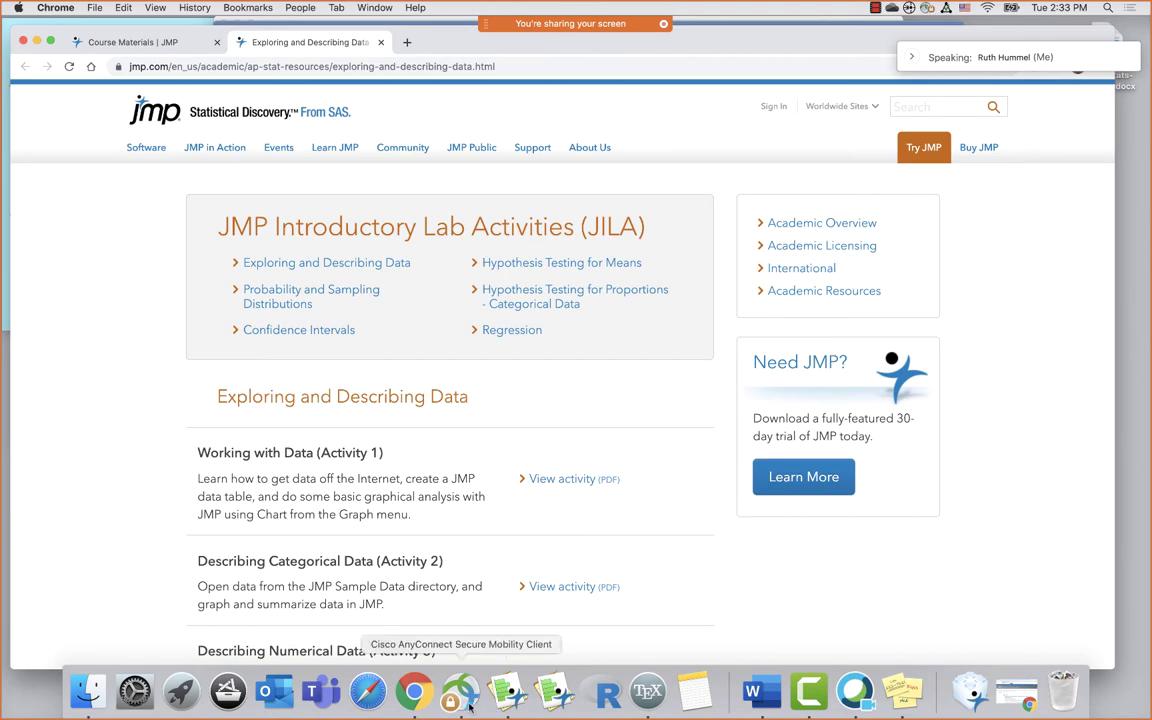
Back in the Word syllabus, highlight Random Data and the Interactive Teaching Modules > Distribution Calculator entry under Probability Concepts
click(757, 691)
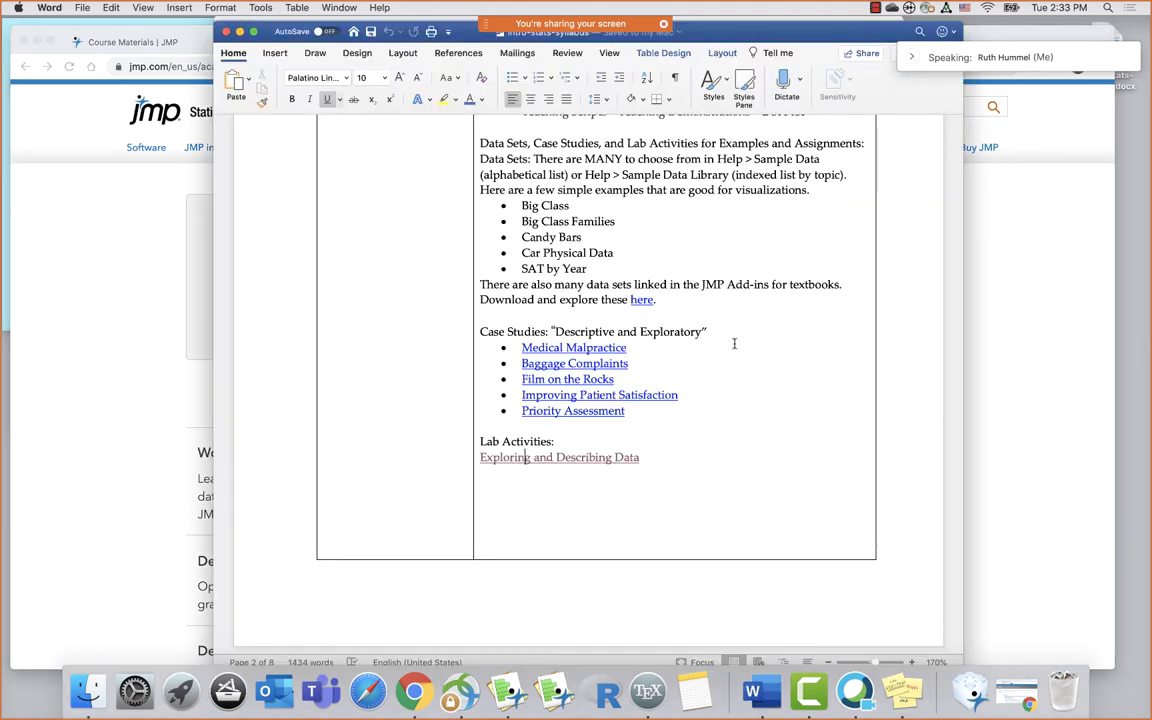
scroll(734, 343, down, 5)
scroll(734, 343, down, 5)
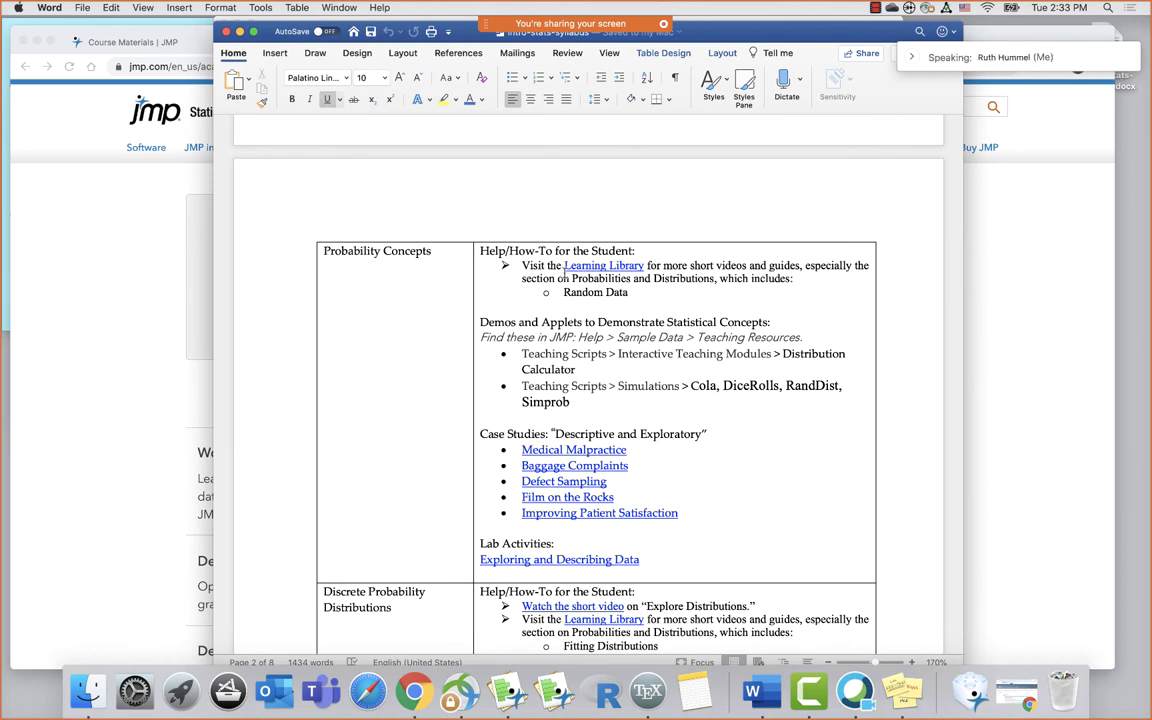
click(641, 291)
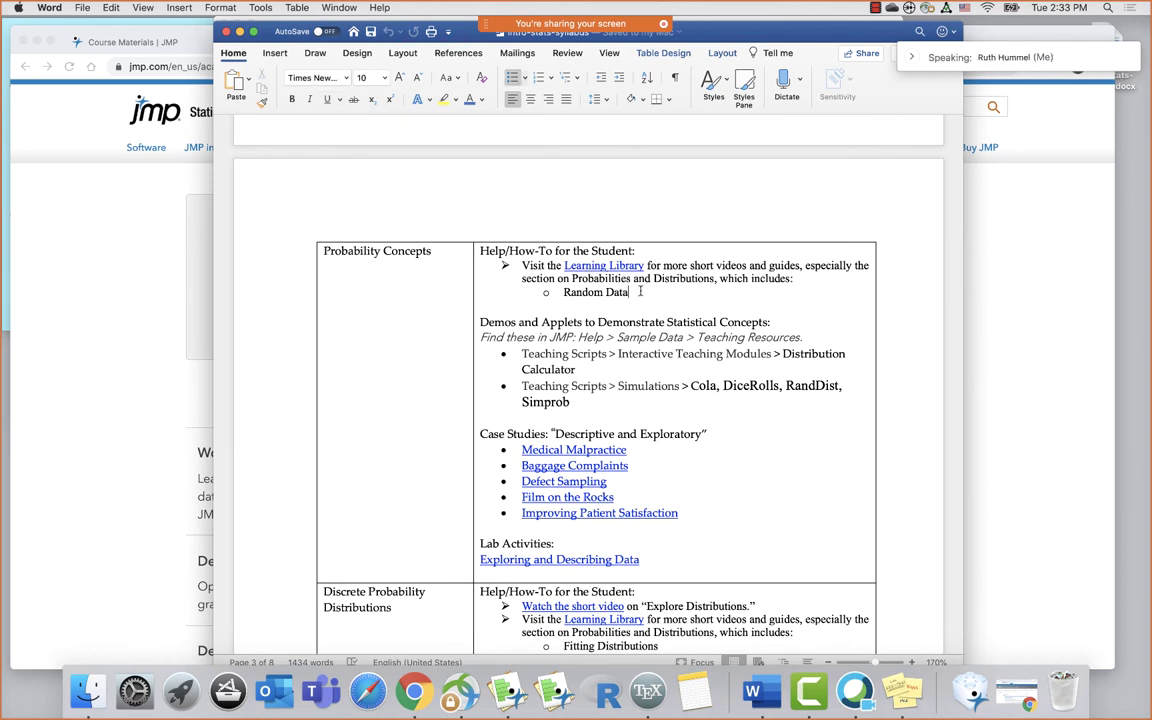
triple_click(633, 291)
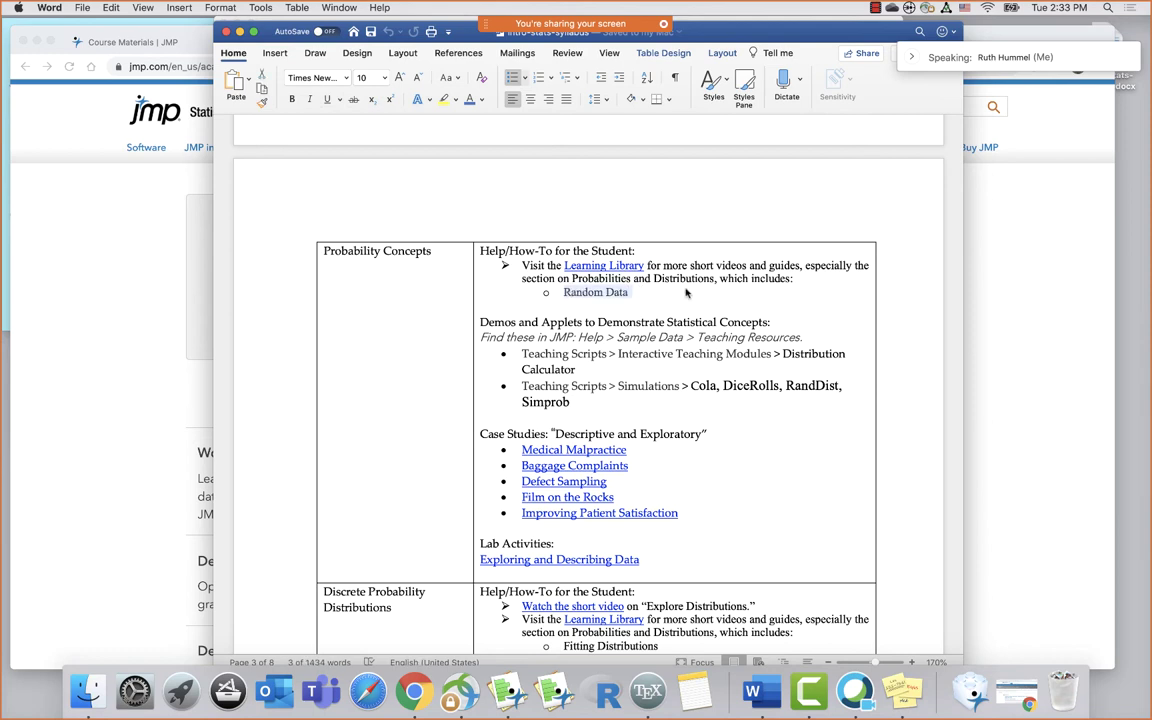
click(580, 353)
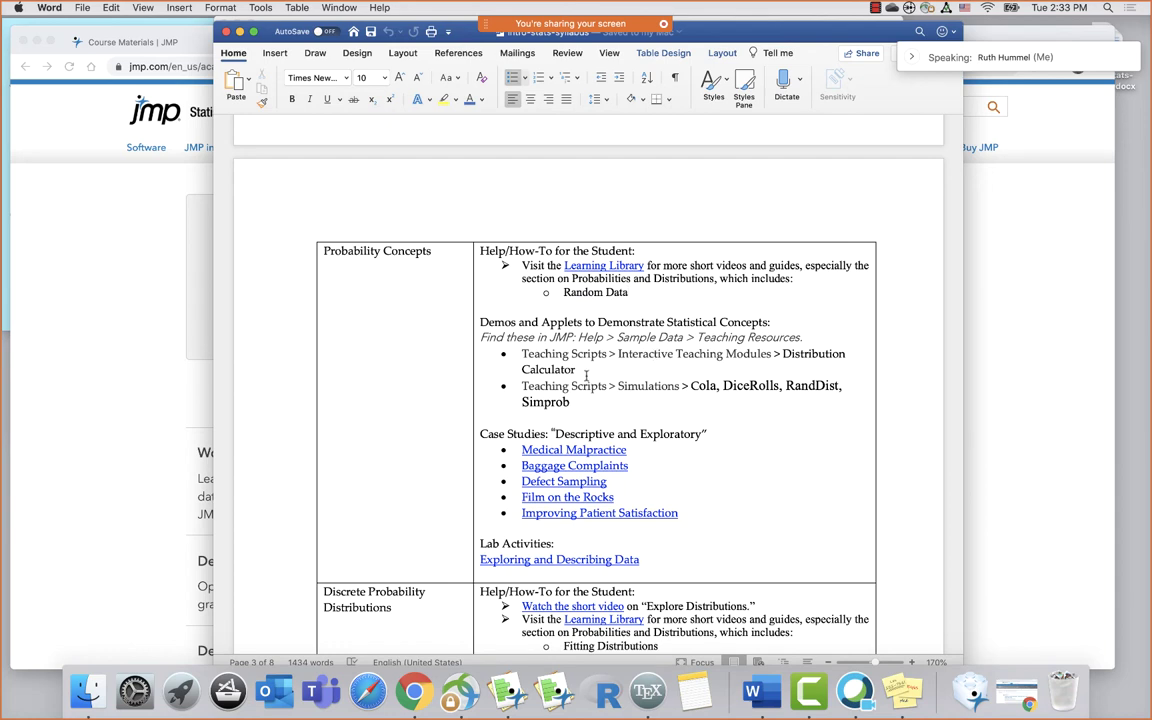
drag(583, 370, 619, 354)
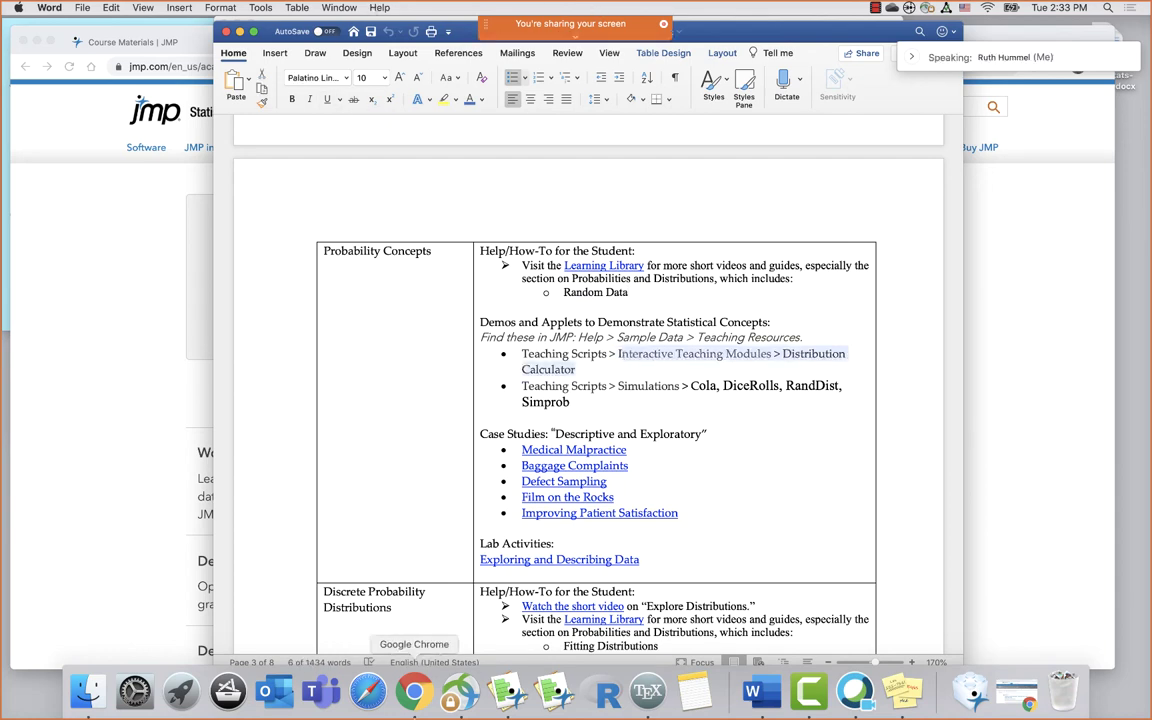
Switch to JMP and locate Teaching Scripts in the Sample Data index
click(507, 690)
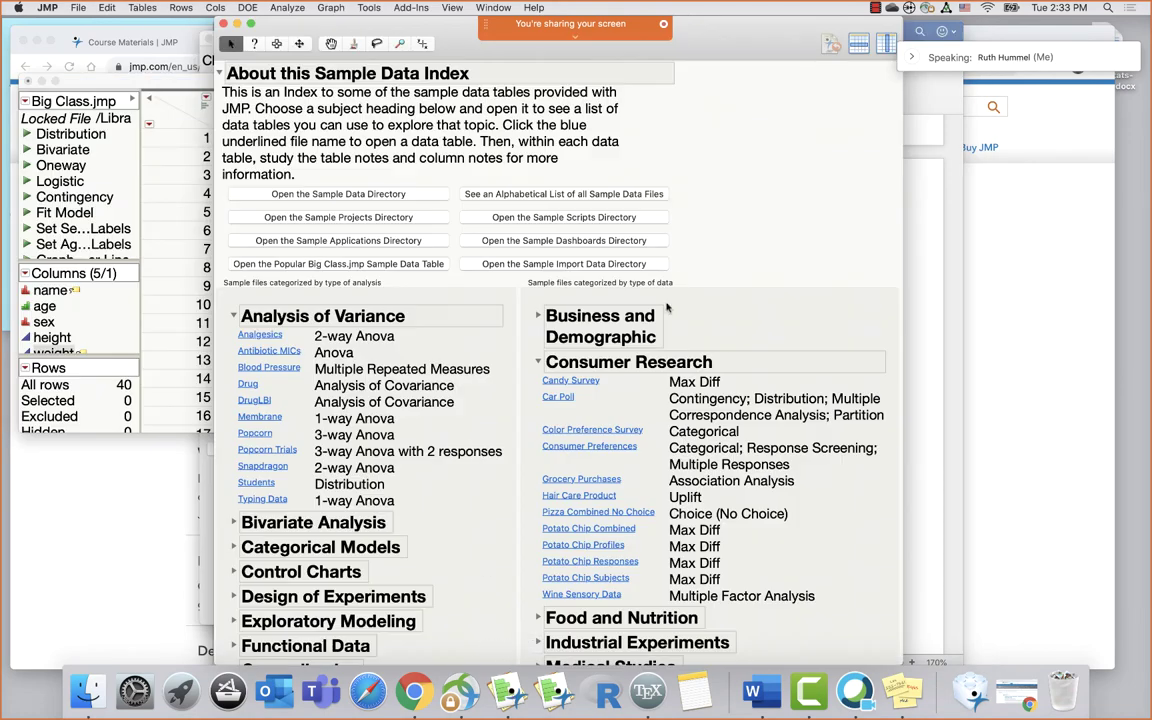
scroll(666, 304, down, 15)
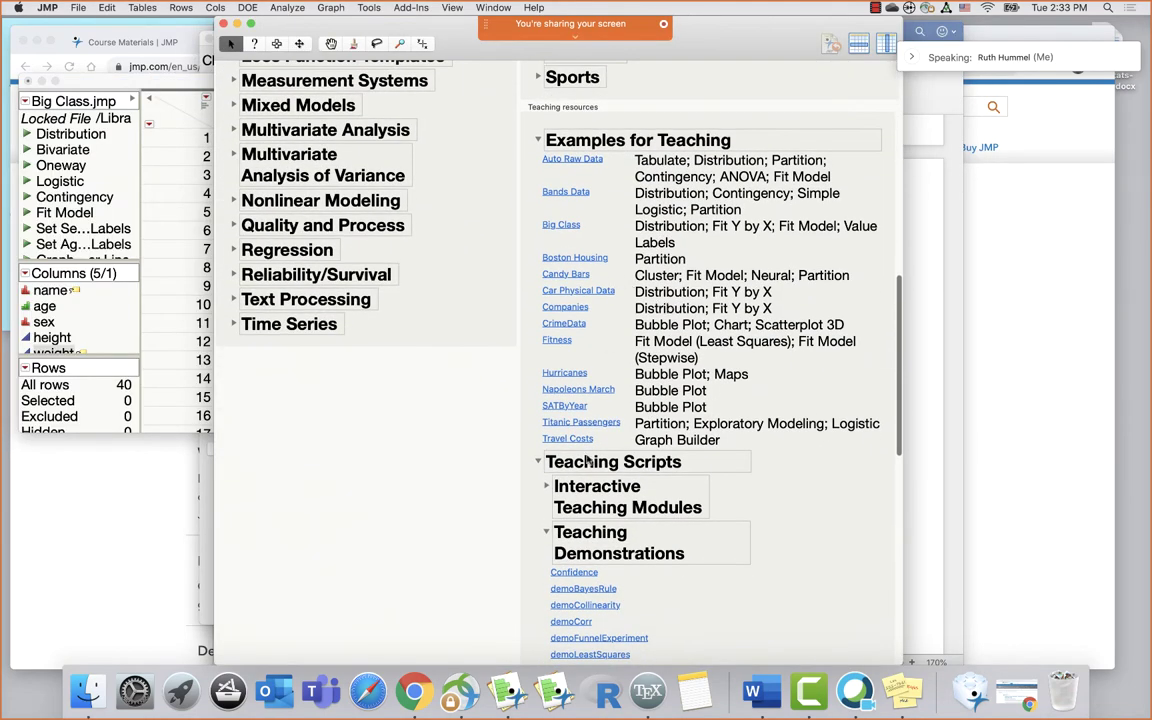
Open the Distribution Calculator from the Interactive Teaching Modules and set its distribution to t
click(548, 487)
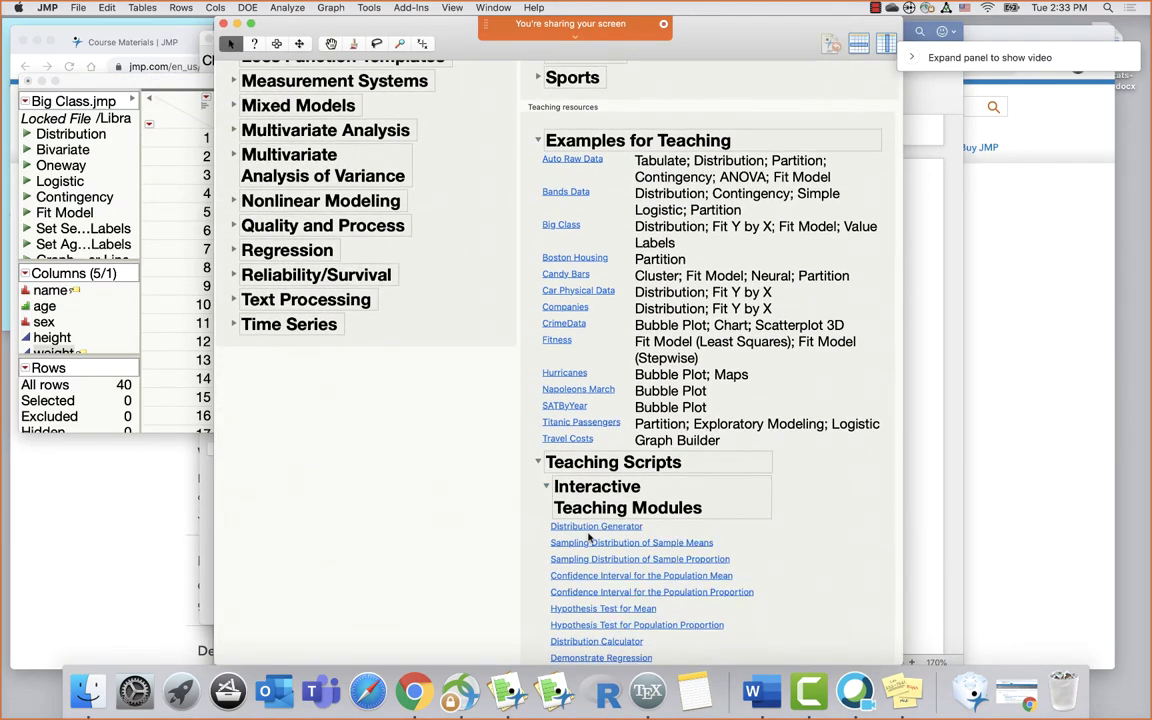
scroll(643, 548, down, 3)
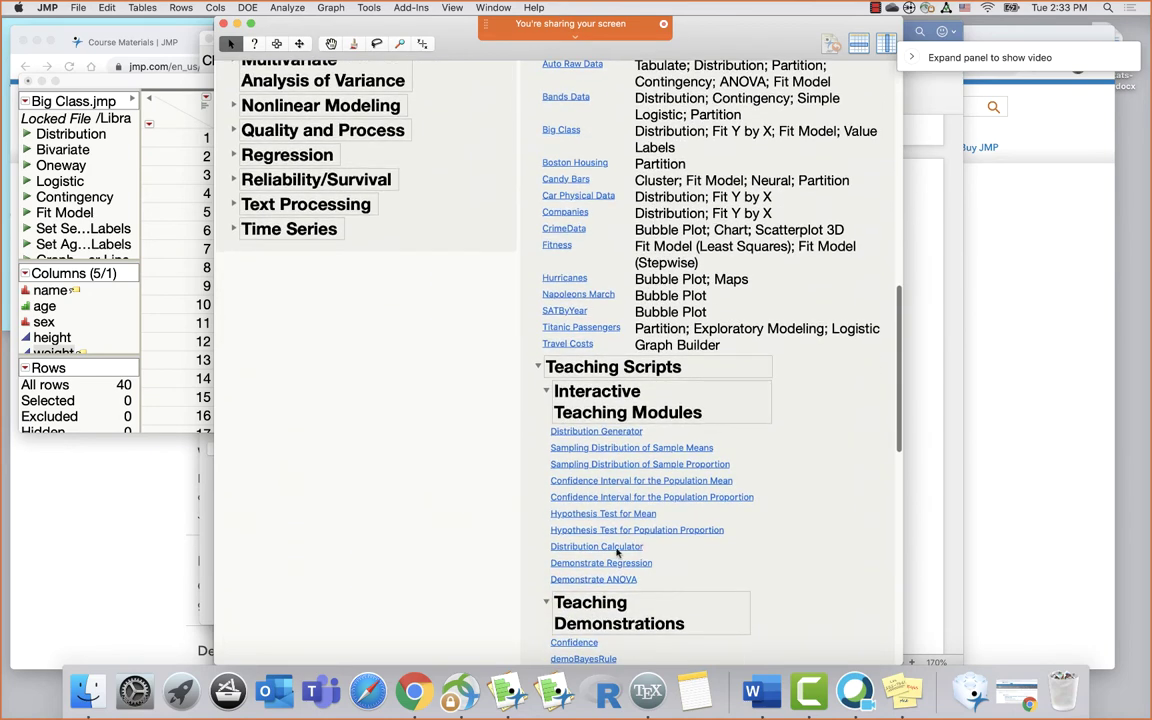
click(600, 547)
click(412, 113)
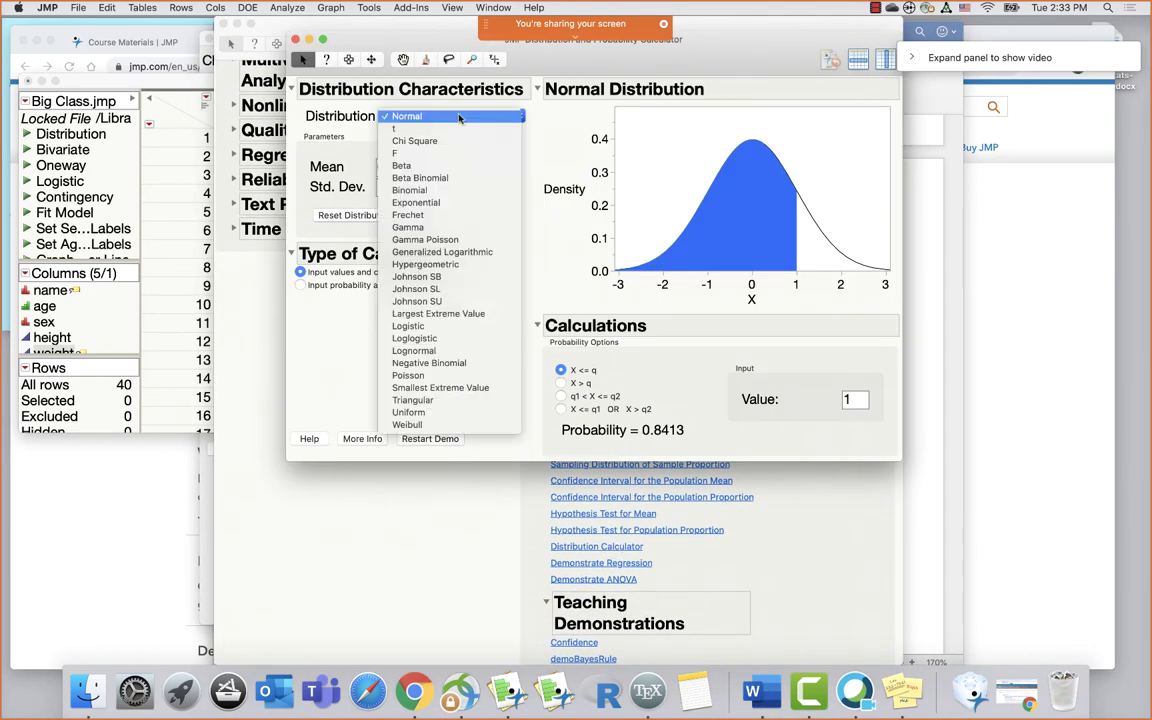
click(451, 130)
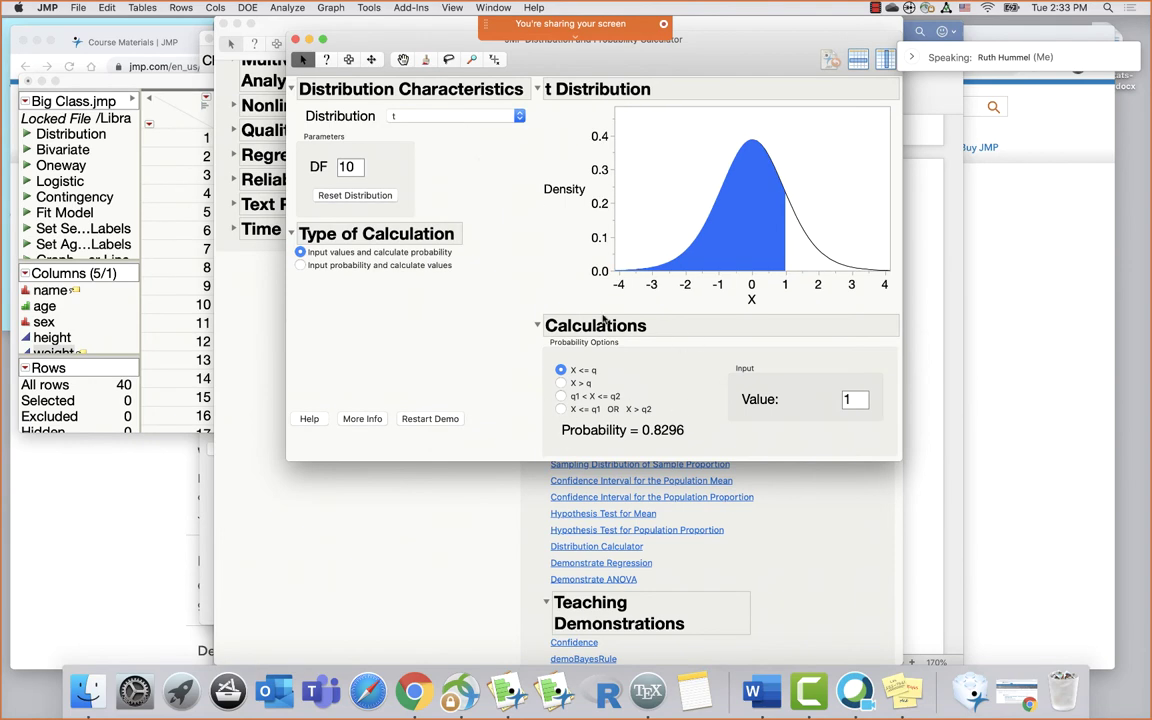
Switch to the Chi Square distribution, calculate the probability for X <= 1 OR X > 2, and close the calculator
click(476, 116)
click(470, 129)
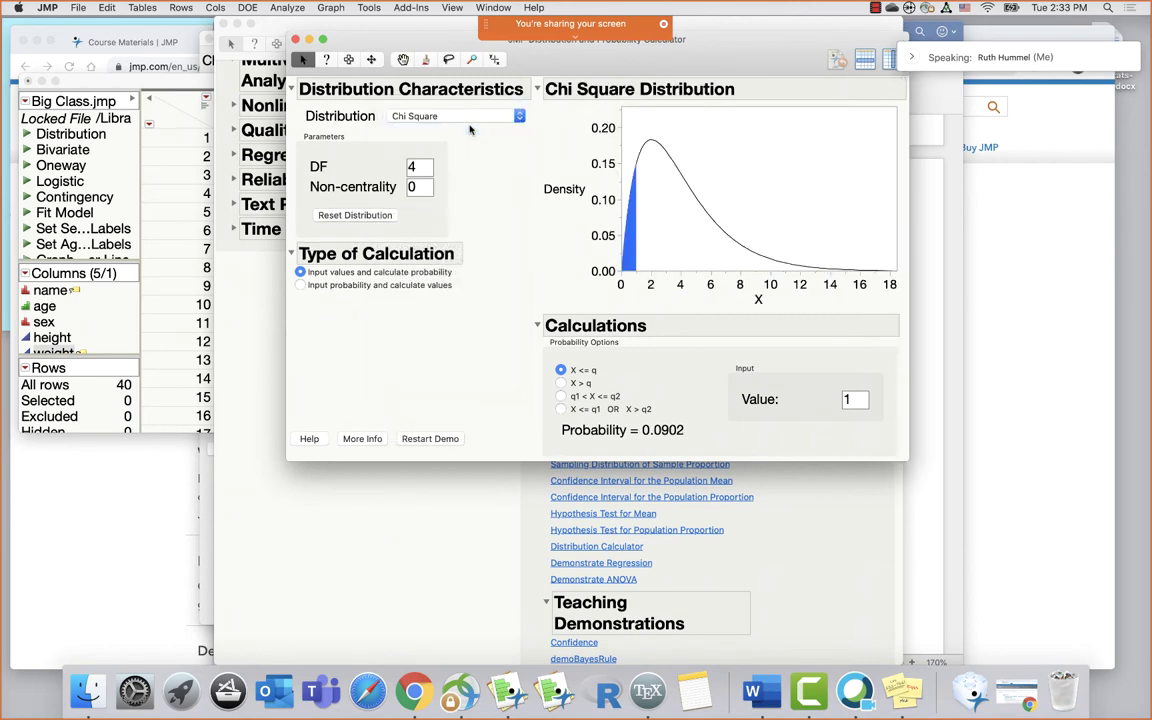
click(562, 409)
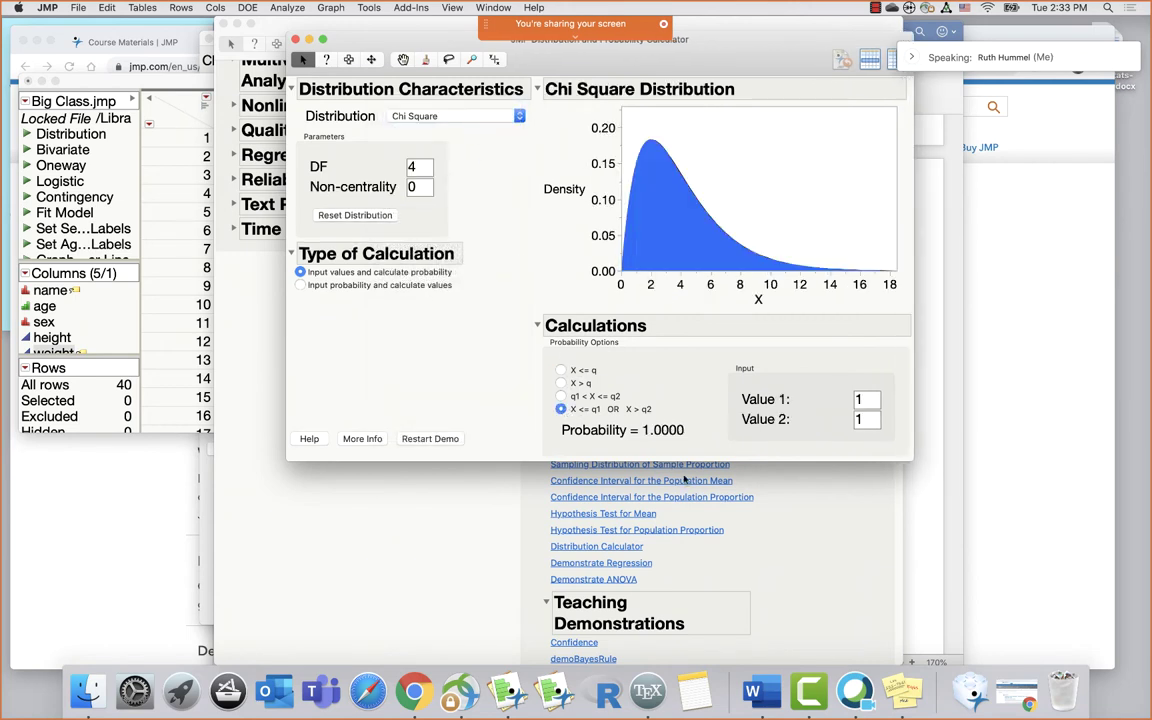
double_click(866, 419)
text(2)
key(Return)
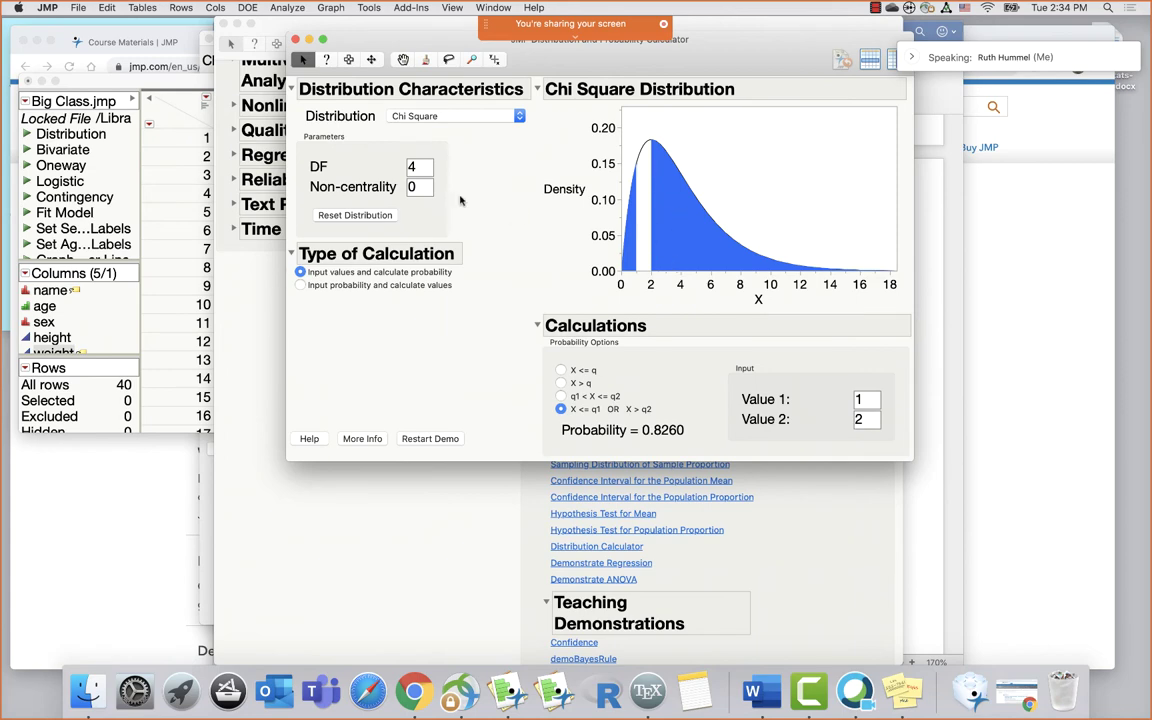
click(295, 39)
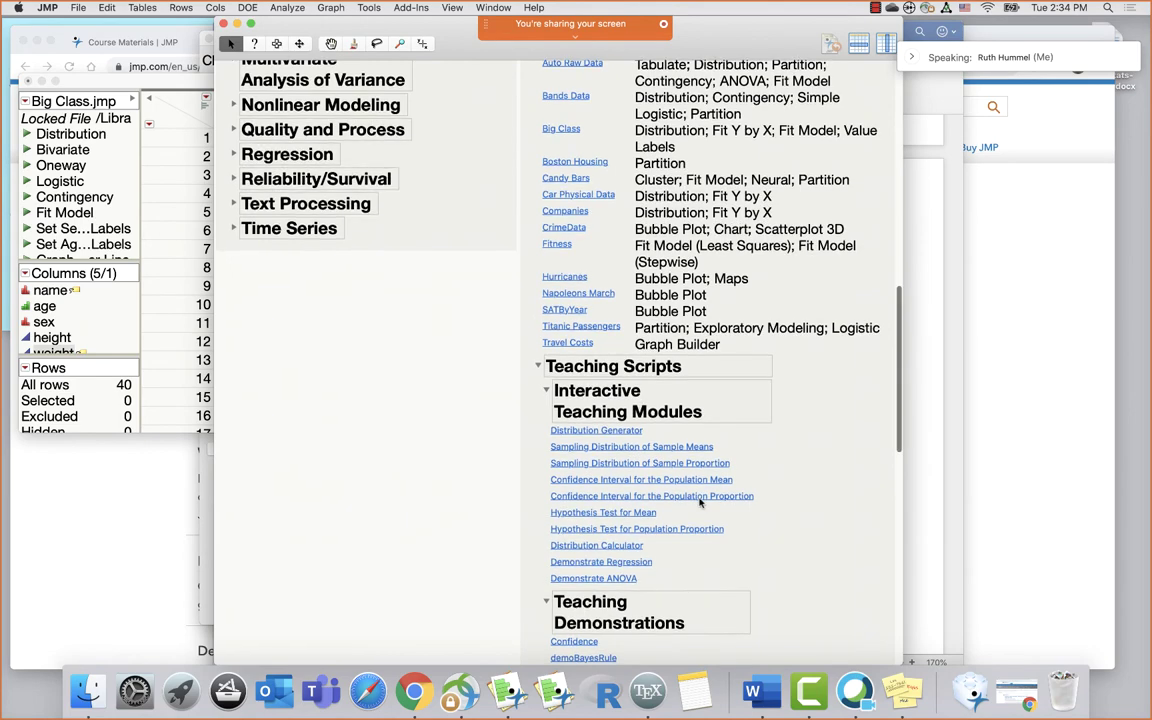
Open the Summary Statistics teaching demonstration to view its sample statistic and method options, and close it
scroll(700, 503, down, 3)
scroll(700, 503, down, 1)
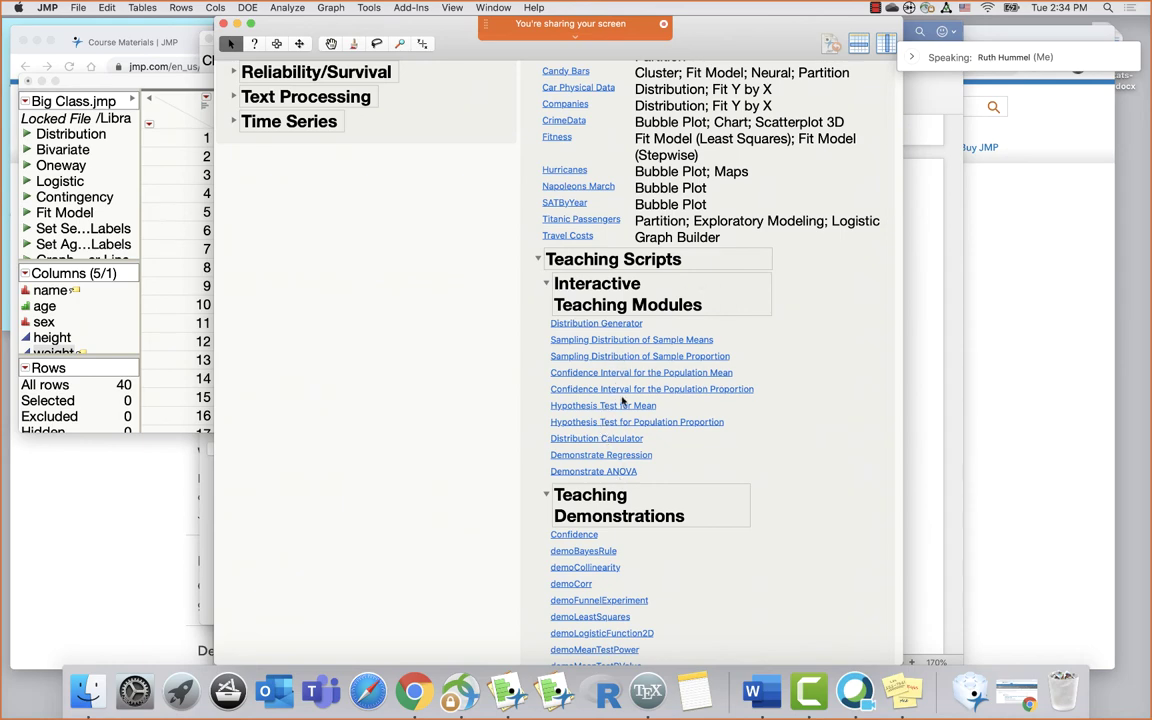
scroll(668, 472, down, 1)
scroll(668, 473, down, 5)
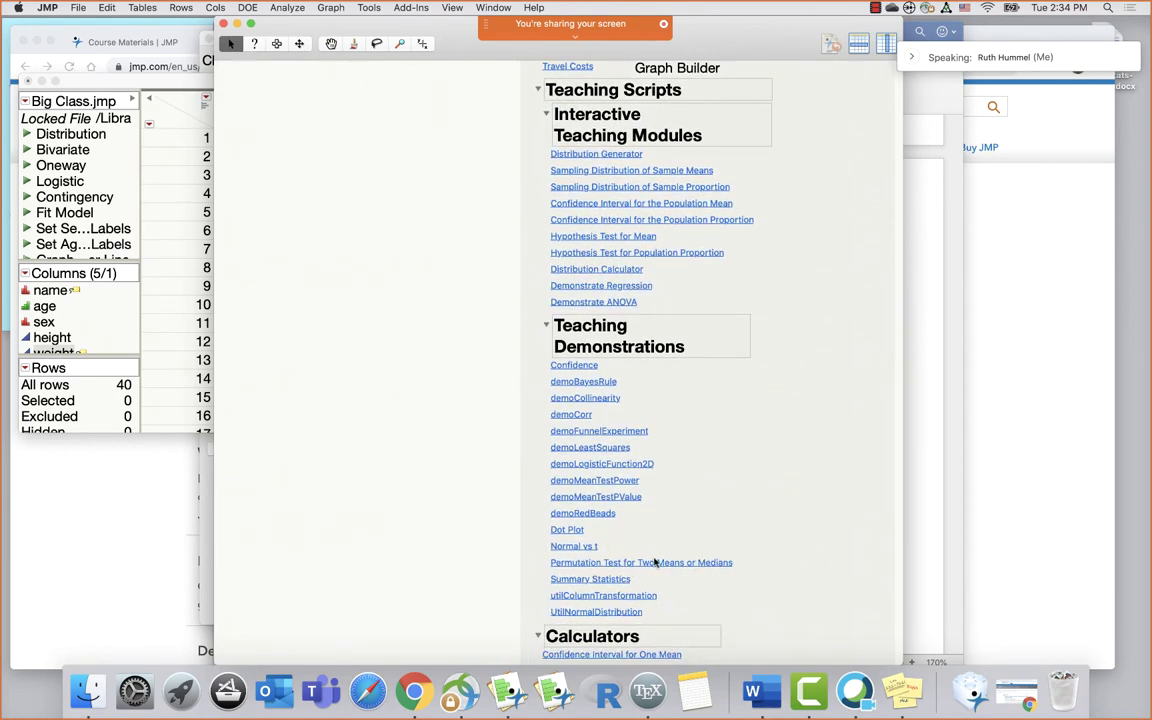
click(574, 580)
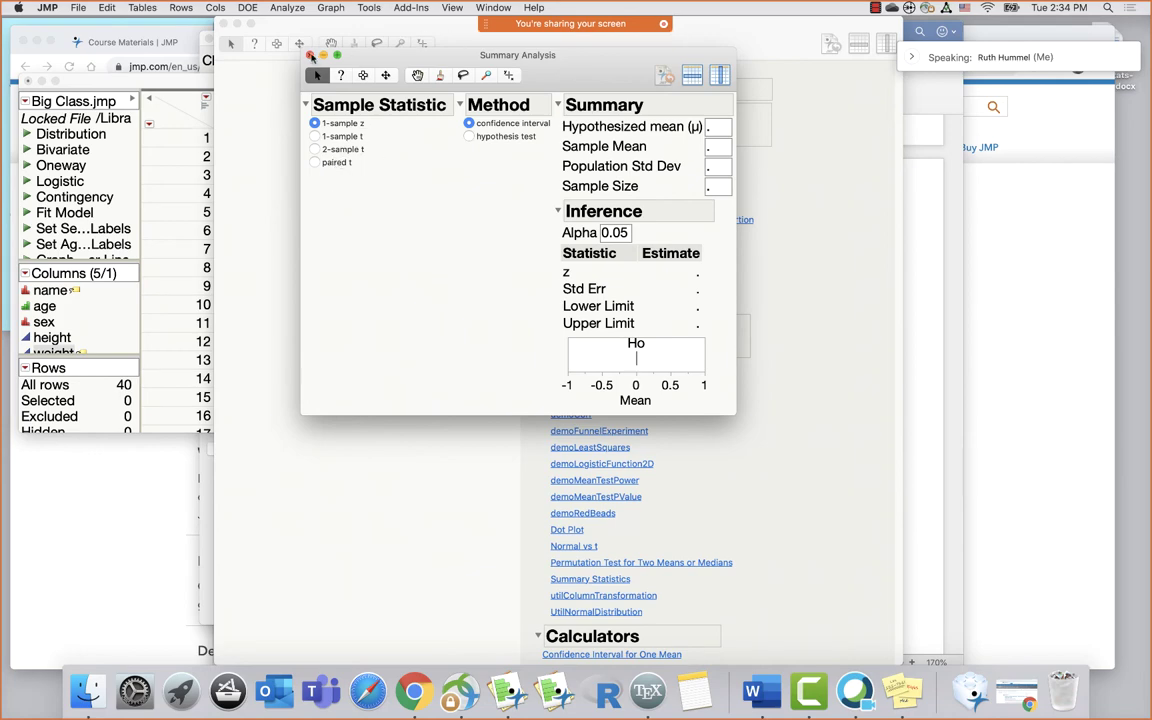
click(311, 56)
Open the Sampling Distribution of Sample Means module and display the normal population as both curve and histogram
scroll(786, 356, up, 3)
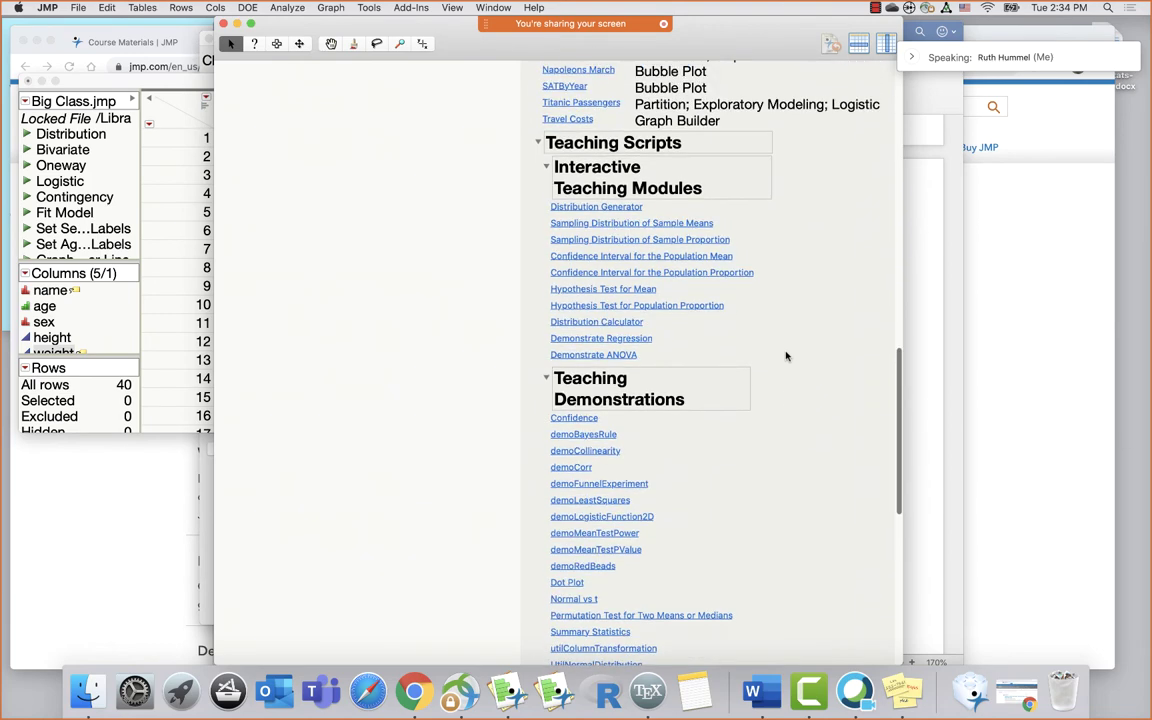
click(616, 227)
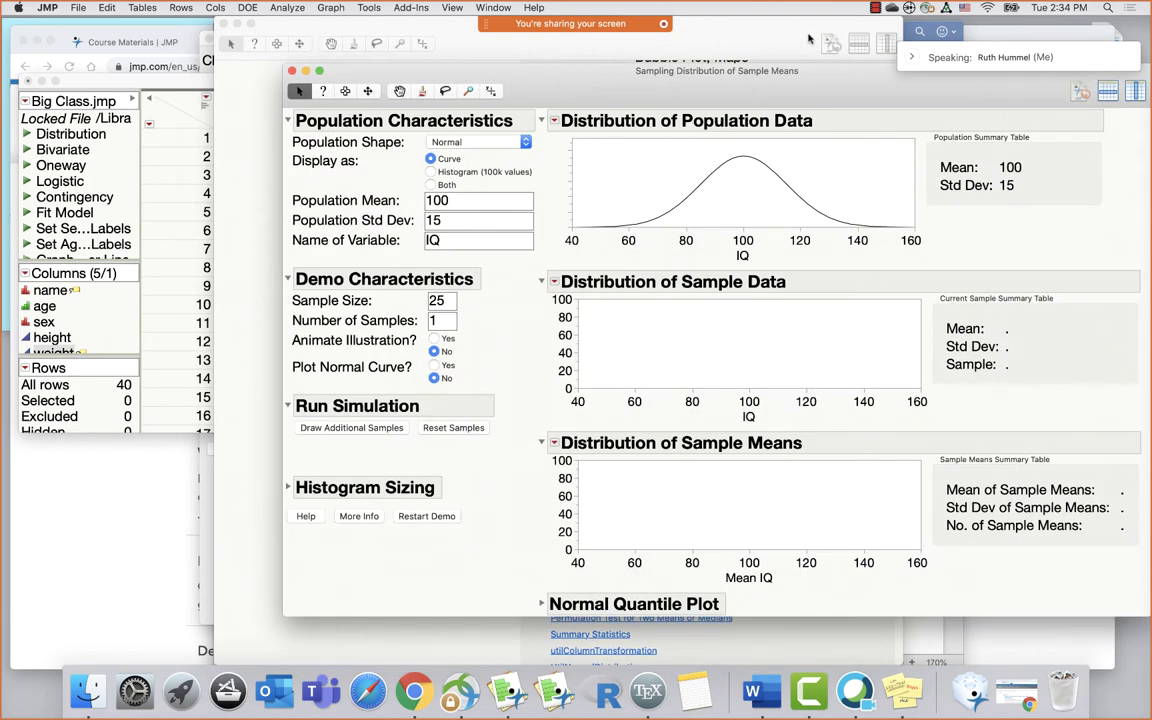
drag(828, 79, 682, 63)
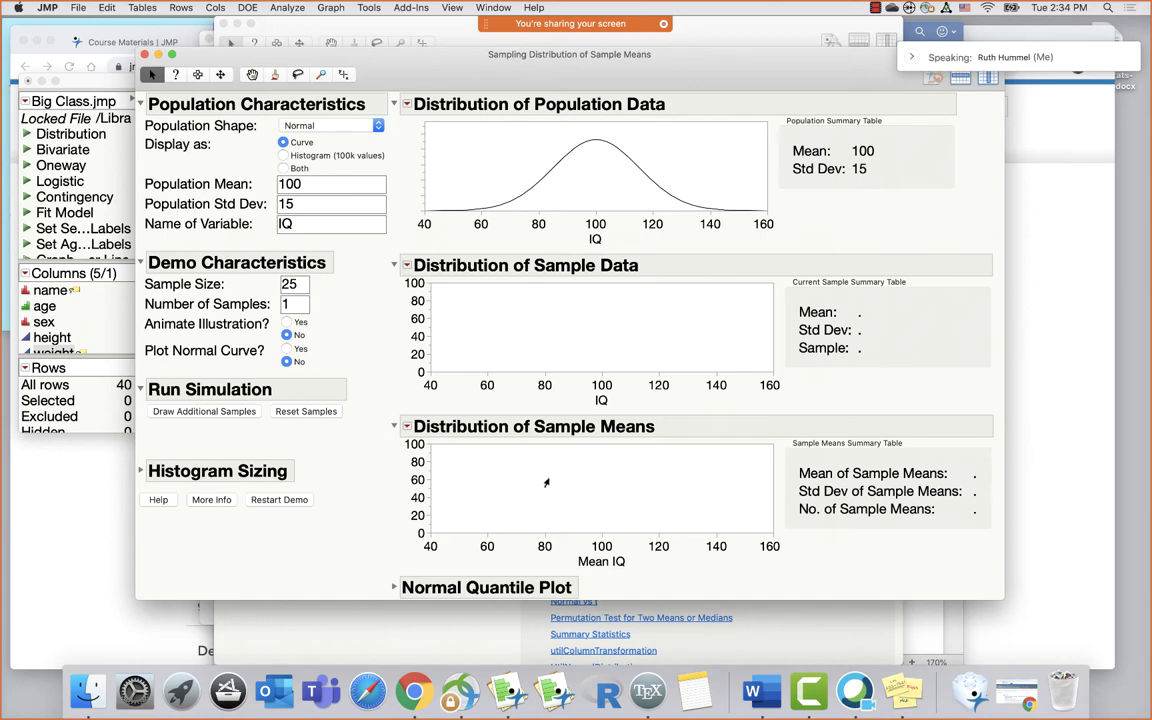
click(292, 126)
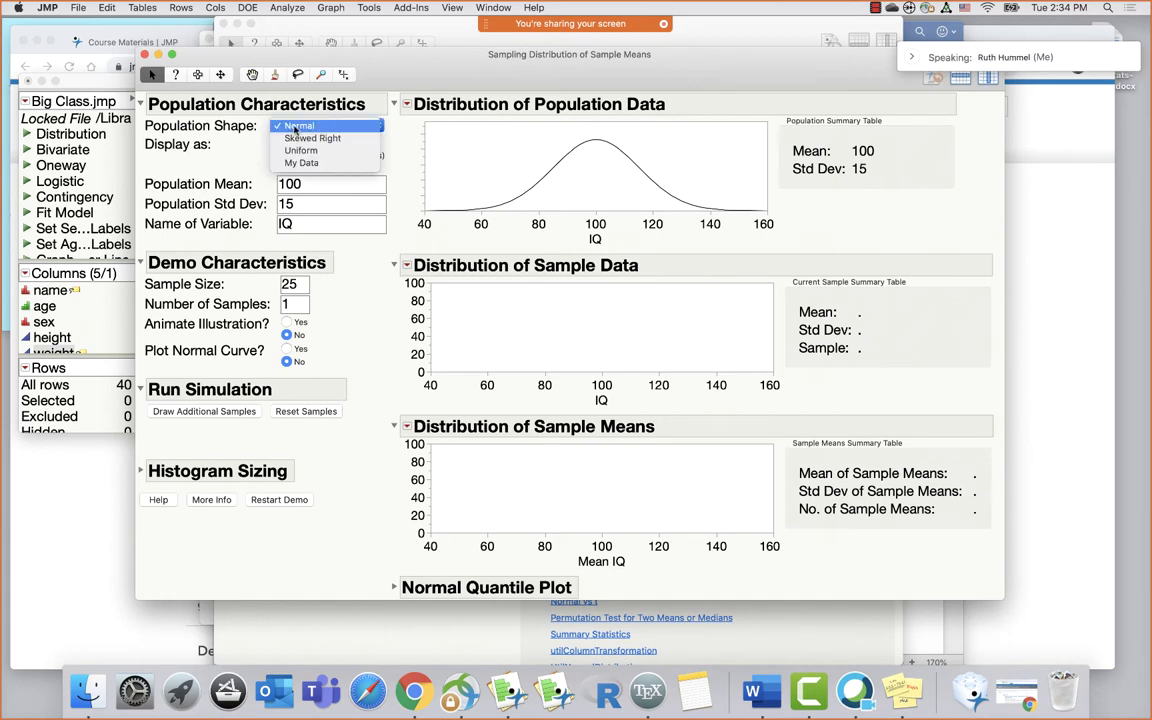
click(292, 126)
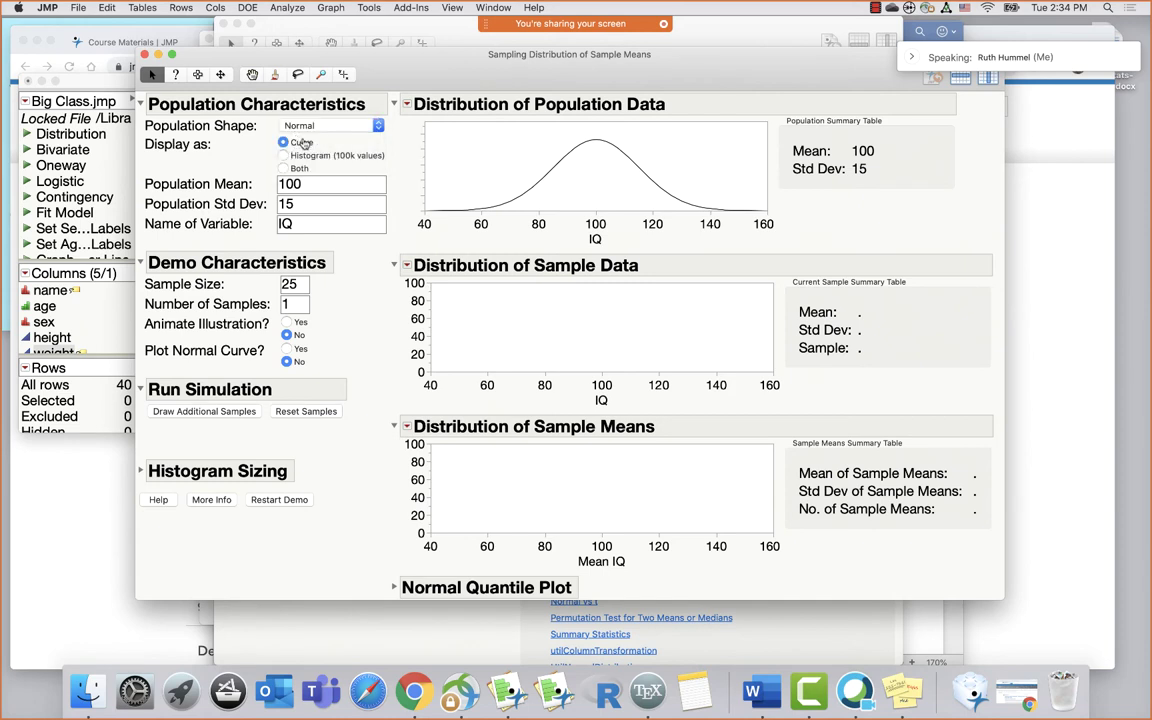
click(288, 168)
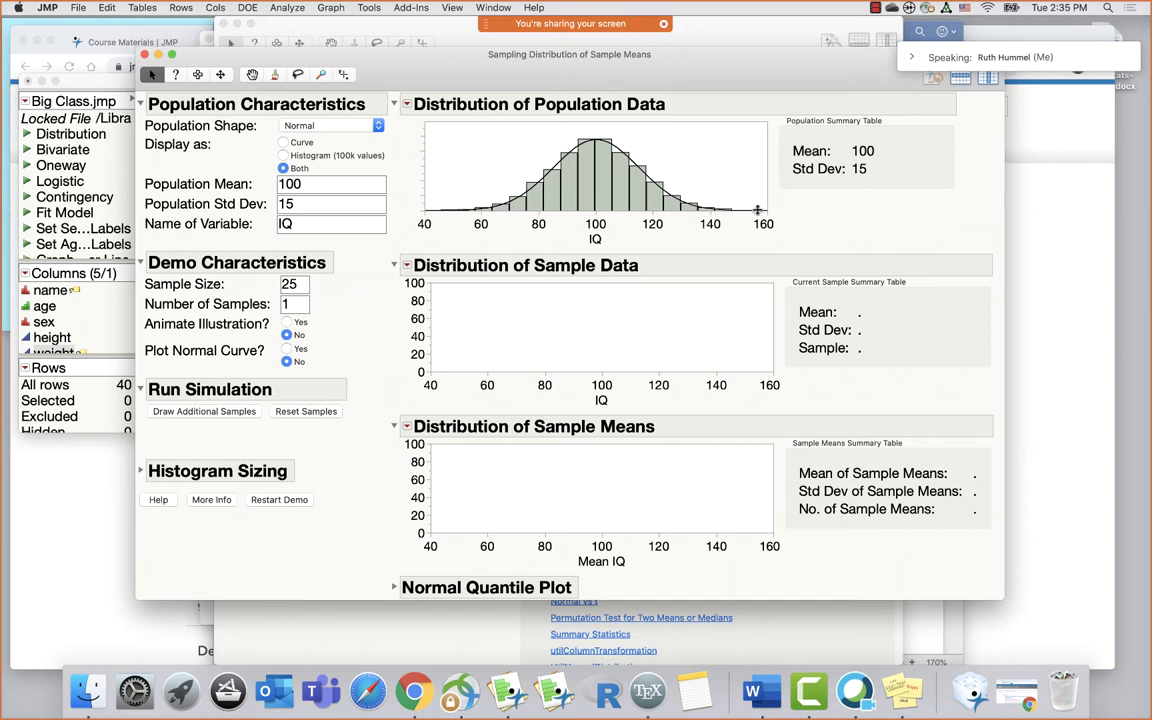
Set the sample size to 10 and the number of samples to 100
double_click(296, 284)
text(10)
right_click(300, 304)
click(283, 305)
text(100)
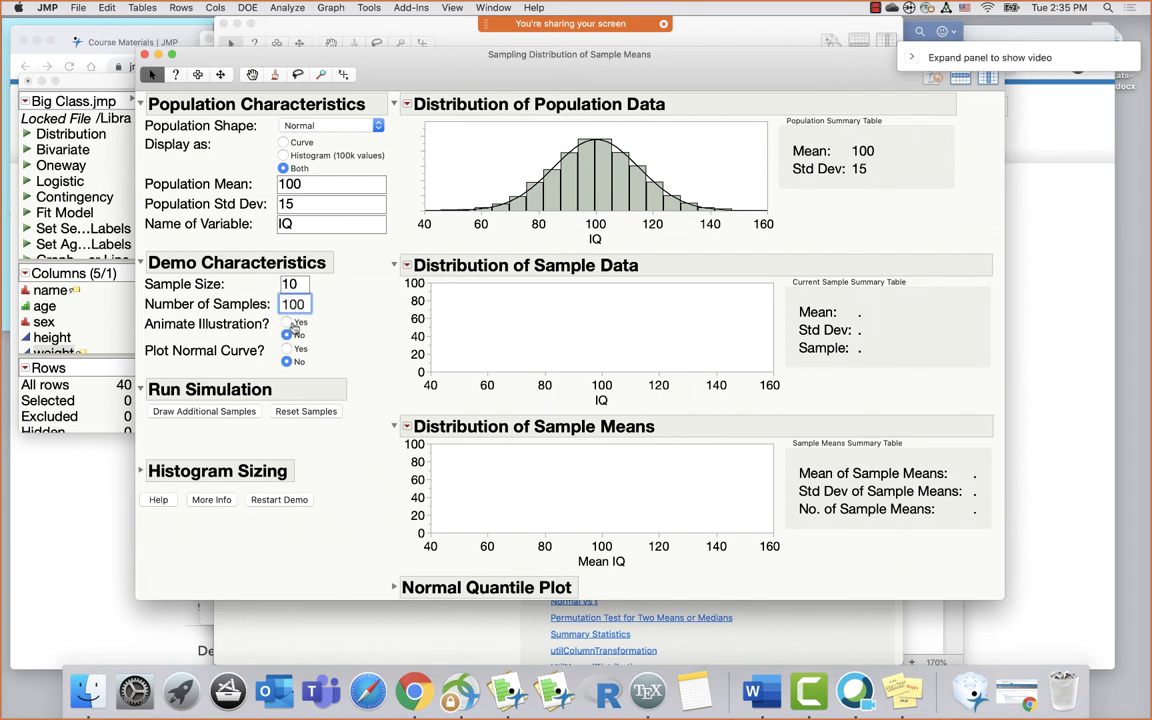
Draw the samples with the animated illustration and plotted normal curve turned on, and close the module
click(288, 322)
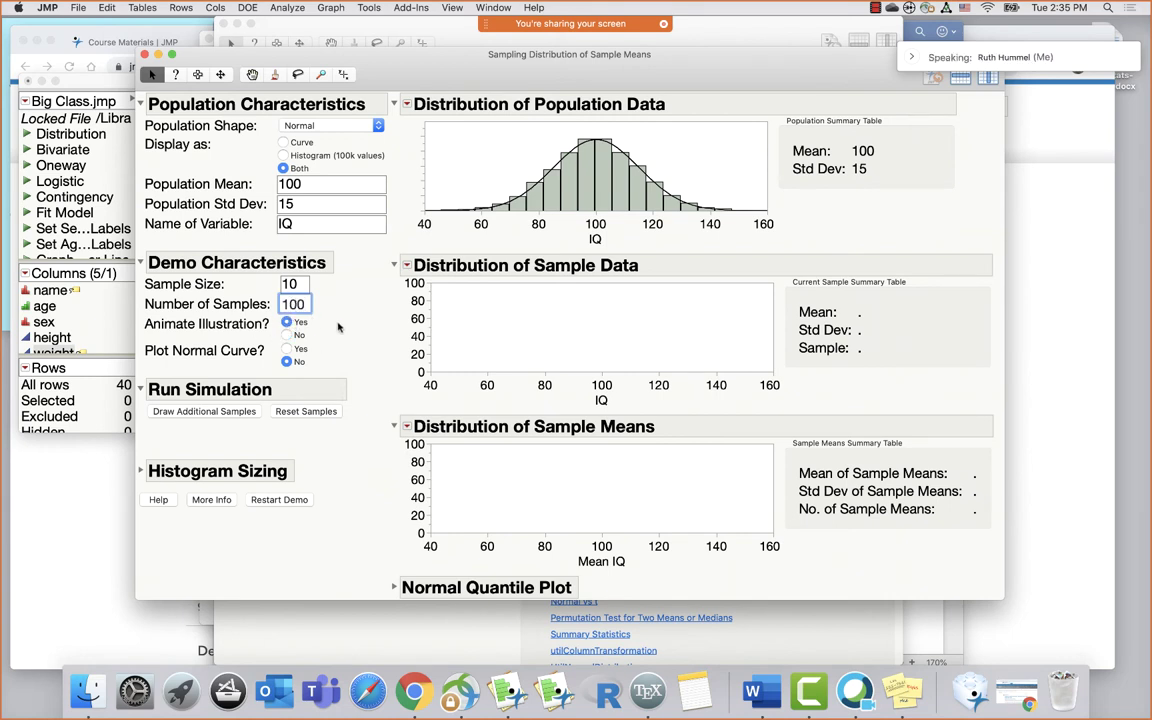
click(288, 349)
click(227, 412)
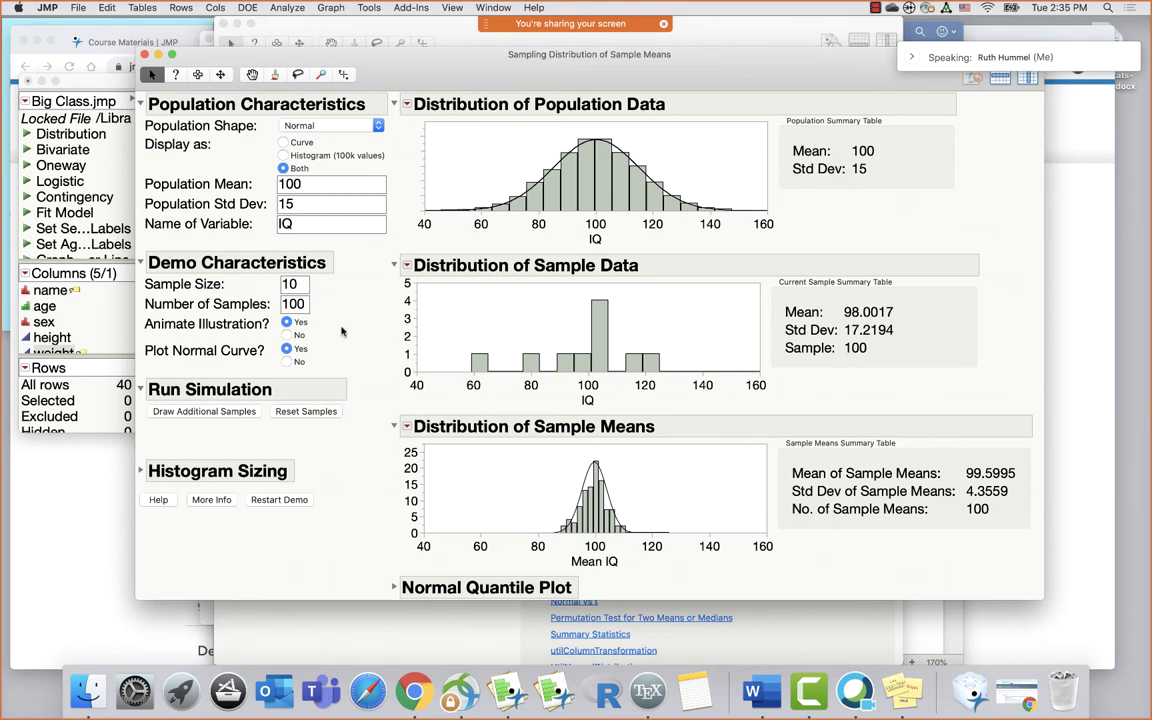
click(145, 55)
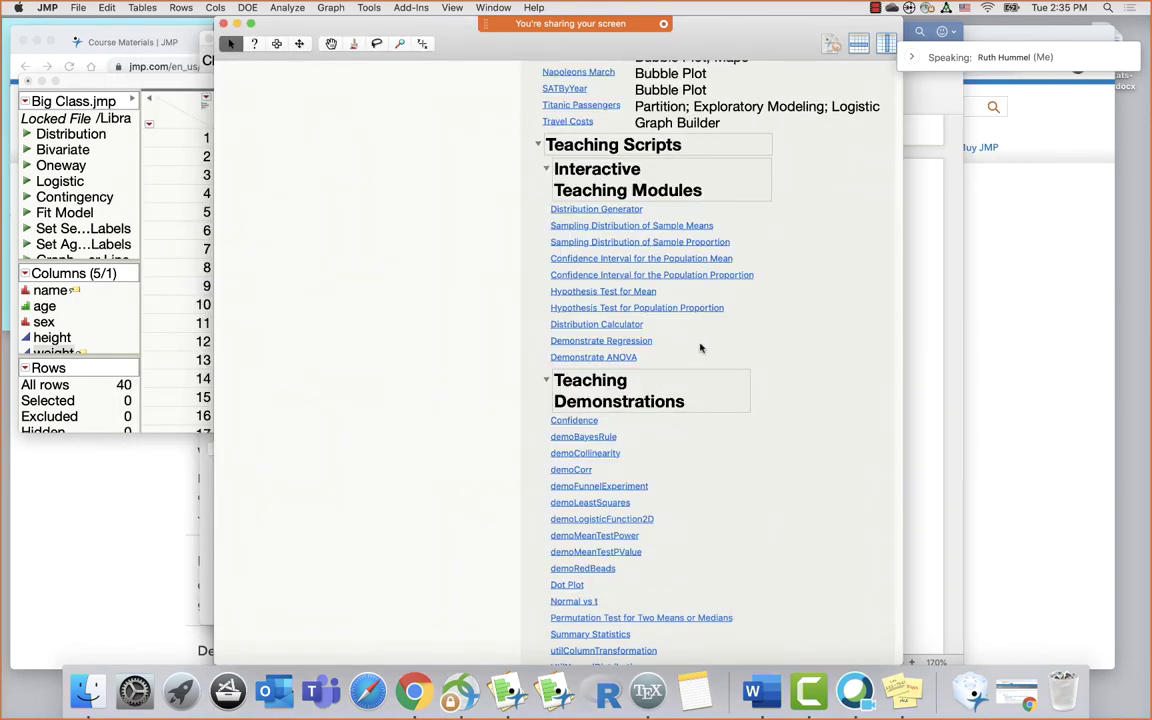
Open the Demonstrate Regression module and add three points among the higher predictor values of the sample scatterplot
click(630, 341)
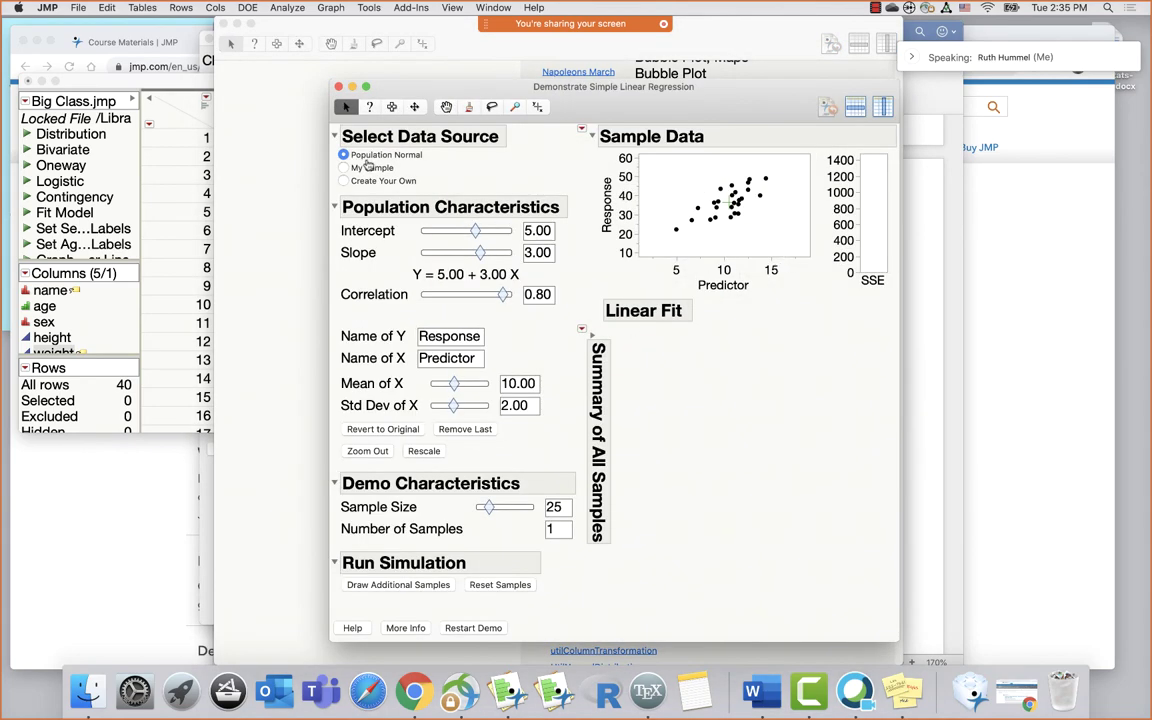
click(776, 209)
click(787, 178)
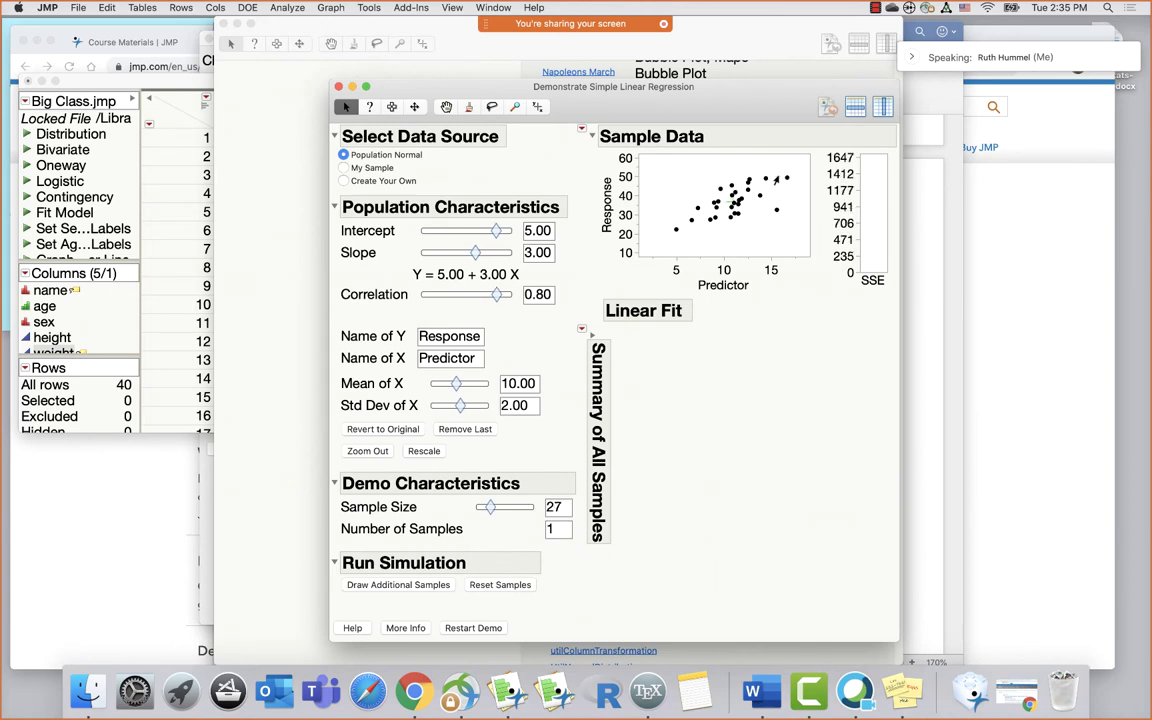
click(748, 168)
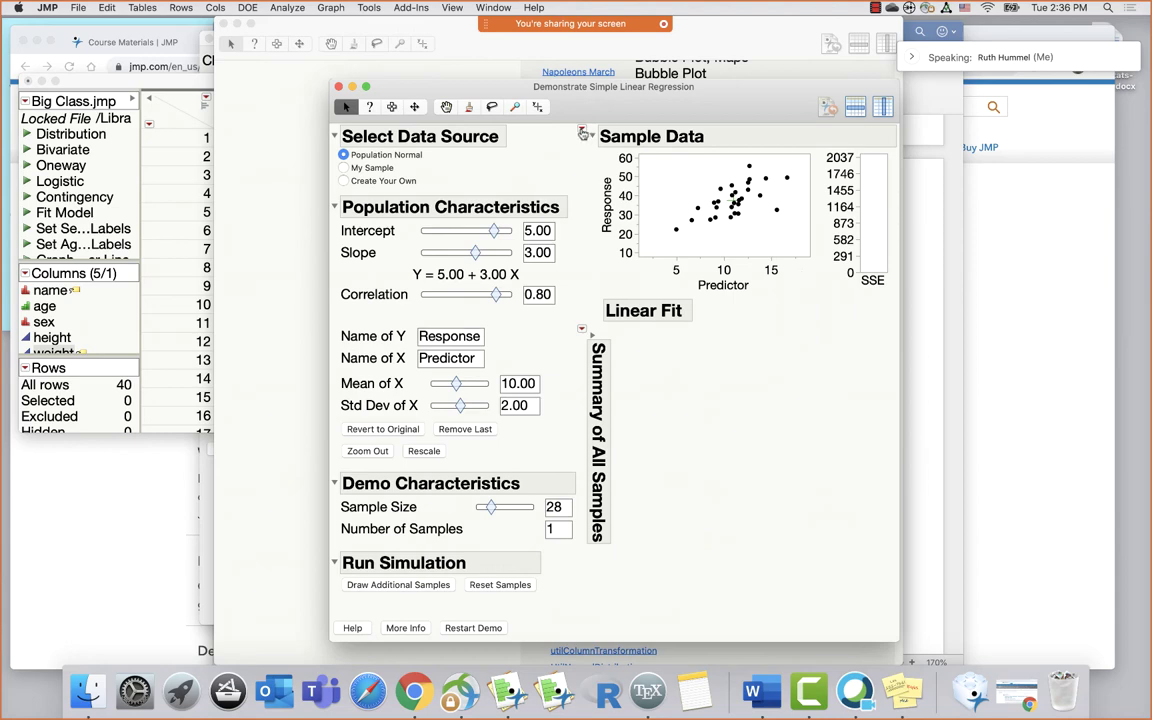
click(344, 181)
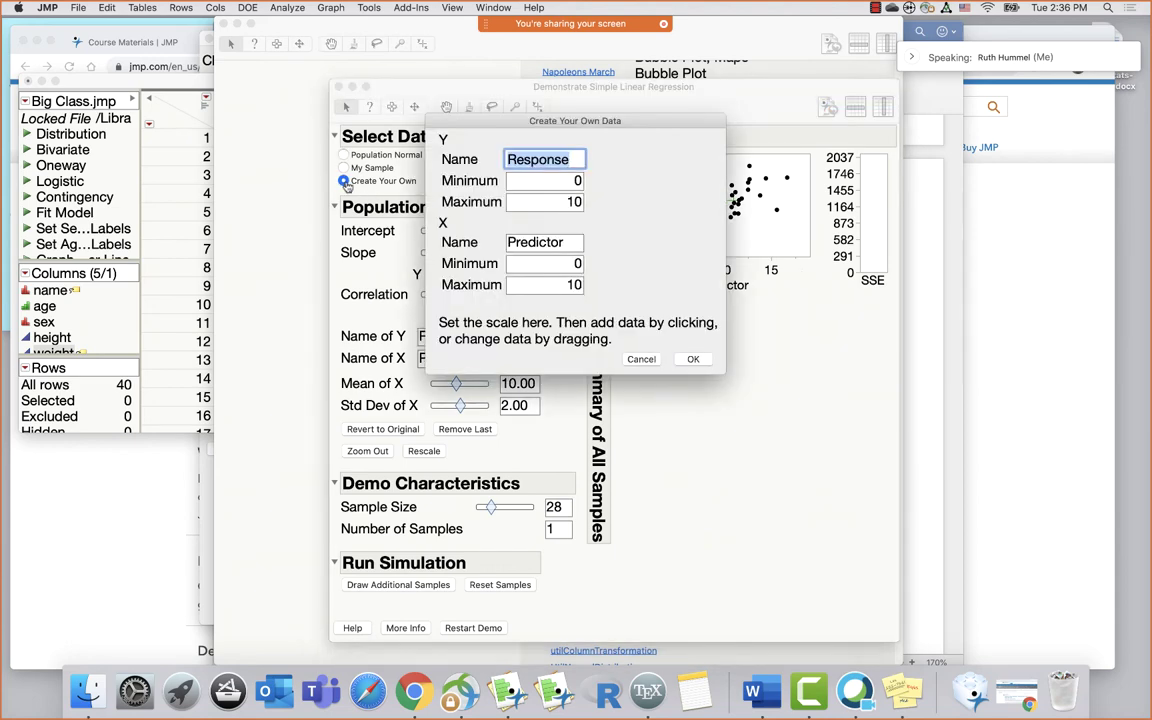
click(641, 359)
click(582, 129)
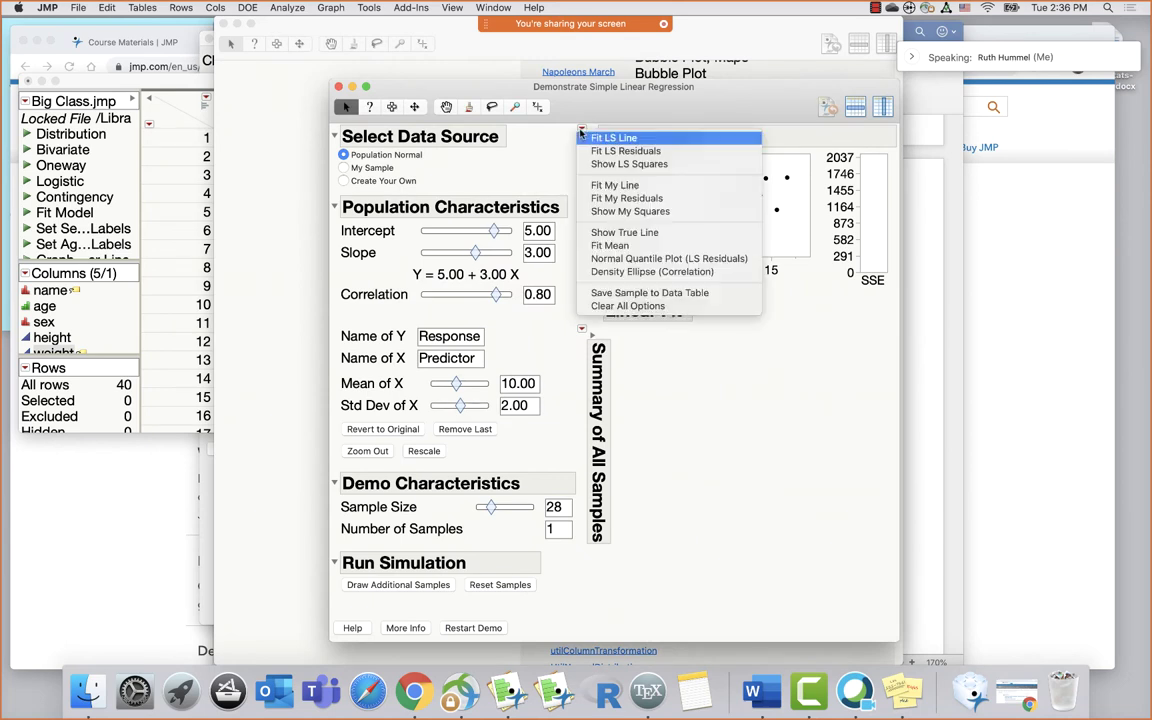
click(625, 305)
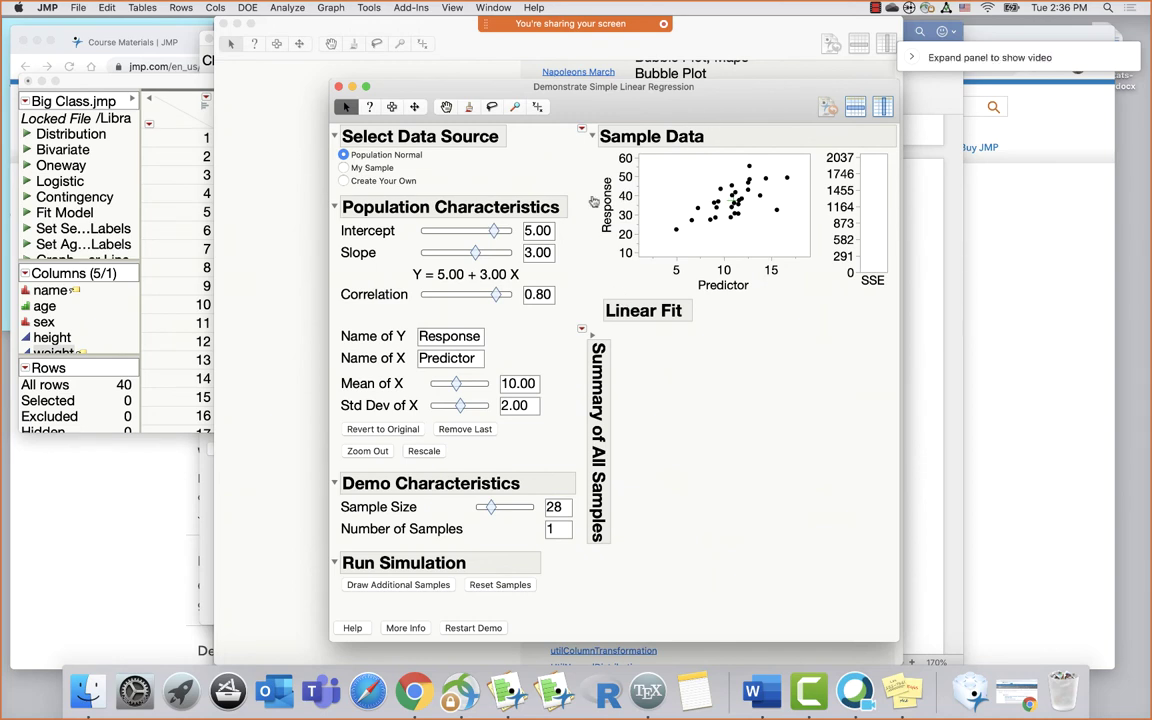
click(343, 167)
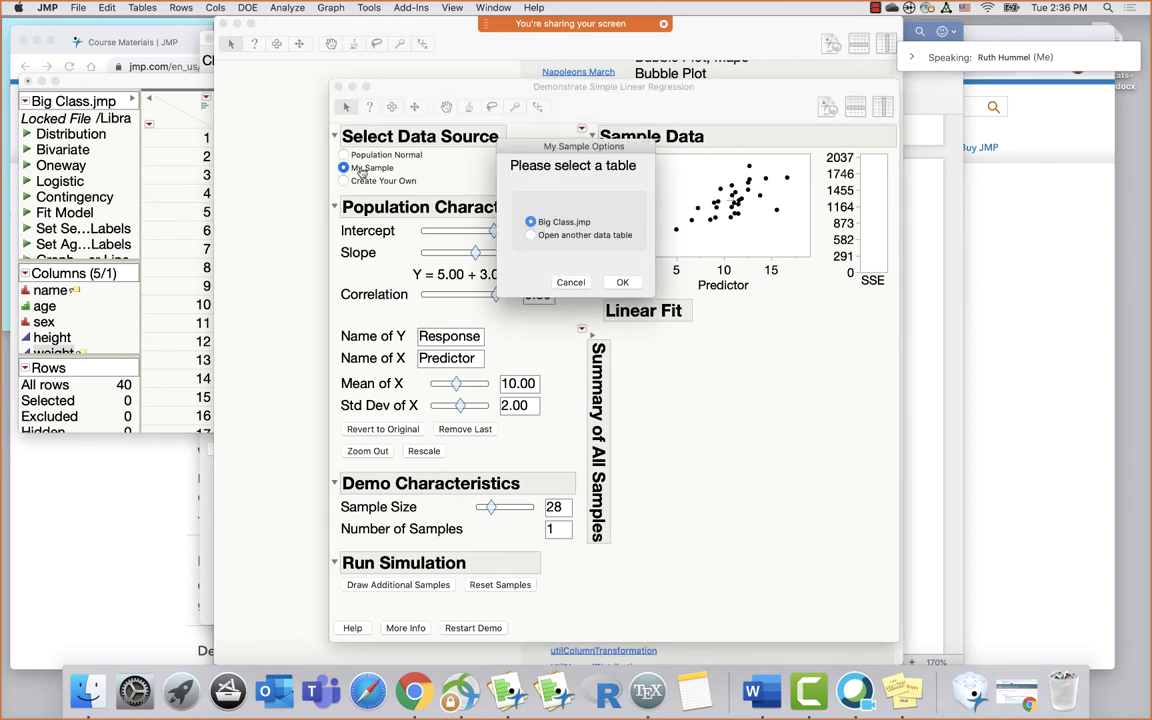
click(617, 285)
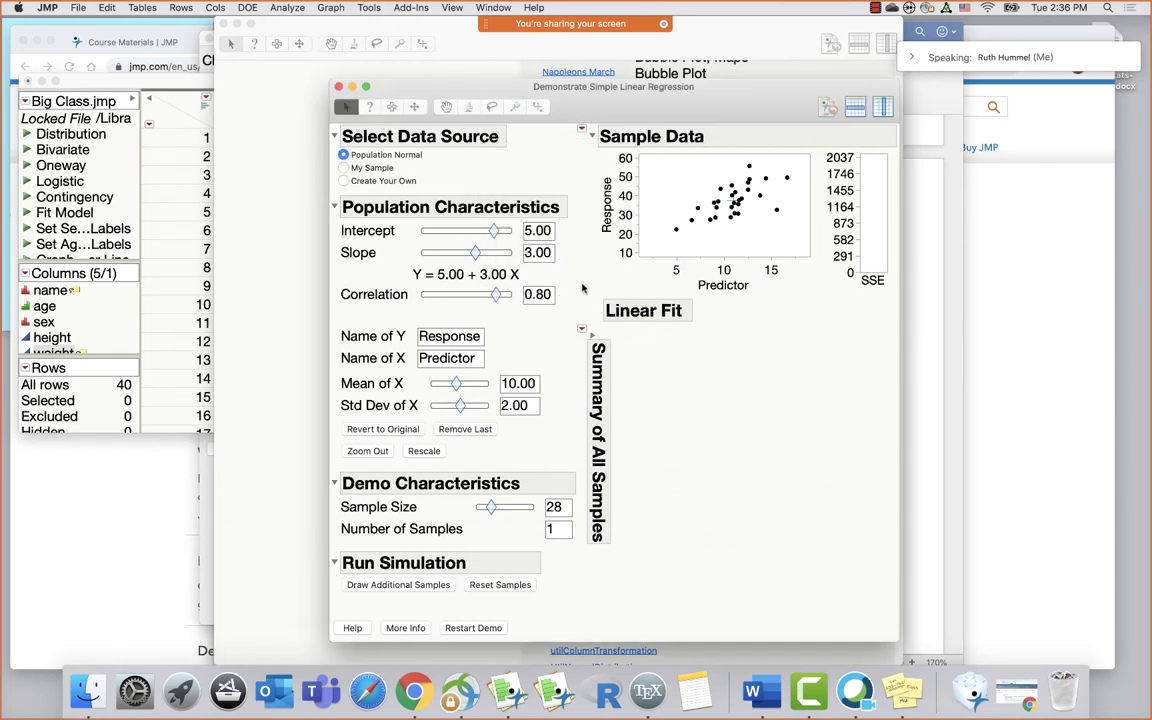
Add a scattered group of points at predictor values of about 2 to 5, spanning low to high responses
click(677, 204)
click(658, 187)
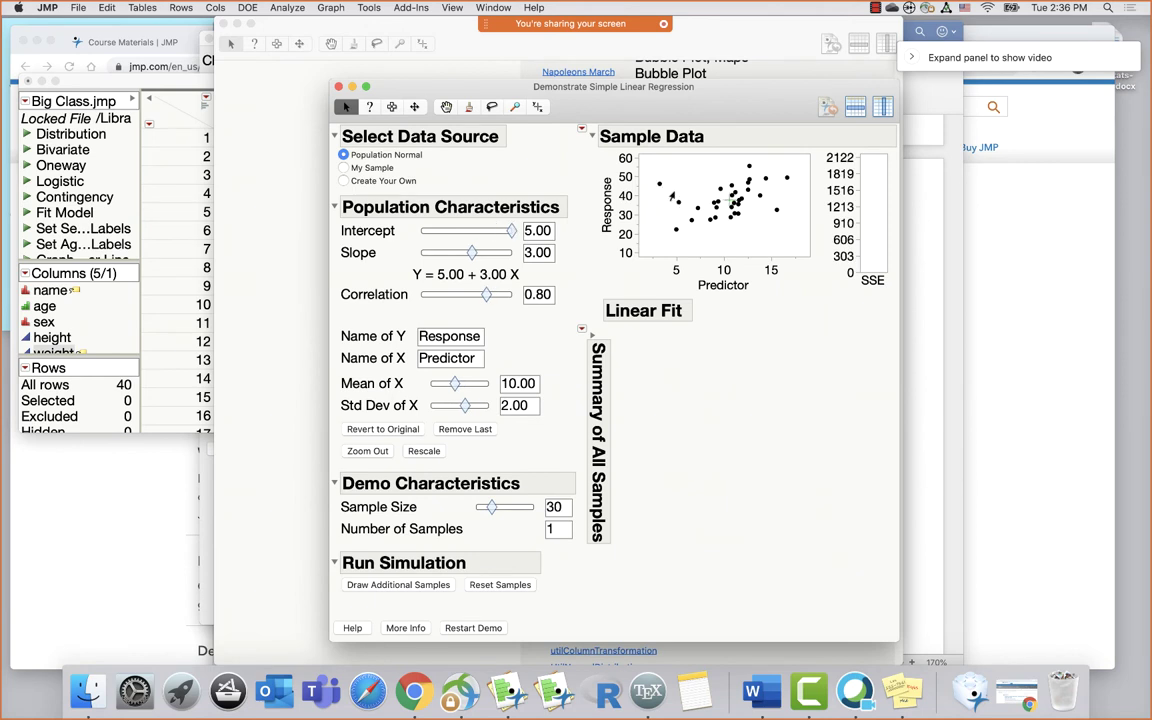
click(669, 205)
click(676, 227)
click(676, 222)
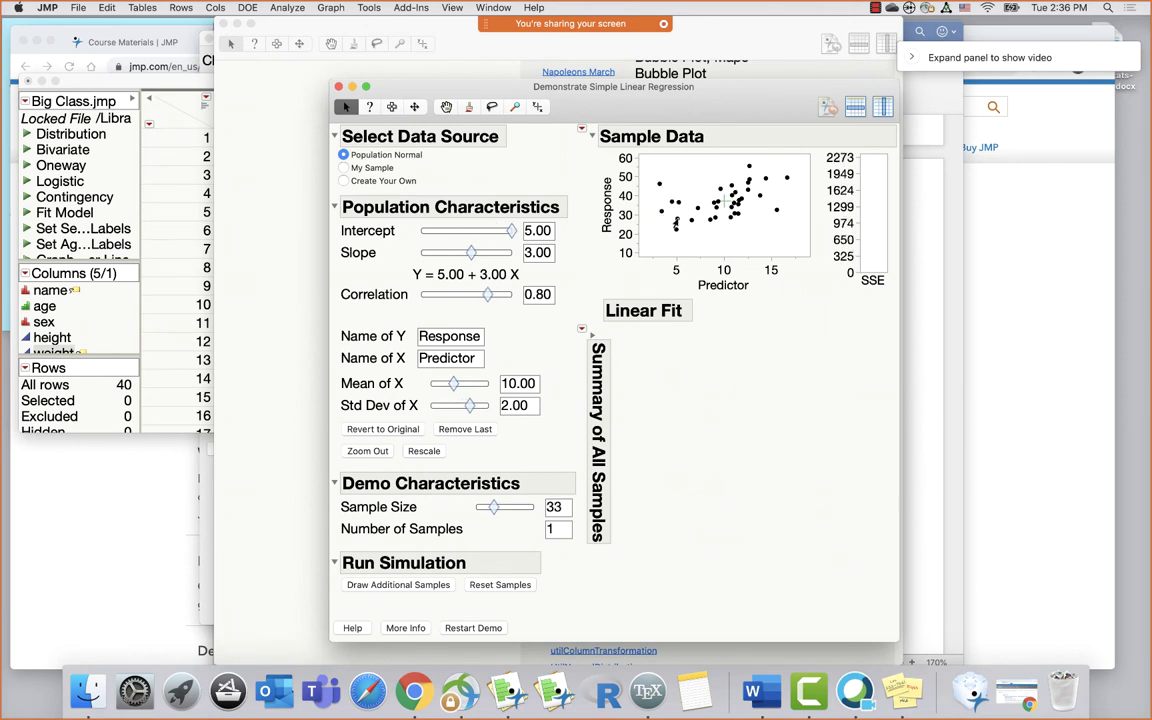
click(653, 163)
click(651, 183)
click(664, 167)
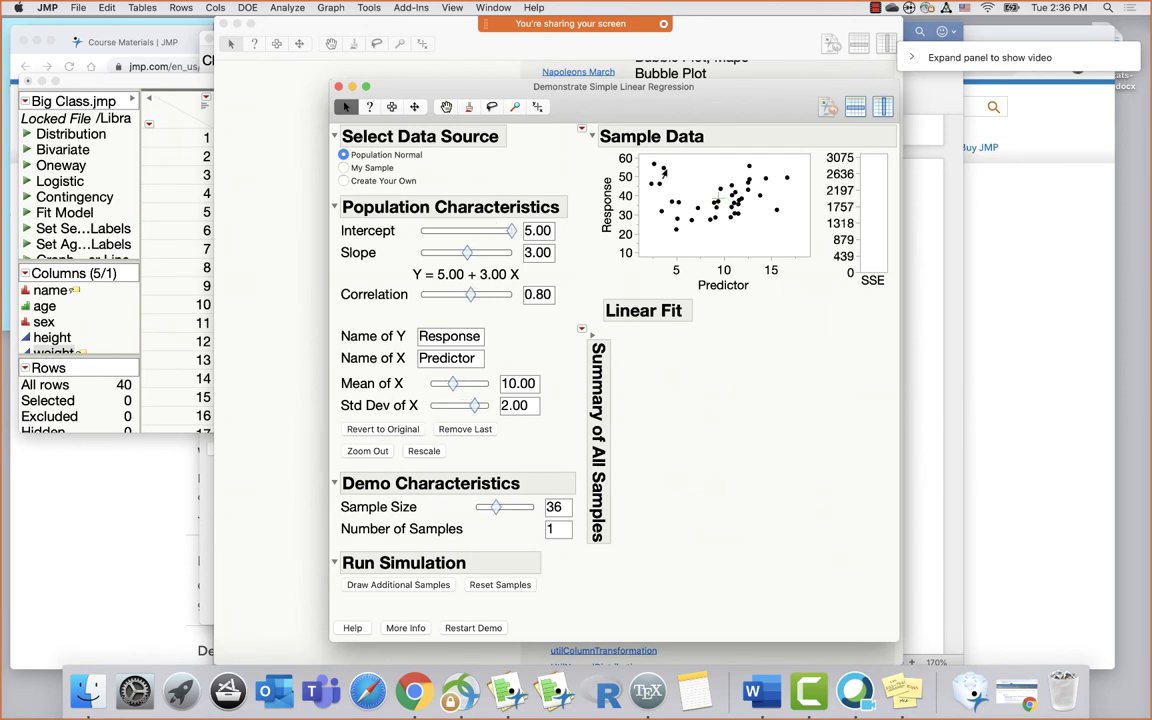
click(669, 174)
click(668, 188)
Add a point near predictor 15 and response 57, and extend the Response axis up to 80
click(769, 167)
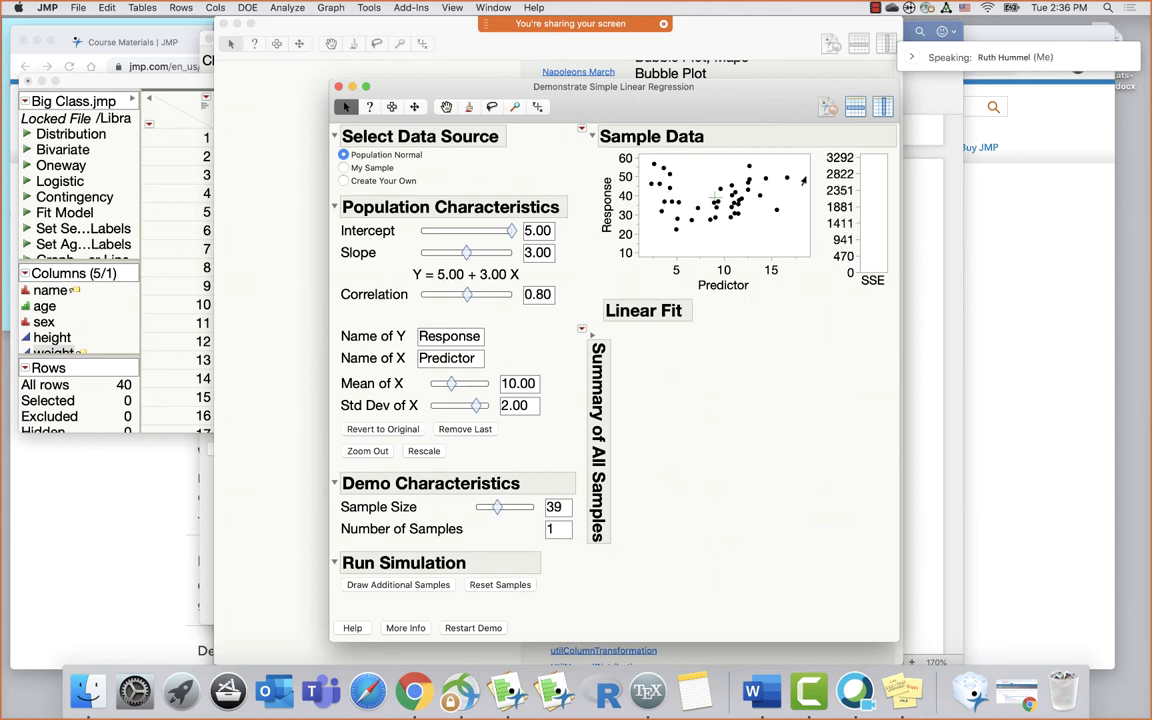
click(769, 163)
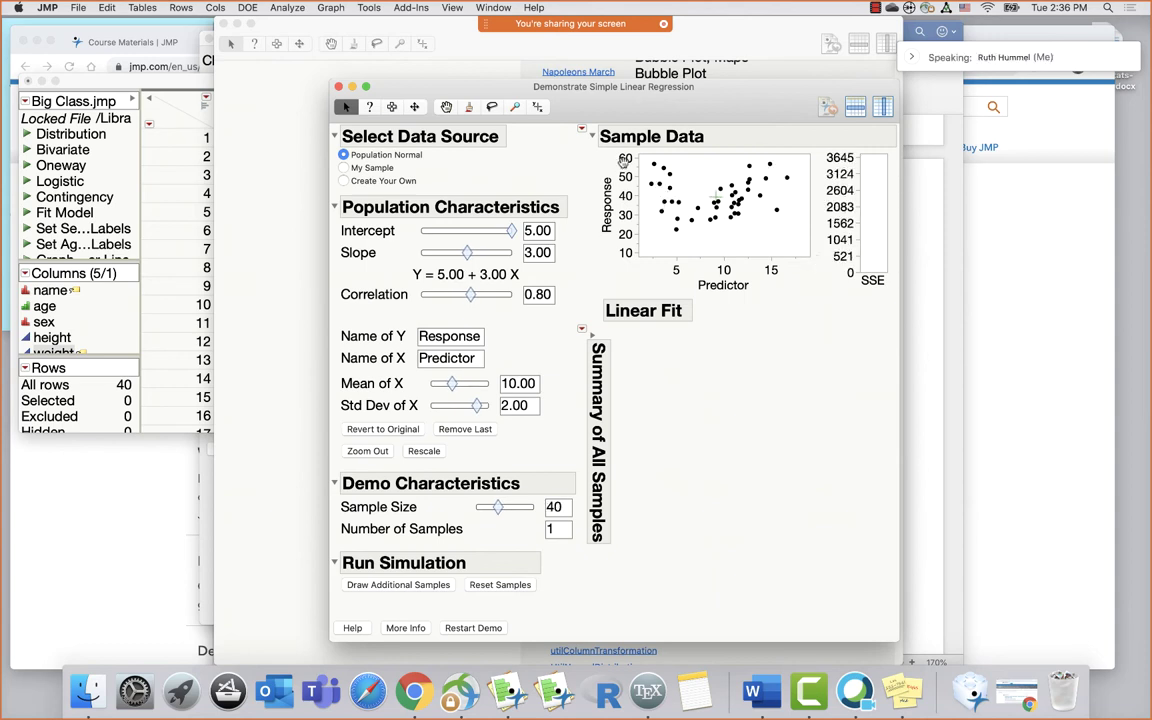
drag(625, 180, 625, 208)
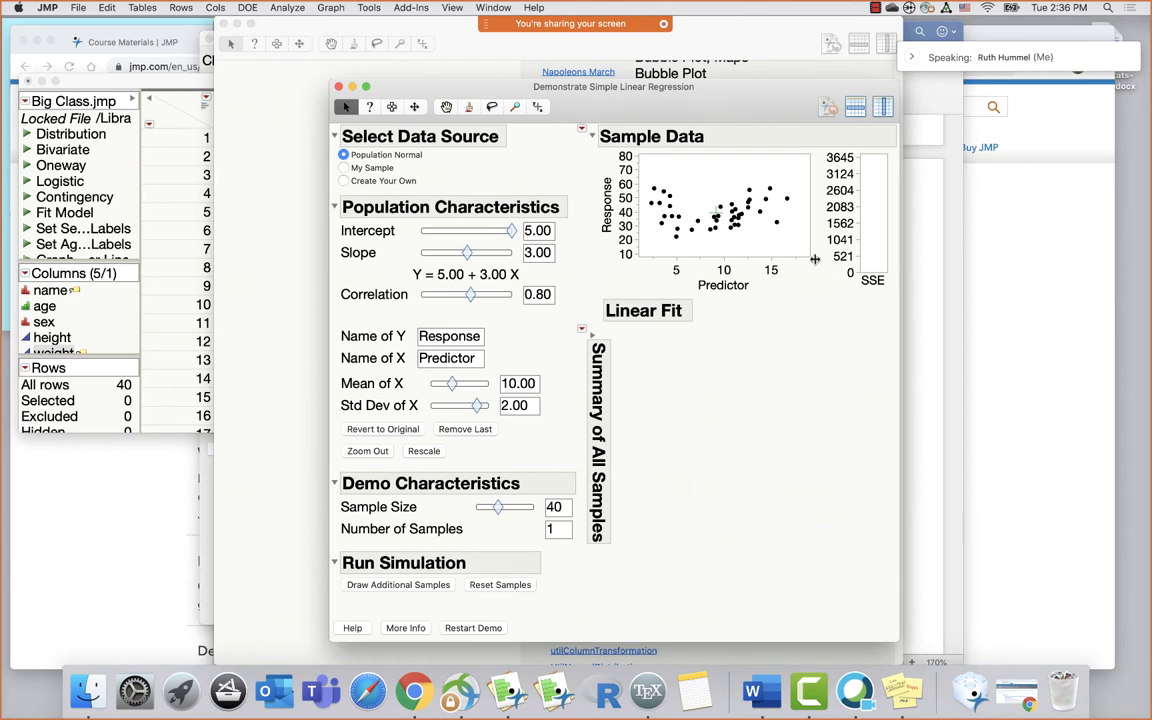
Enlarge the sample scatterplot and add six points at predictor values of about 14 to 17 with responses of about 62 to 75
drag(808, 257, 858, 285)
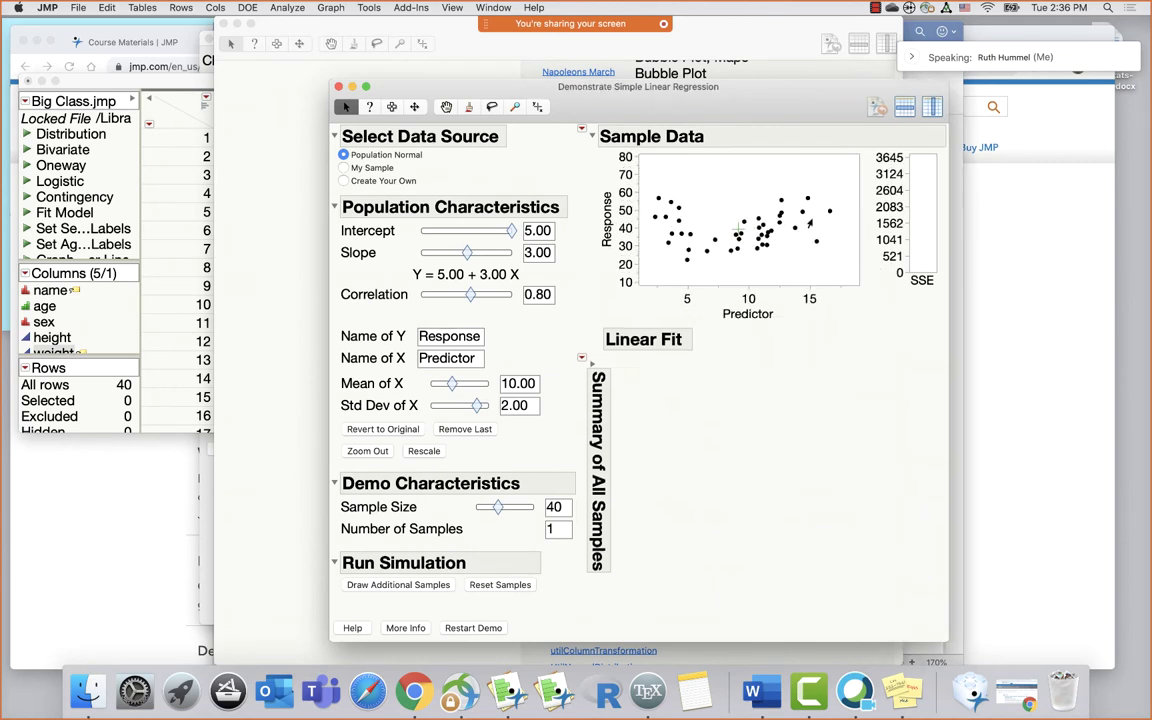
click(810, 165)
click(830, 165)
click(817, 177)
click(802, 184)
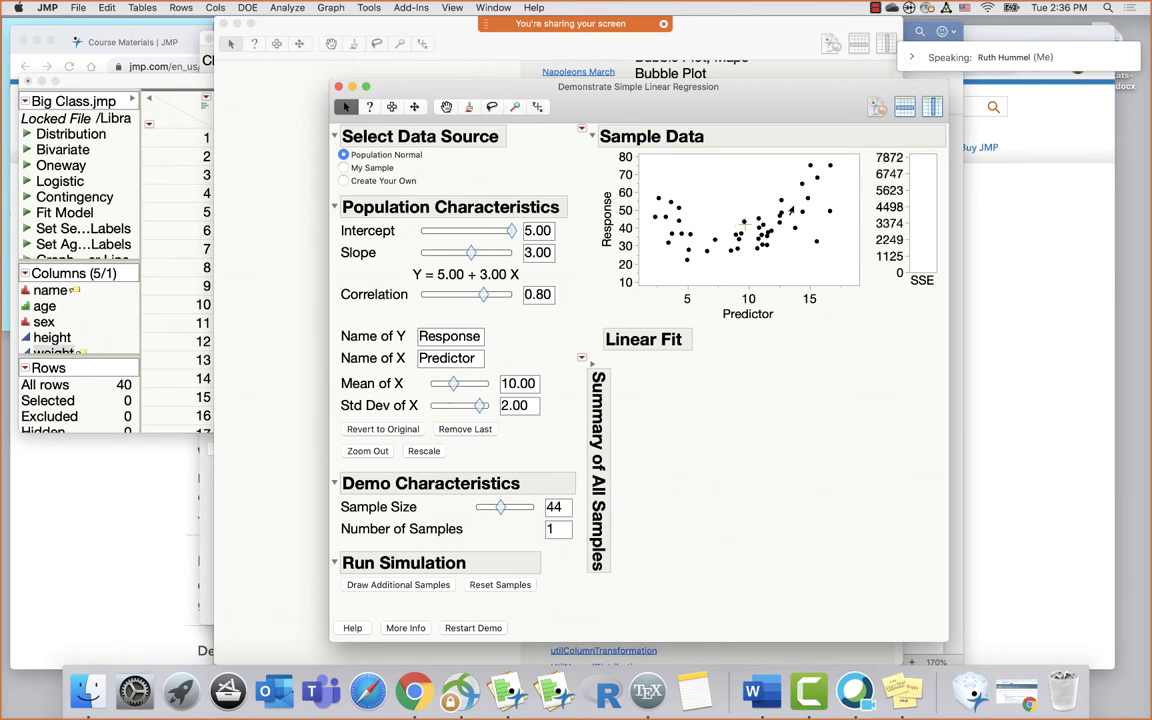
click(836, 170)
click(822, 188)
Add points near predictor 6 and response 28, plus one near predictor 3 and response 67
click(706, 250)
click(699, 253)
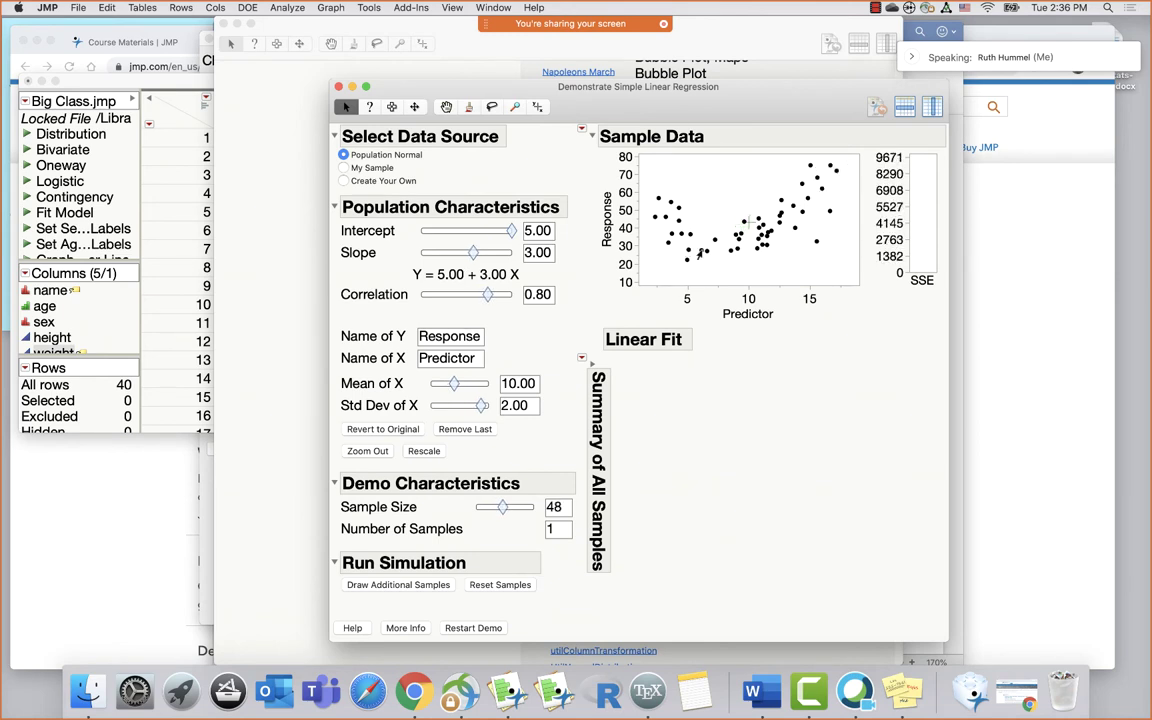
right_click(655, 215)
key(Escape)
click(662, 182)
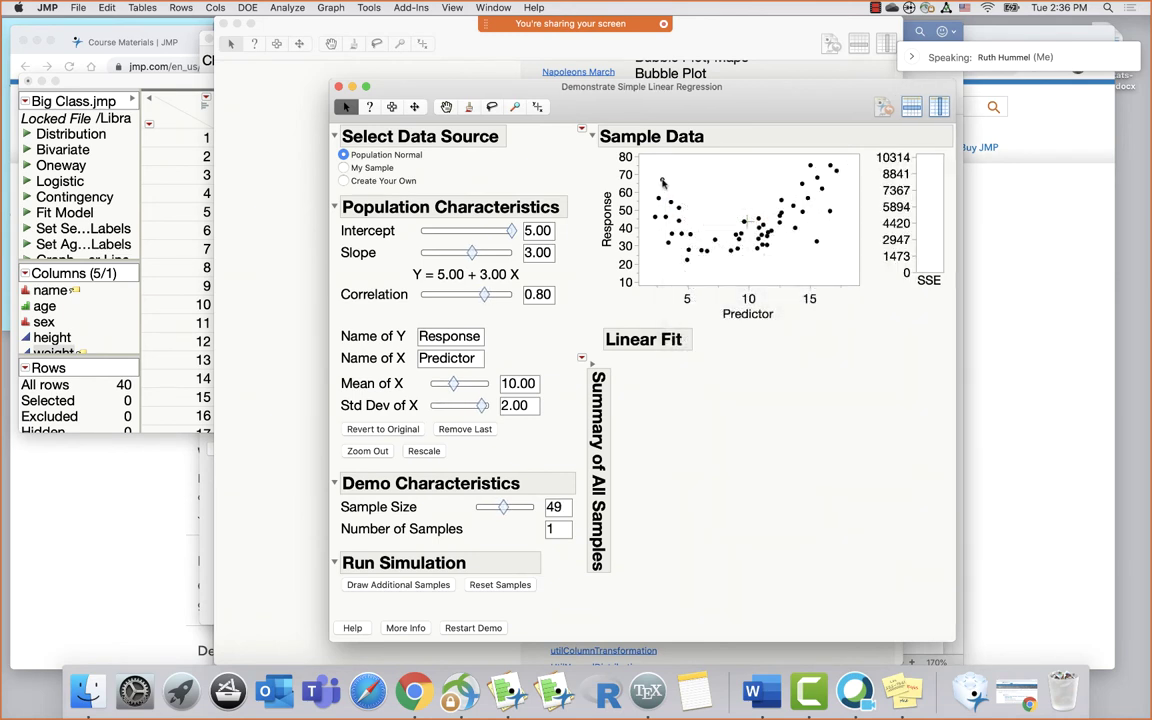
Save the sample to a data table, view it beside the scatterplot, and close the table without saving
click(582, 131)
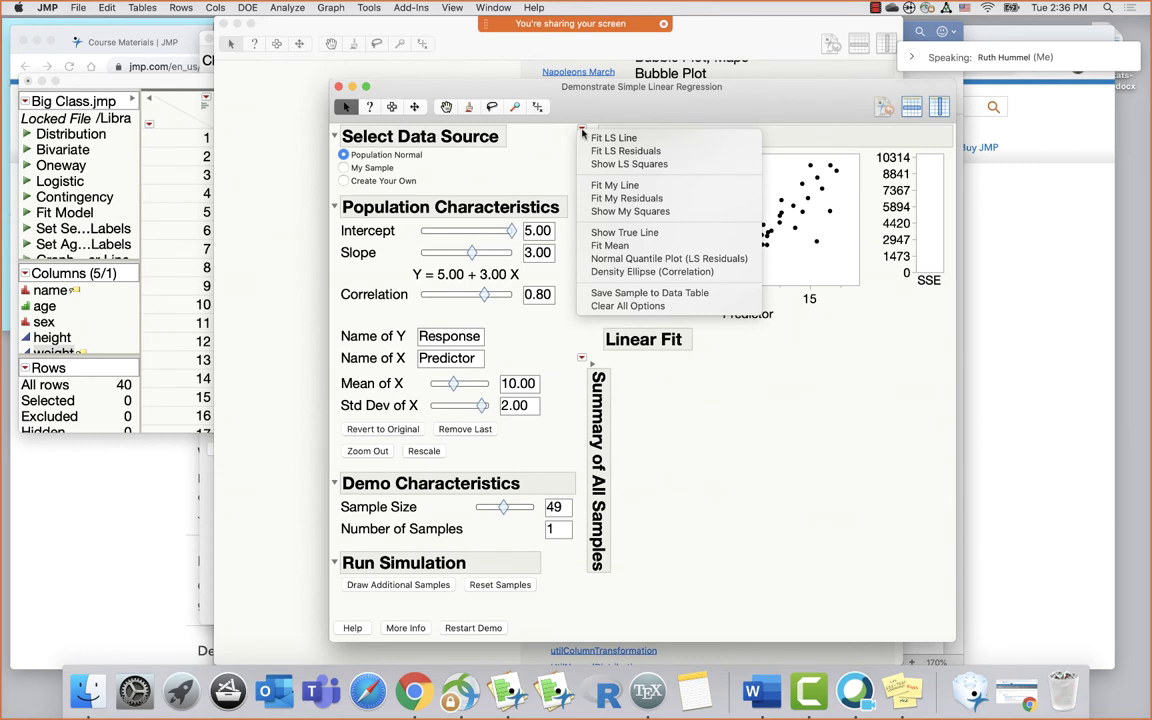
click(660, 293)
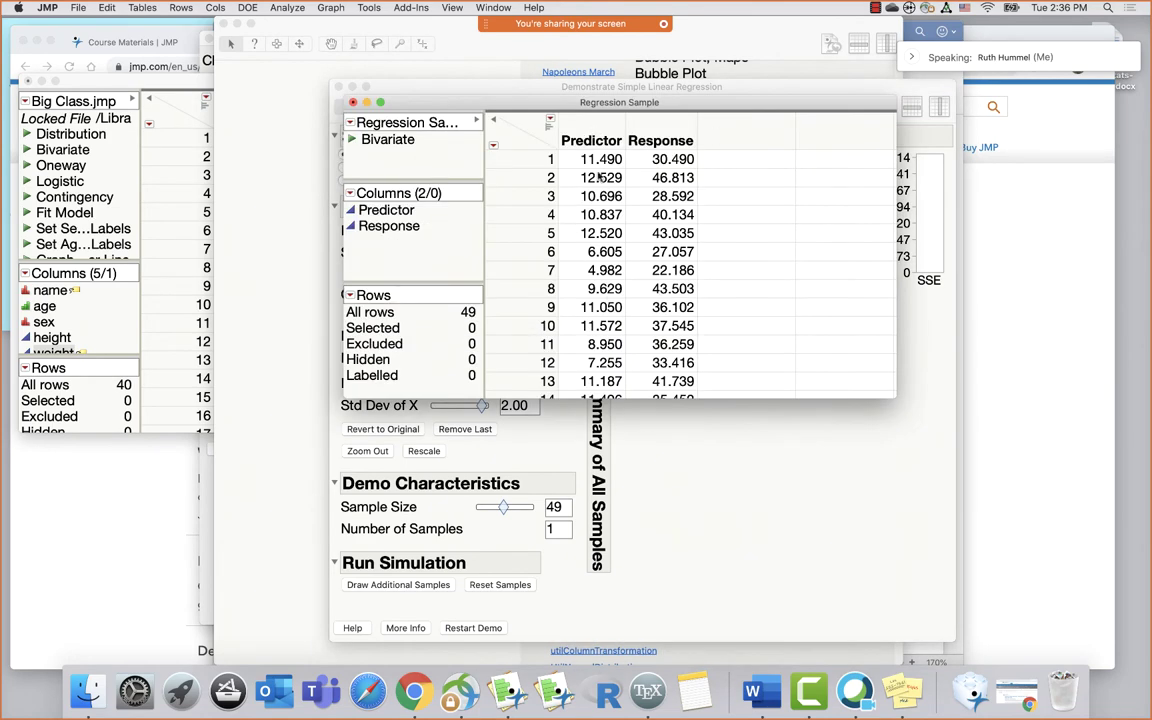
drag(675, 105, 441, 213)
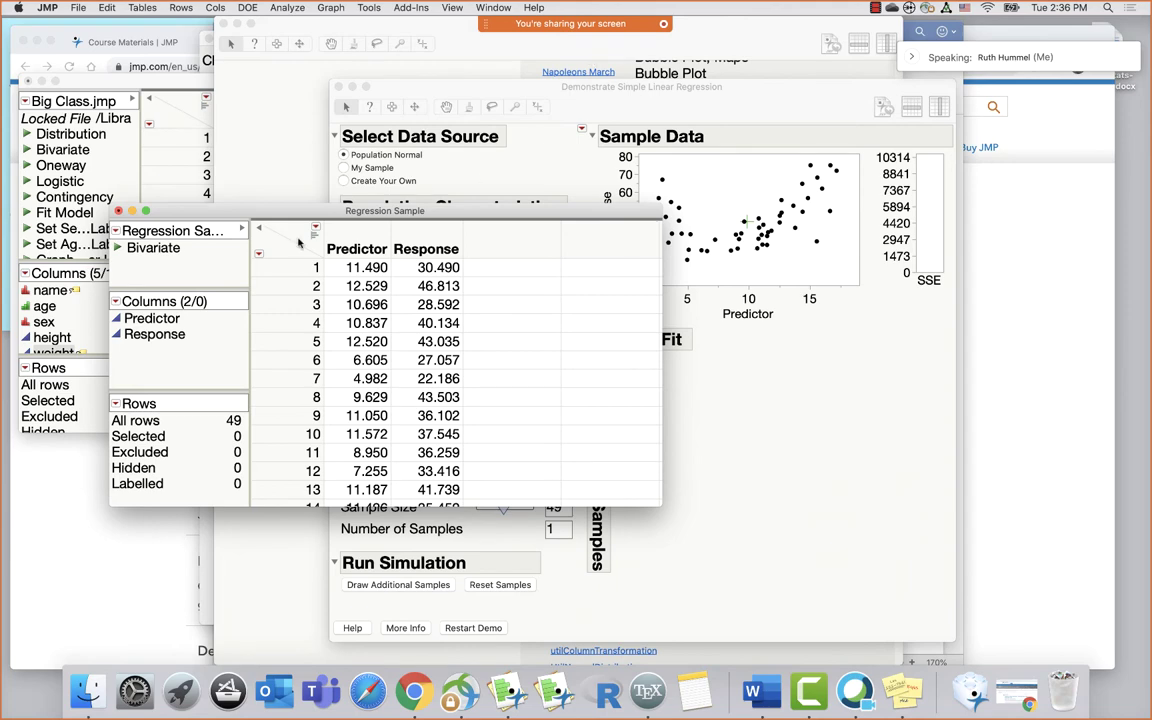
click(118, 211)
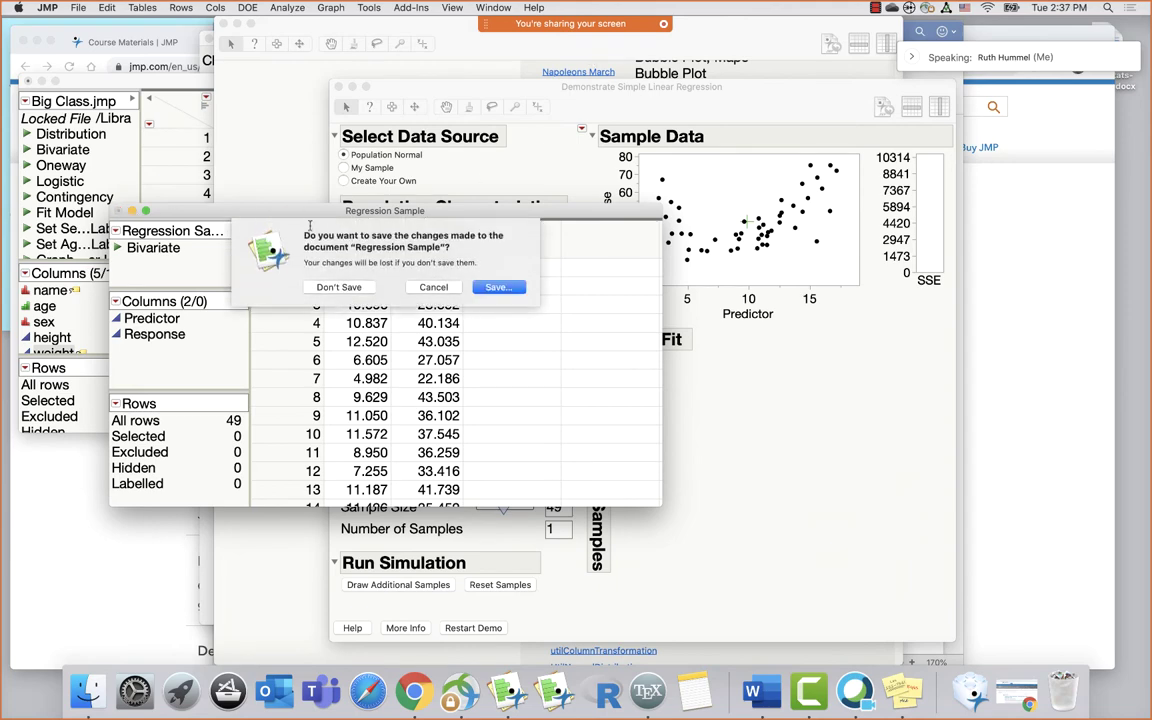
click(332, 287)
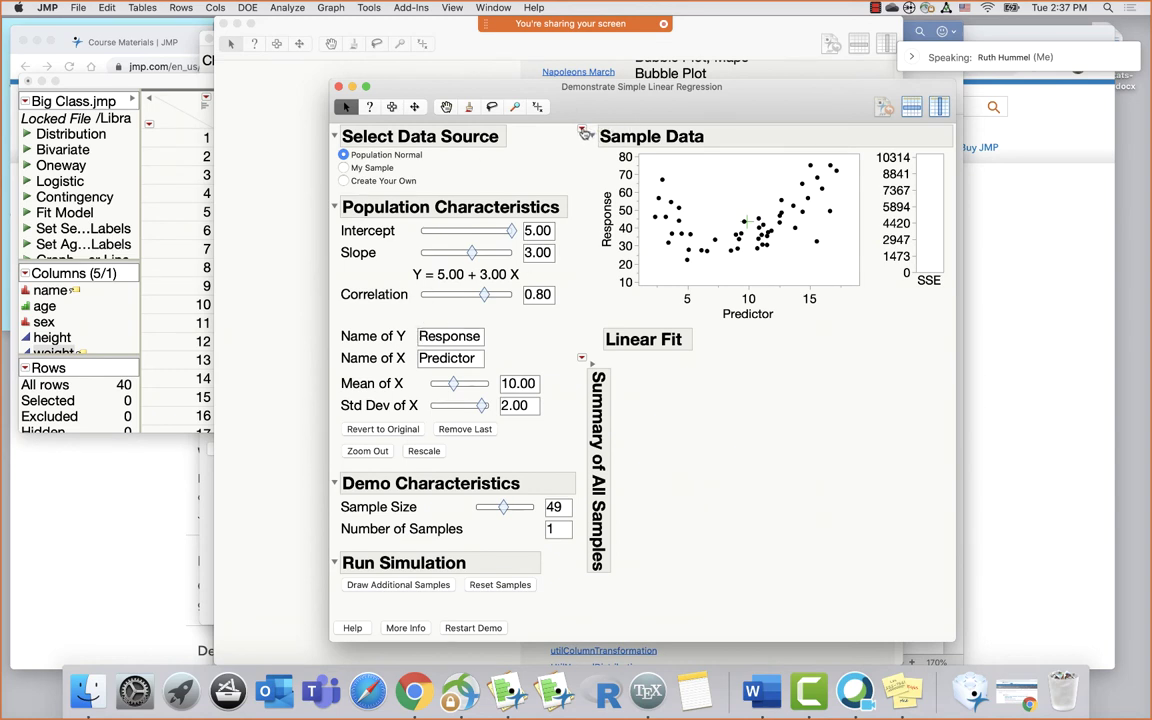
Add a My Line fit and move its ends to about predictor 17.5, response 71 and predictor 3, response 20
click(582, 130)
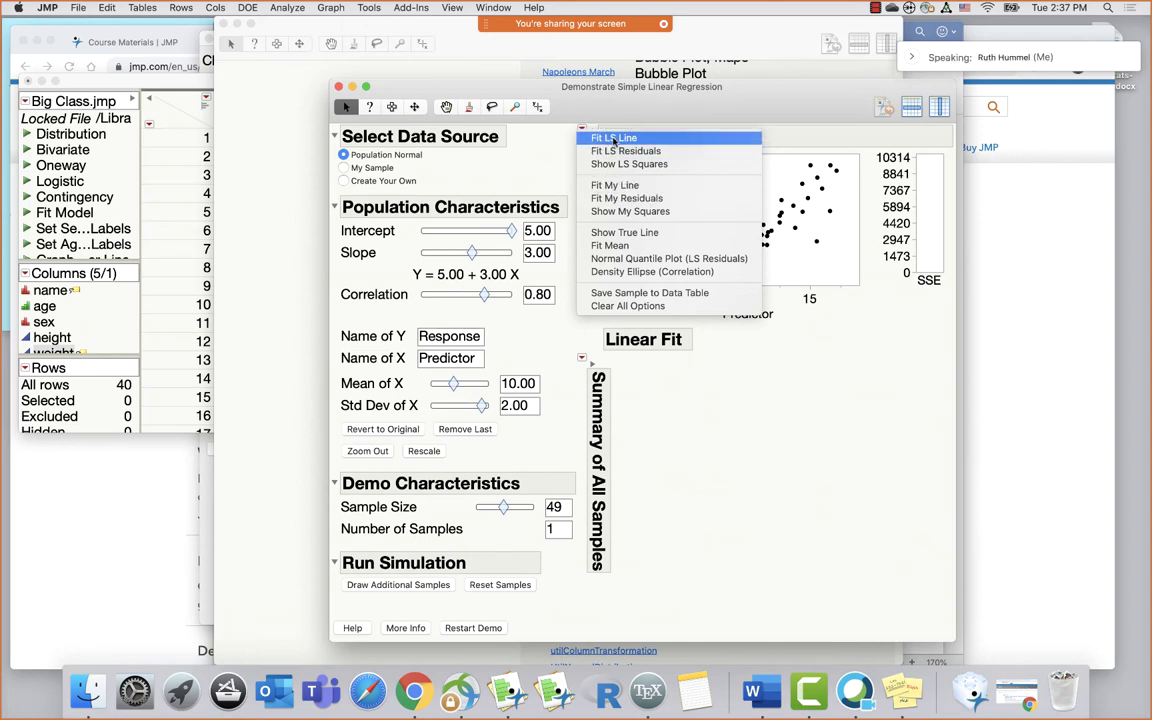
click(612, 186)
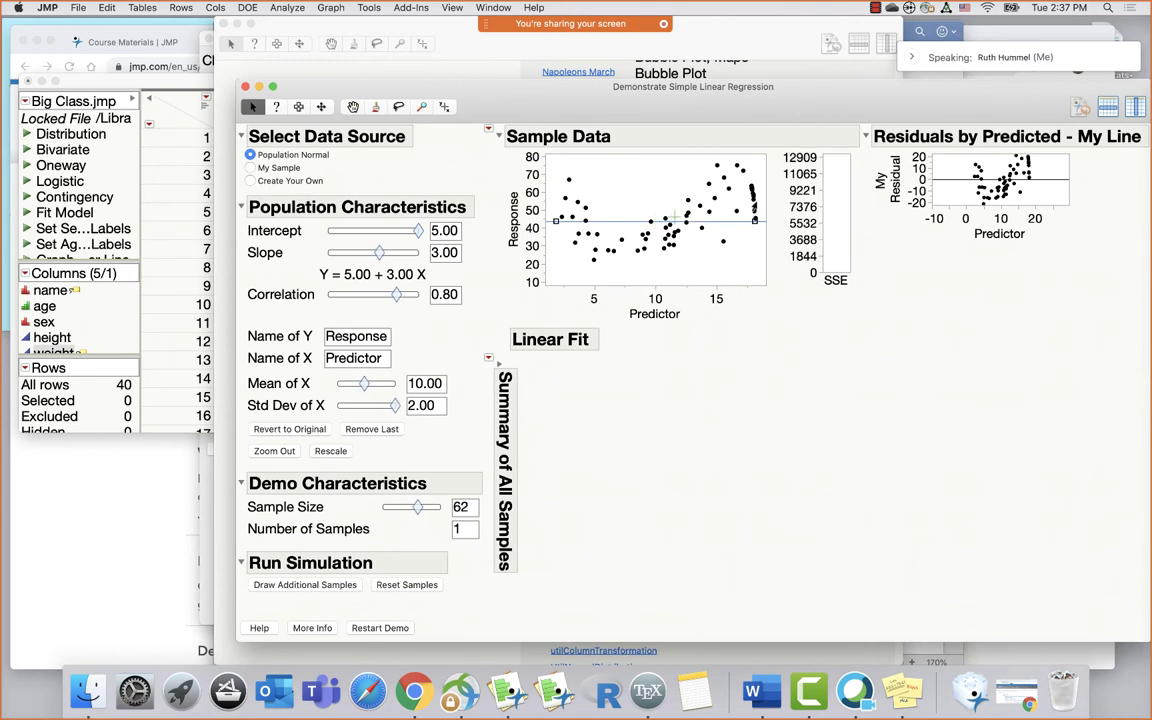
drag(754, 224, 746, 172)
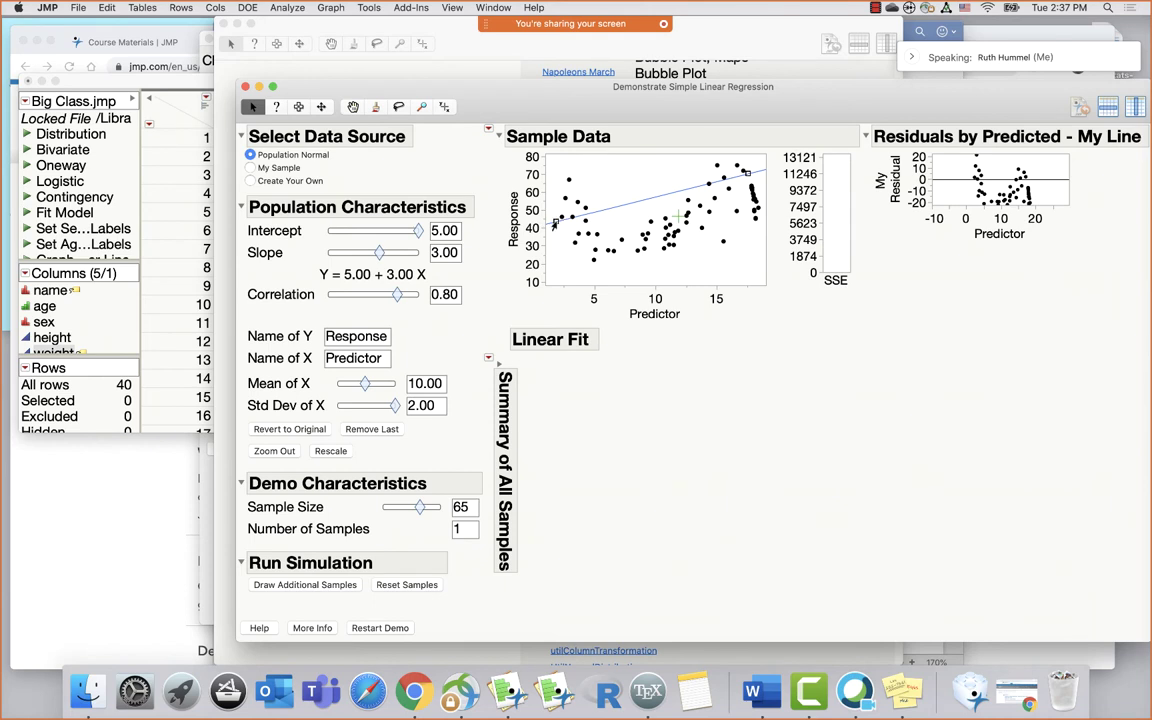
drag(554, 228, 564, 270)
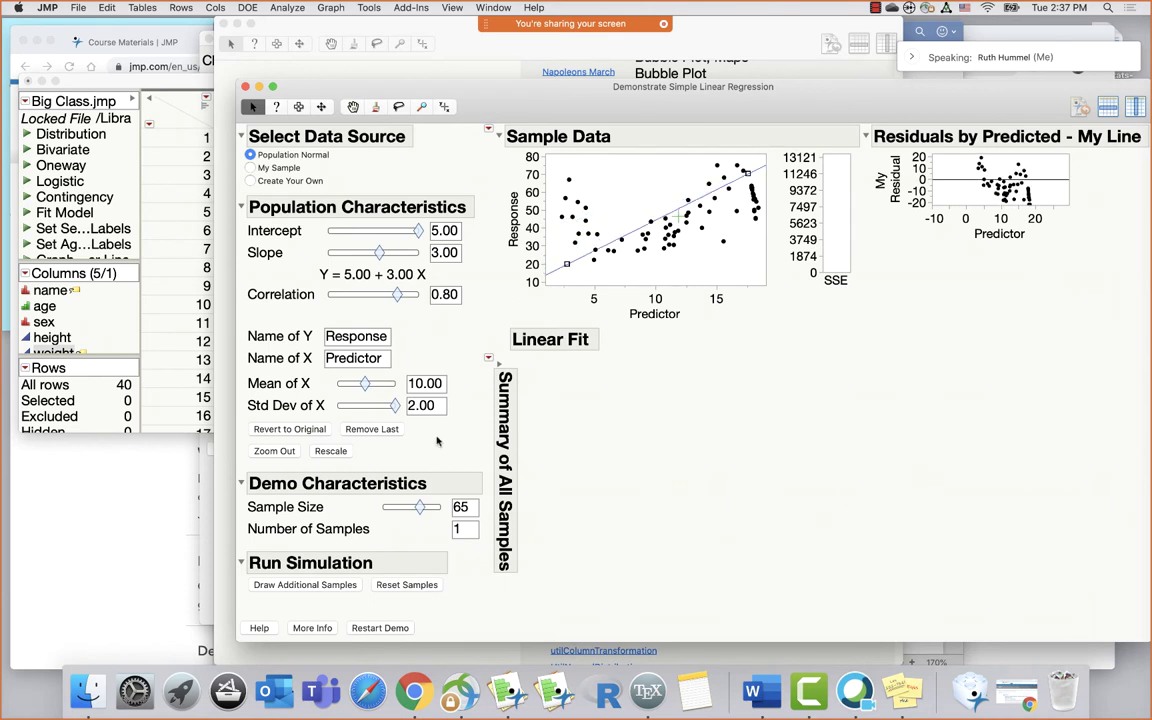
Show the residuals and squares for My Line, and extend the SSE axis to about 18744
click(491, 133)
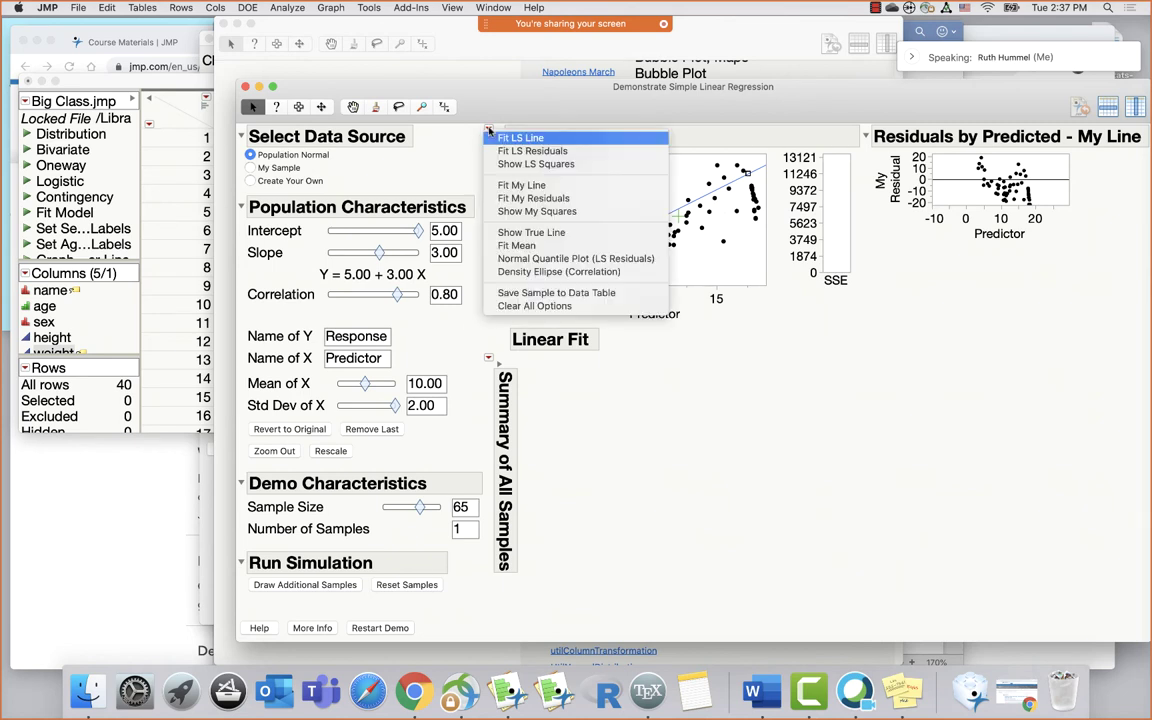
click(519, 196)
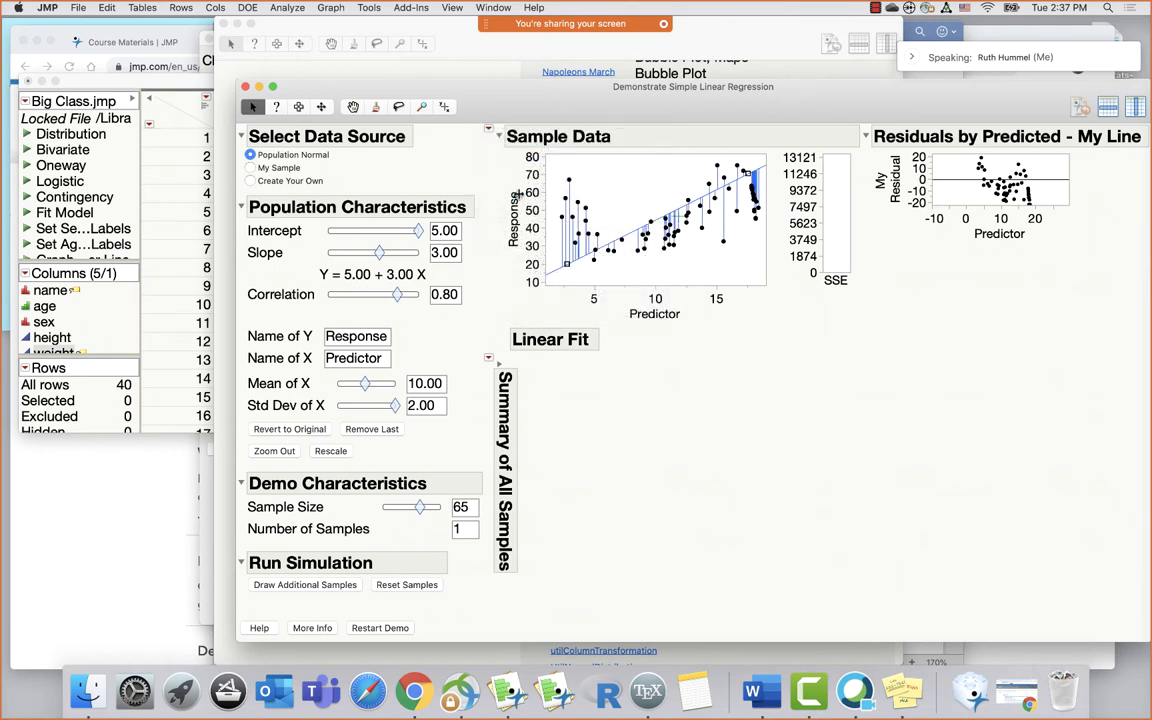
click(489, 129)
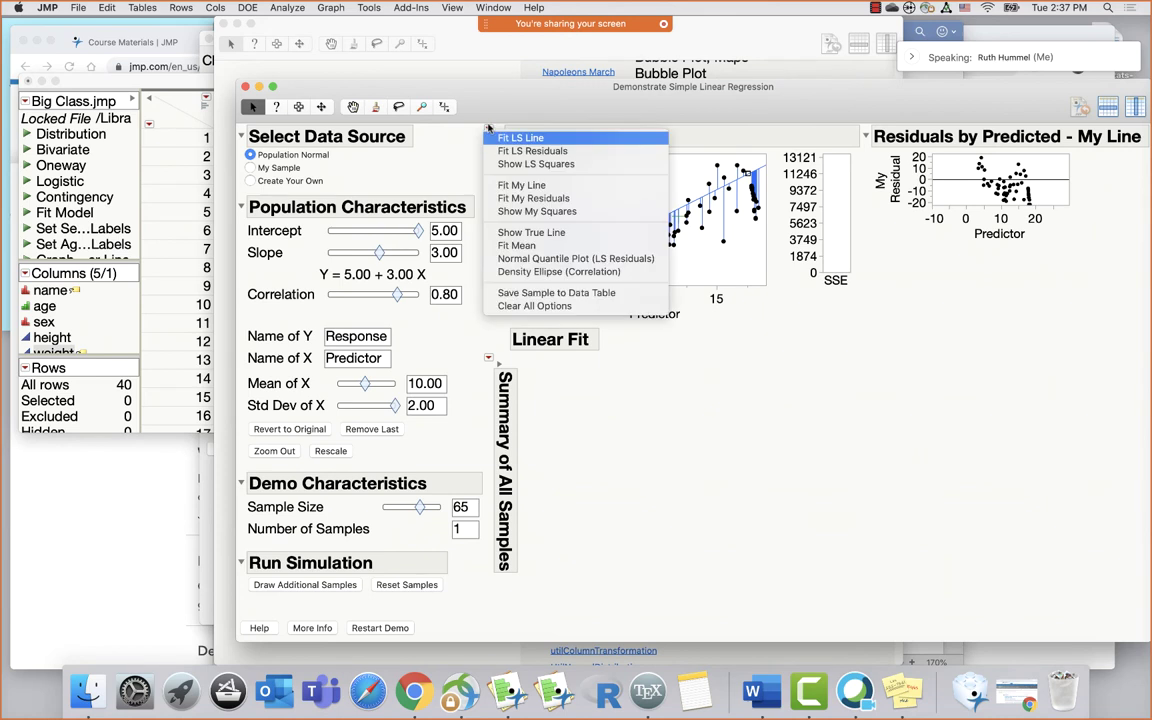
click(537, 211)
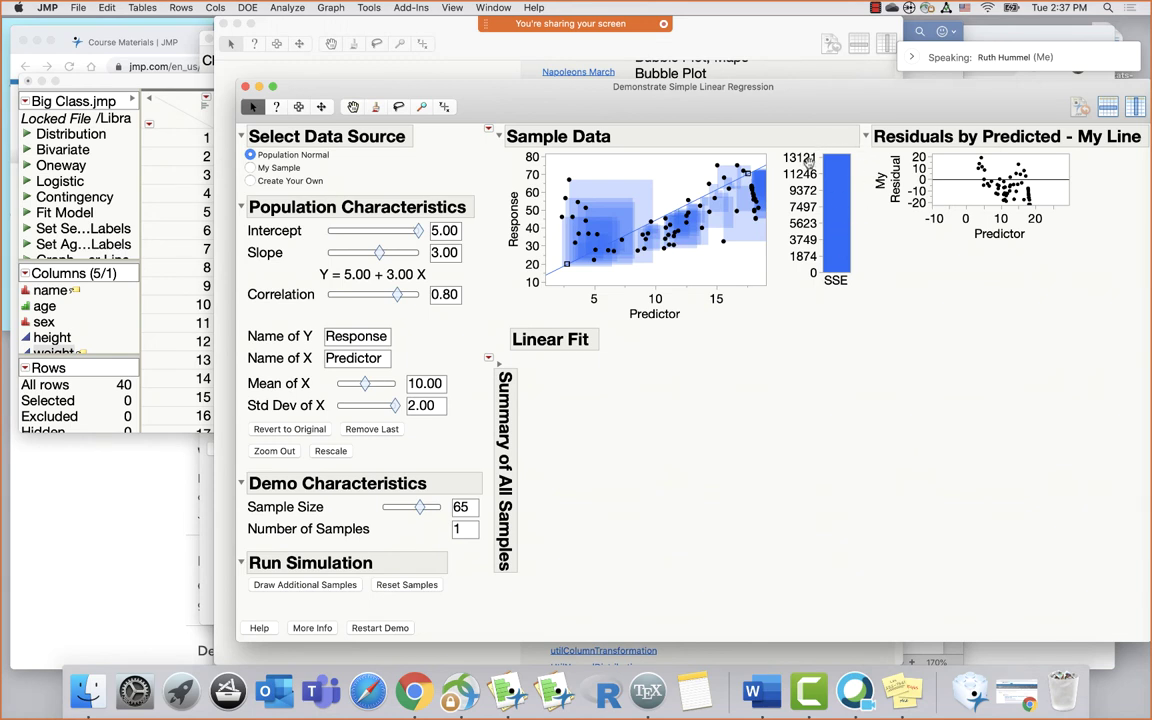
drag(822, 242, 800, 160)
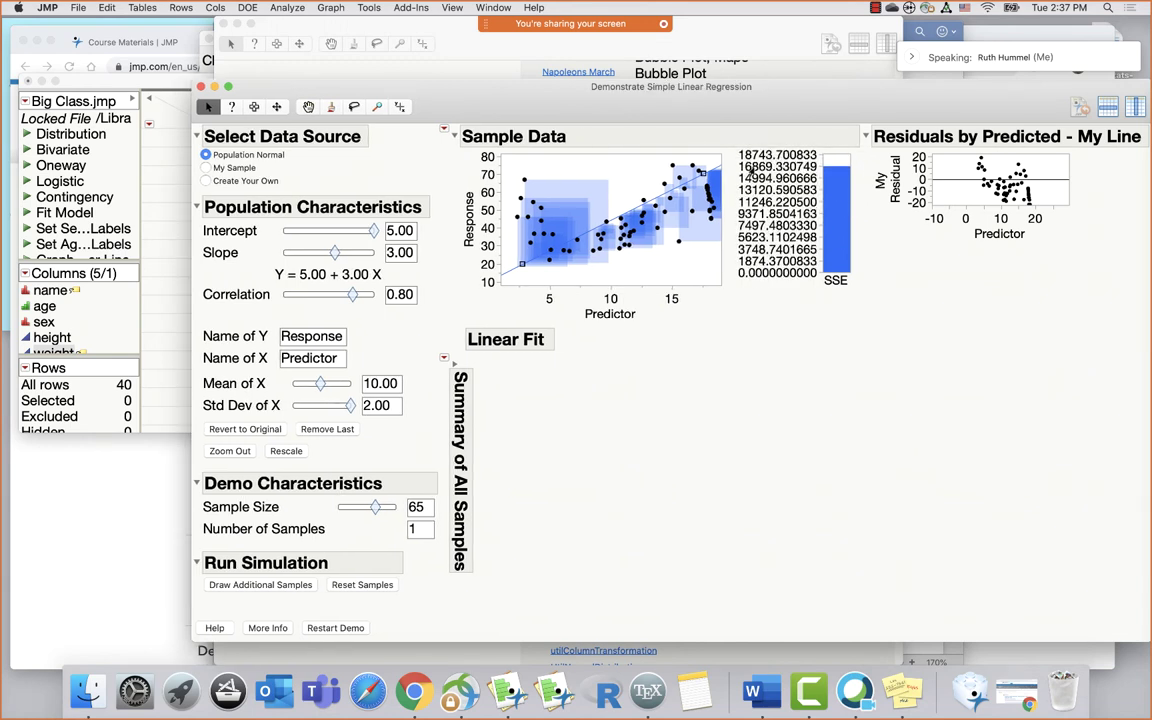
Fit the least squares line to the current sample, and close the regression module
click(443, 129)
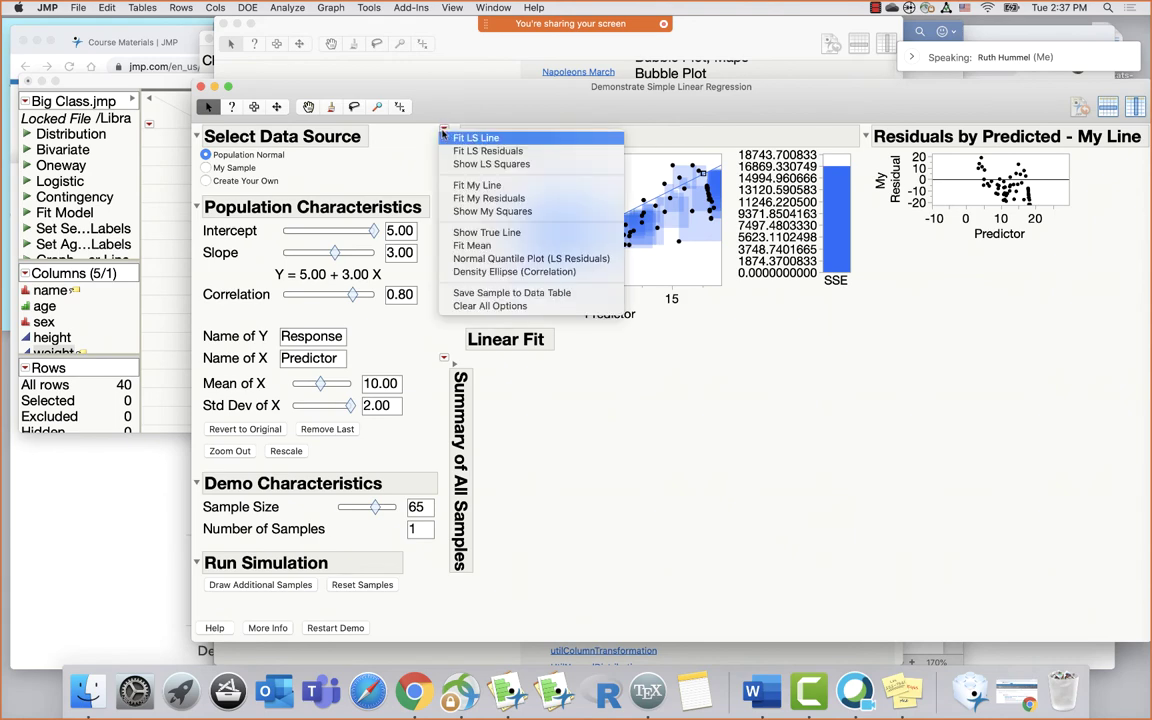
click(470, 138)
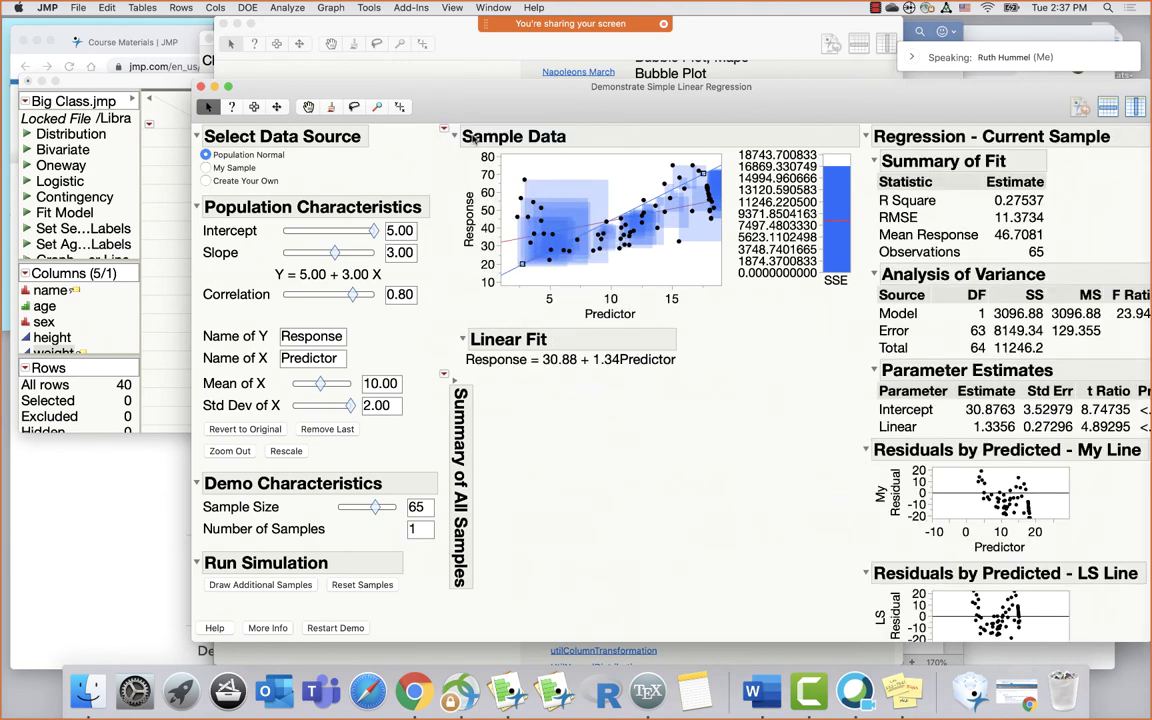
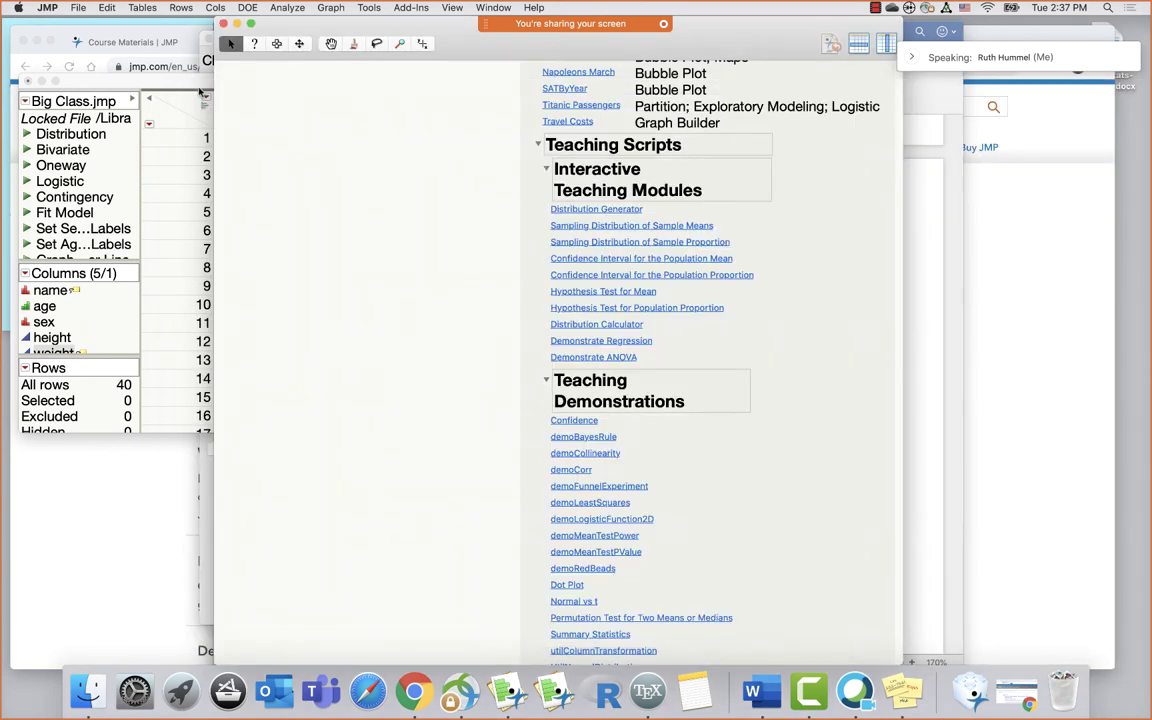
click(200, 87)
Switch to the Word syllabus at Probability Concepts, and move the JMP Starter and syllabus windows aside to uncover the teaching resources
click(950, 237)
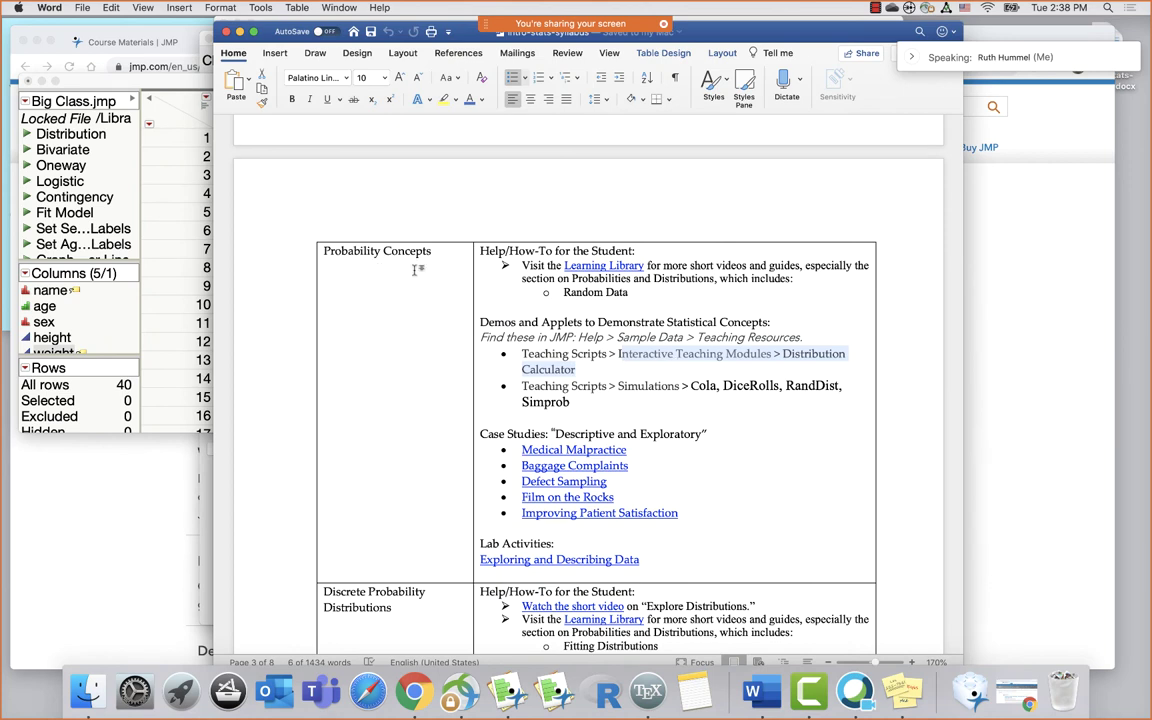
click(656, 385)
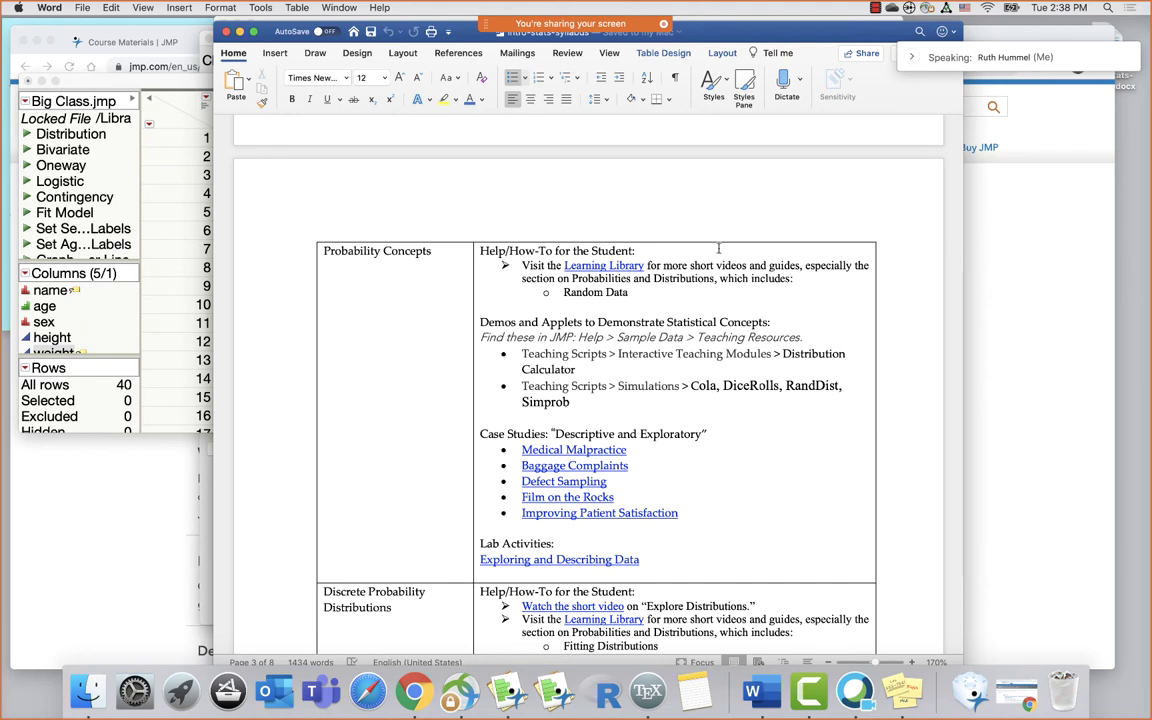
click(207, 484)
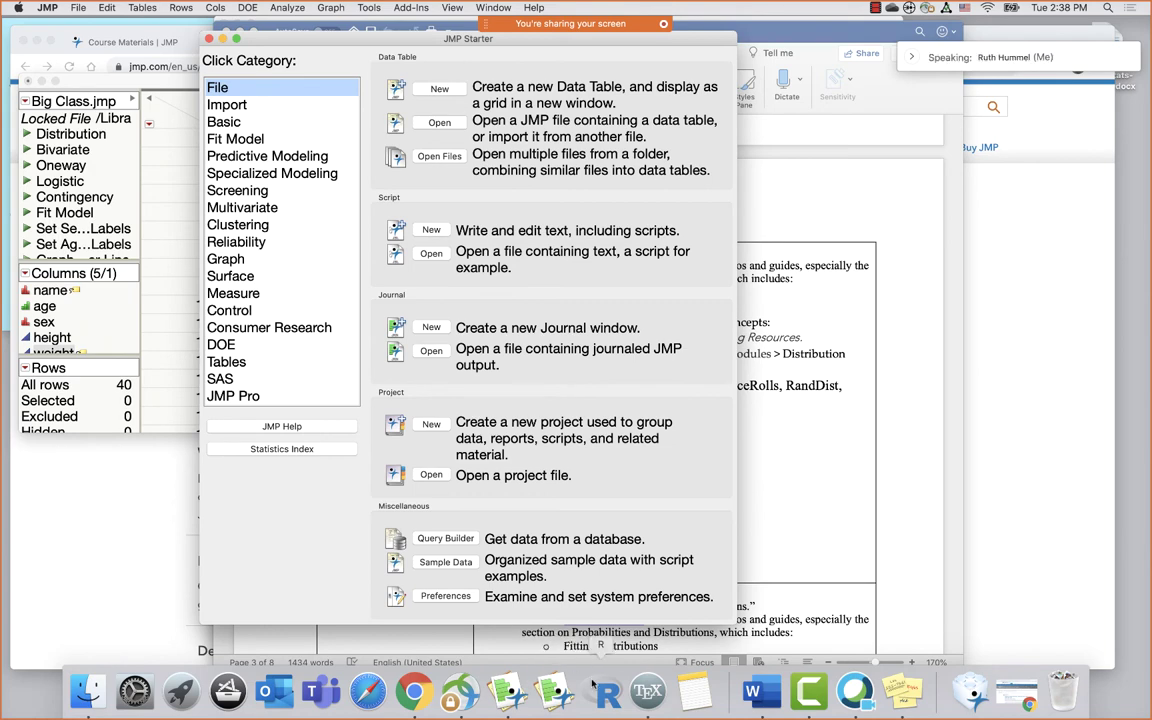
drag(395, 43, 266, 73)
drag(463, 31, 623, 159)
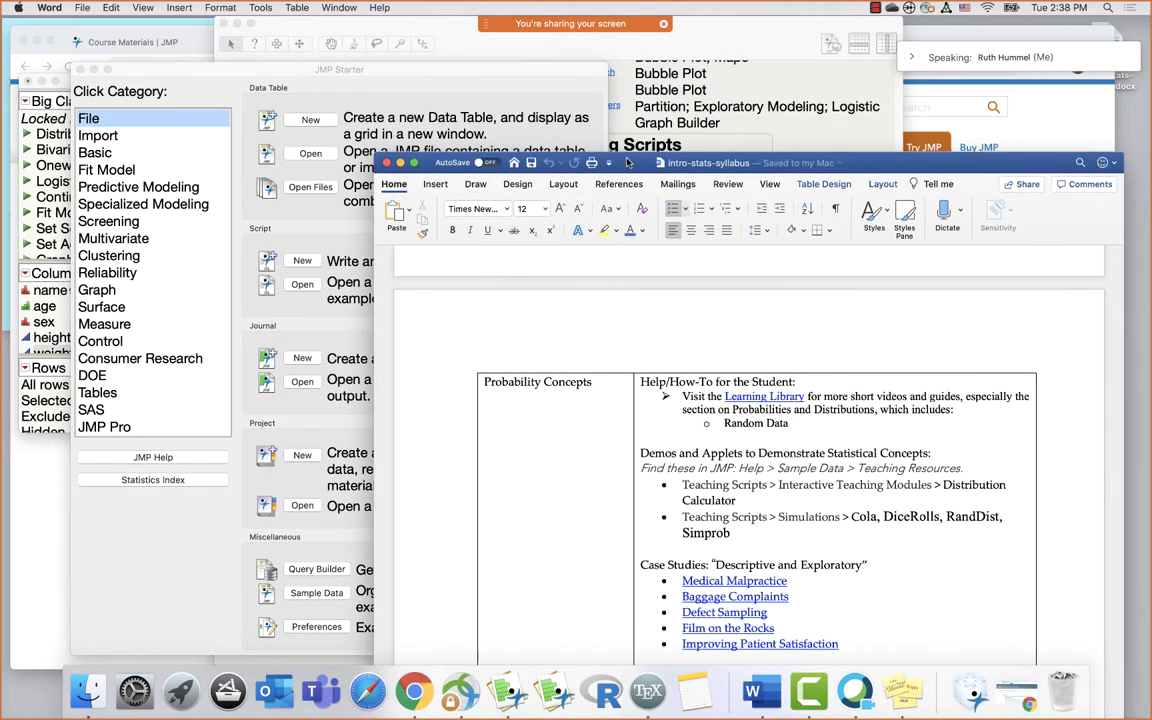
Open the DiceRolls simulation from JMP's teaching scripts and add 20 rows to its data table
click(816, 315)
scroll(720, 400, down, 10)
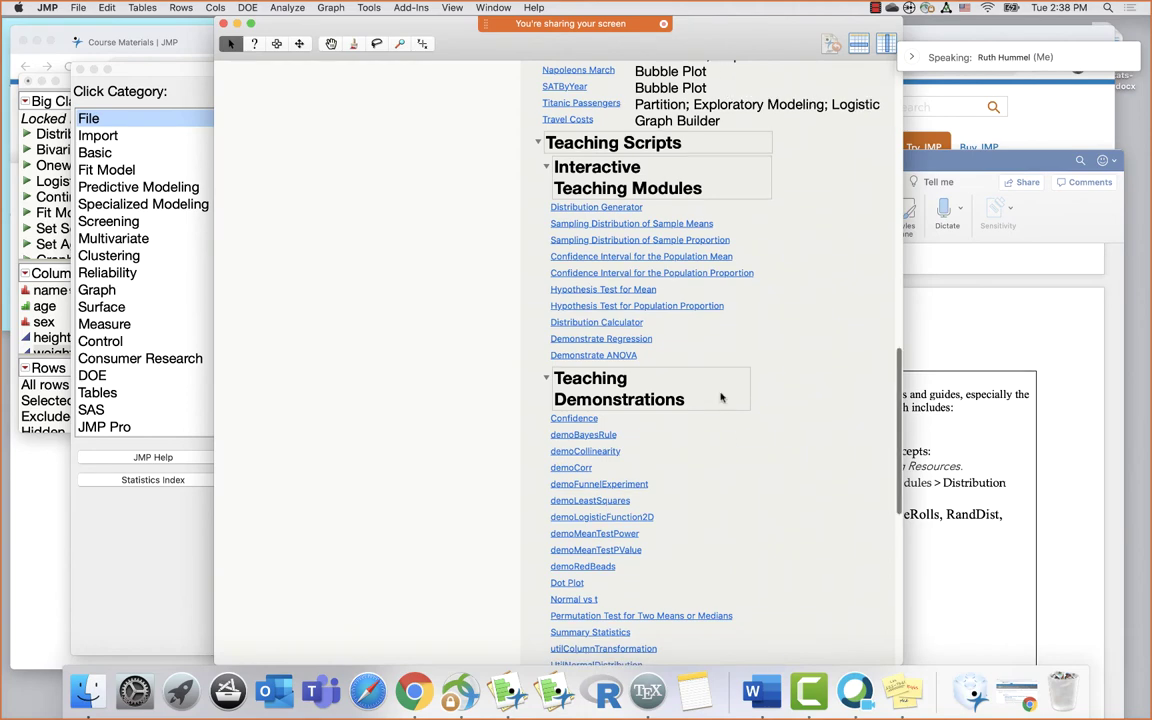
scroll(720, 397, down, 2)
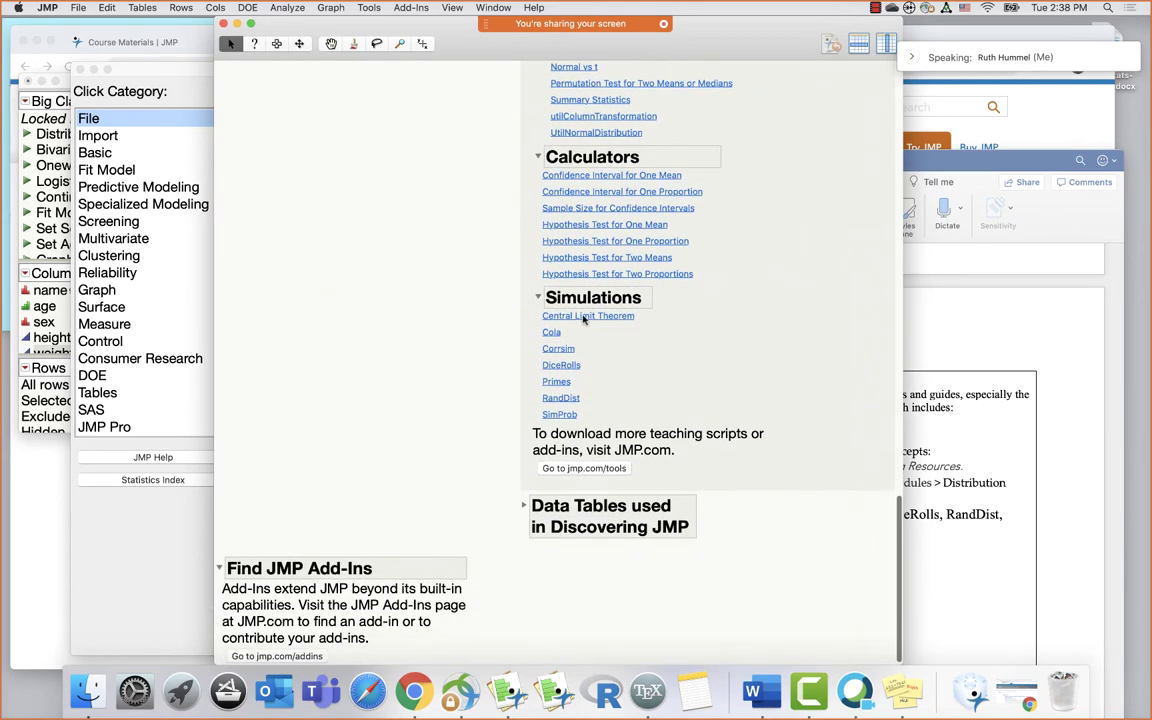
click(561, 365)
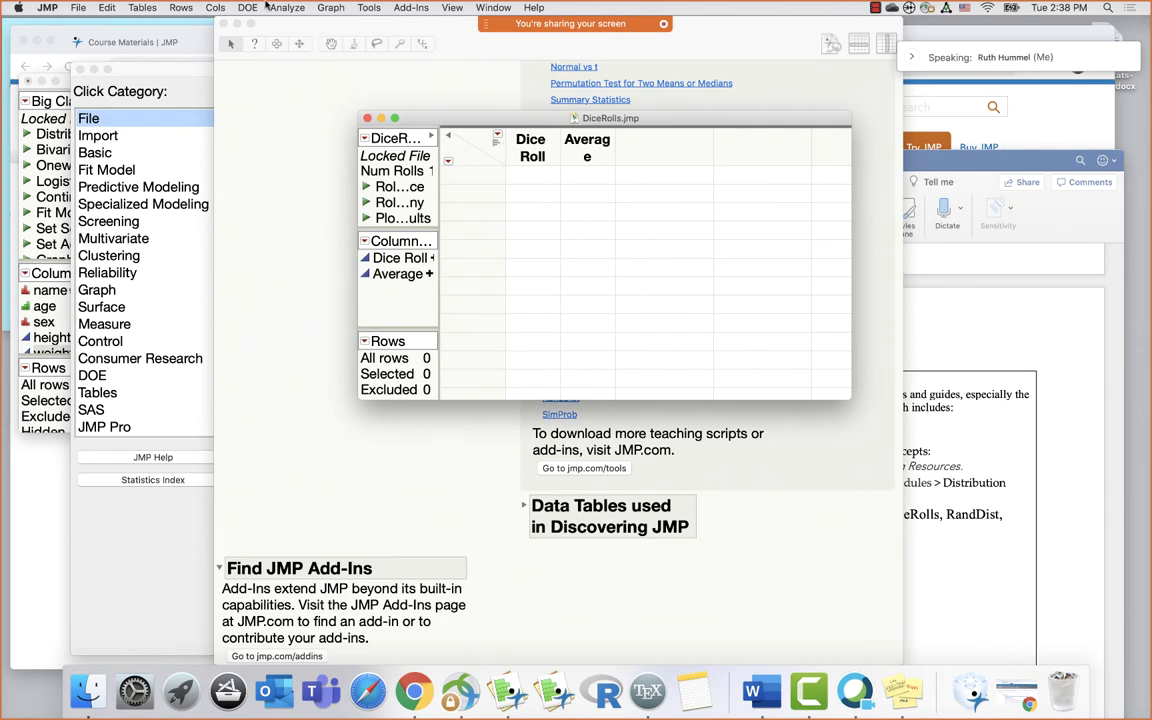
click(181, 8)
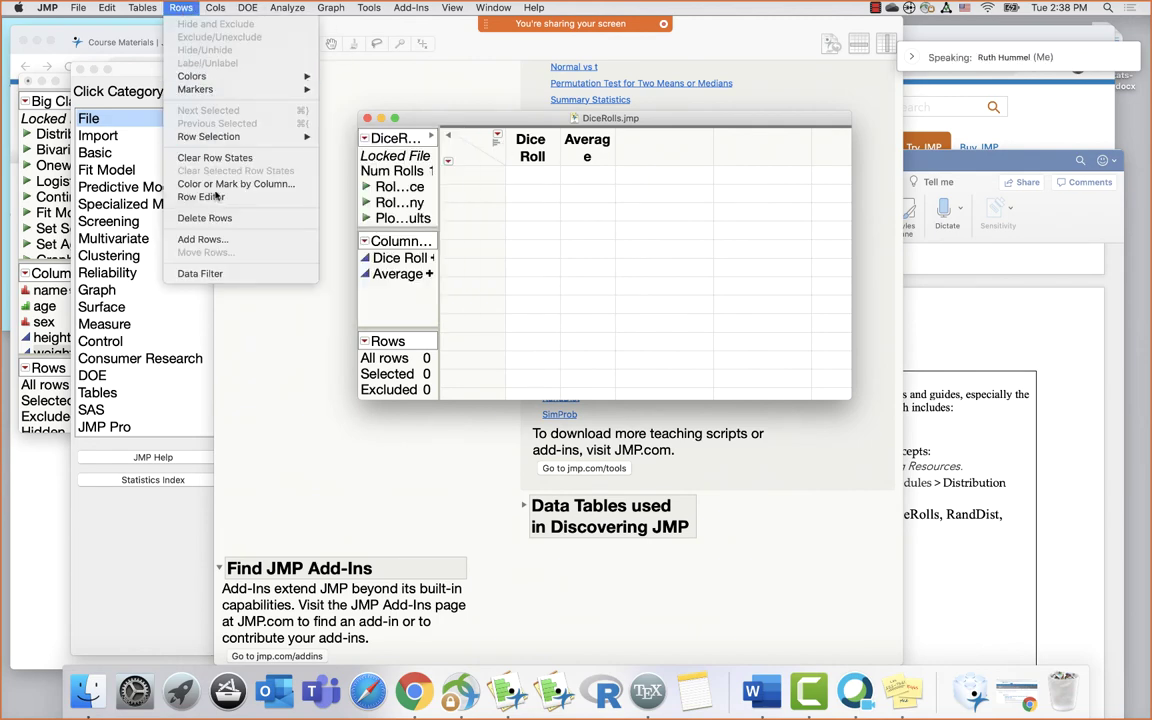
click(227, 242)
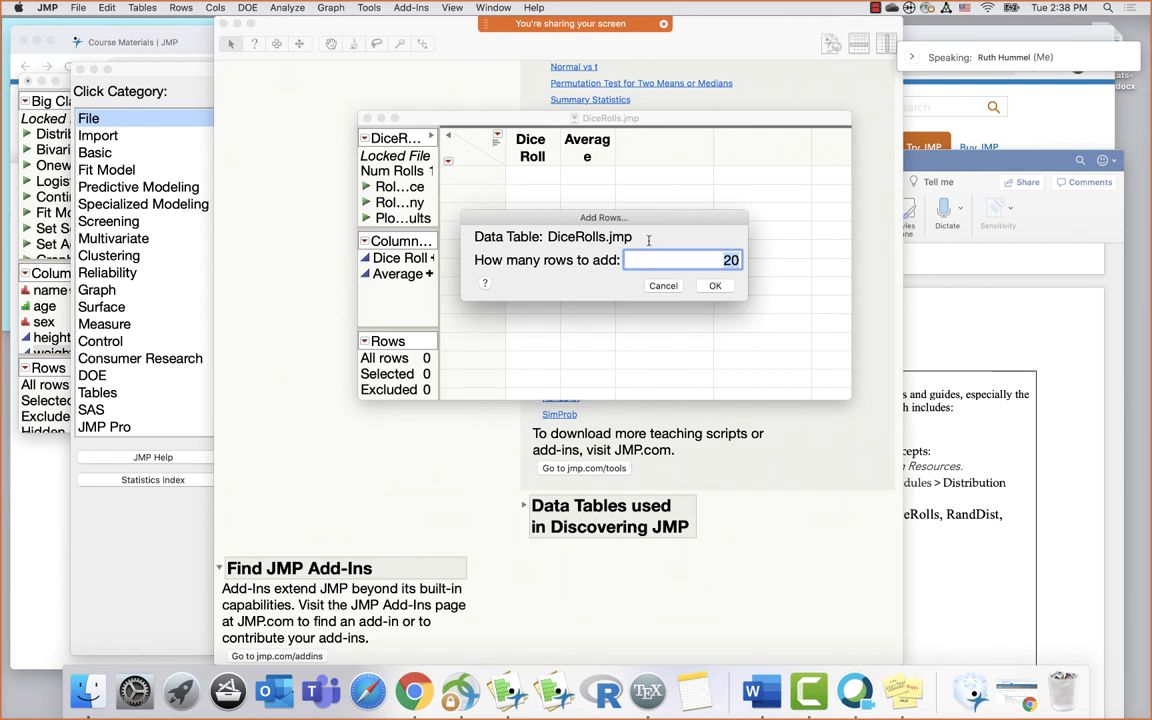
click(716, 286)
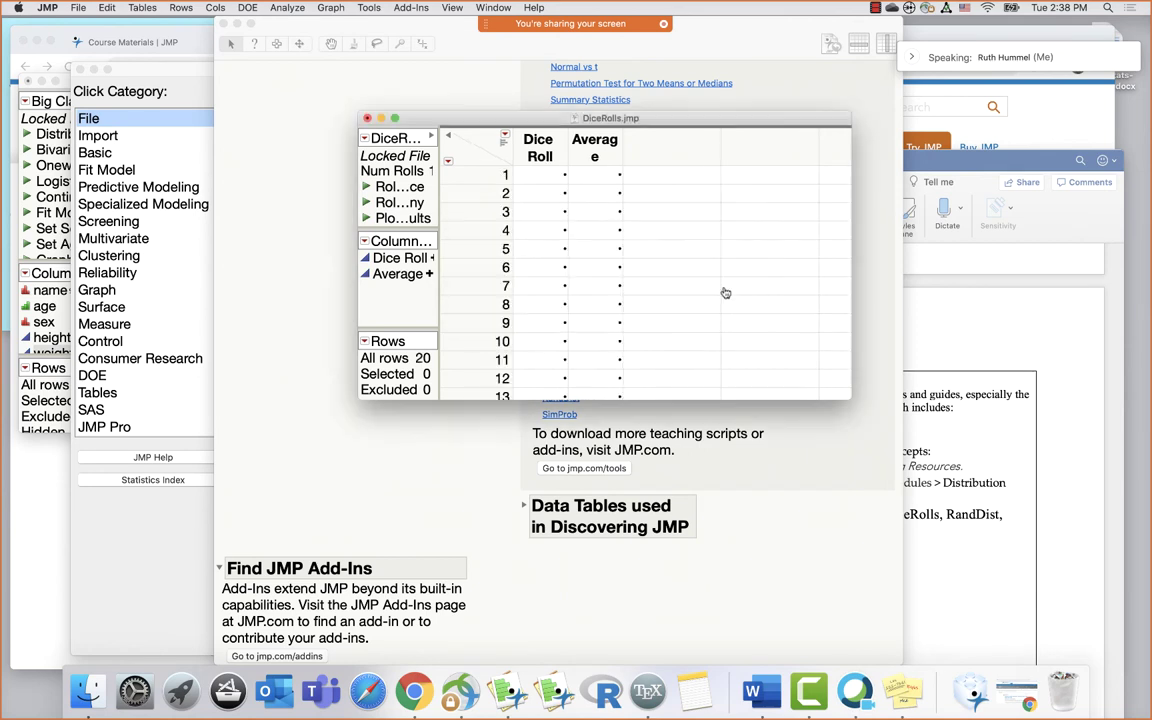
Examine the Dice Roll and Average values in rows 1 and 2 of the DiceRolls table
click(541, 178)
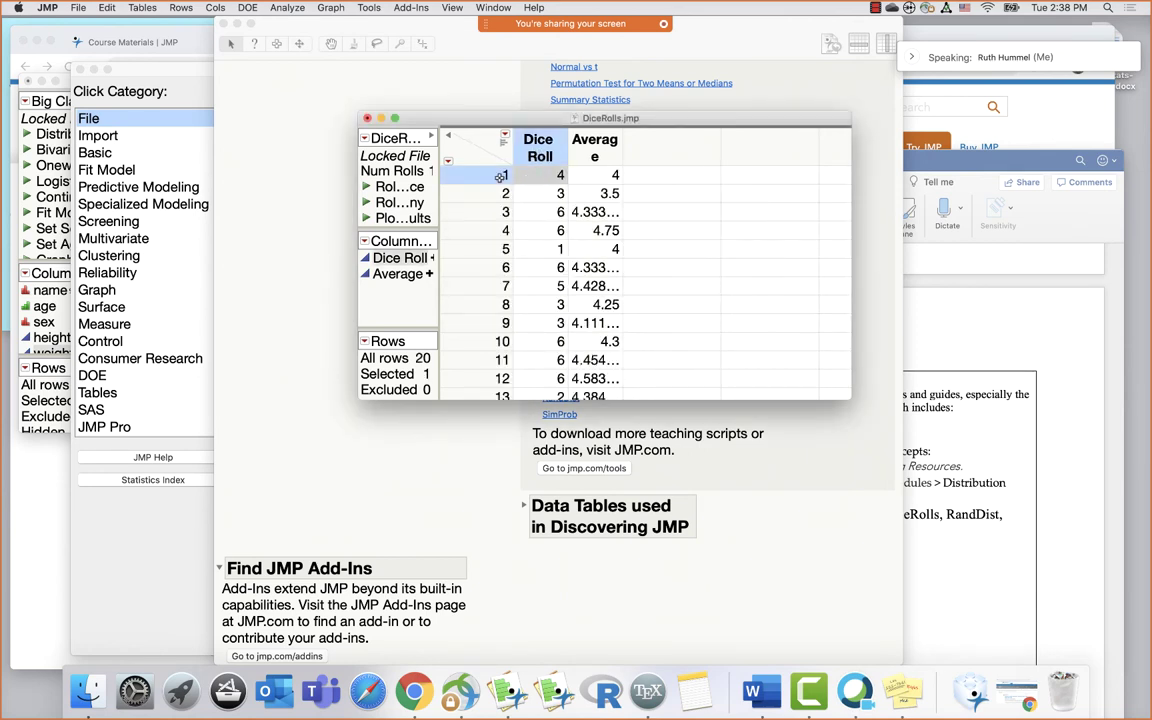
click(603, 178)
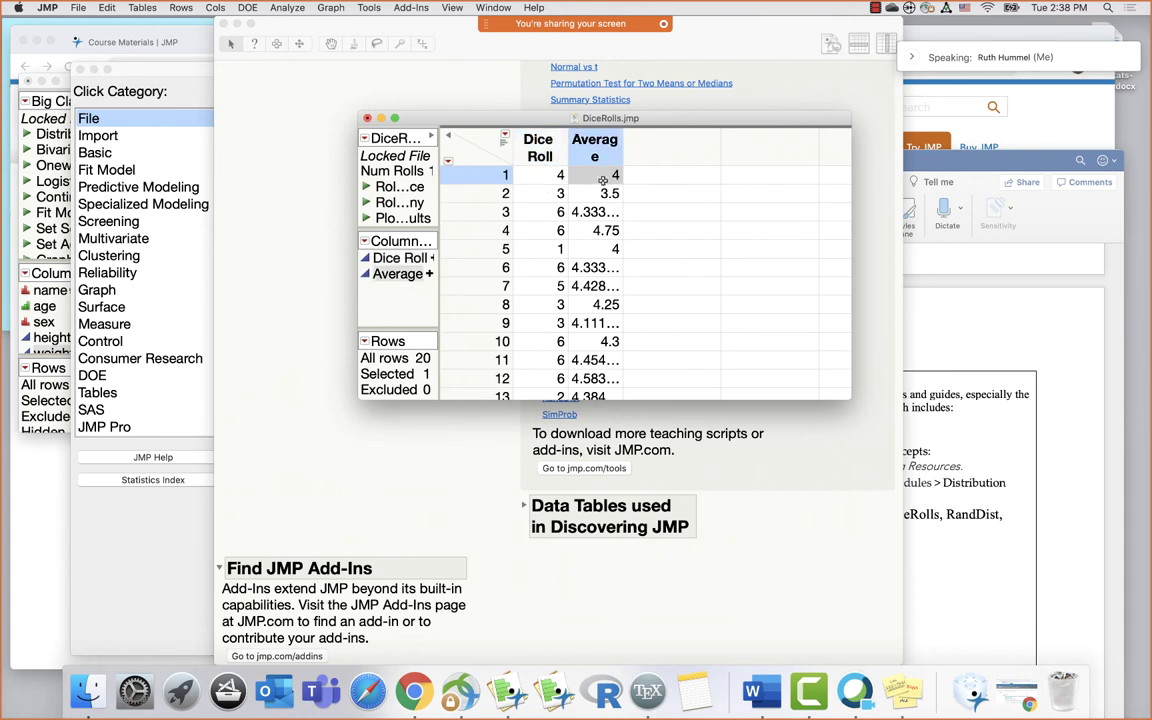
click(550, 196)
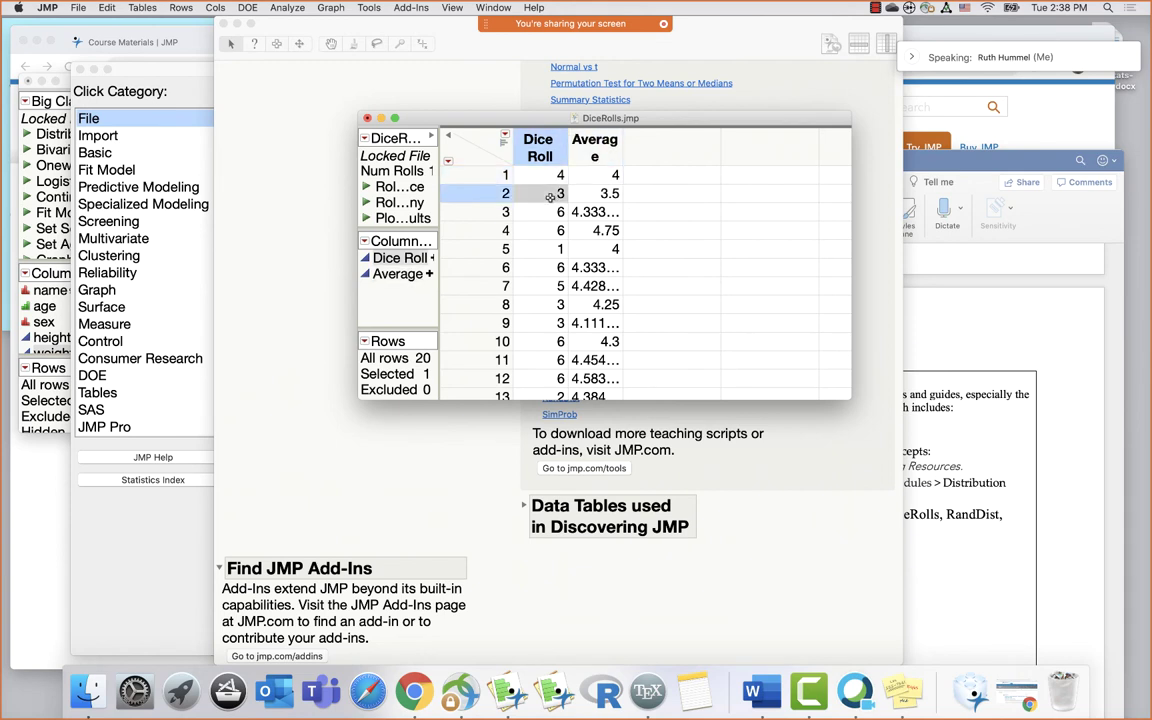
click(605, 193)
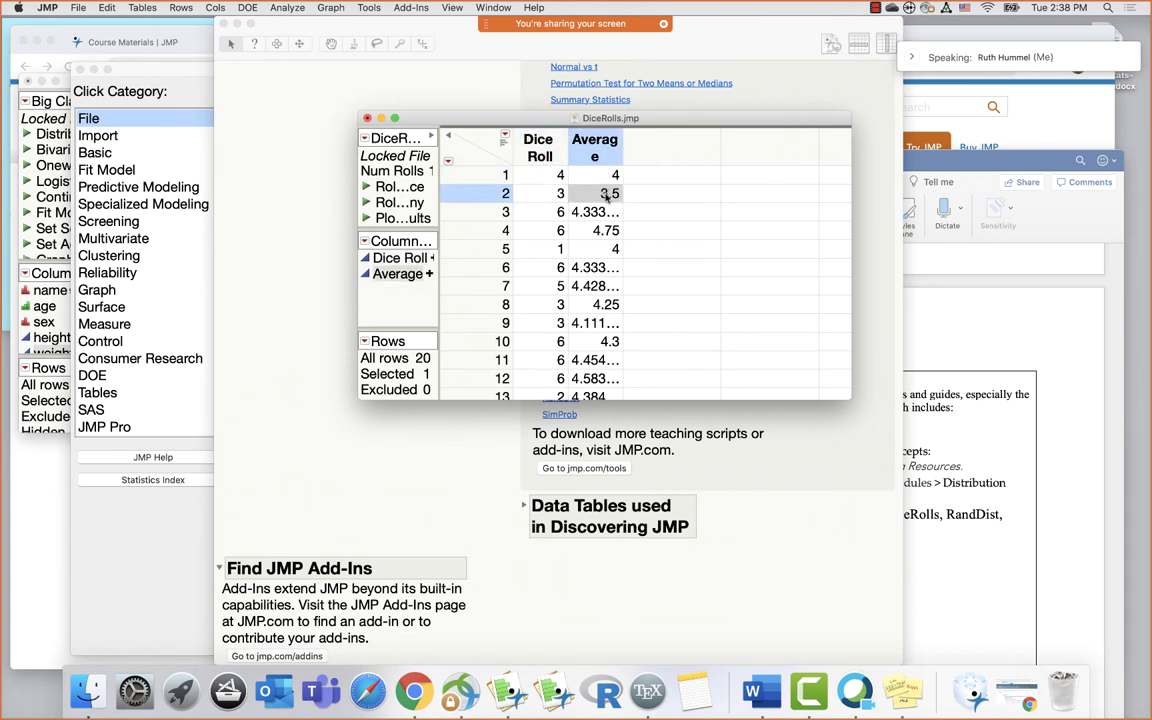
Examine the Dice Roll values in rows 3 to 5 of the DiceRolls table
click(546, 213)
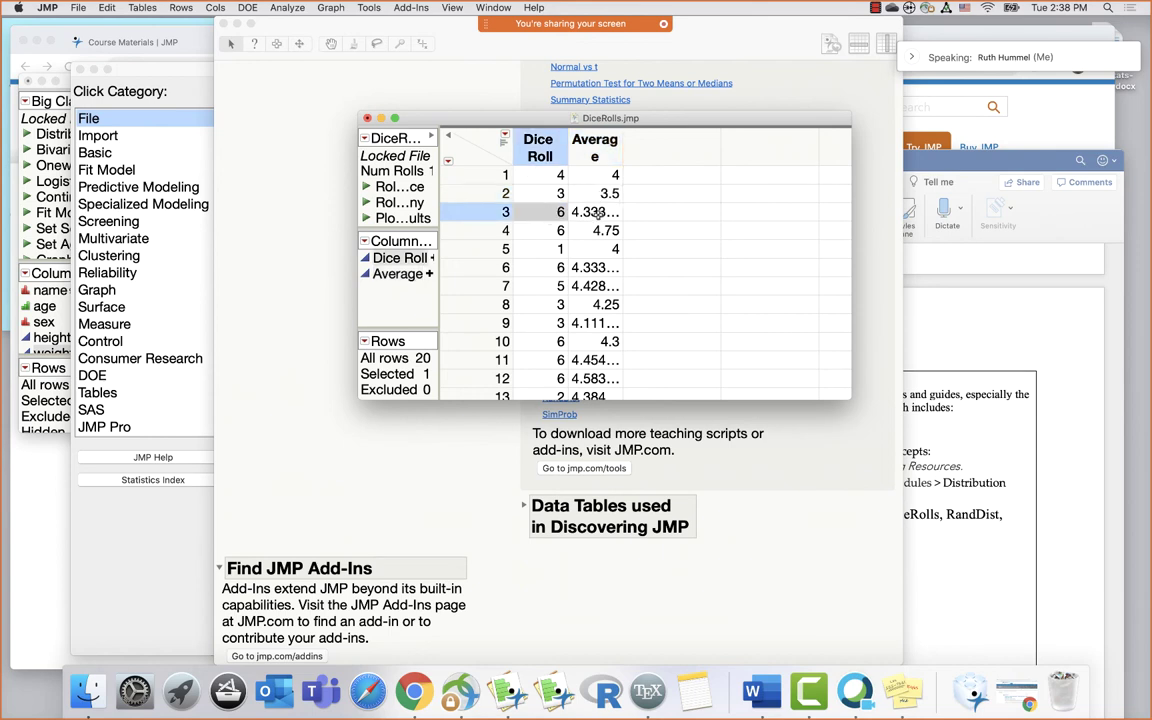
click(543, 231)
key(Down)
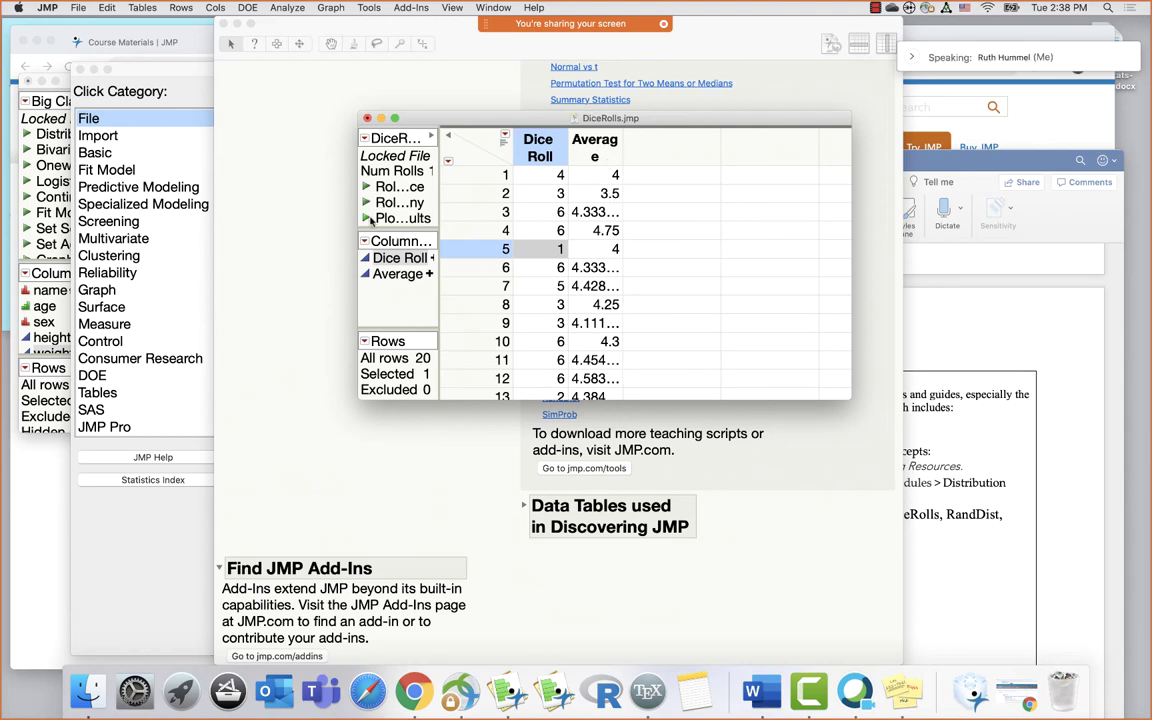
Run the DiceRolls table's plot results script to chart the averages, and close the chart and table without saving
click(366, 219)
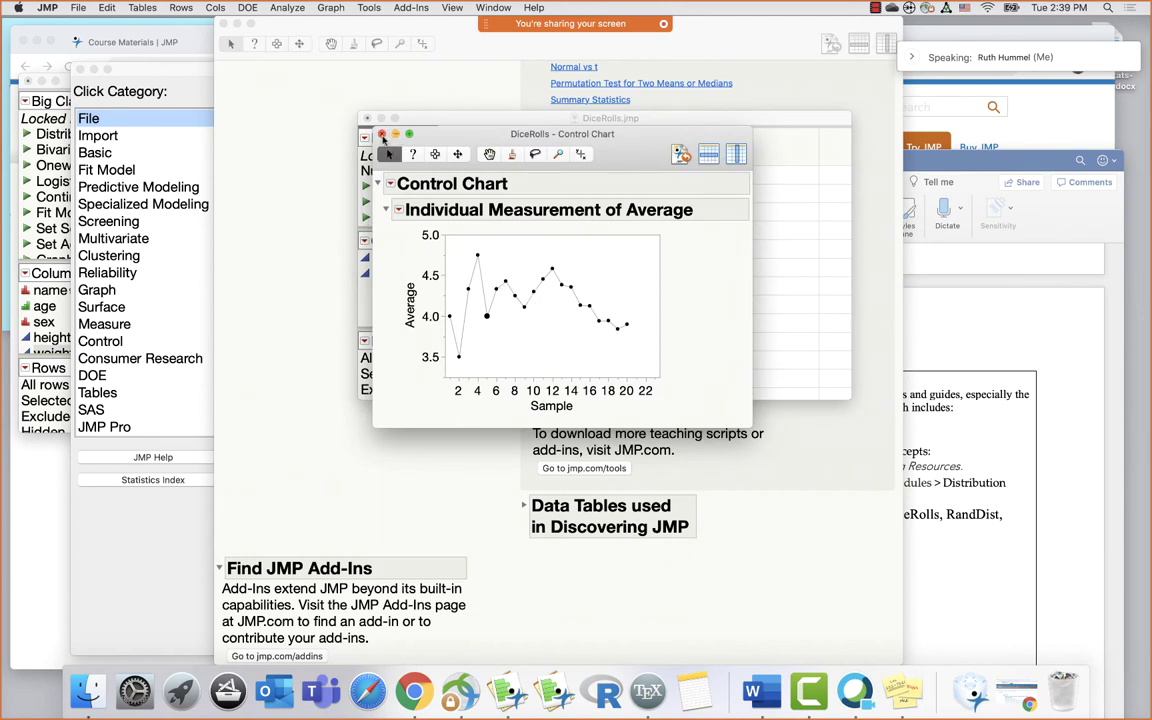
click(381, 134)
click(367, 119)
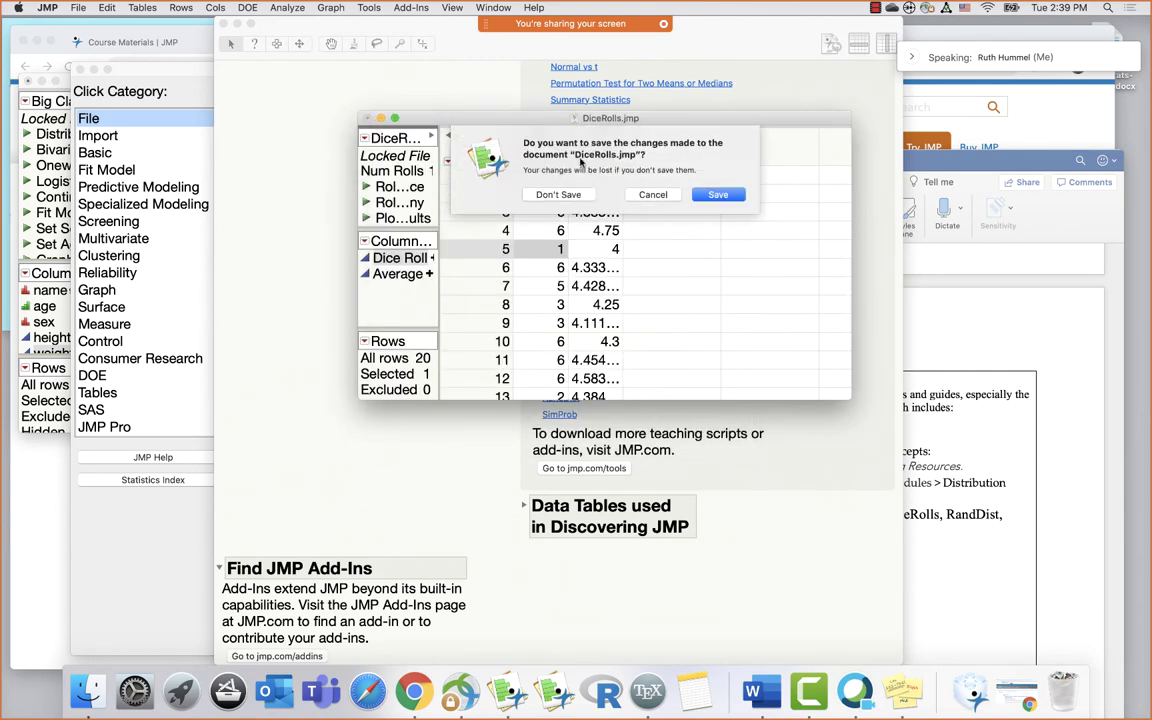
click(557, 195)
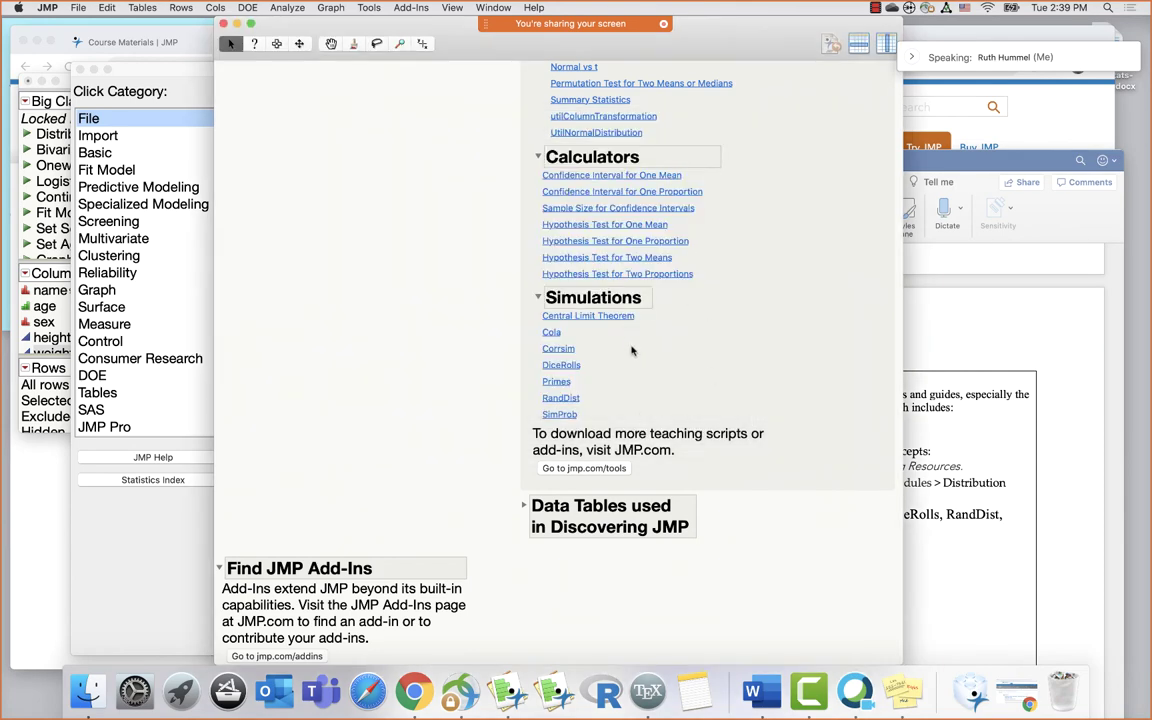
Open the RandDist simulation, point out its Uniform, Normal, Exponential and Dbl Expon columns, and add 20 rows to the table
click(566, 399)
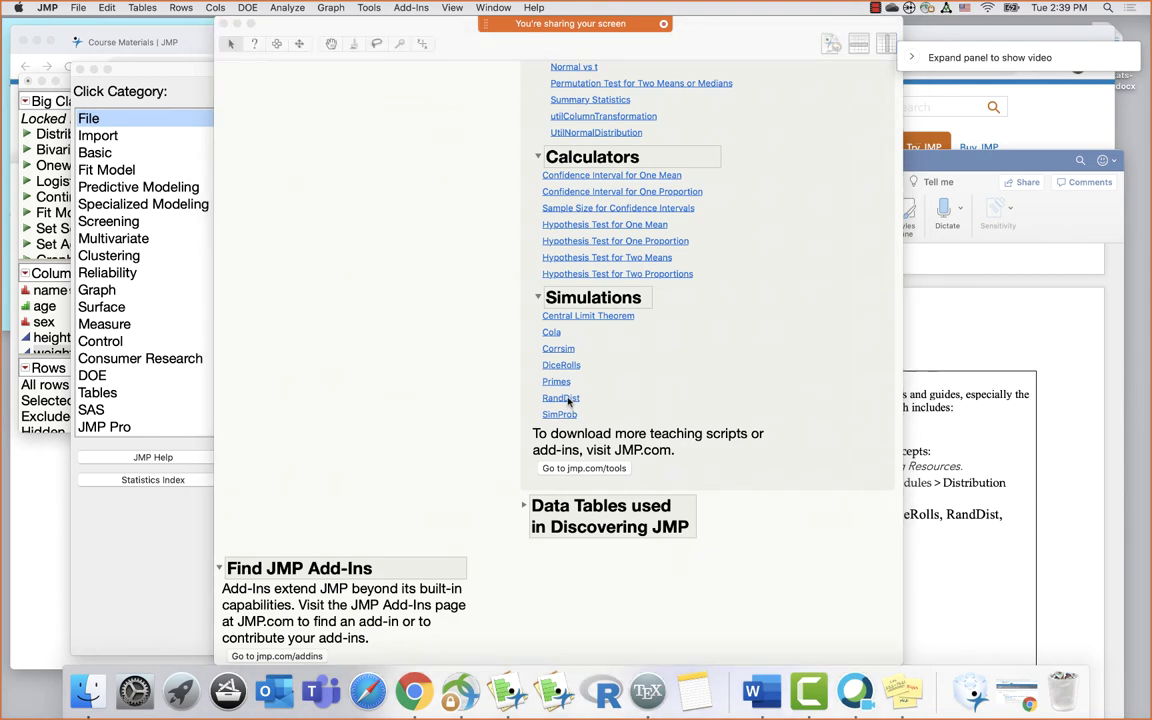
click(556, 178)
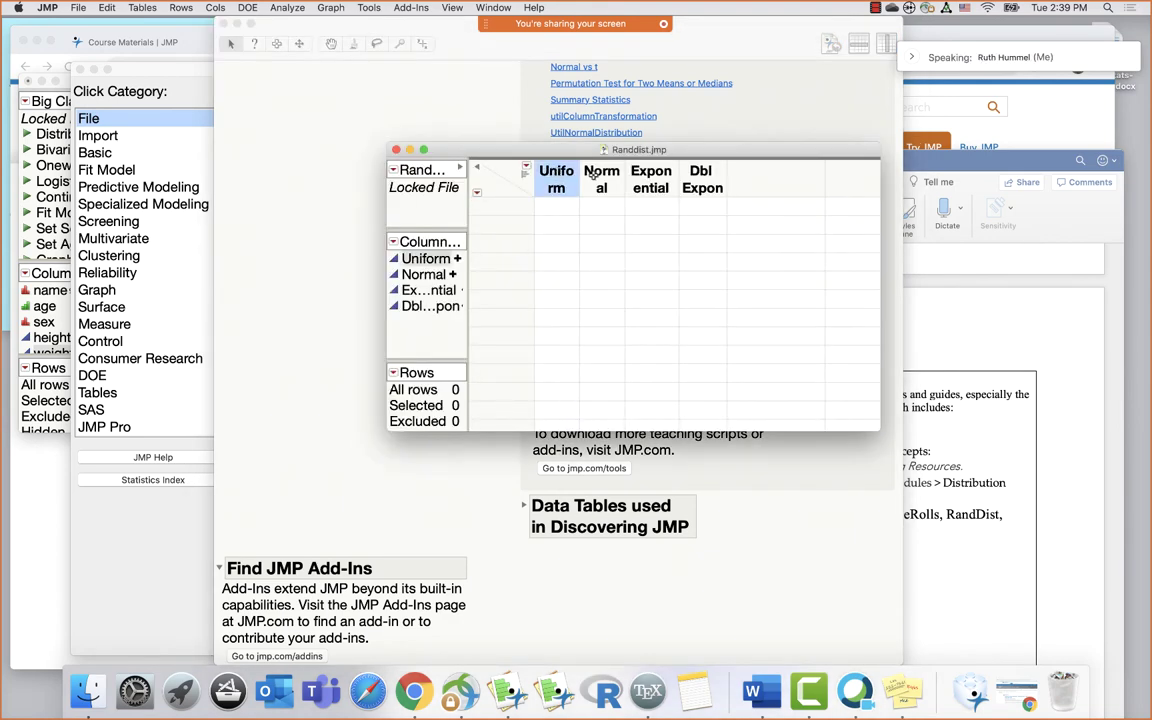
click(600, 178)
click(650, 178)
click(701, 178)
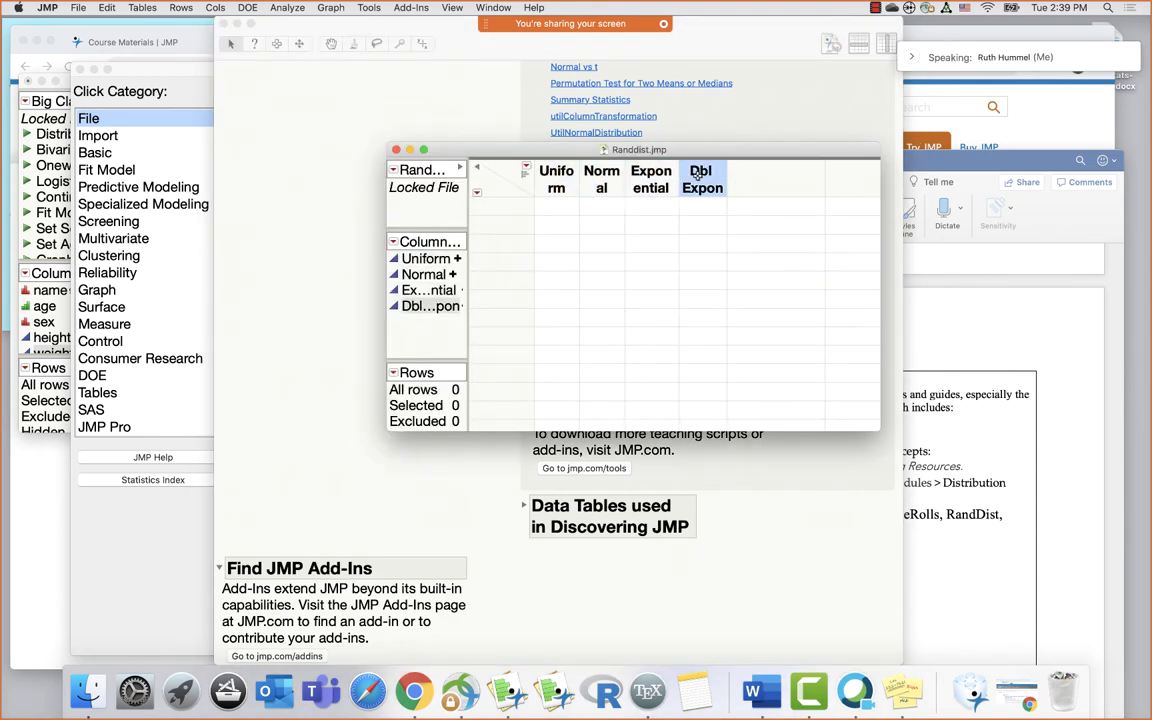
click(180, 8)
click(227, 240)
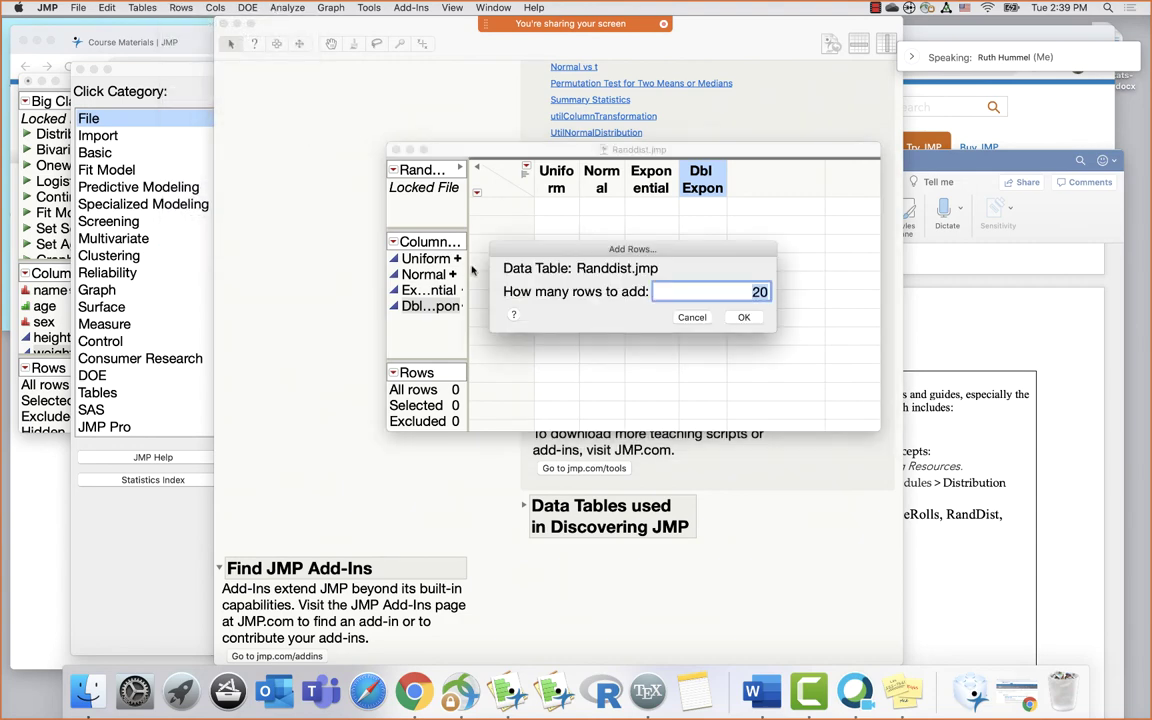
click(736, 318)
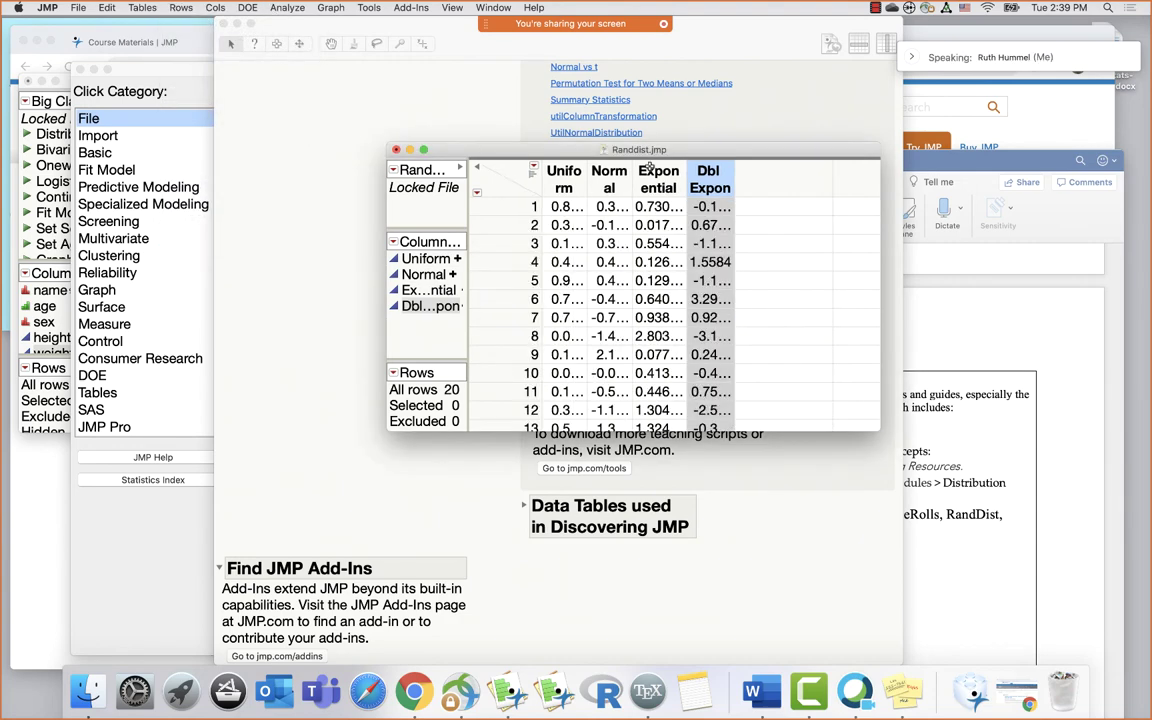
Create a histograms-only Distribution report for the Uniform, Normal, Exponential and Dbl Expon columns
click(287, 8)
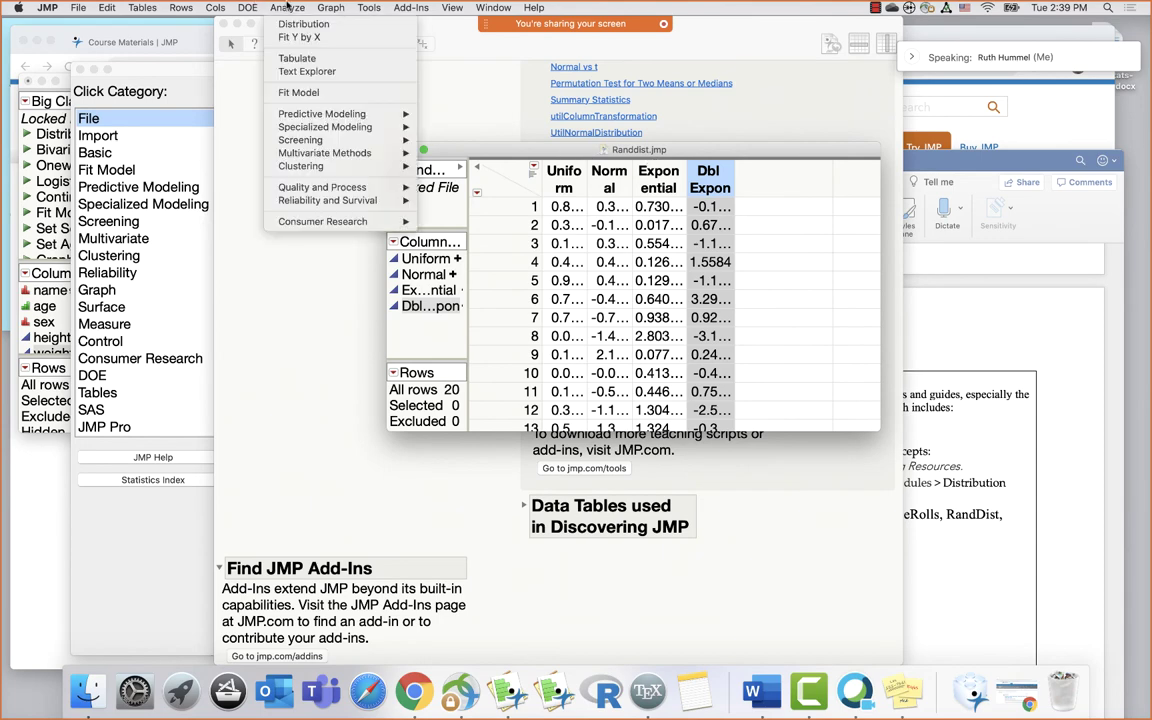
click(266, 26)
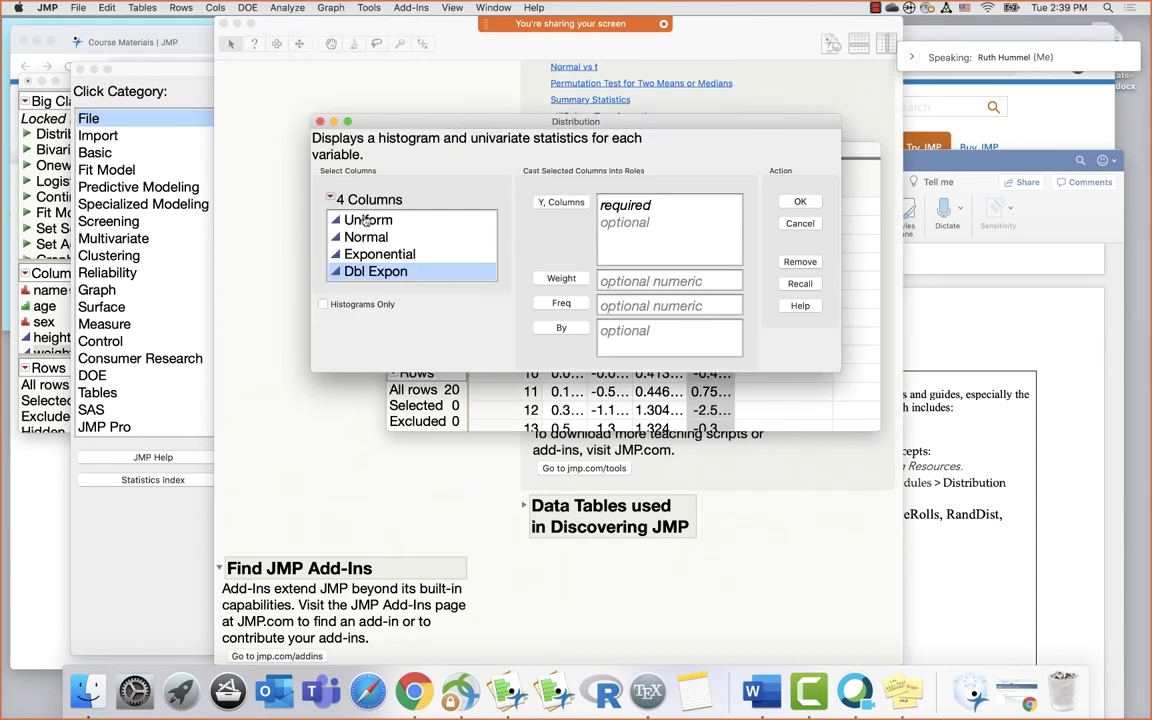
drag(345, 220, 345, 271)
click(324, 305)
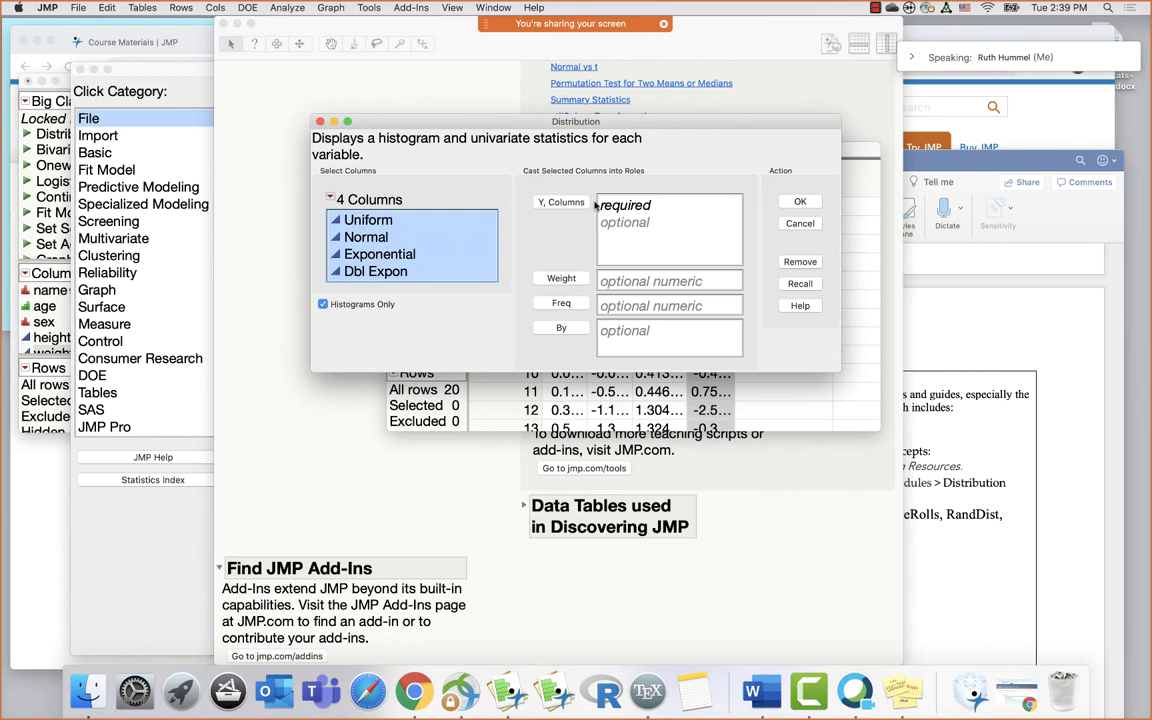
click(555, 202)
click(799, 202)
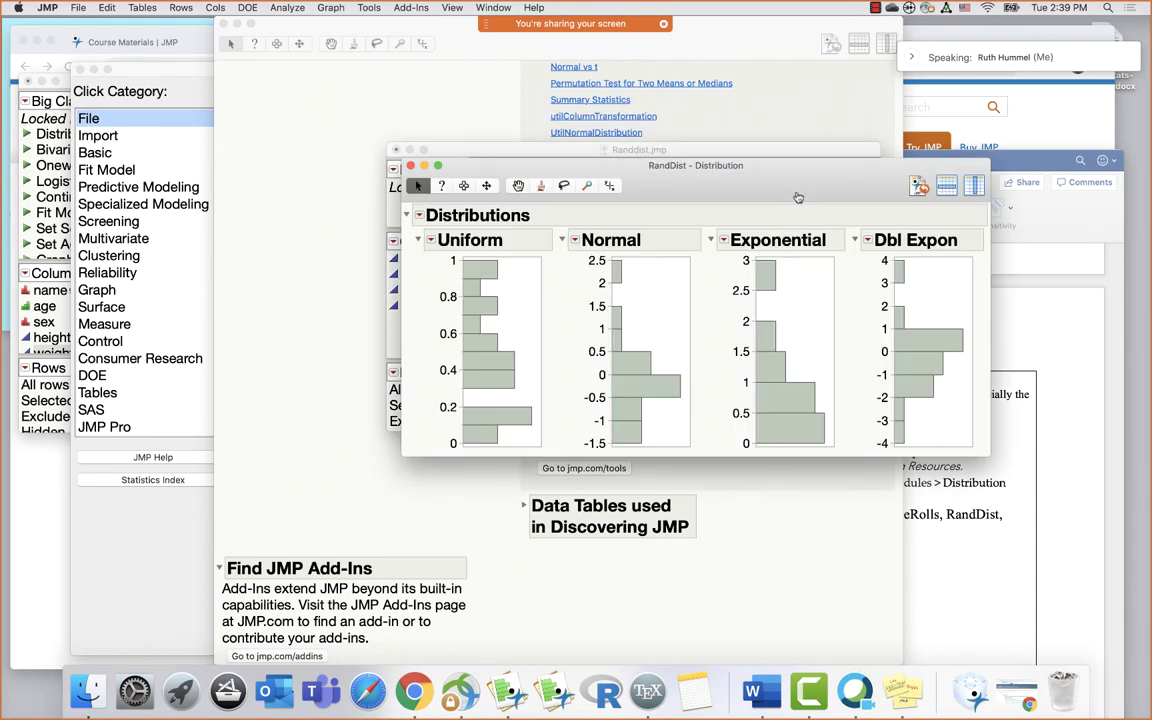
Move the RandDist distribution report aside and stack its four histograms into a horizontal layout
drag(733, 166, 583, 140)
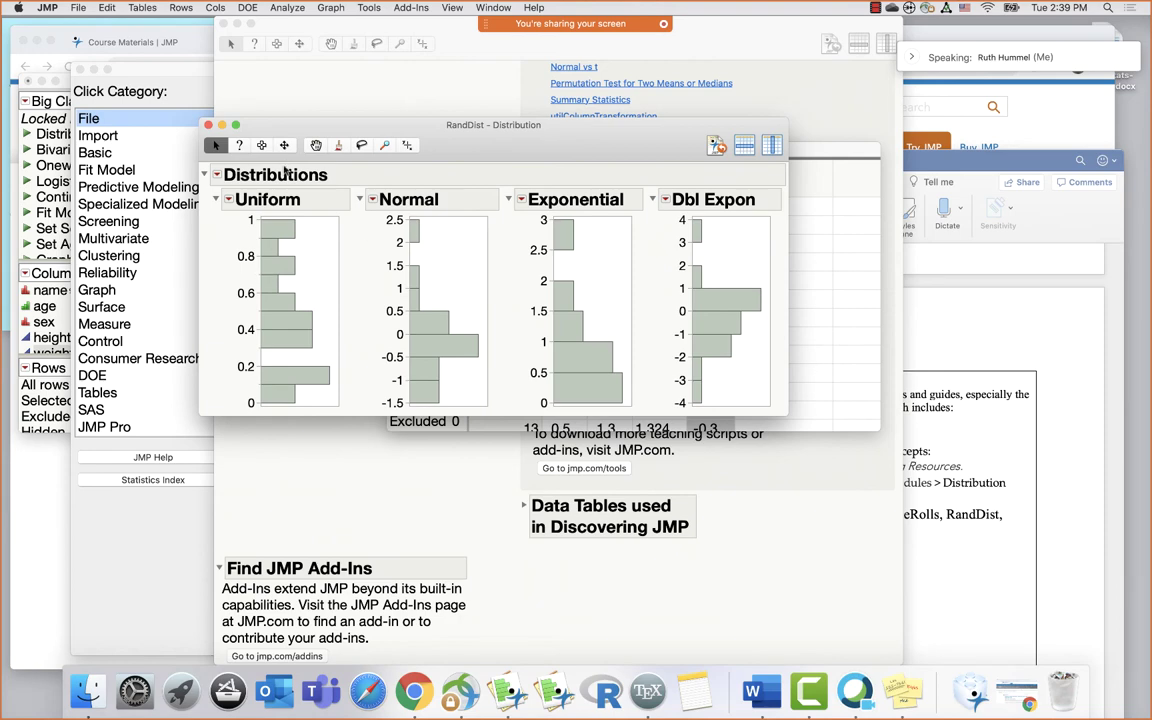
click(217, 175)
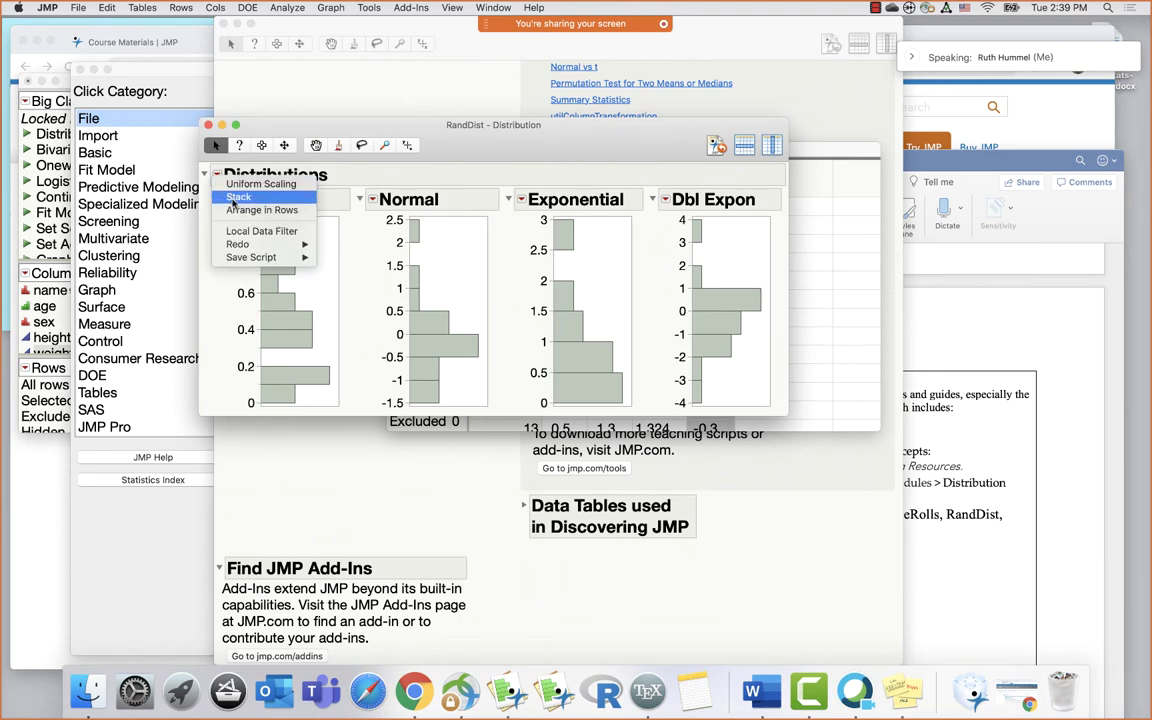
click(236, 197)
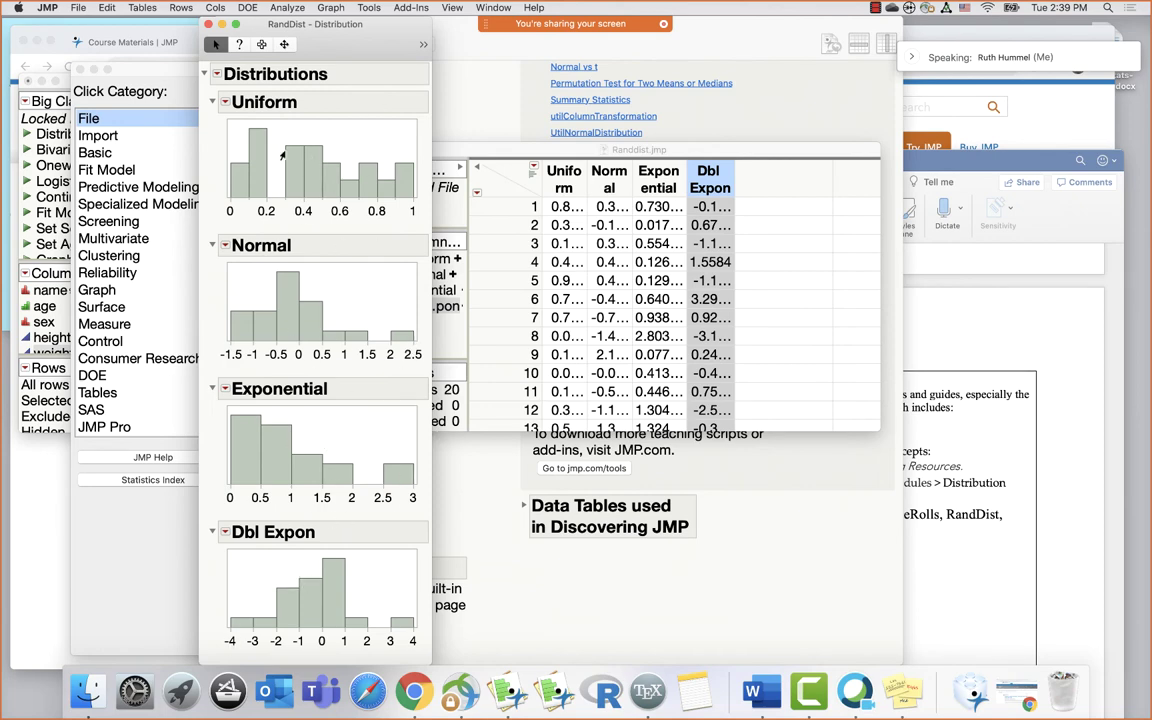
Close the RandDist distribution report and its data table without saving the changes
click(208, 25)
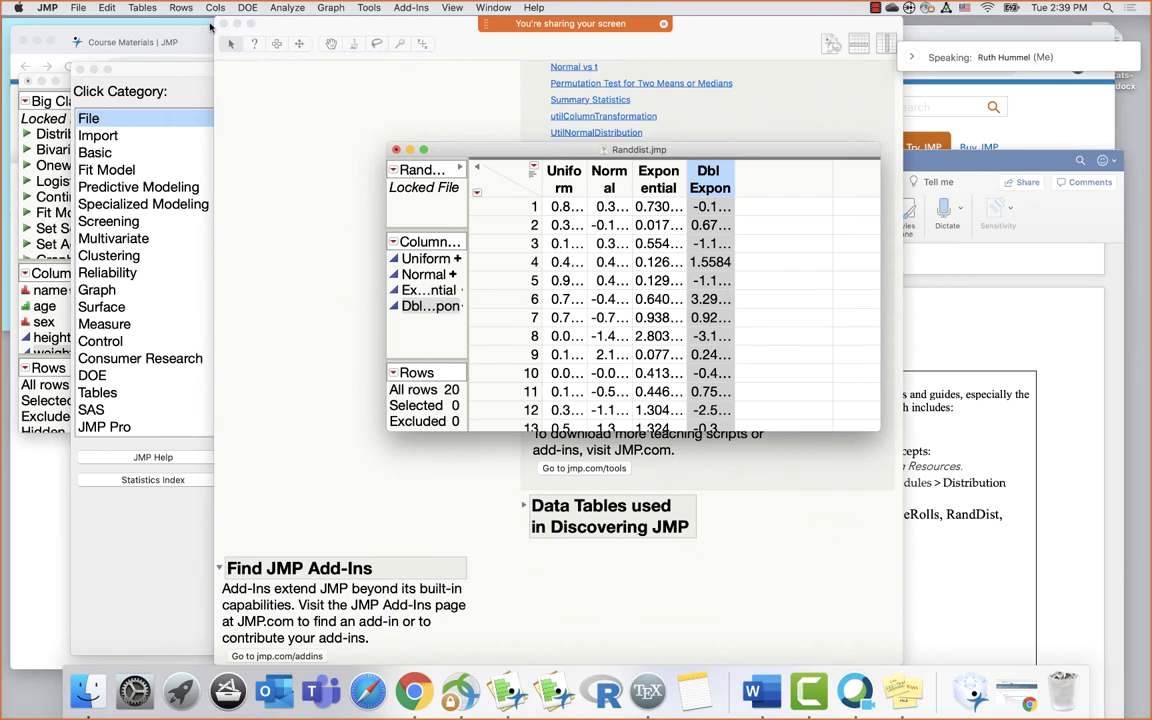
click(395, 149)
click(540, 208)
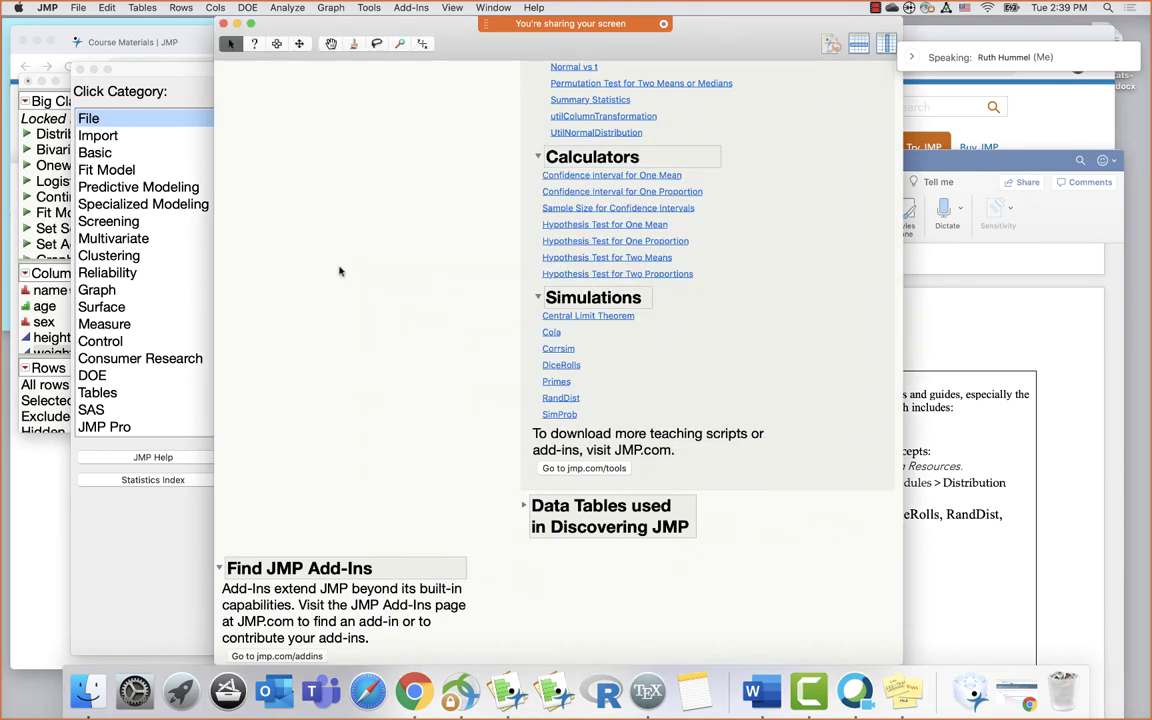
Switch to the Word syllabus and review the resources listed from Probability Concepts through Sampling Distributions
click(965, 175)
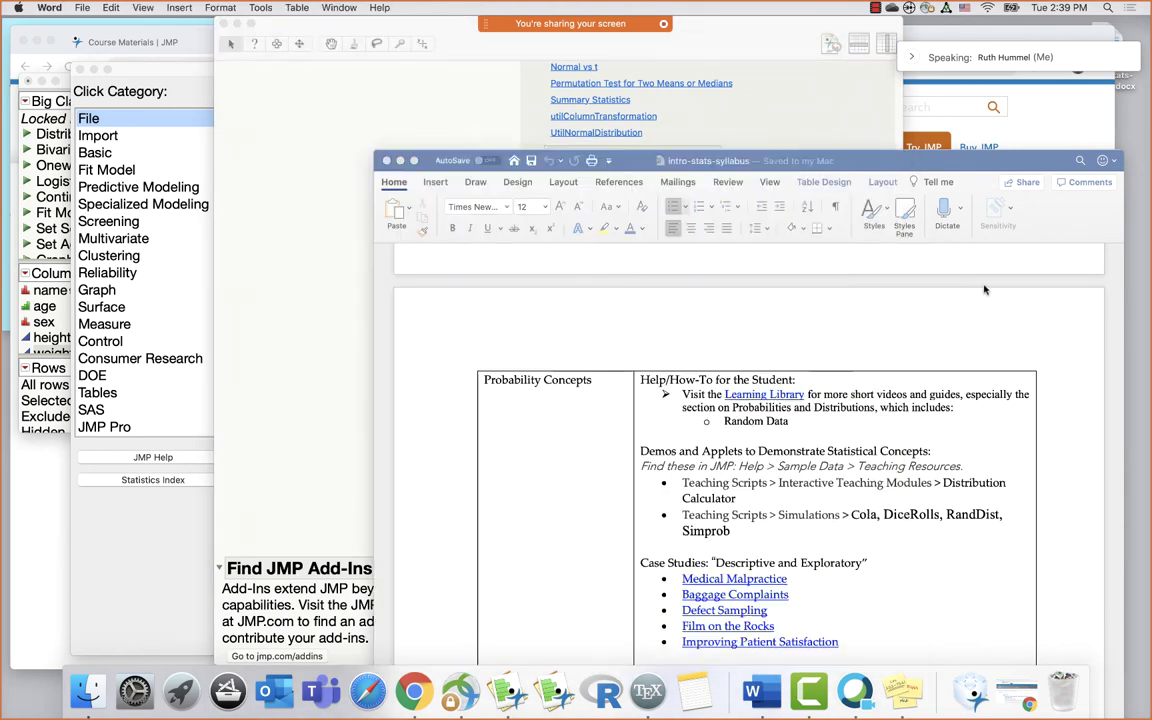
double_click(965, 175)
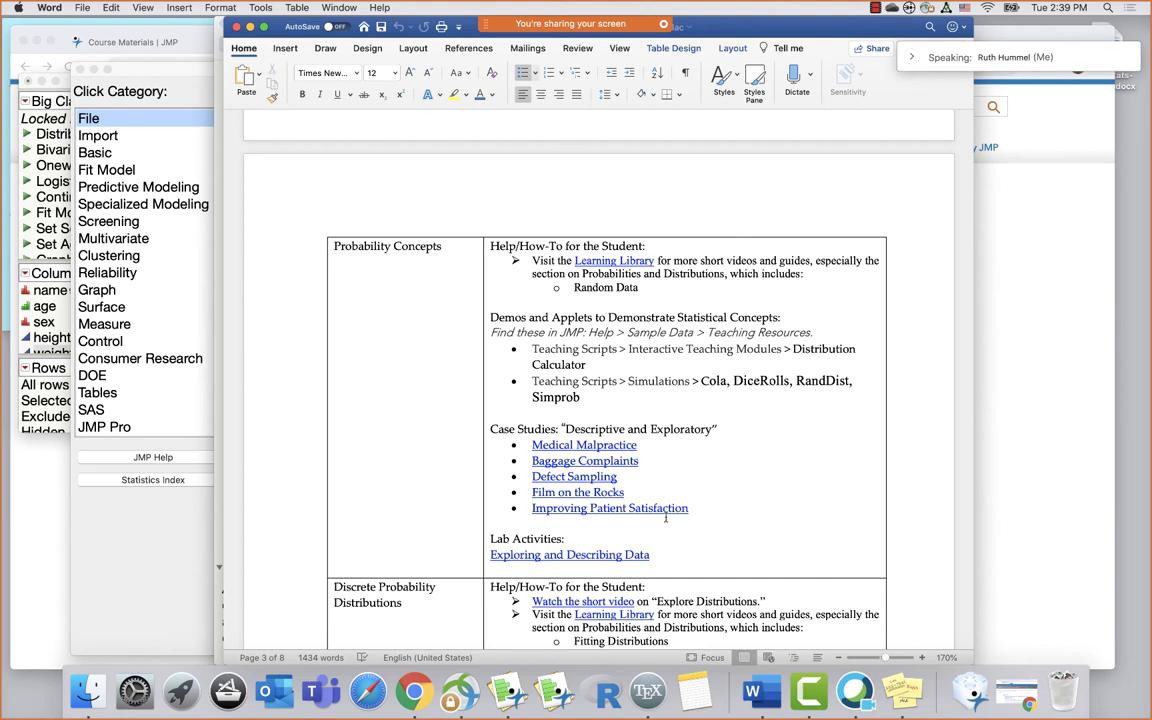
scroll(665, 517, down, 10)
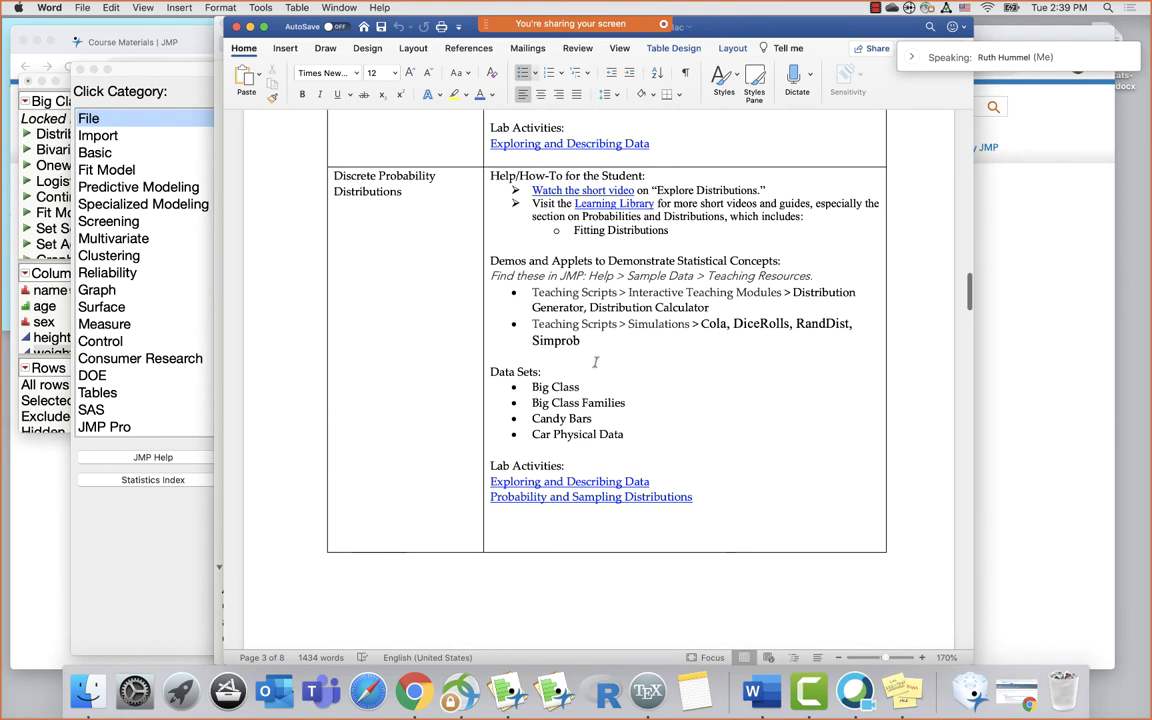
scroll(668, 416, down, 15)
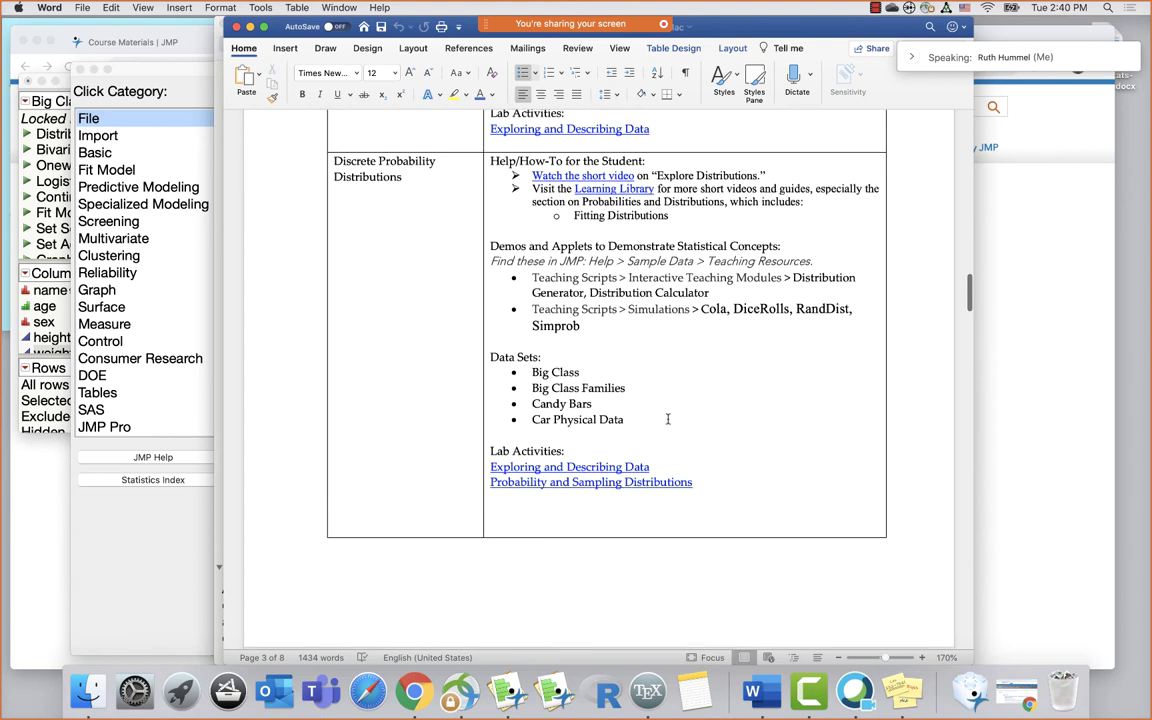
scroll(668, 419, down, 8)
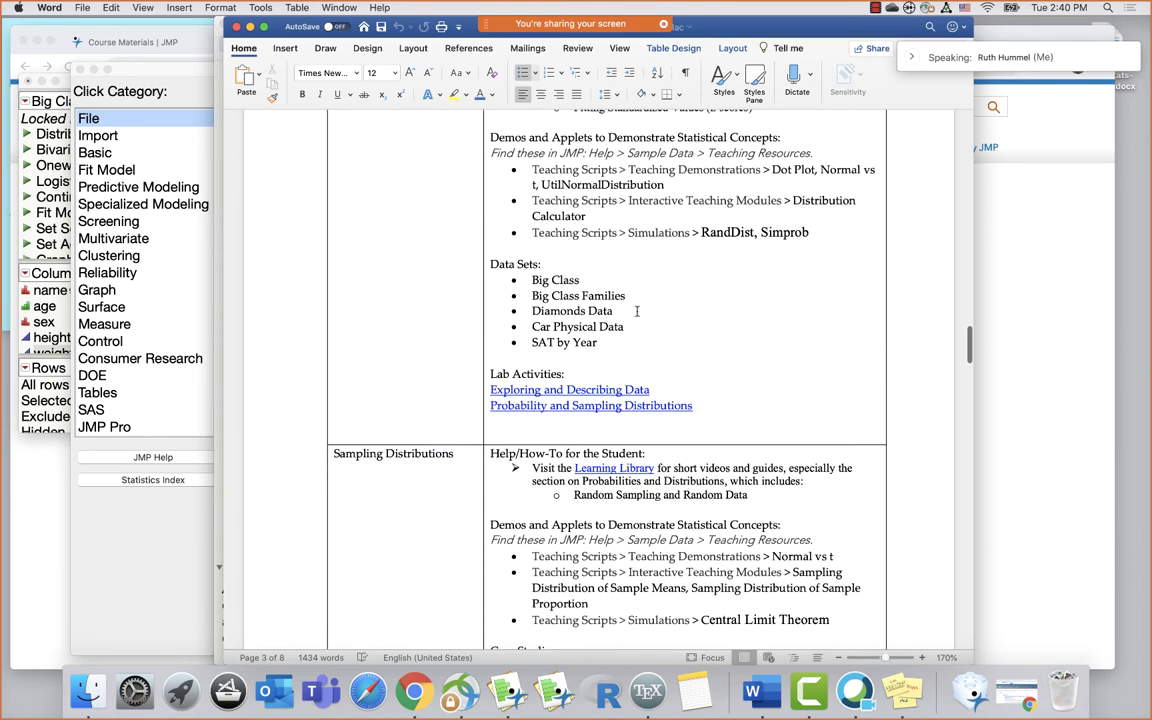
scroll(637, 311, down, 2)
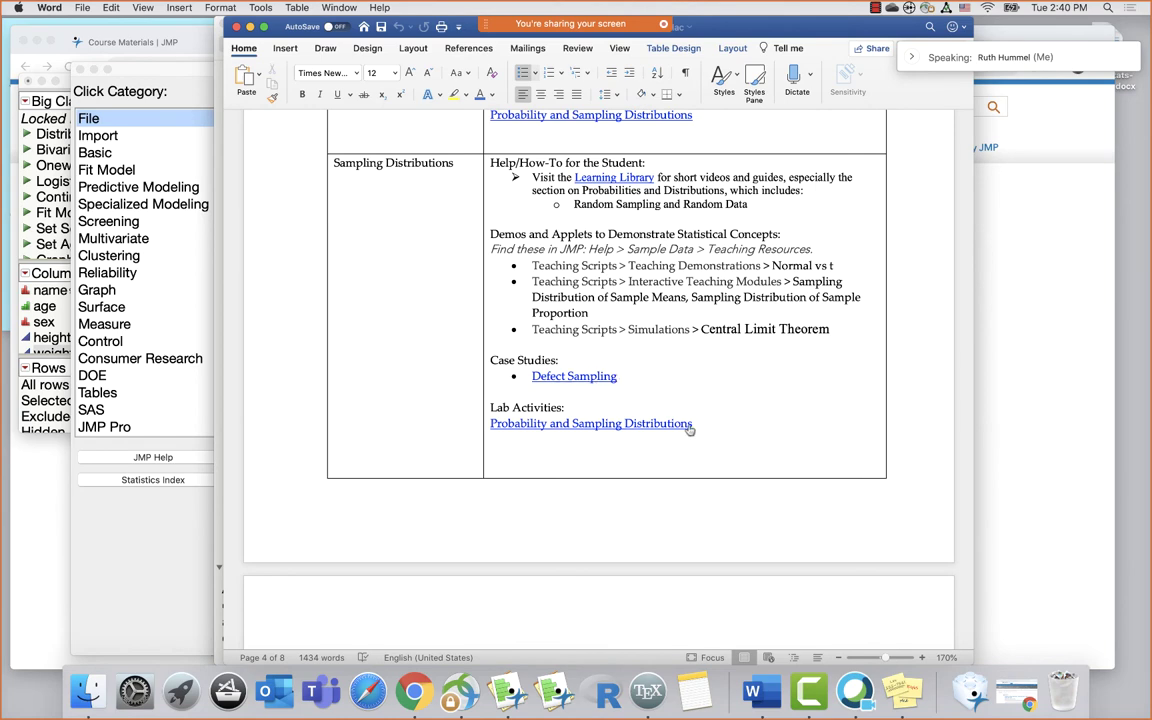
scroll(759, 427, down, 3)
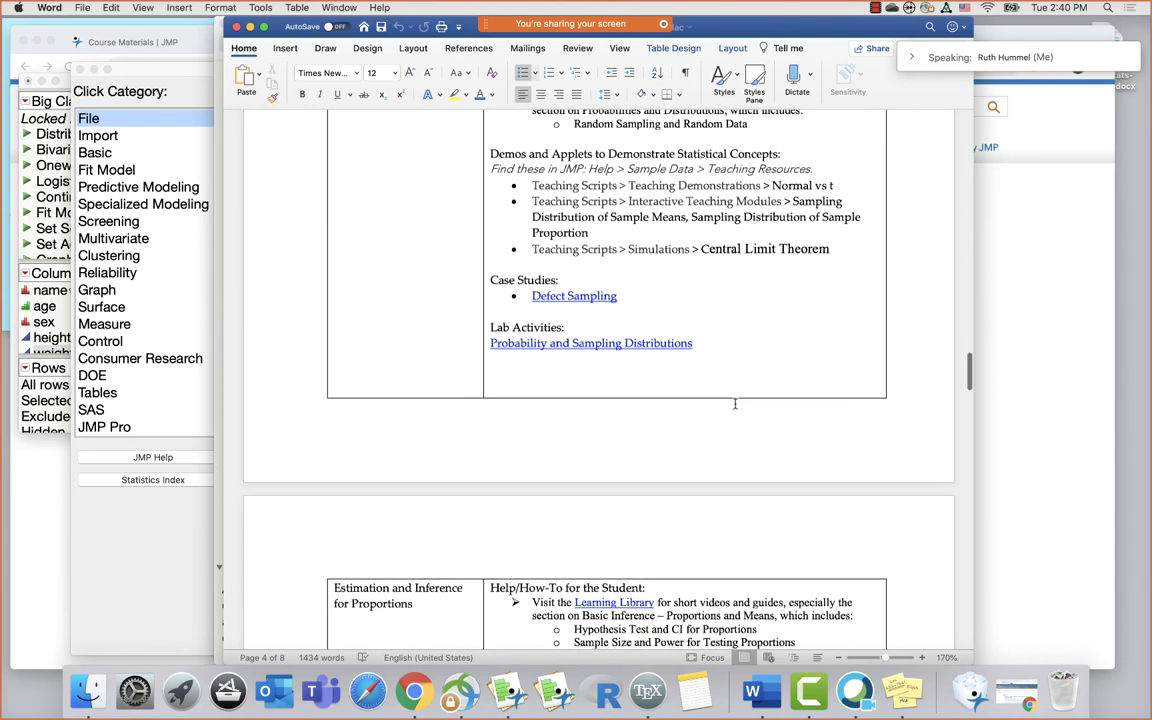
Review the syllabus resources for inference on proportions and means, Chi-Square/Goodness of fit, and ANOVA
scroll(735, 404, down, 10)
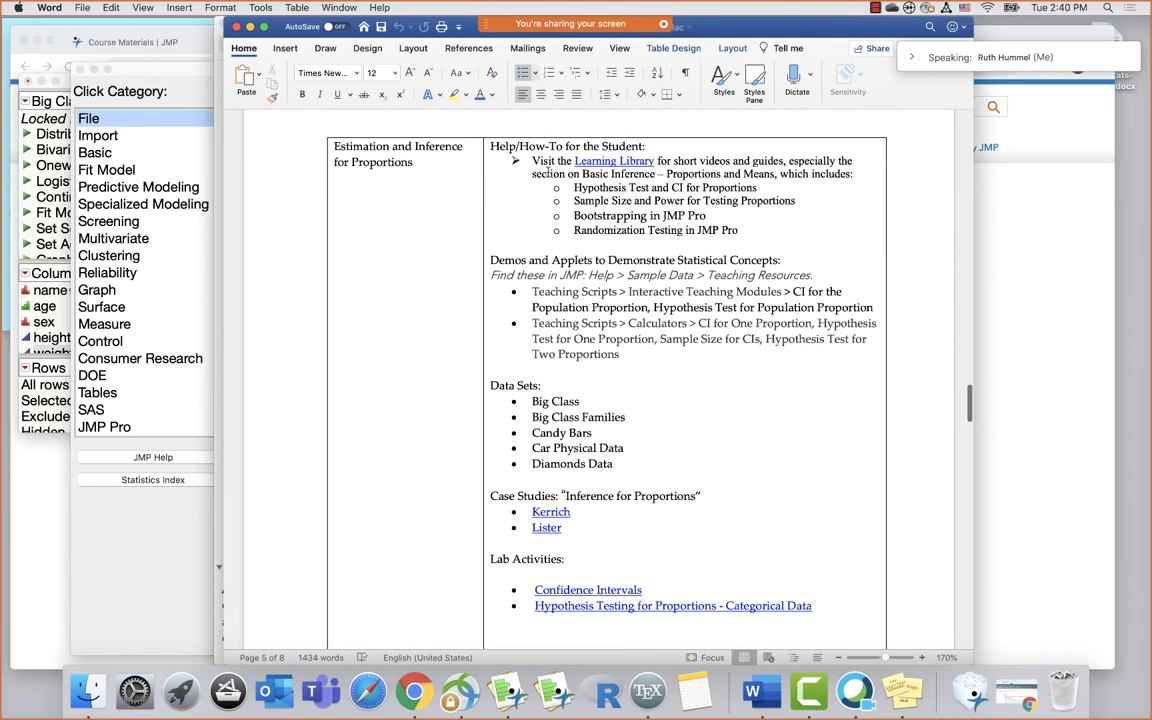
scroll(688, 326, down, 8)
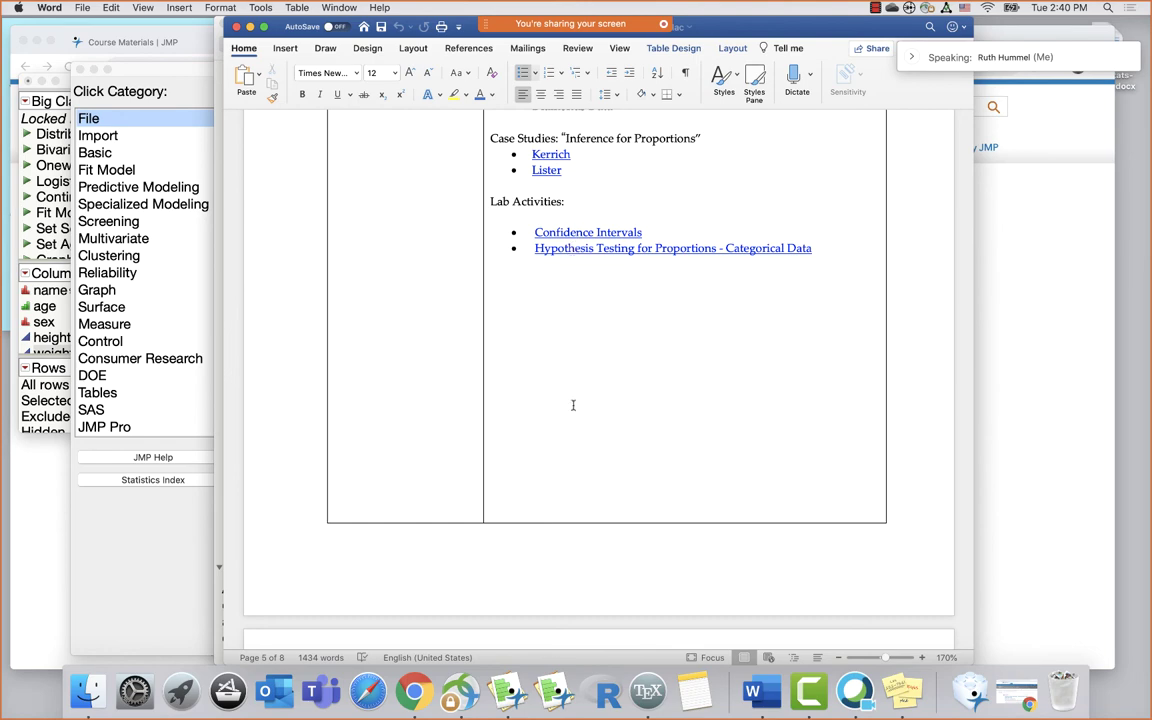
scroll(568, 430, down, 4)
scroll(565, 453, down, 8)
scroll(406, 196, up, 1)
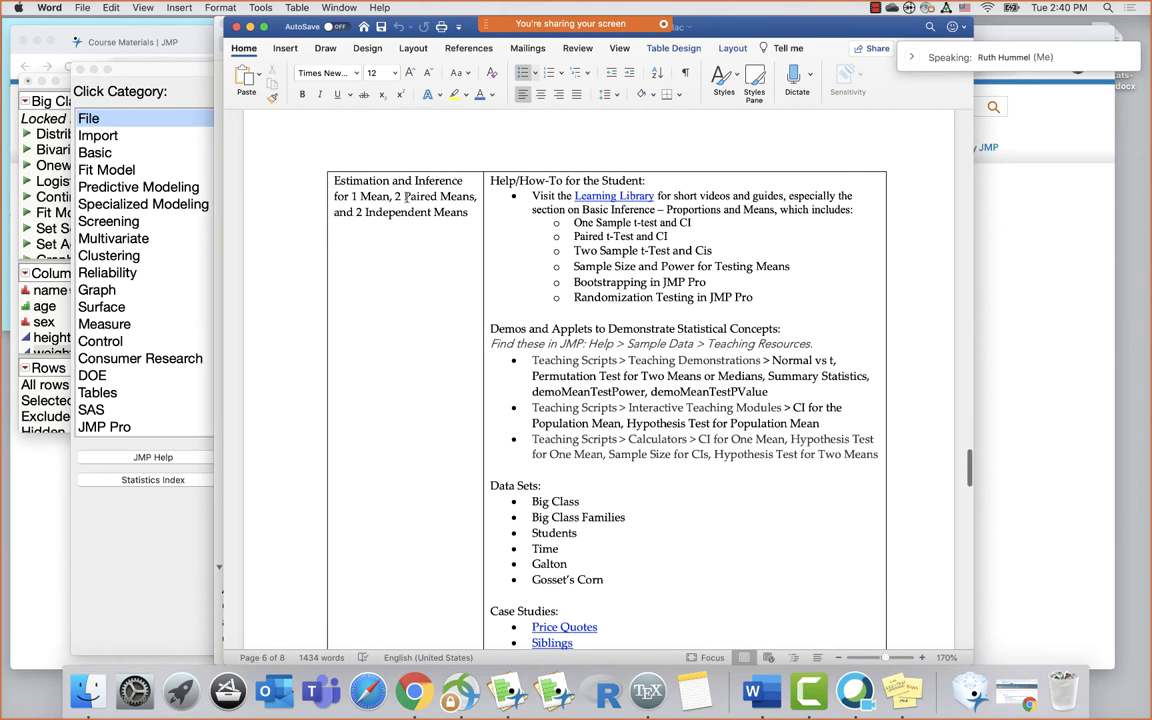
scroll(634, 398, down, 2)
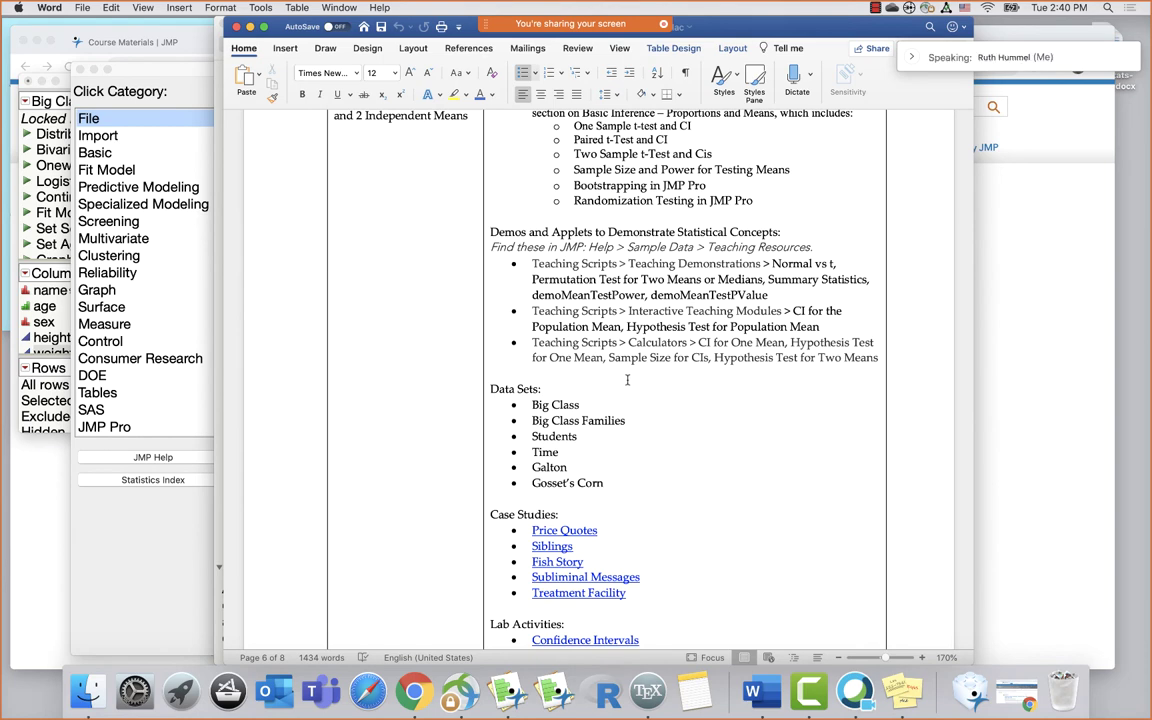
scroll(627, 379, down, 2)
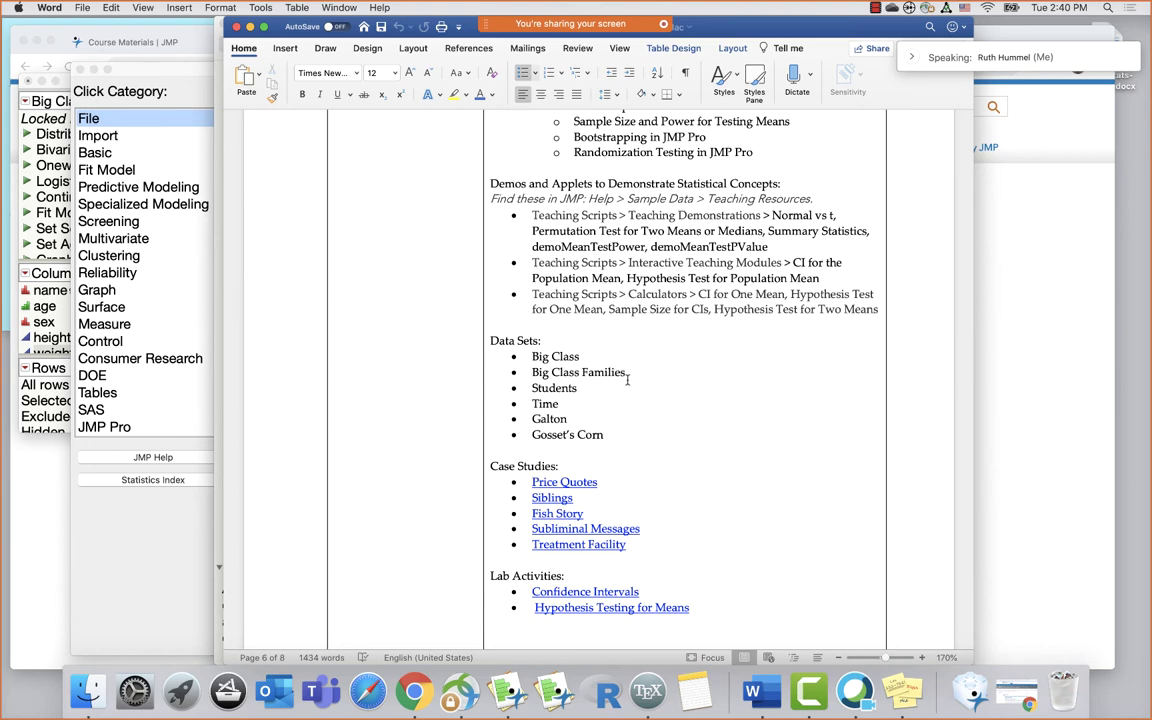
scroll(603, 463, down, 7)
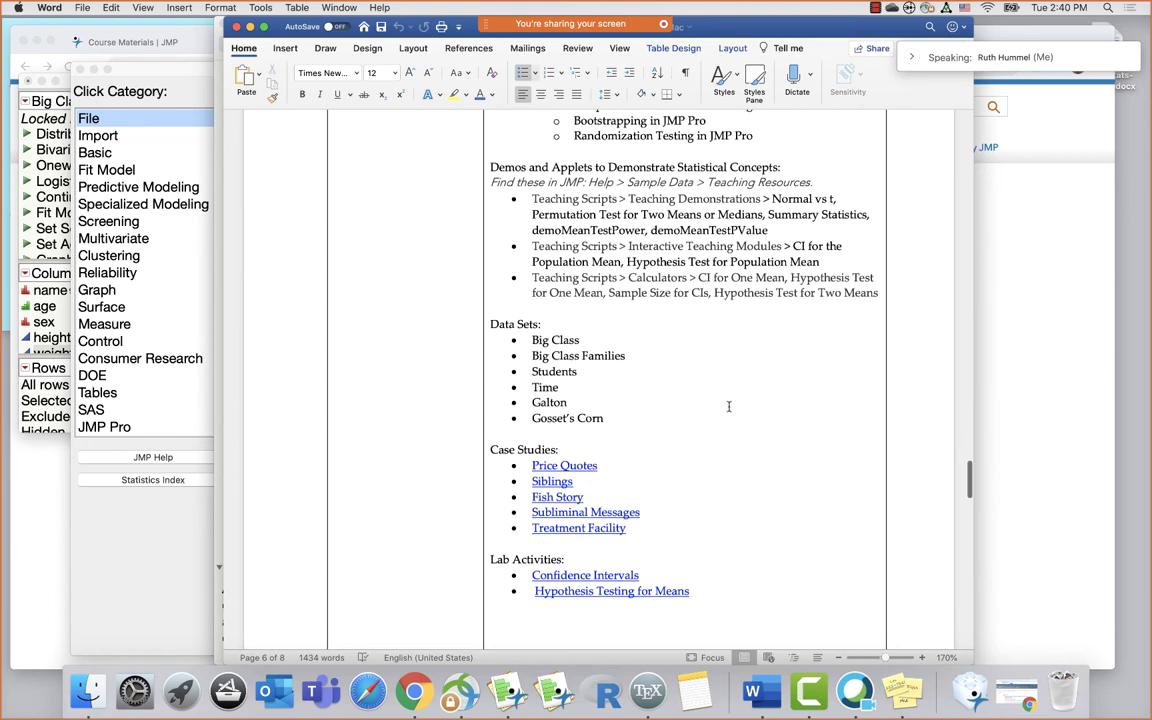
scroll(701, 455, down, 20)
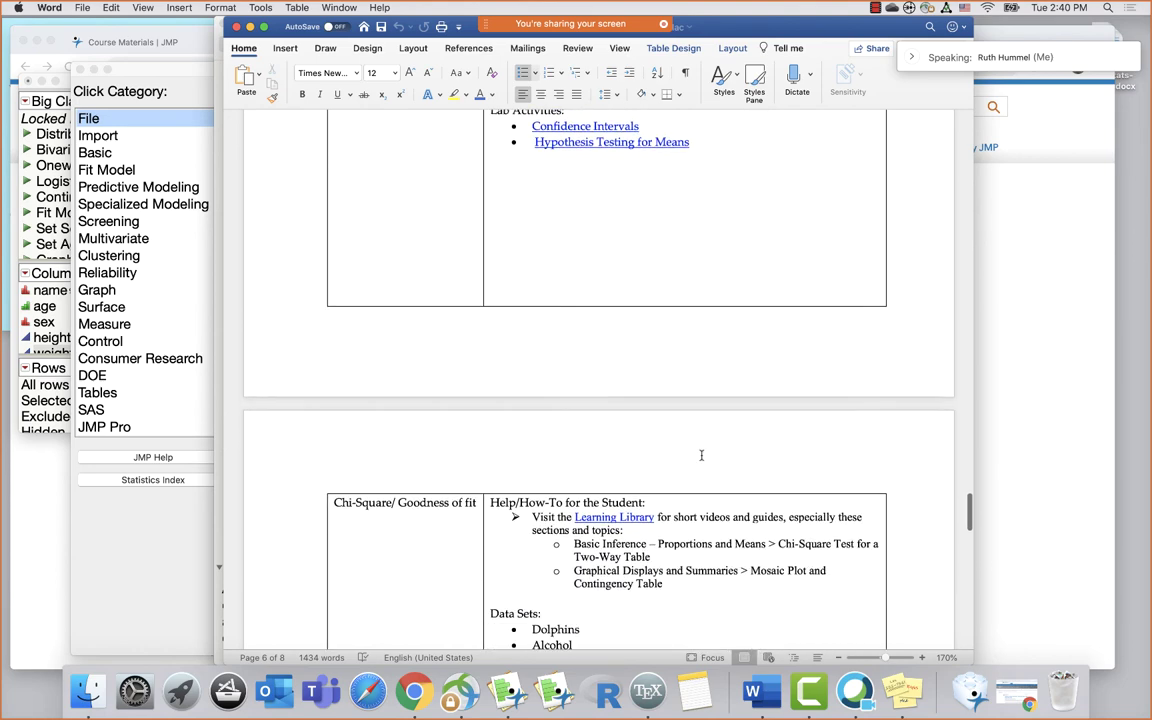
scroll(465, 379, down, 15)
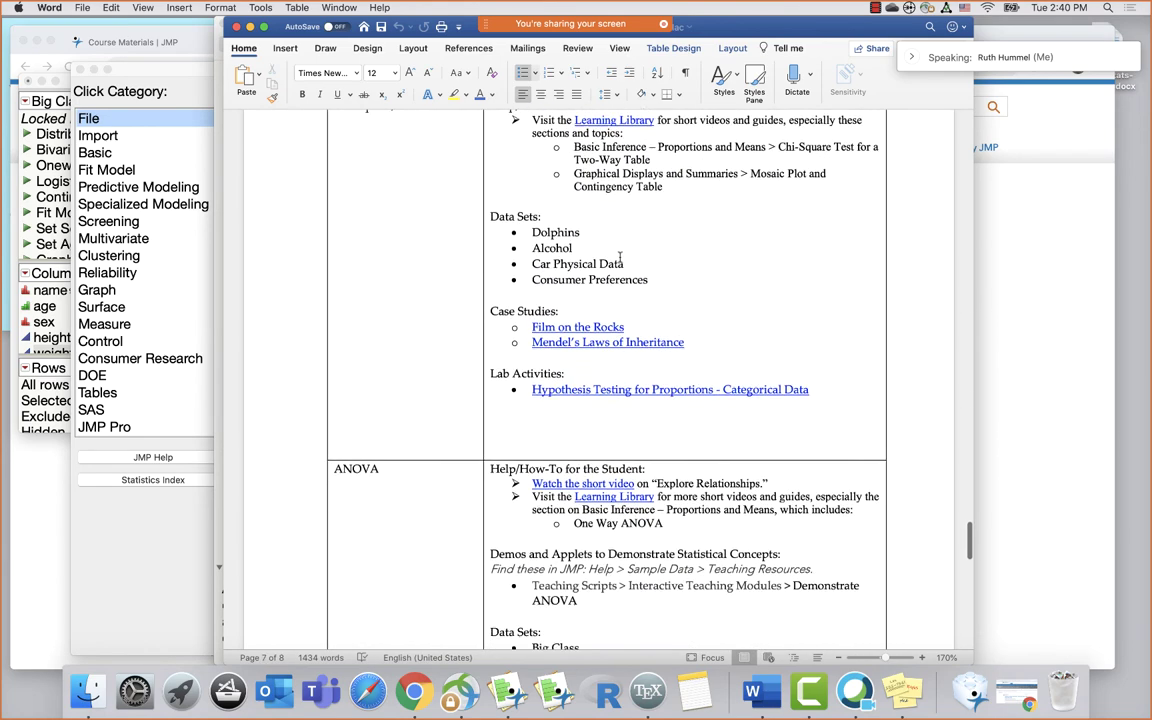
scroll(697, 432, down, 4)
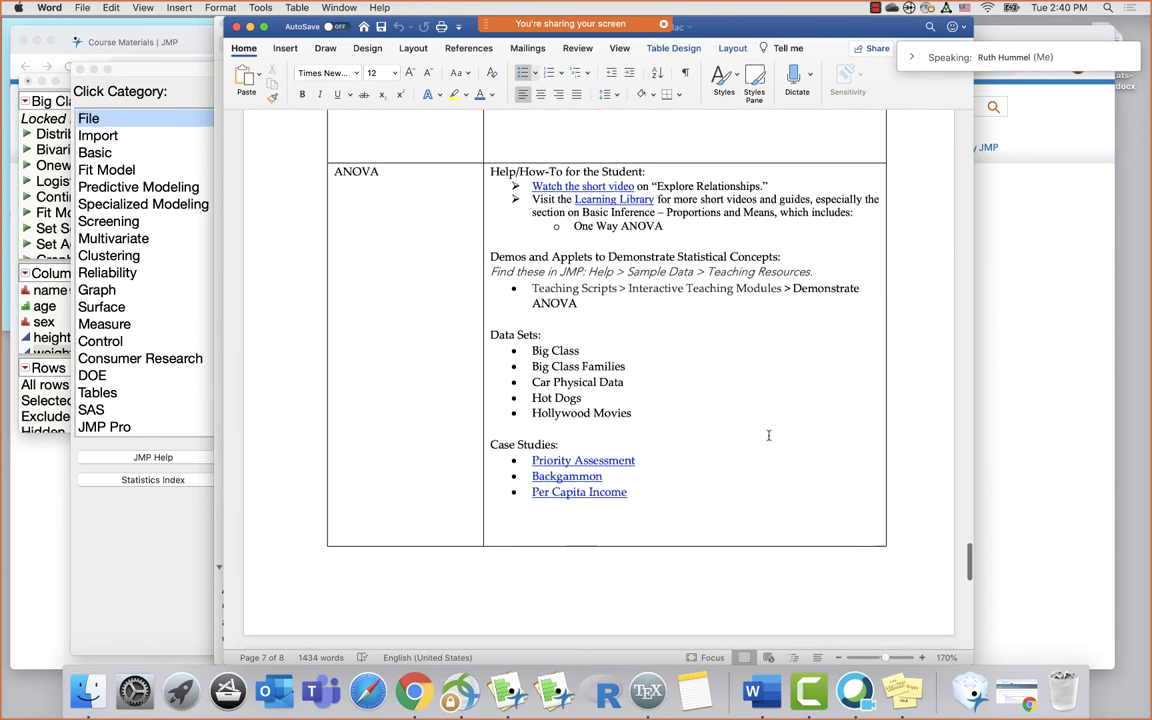
Review the syllabus resources listed for Simple Regression and Nonparametrics
scroll(686, 420, down, 17)
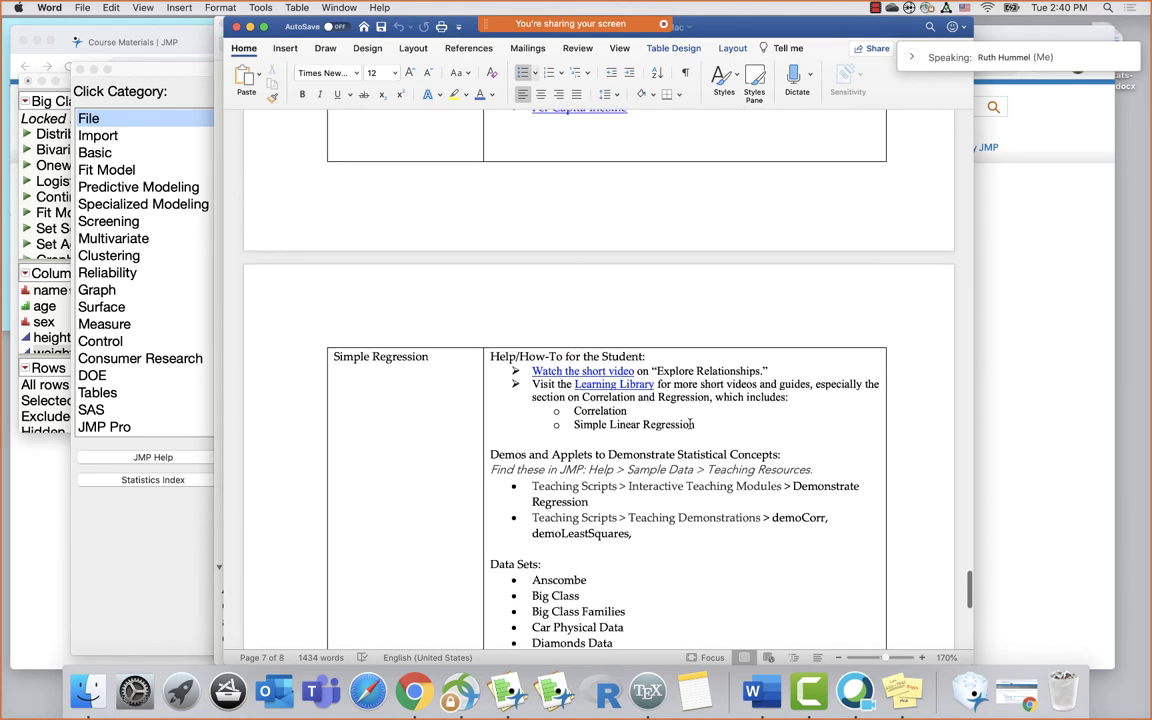
scroll(648, 424, down, 8)
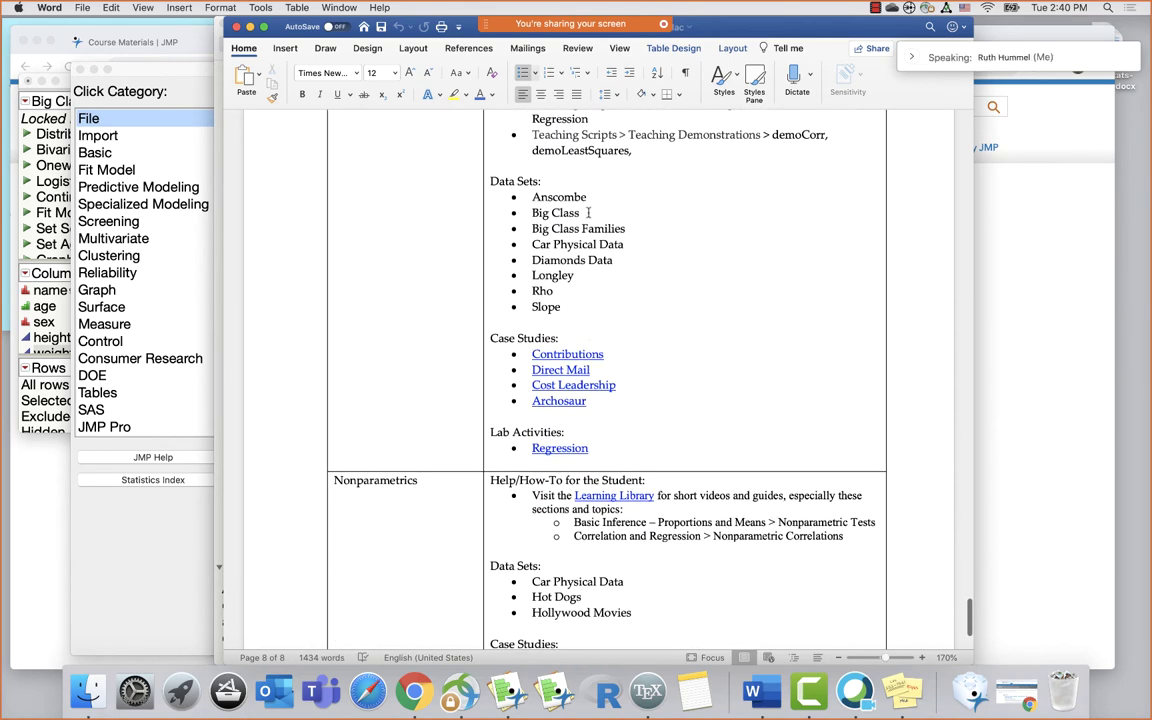
scroll(588, 212, up, 5)
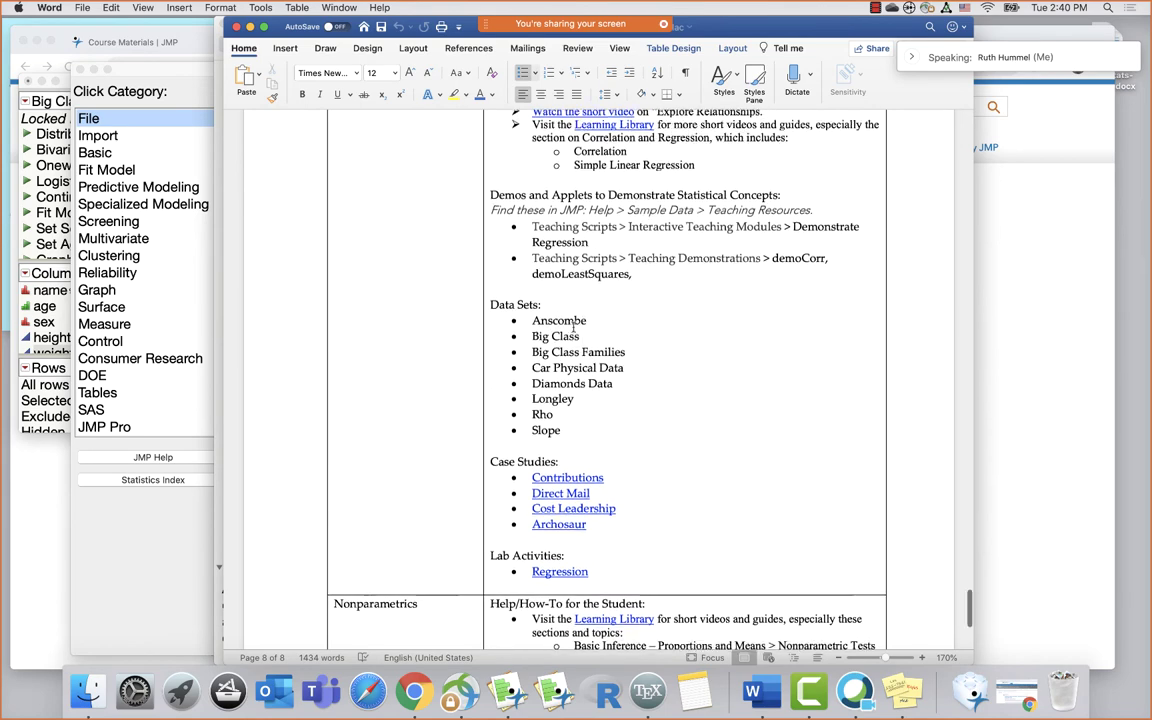
scroll(574, 331, up, 2)
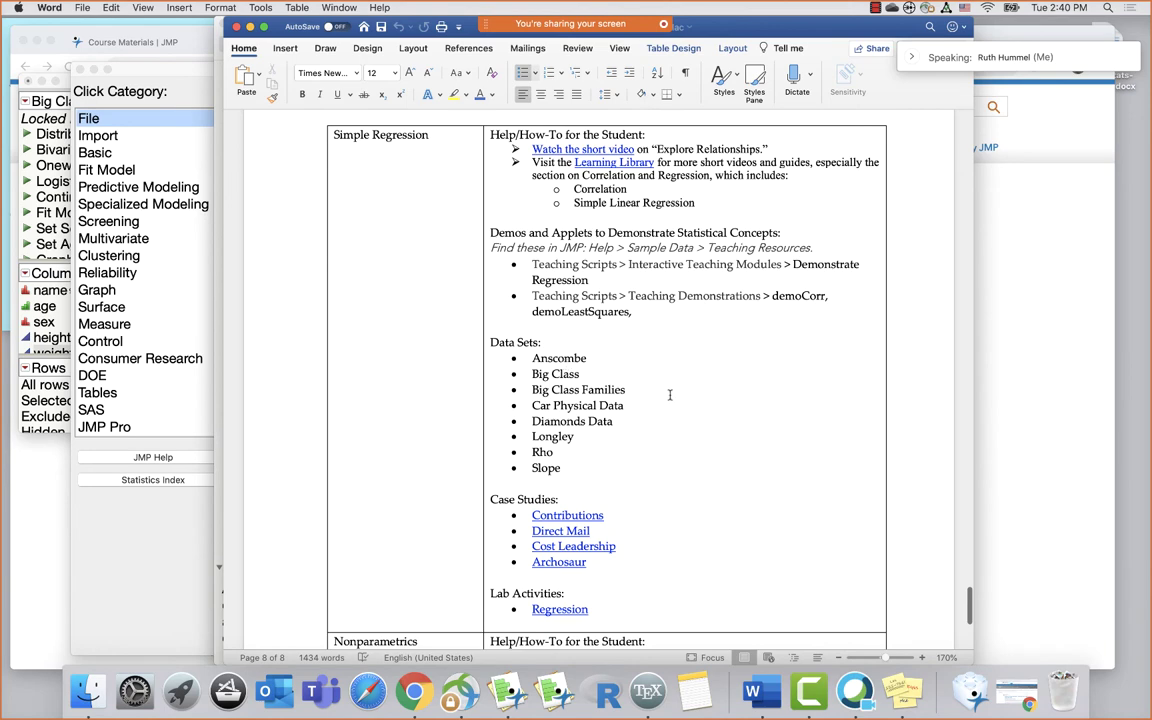
scroll(668, 393, down, 5)
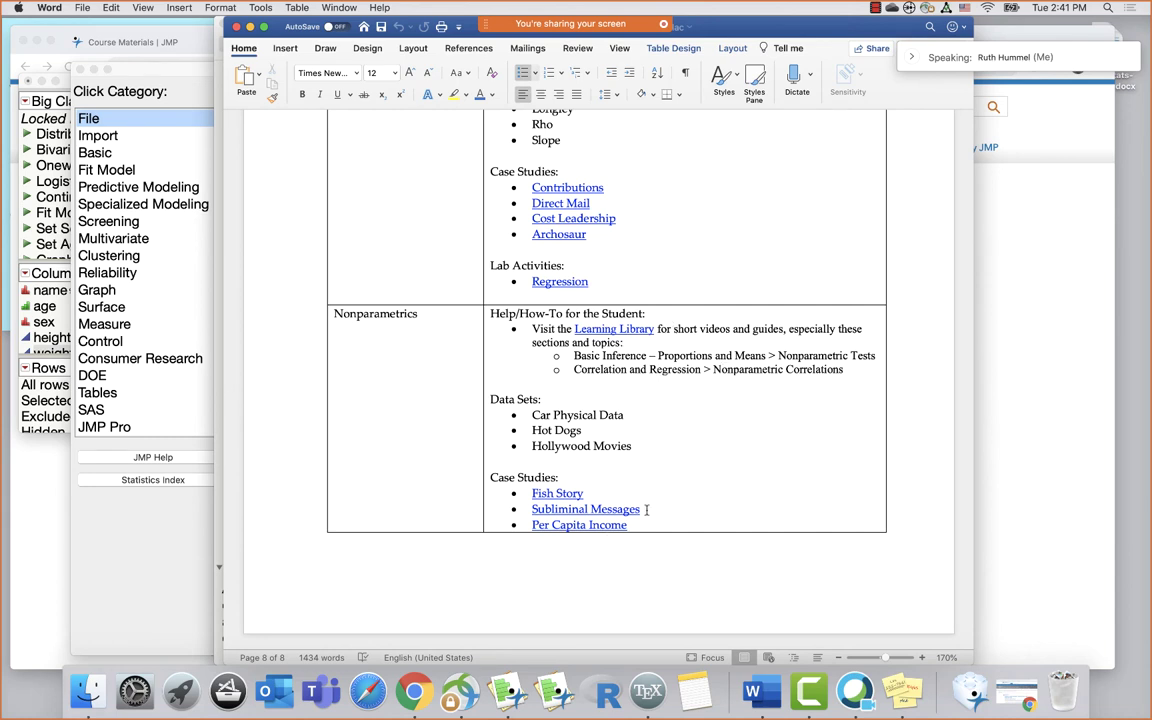
scroll(640, 579, up, 3)
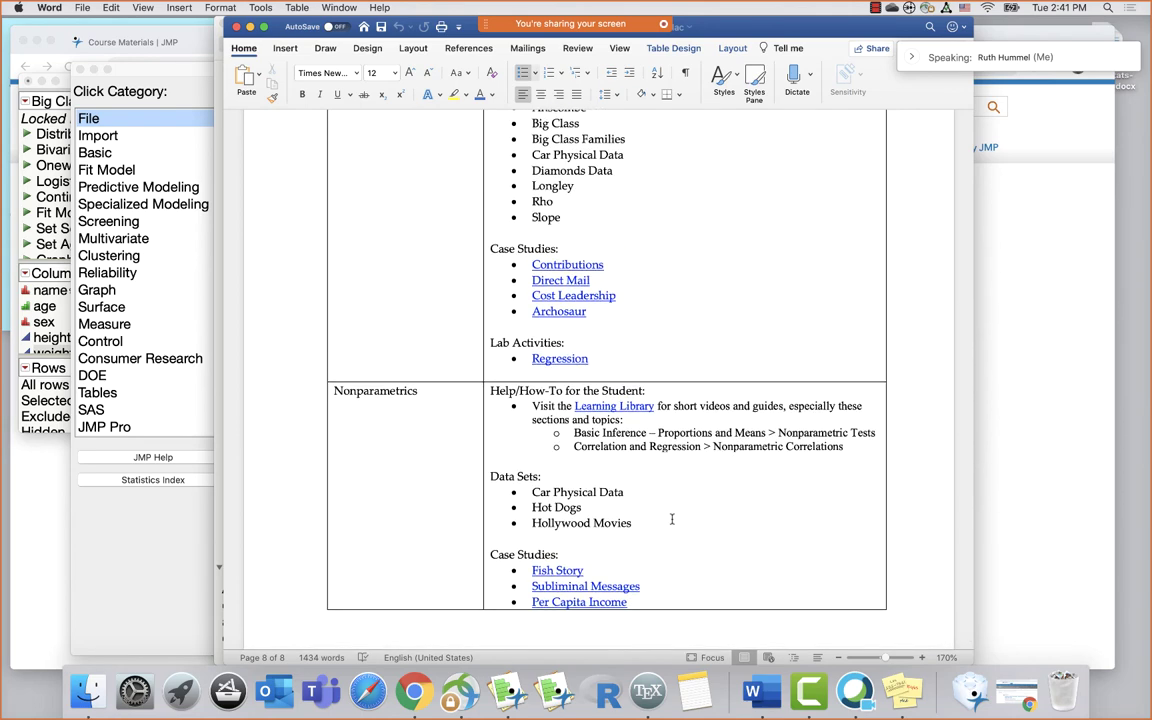
Close the Word syllabus, the Sample Data Index, the JMP Starter and the Big Class table, discarding the table's changes
click(238, 27)
click(222, 24)
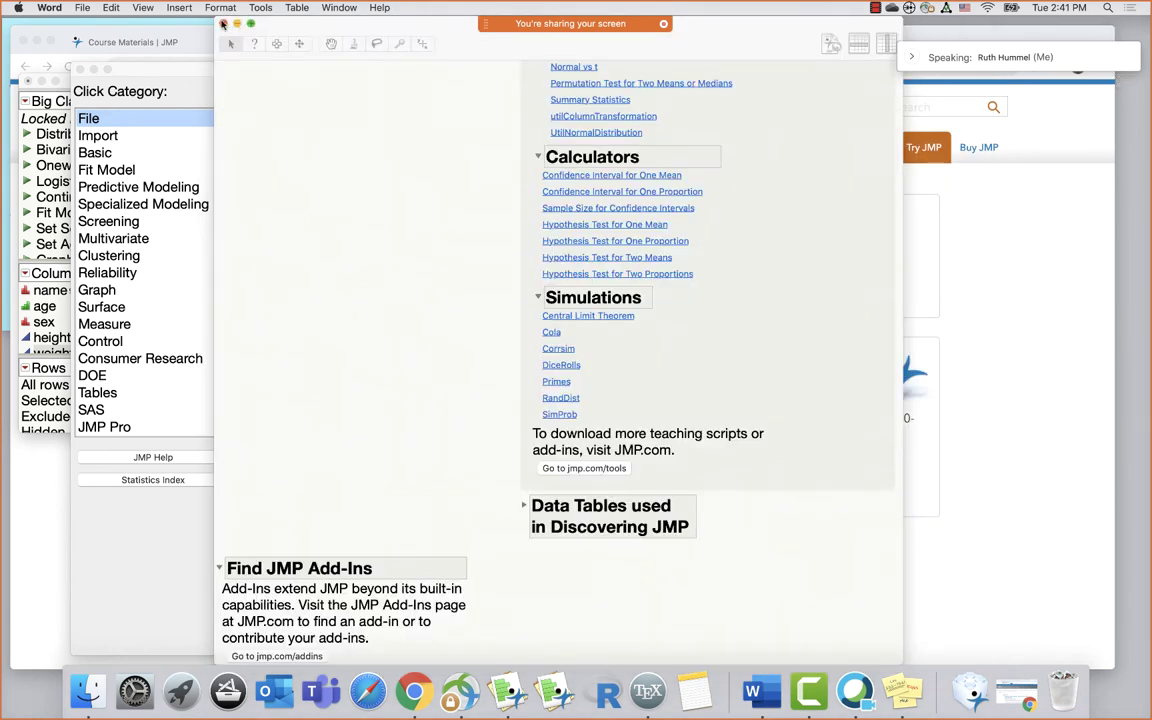
click(79, 70)
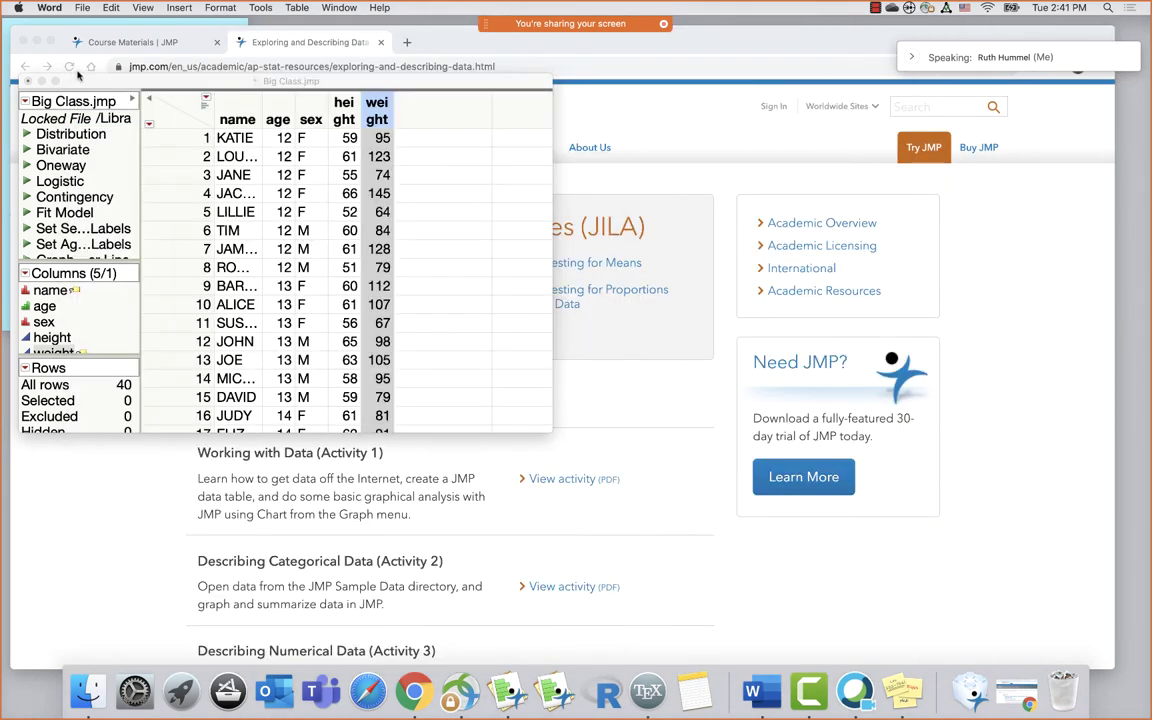
click(26, 74)
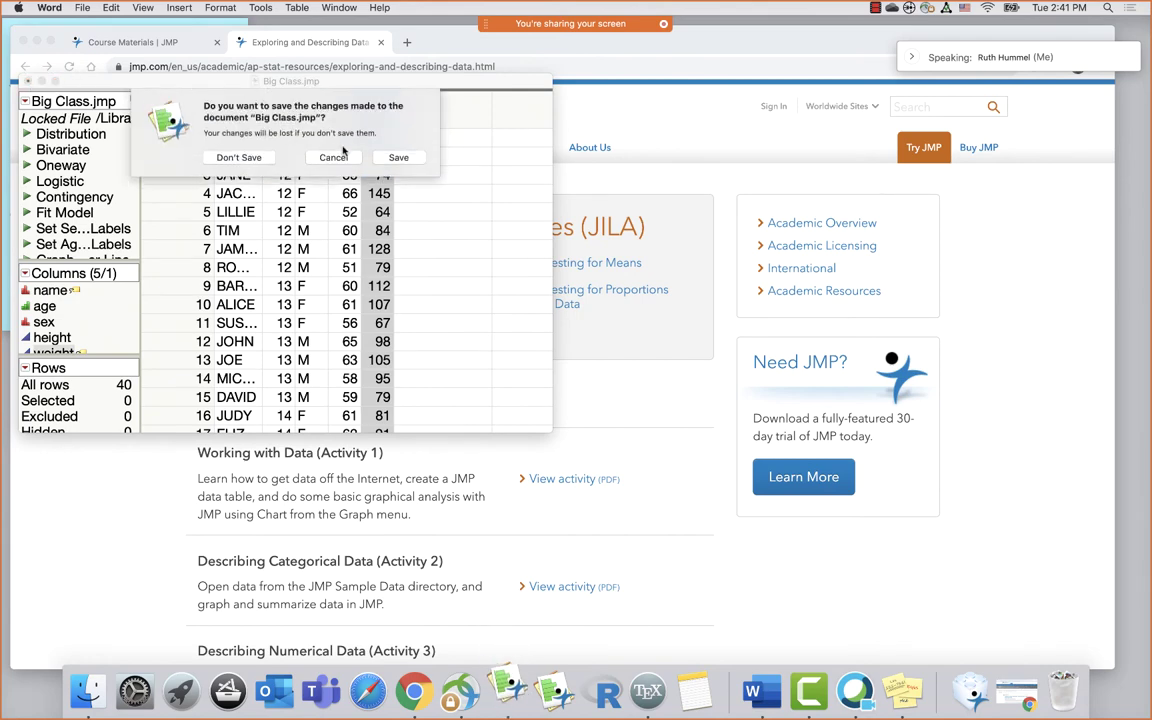
click(241, 157)
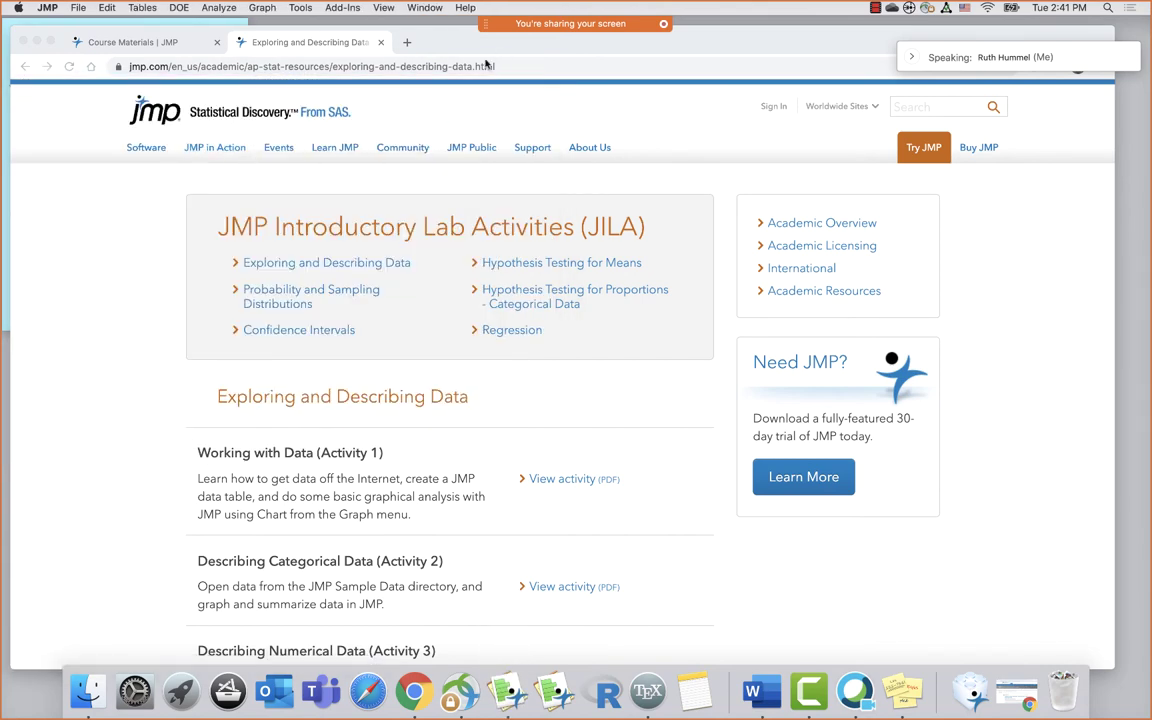
click(132, 43)
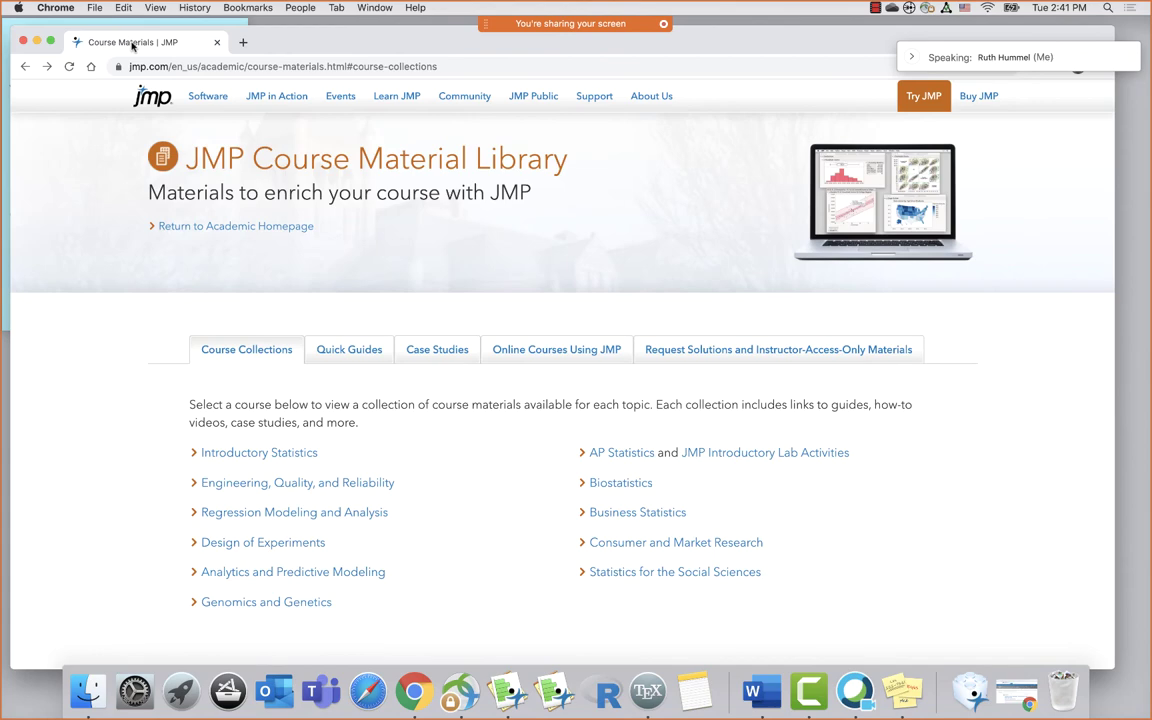
click(250, 66)
text(jmp.com.academic)
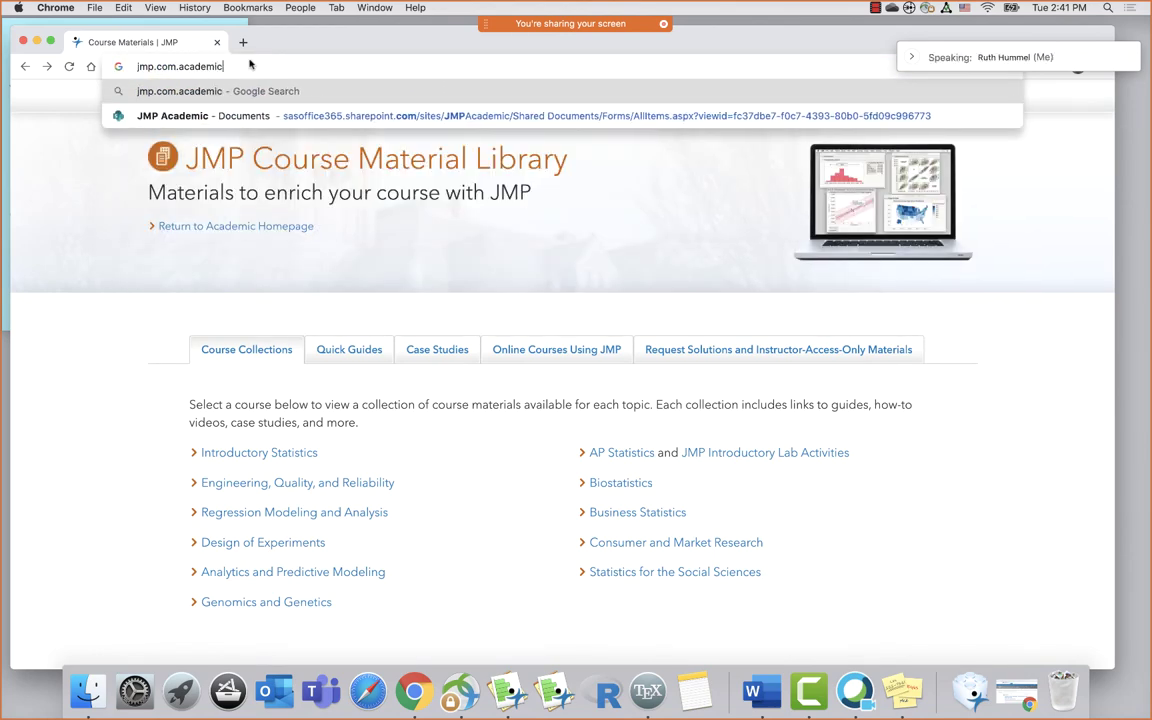
key(Return)
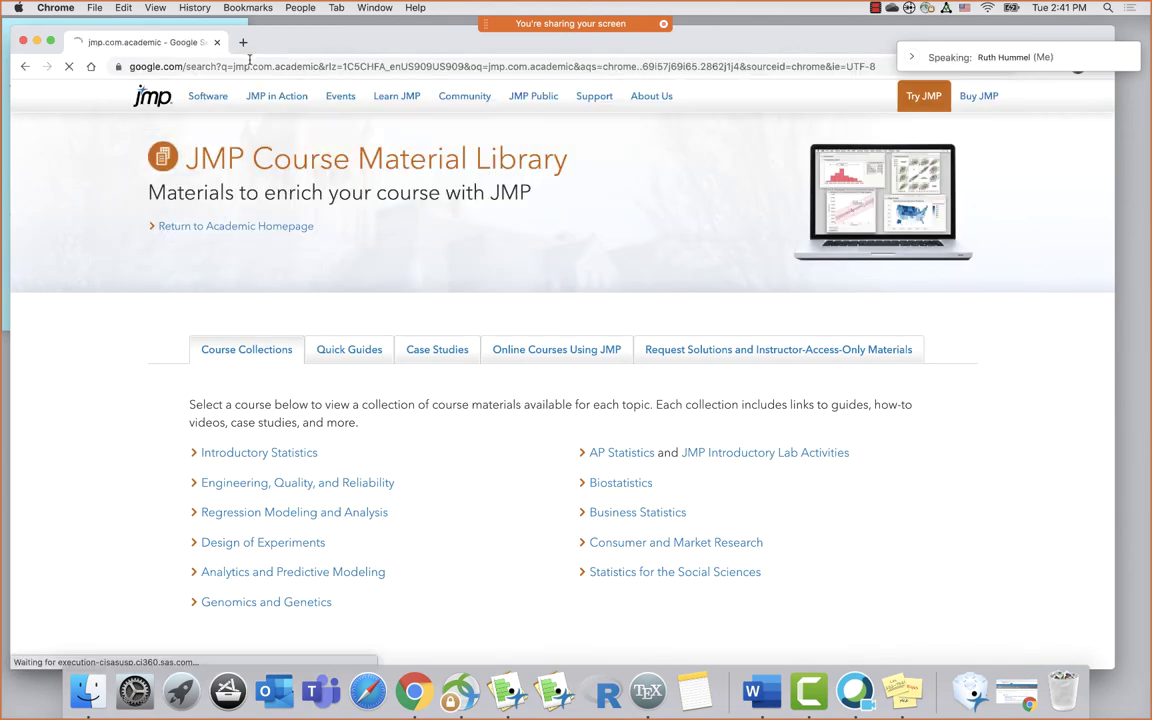
click(285, 206)
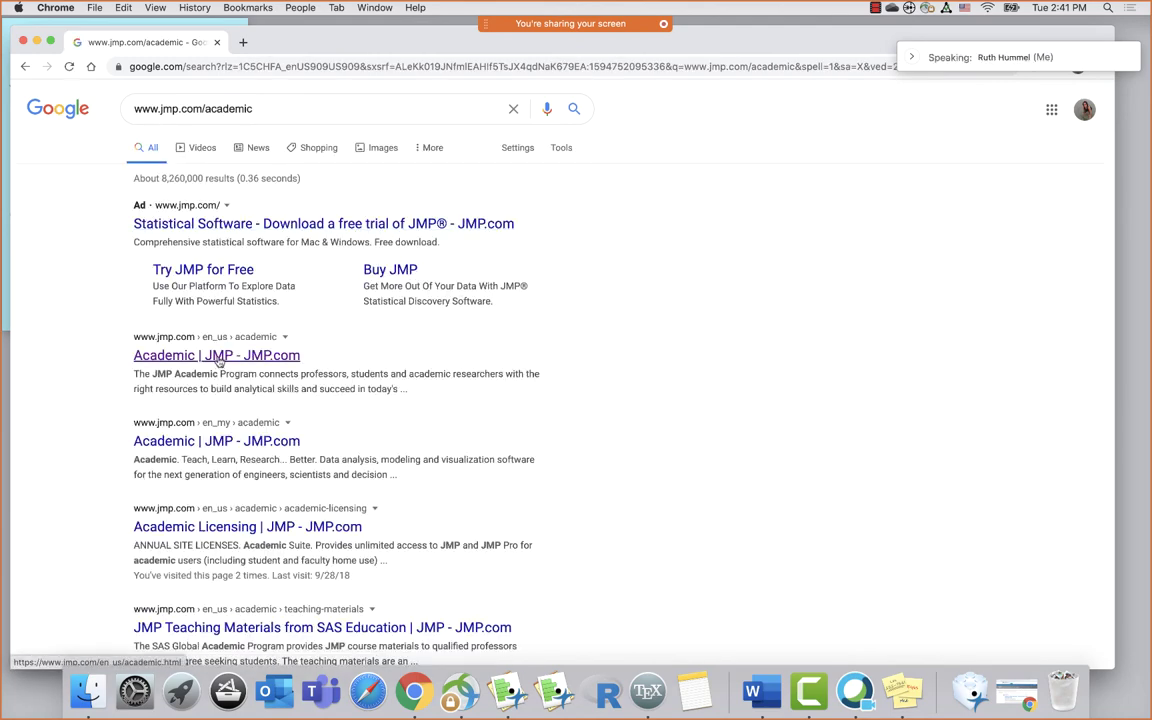
click(200, 355)
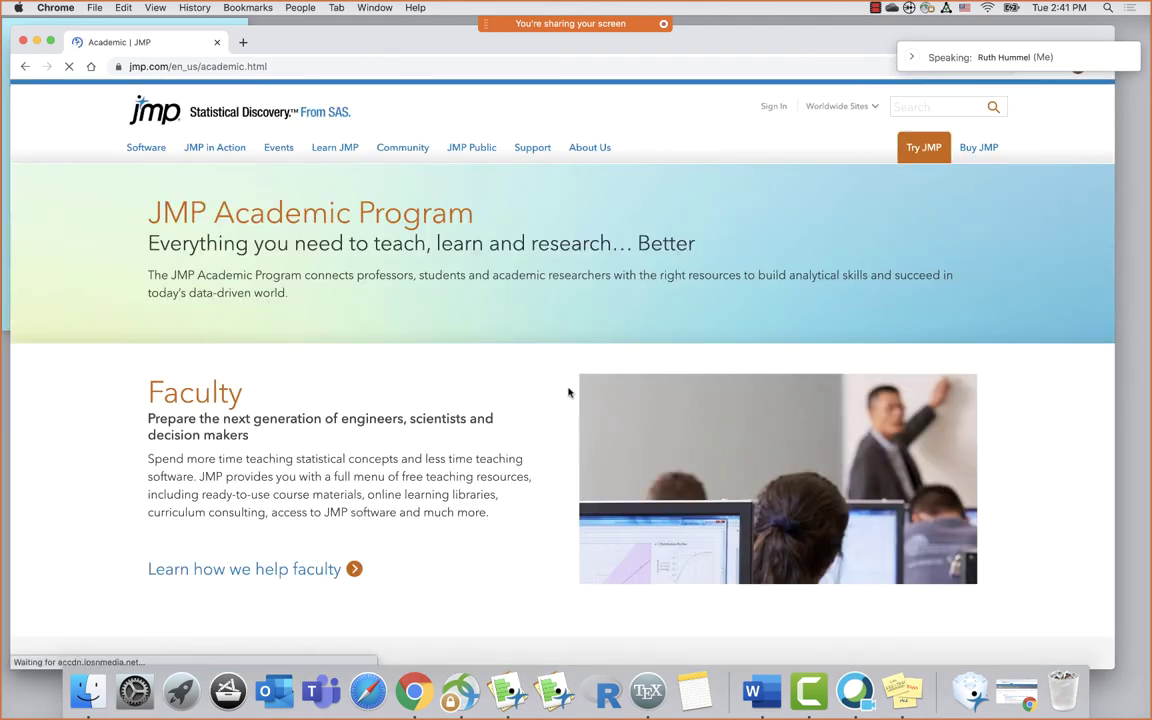
Open the faculty Teaching Resources from the Academic page and view the course collections in the JMP Course Material Library
scroll(568, 392, down, 2)
click(304, 530)
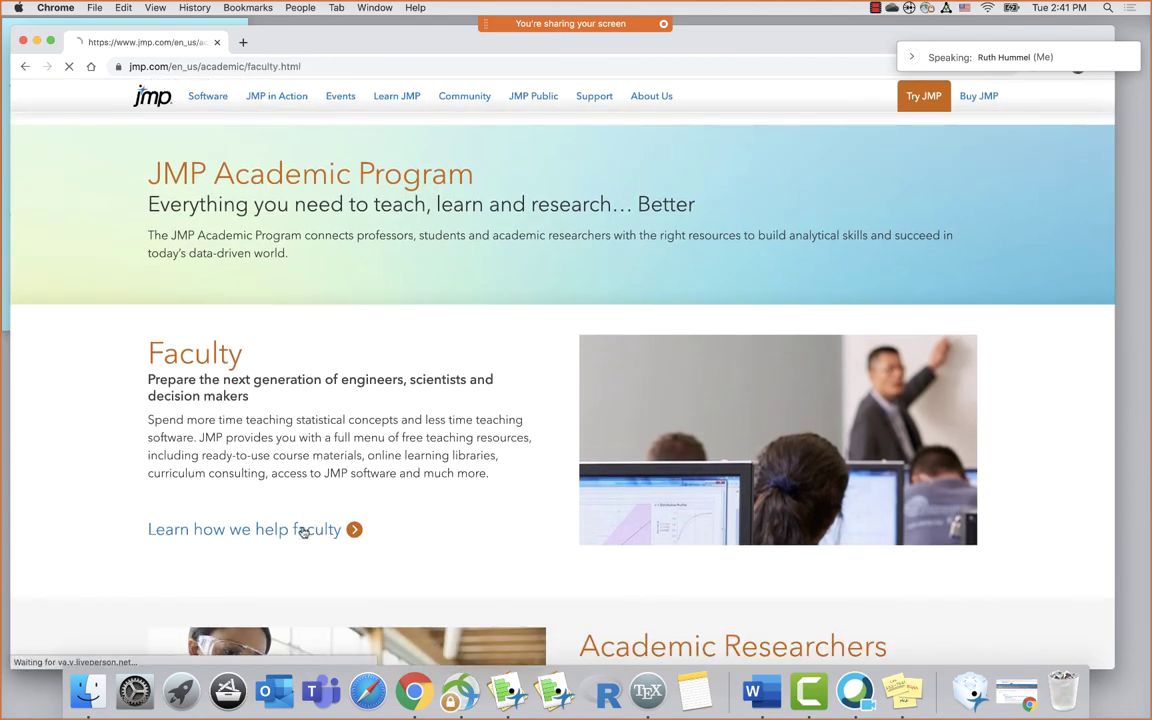
scroll(631, 376, down, 3)
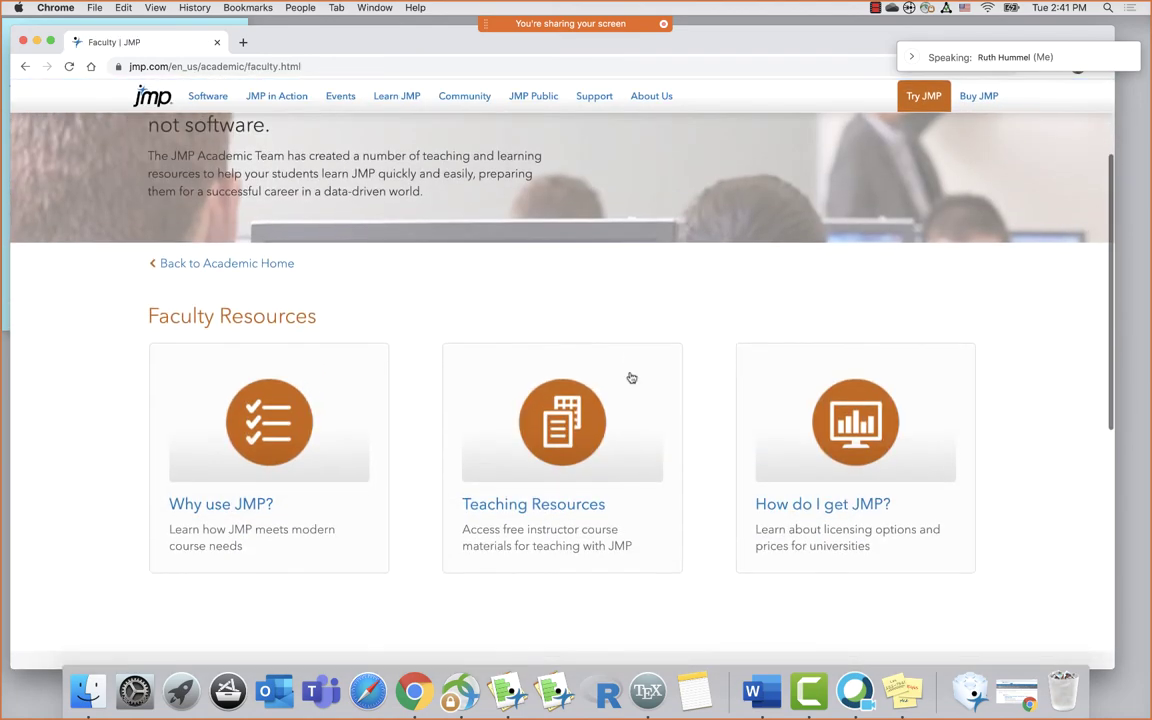
click(555, 505)
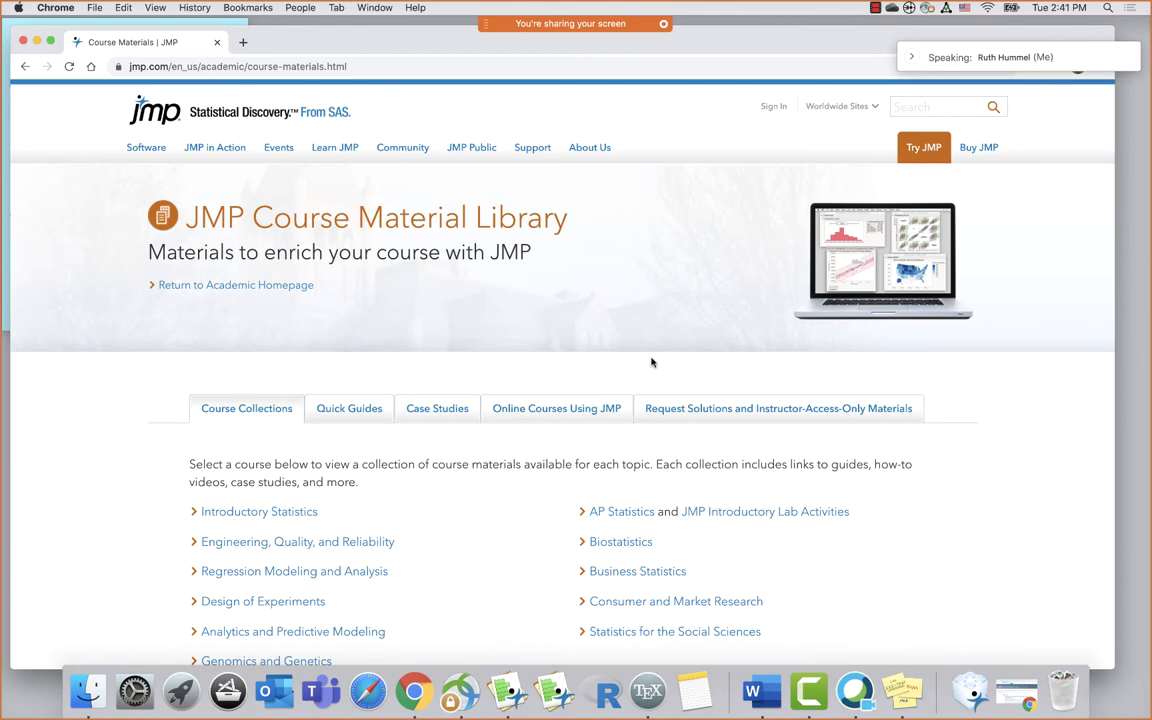
scroll(403, 301, down, 5)
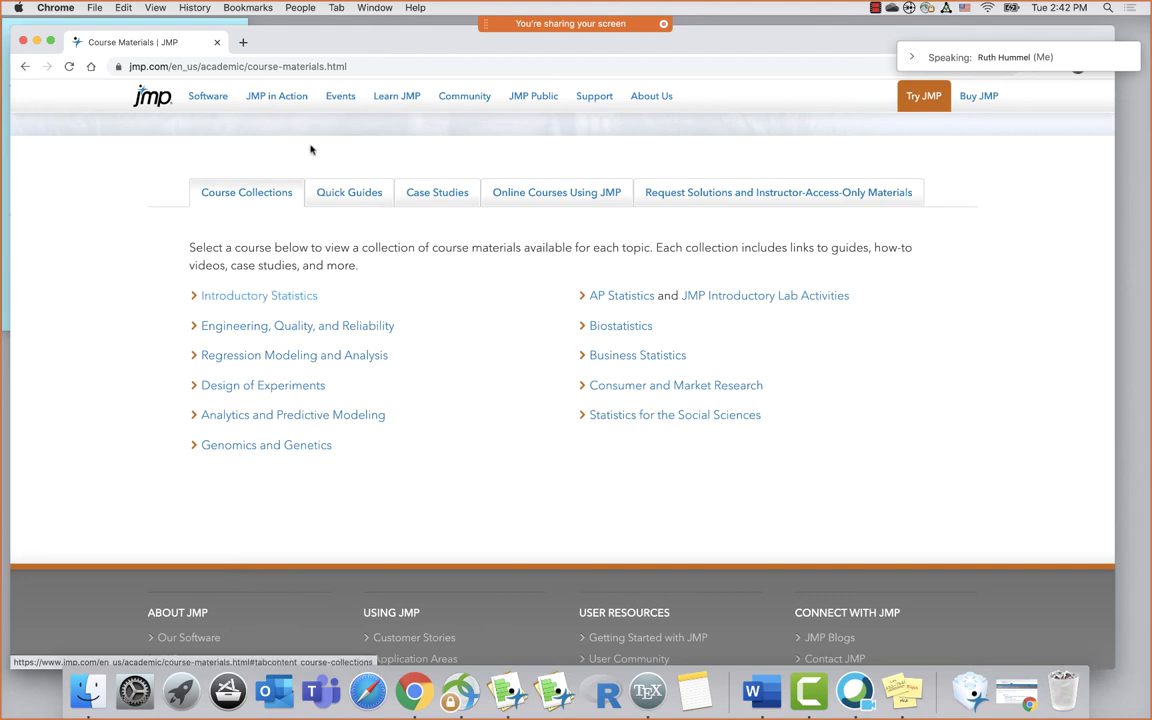
Move the browser window aside to uncover the Important URLs note and highlight its community.jmp.com entry
drag(343, 42, 438, 59)
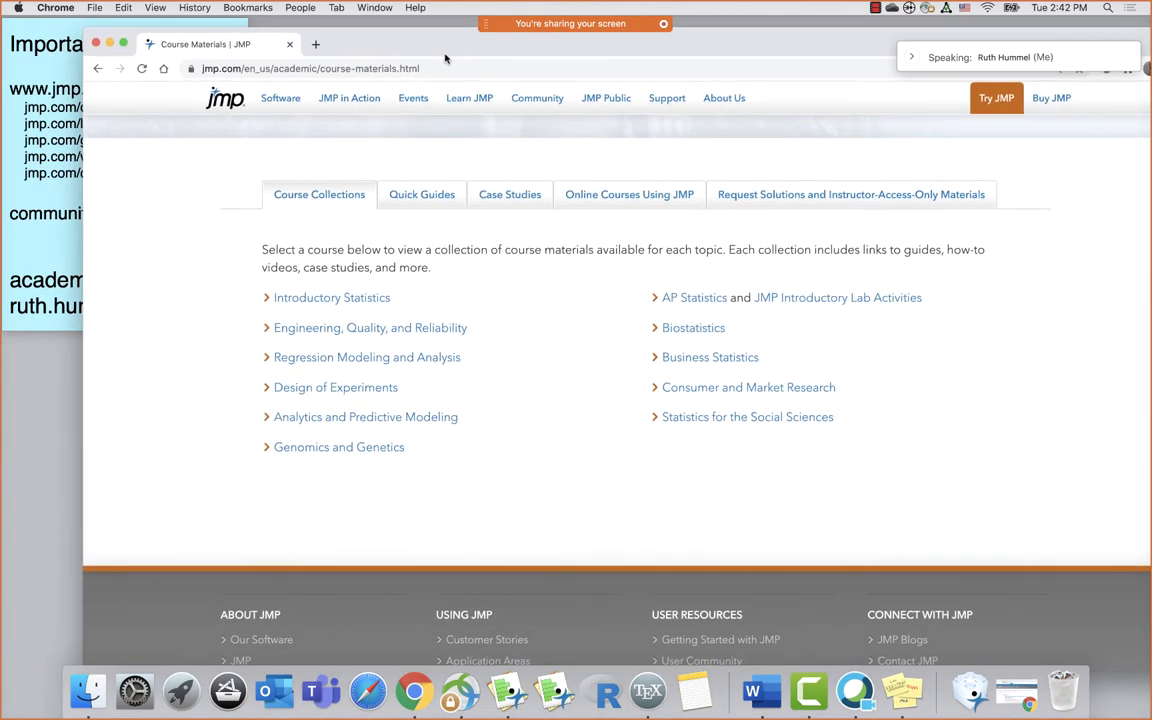
click(62, 227)
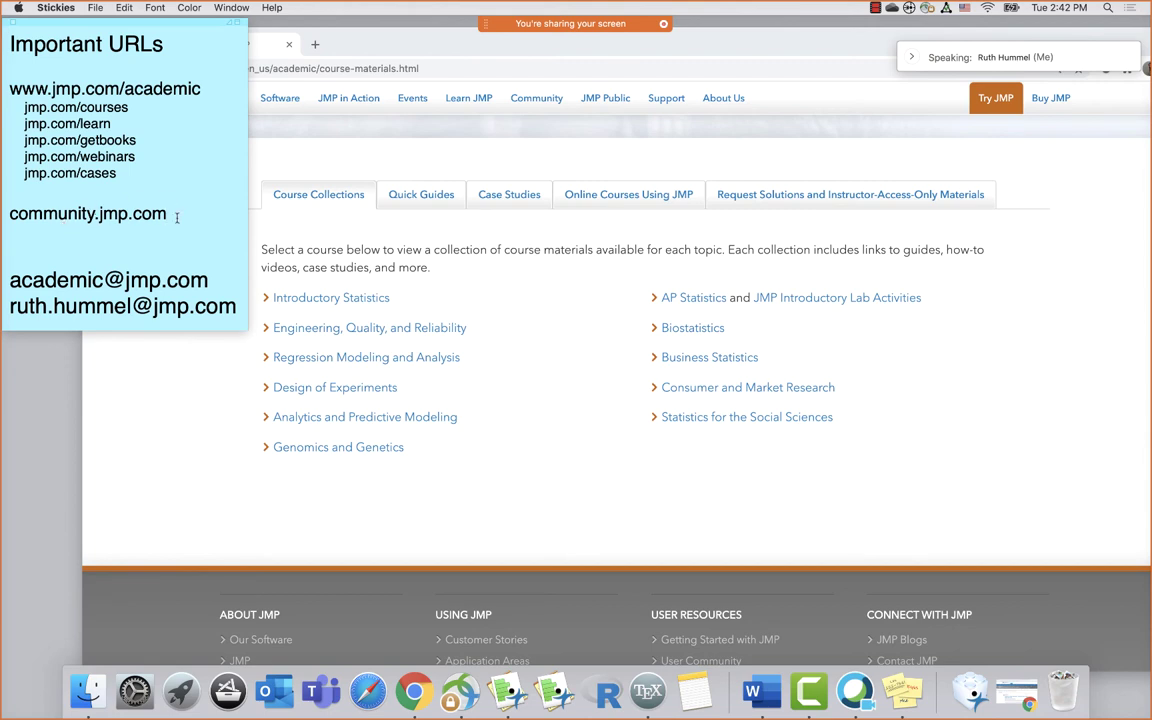
drag(177, 217, 9, 216)
click(9, 216)
Open community.jmp.com in a new browser tab
click(320, 44)
text(co)
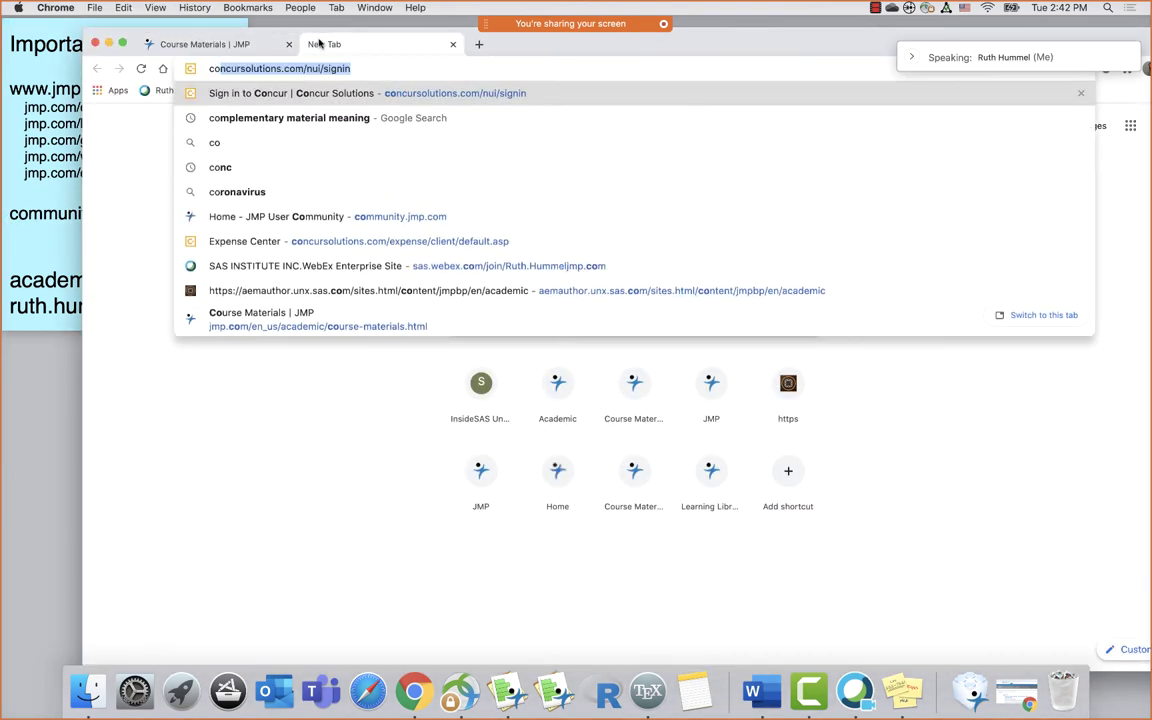
text(mmunity.jmp.c)
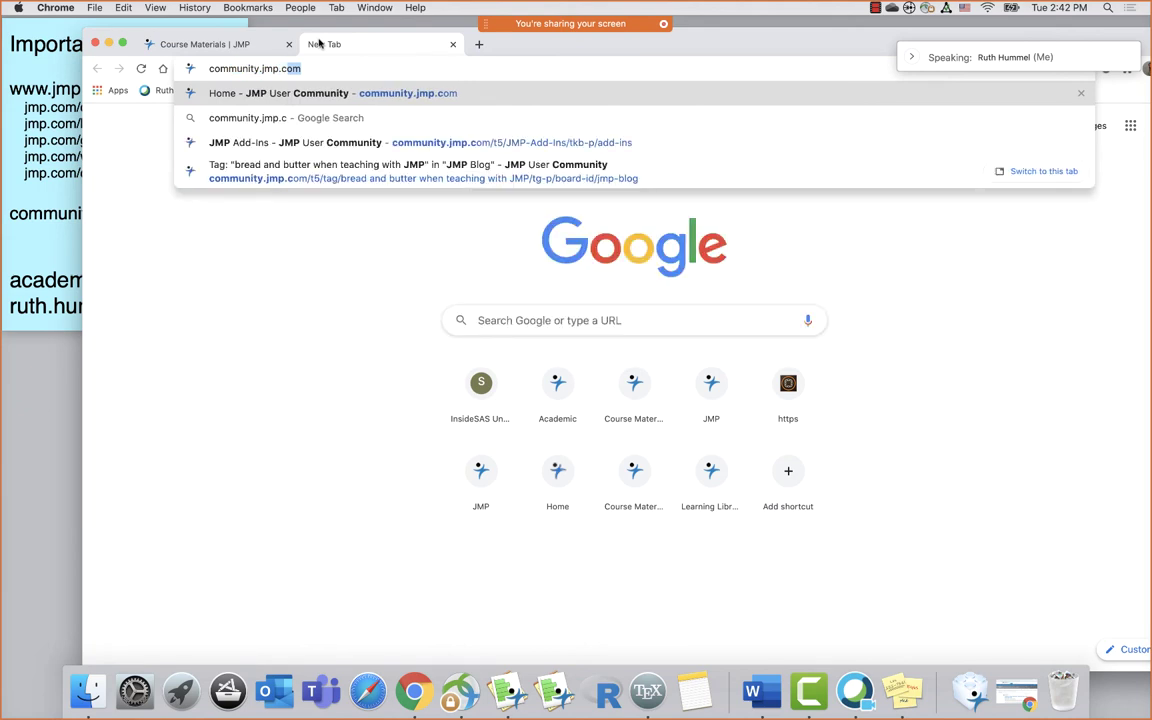
key(Return)
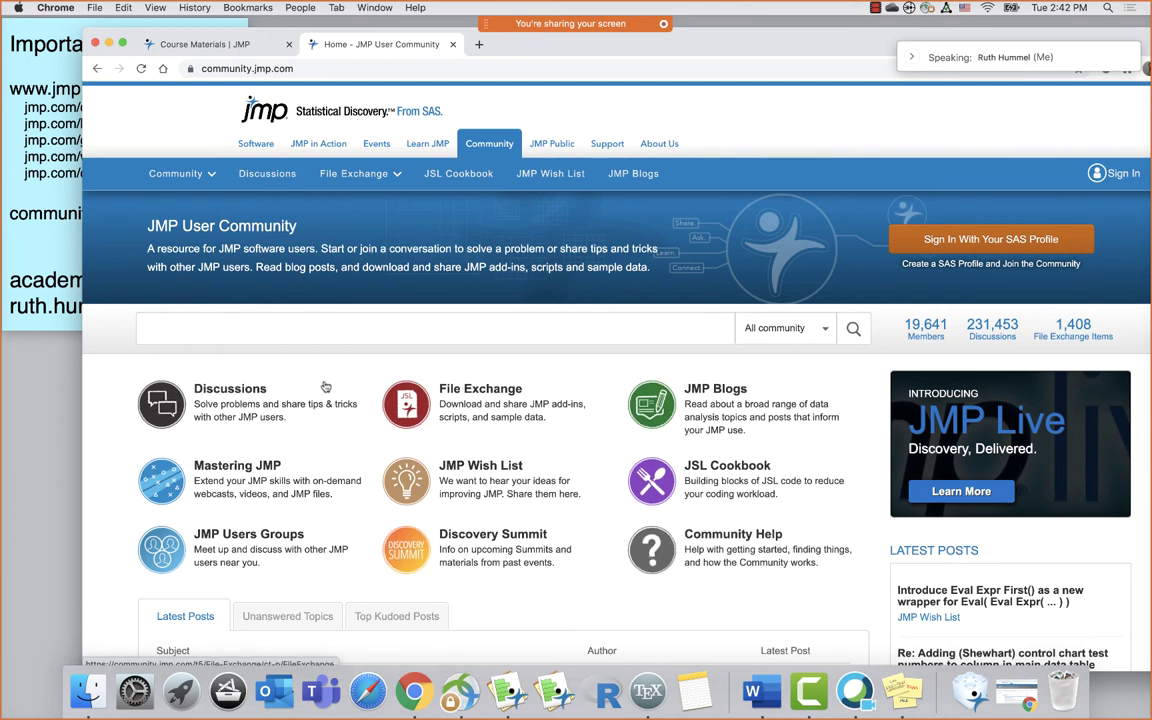
Search the JMP User Community for "teaching" and for "t-test", then close the community page
click(557, 328)
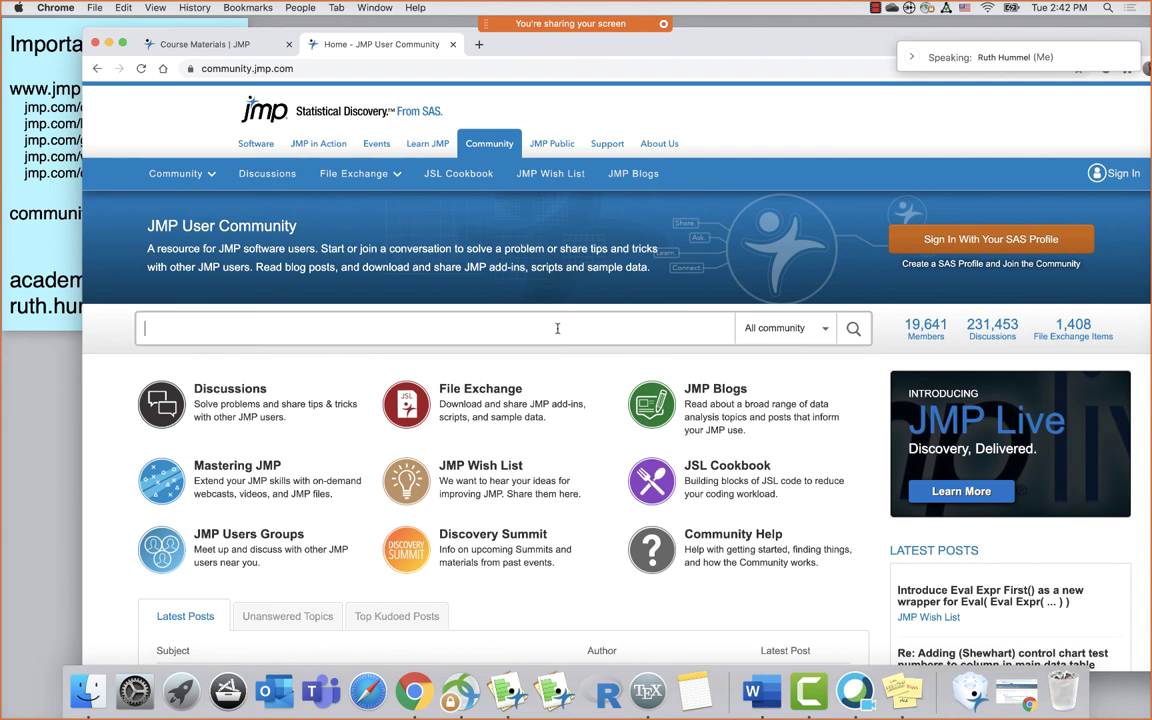
text(teaching)
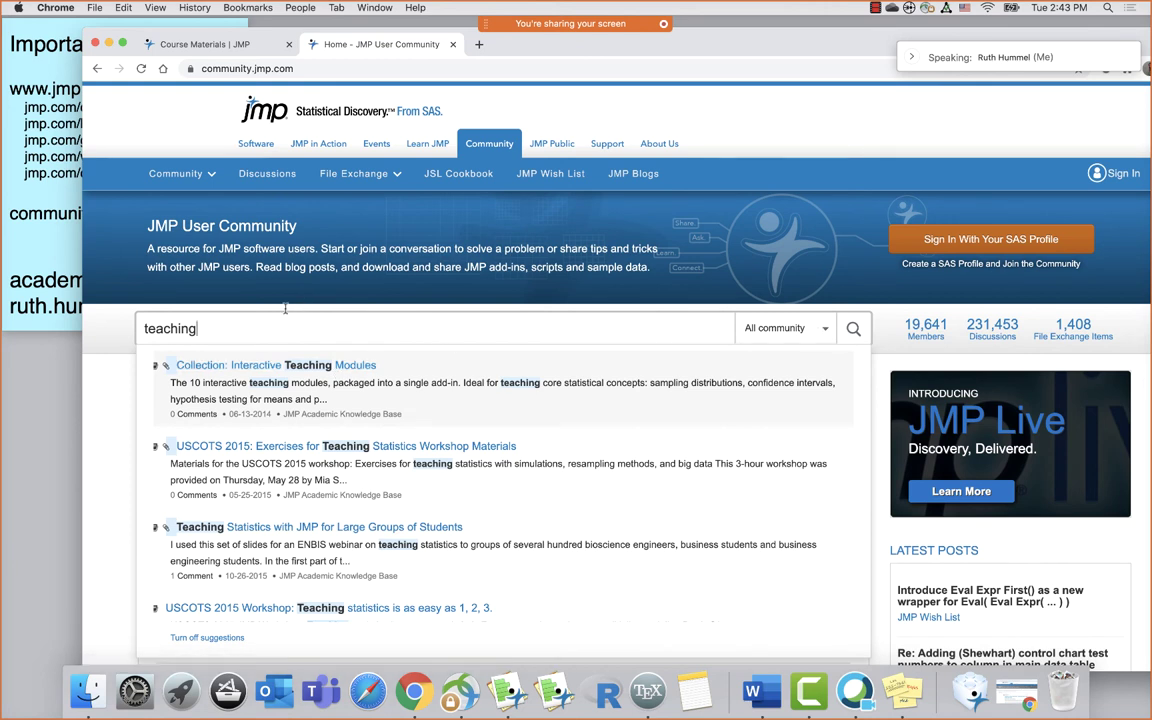
drag(239, 329, 88, 322)
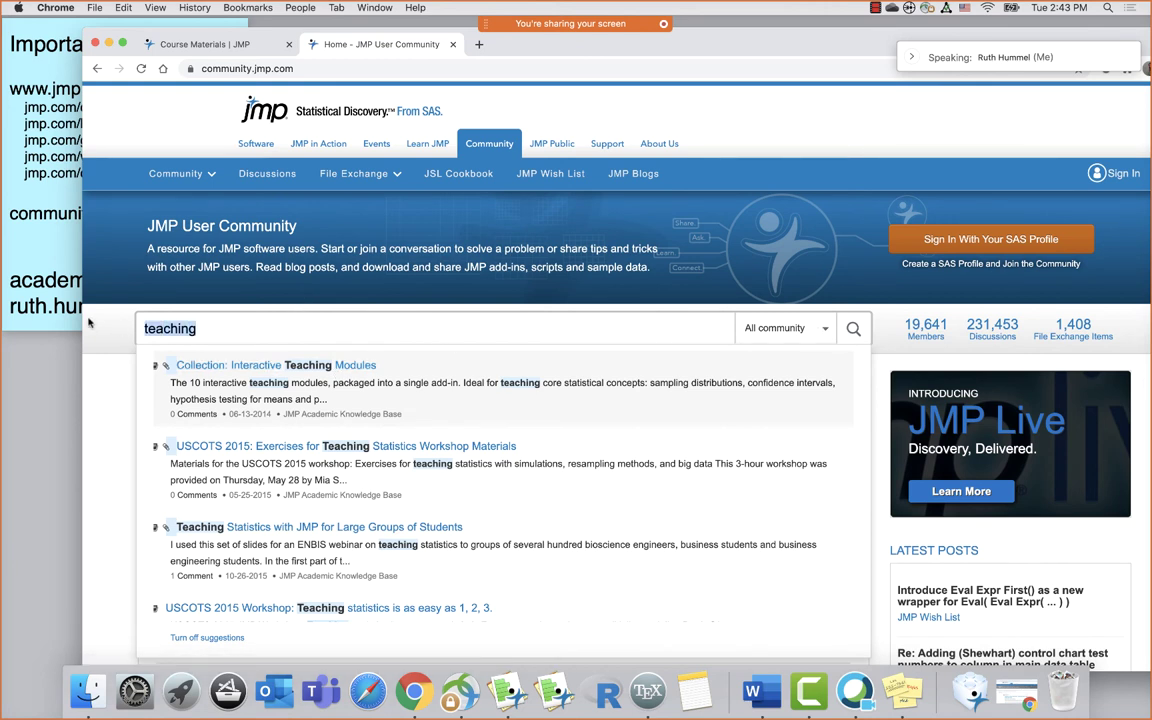
text(t-test)
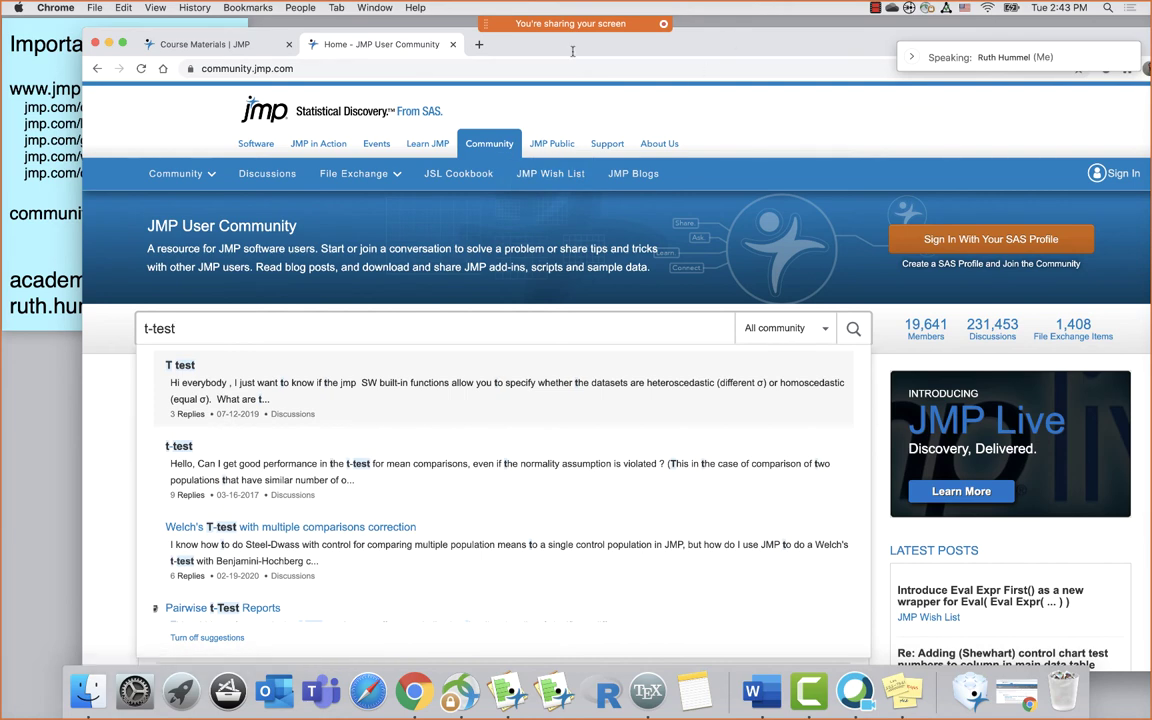
click(452, 45)
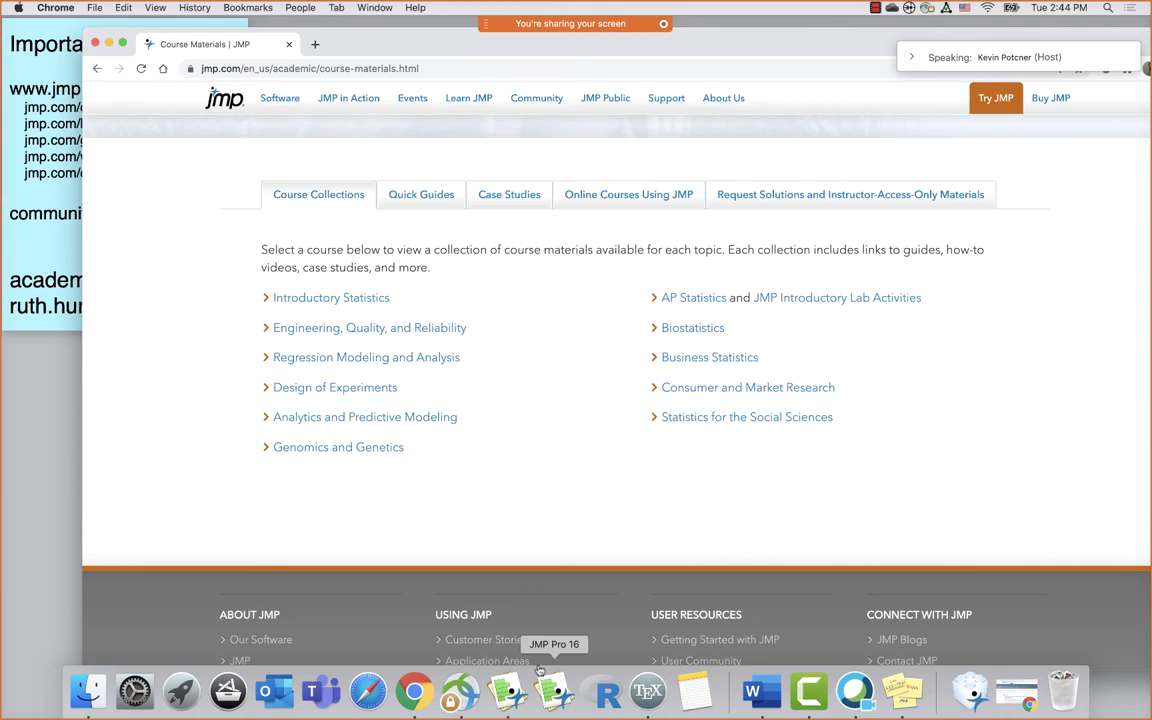
Switch to JMP, open the Sample Data Index and expand the Calculators list under Teaching resources
click(507, 690)
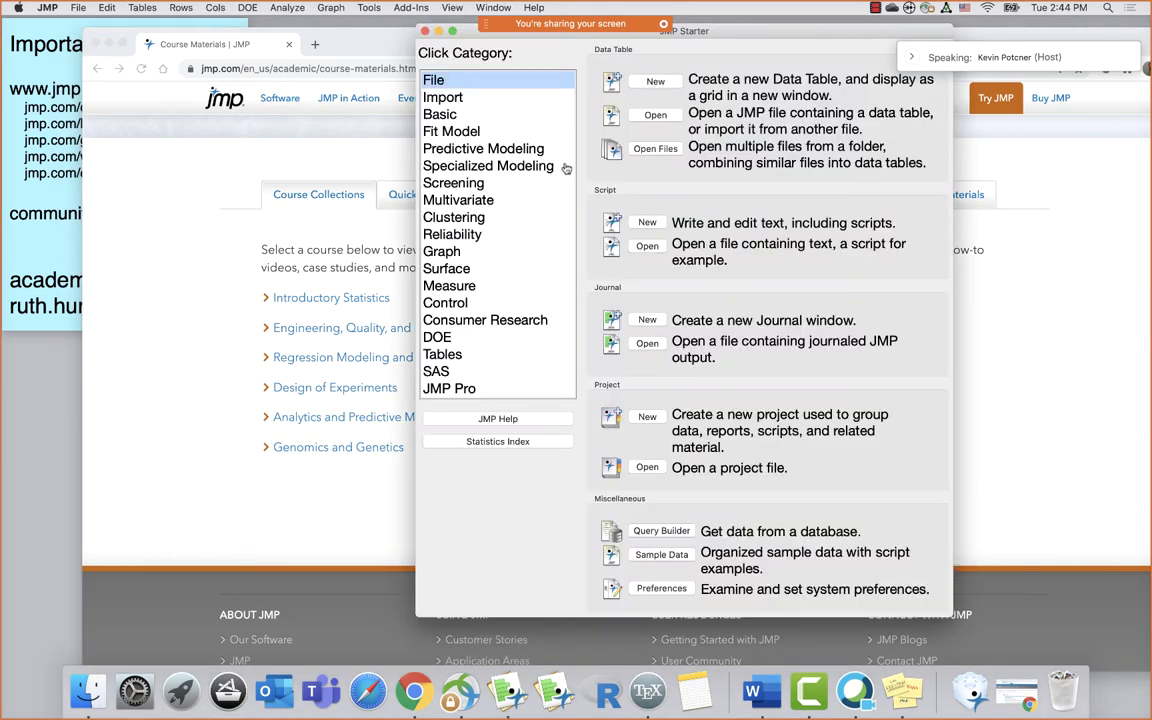
click(532, 8)
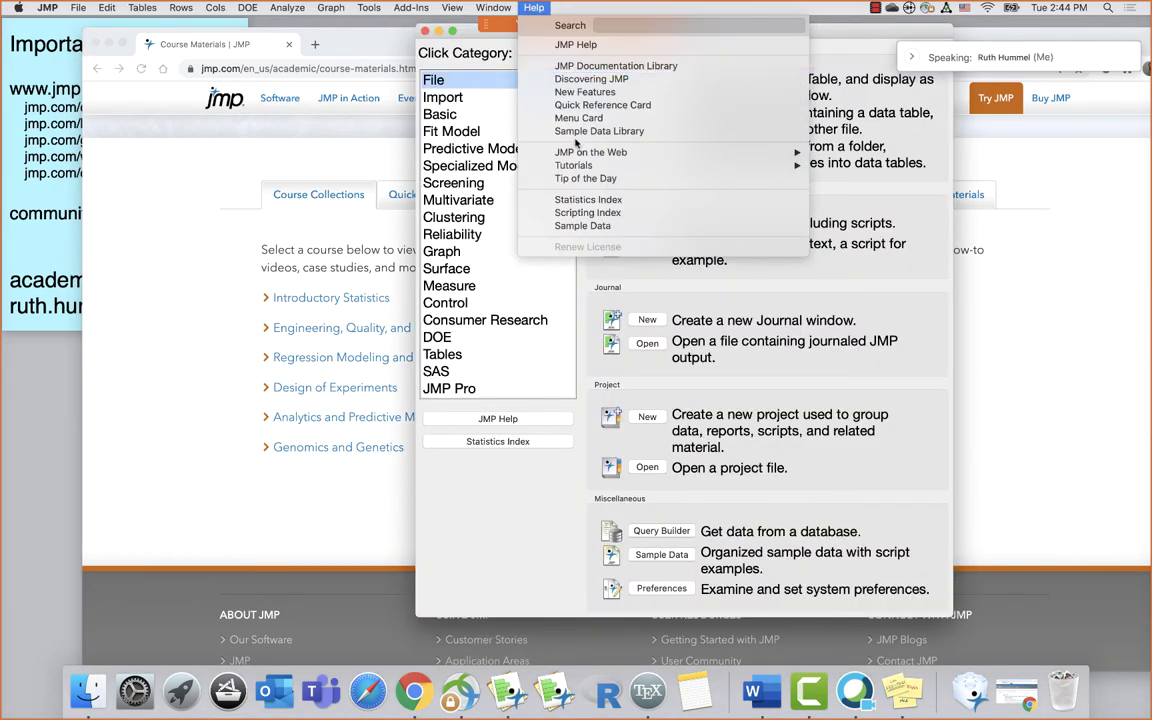
click(592, 225)
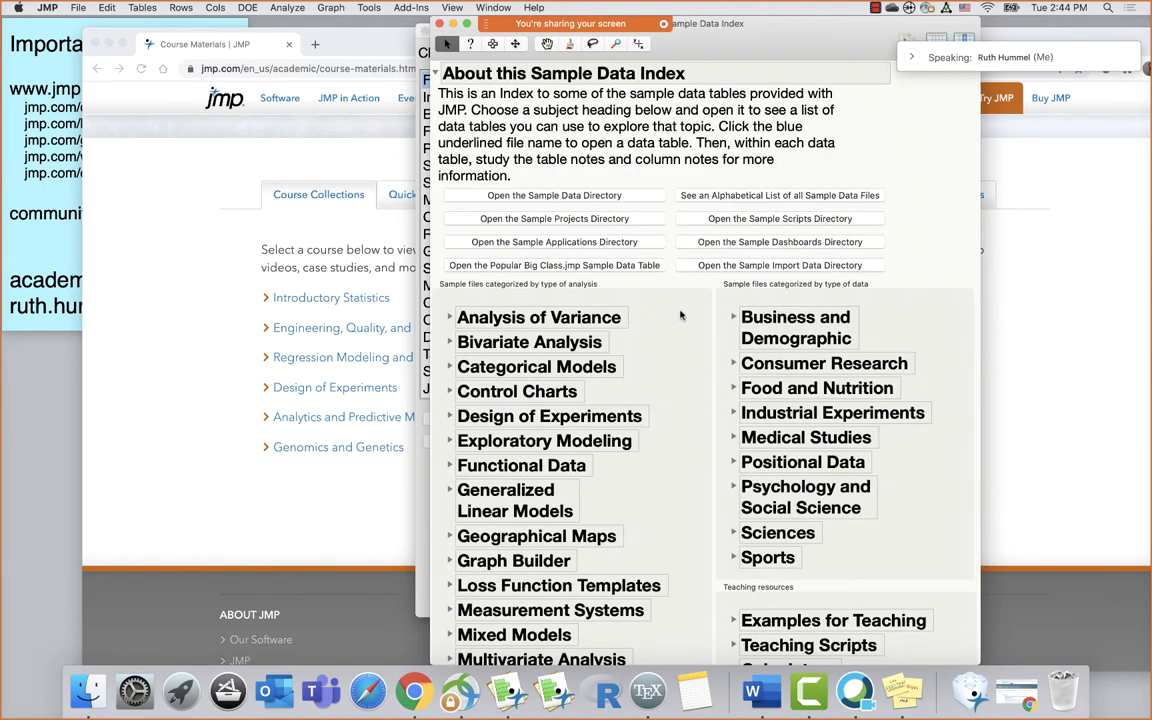
scroll(798, 541, down, 5)
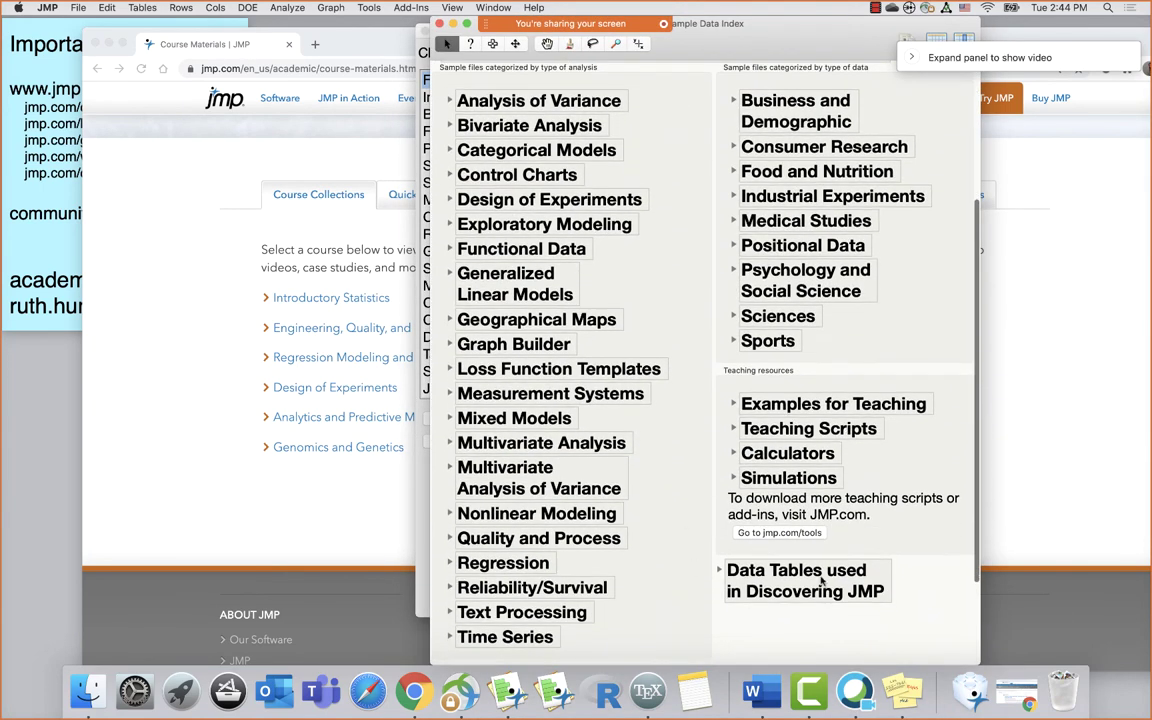
click(734, 454)
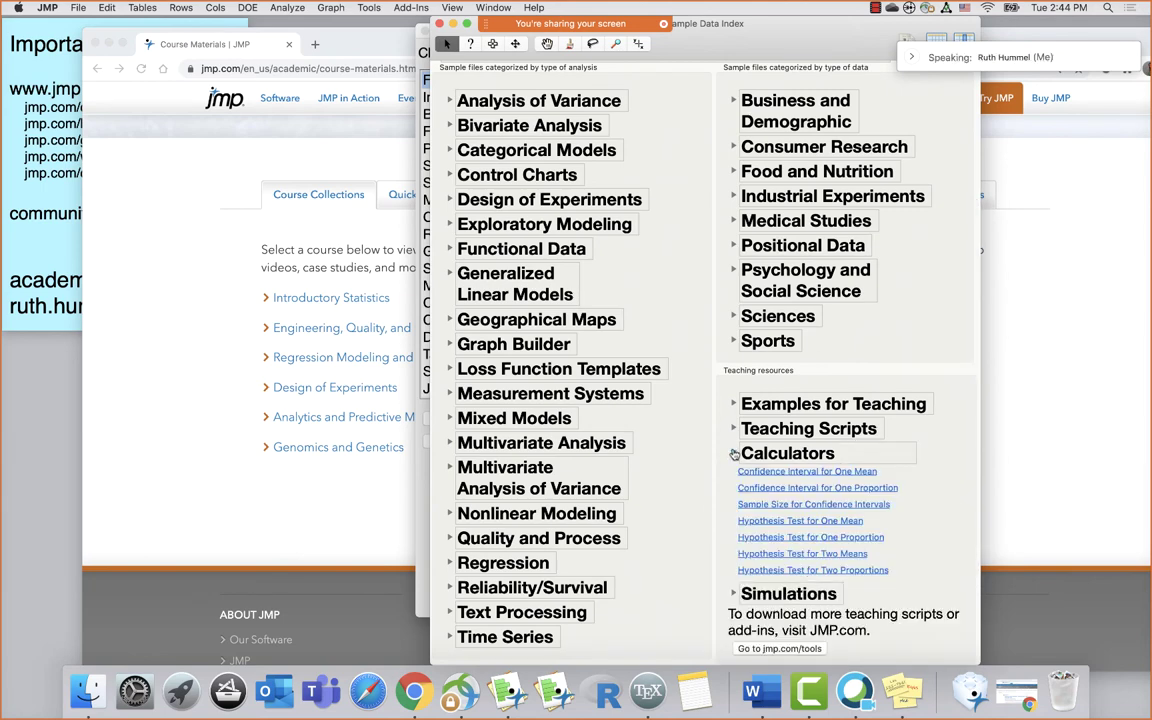
scroll(886, 466, down, 2)
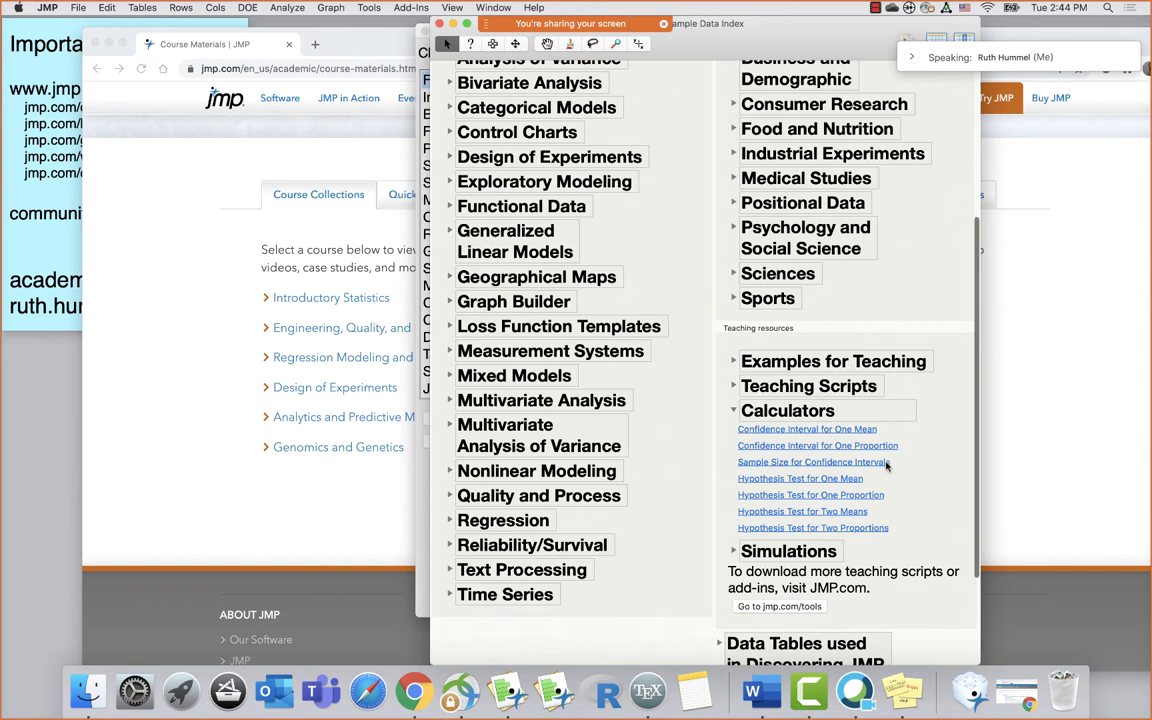
Run the Confidence Interval for One Mean calculator on raw data, using the miles column from Animals.jmp
click(838, 430)
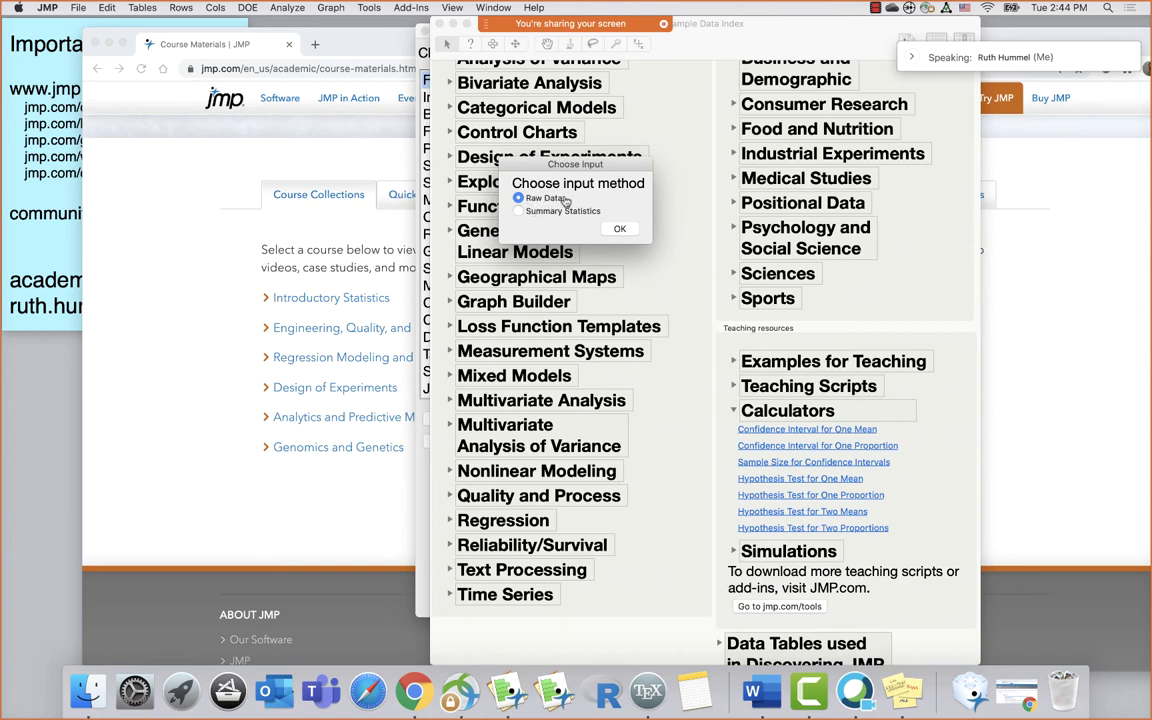
click(617, 230)
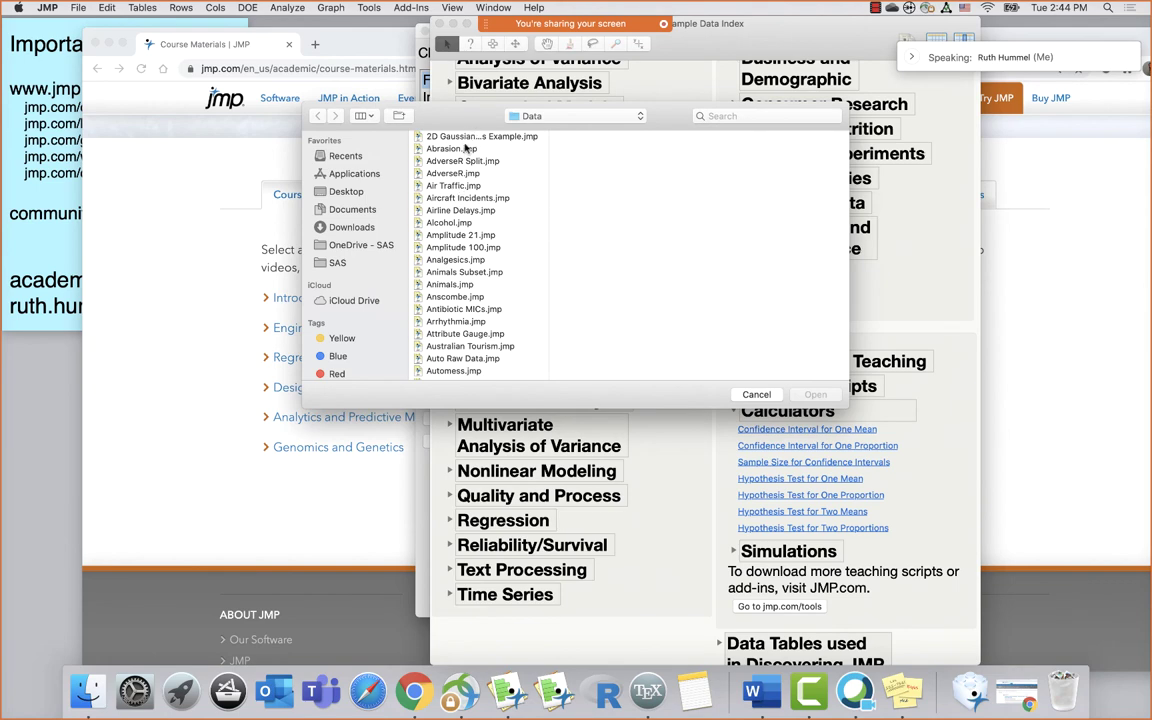
click(452, 286)
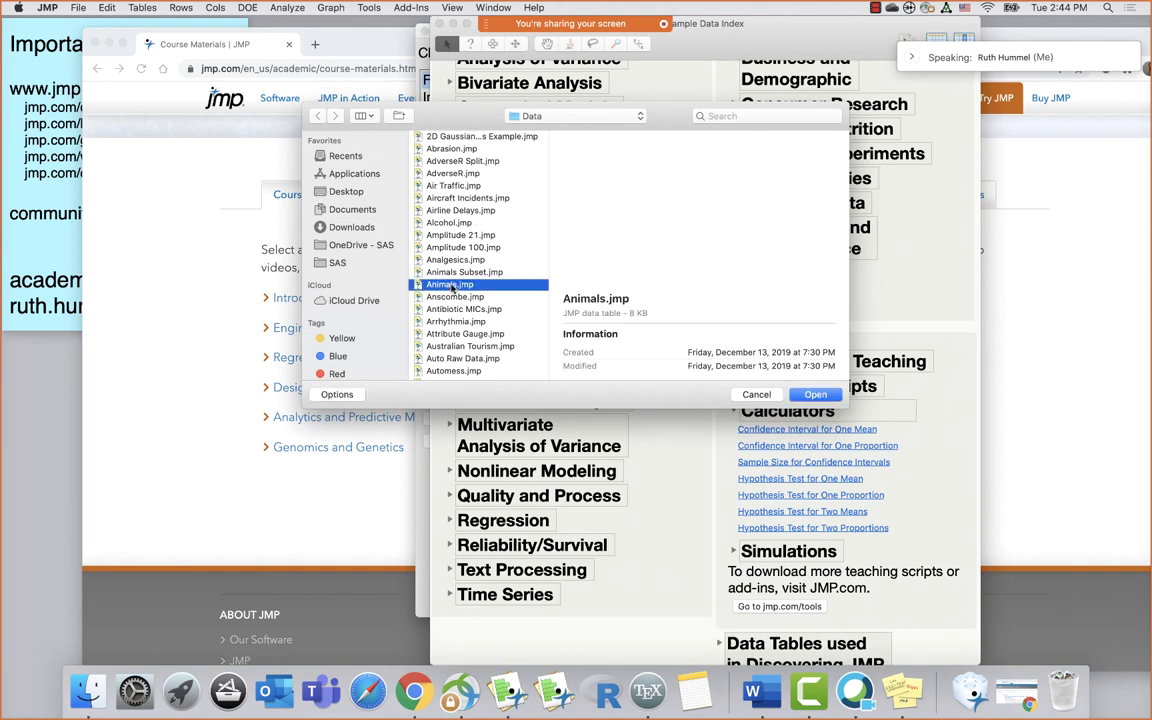
double_click(452, 286)
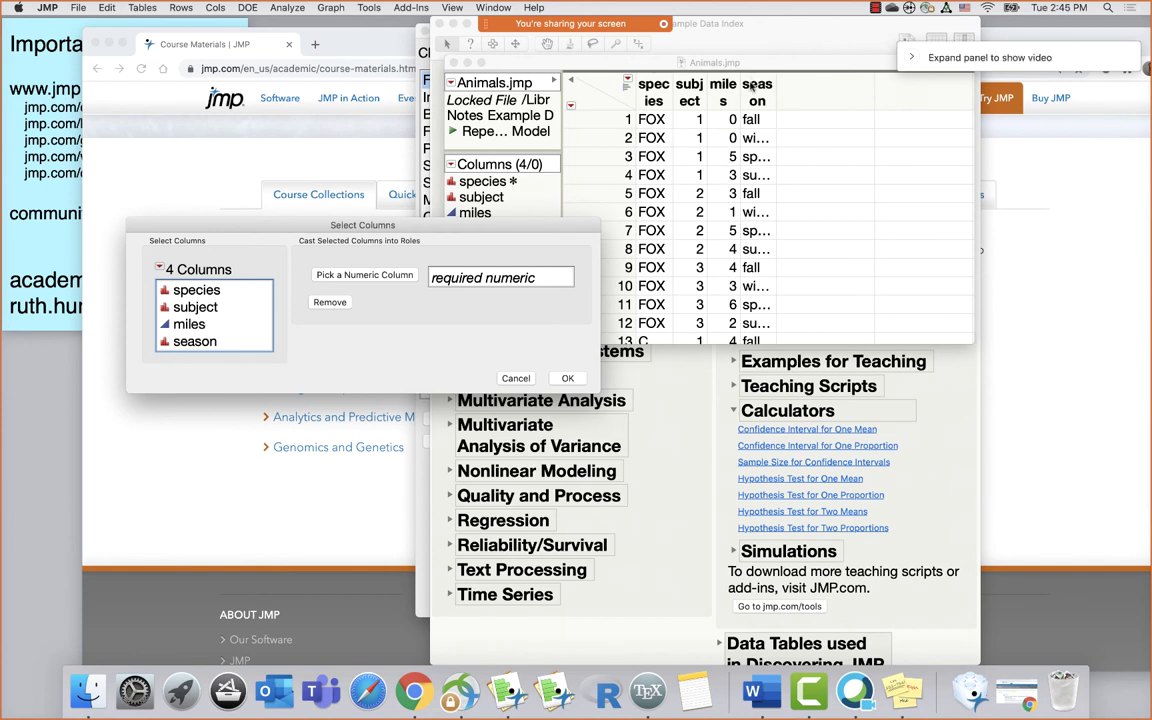
click(188, 324)
click(364, 274)
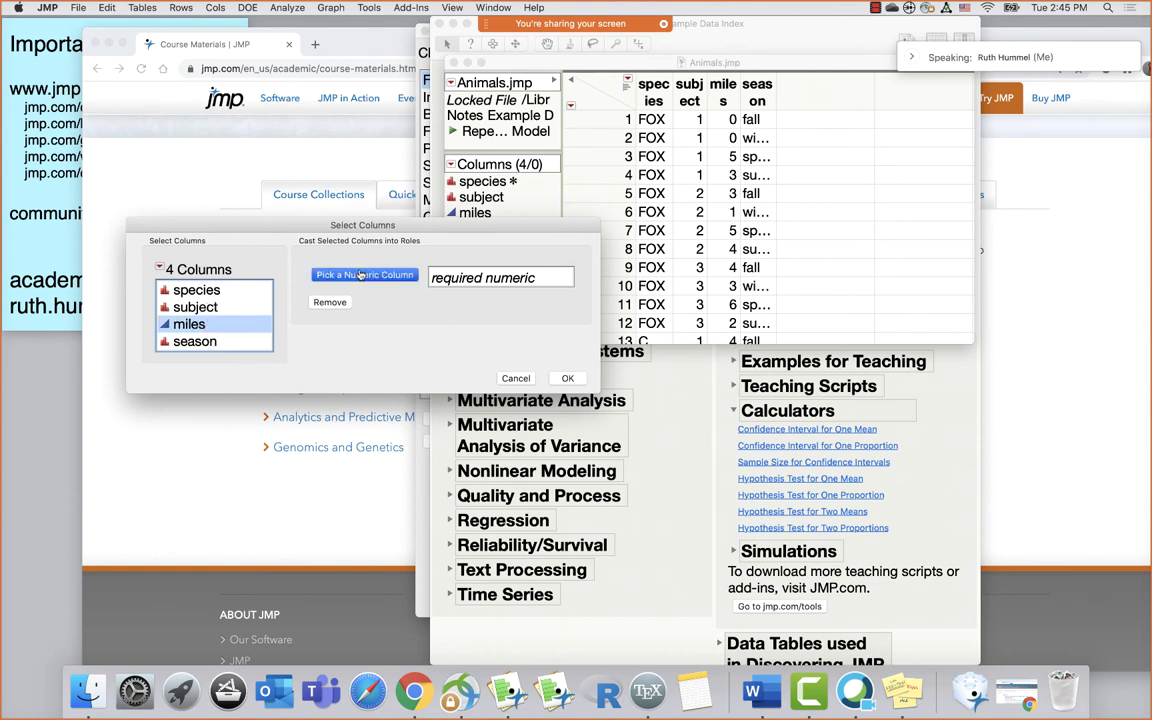
click(567, 378)
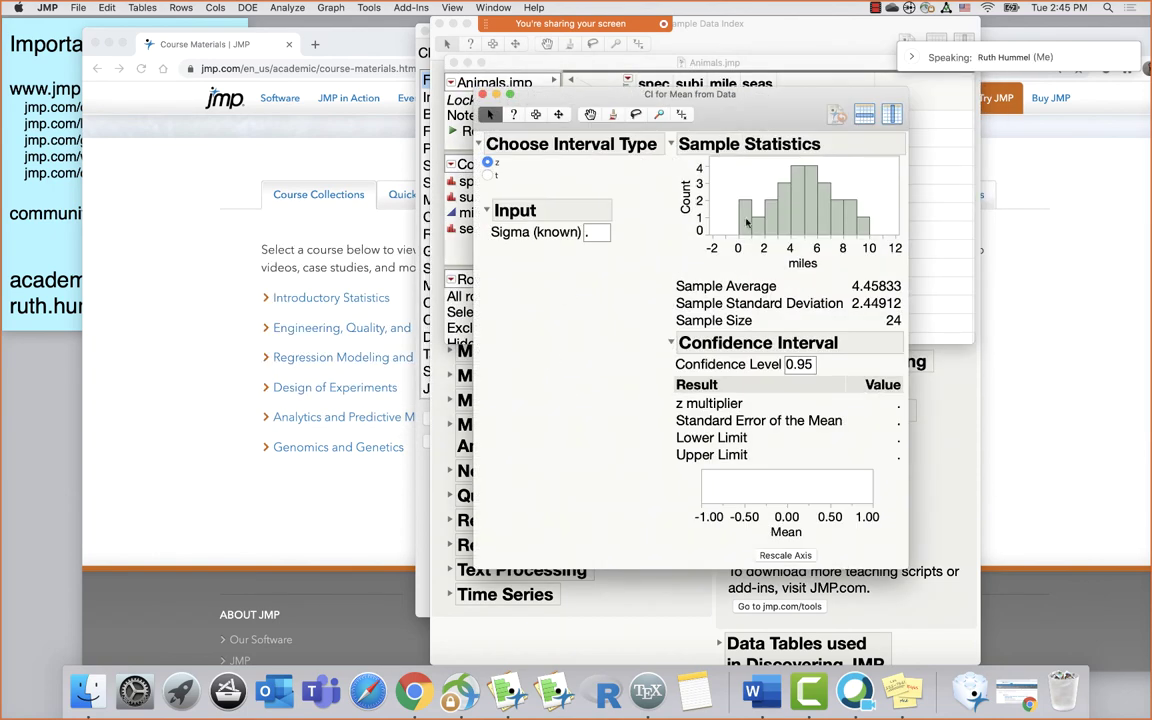
Switch the interval type to t and back to z, then close the confidence interval calculator
click(487, 176)
click(487, 162)
click(483, 94)
click(862, 404)
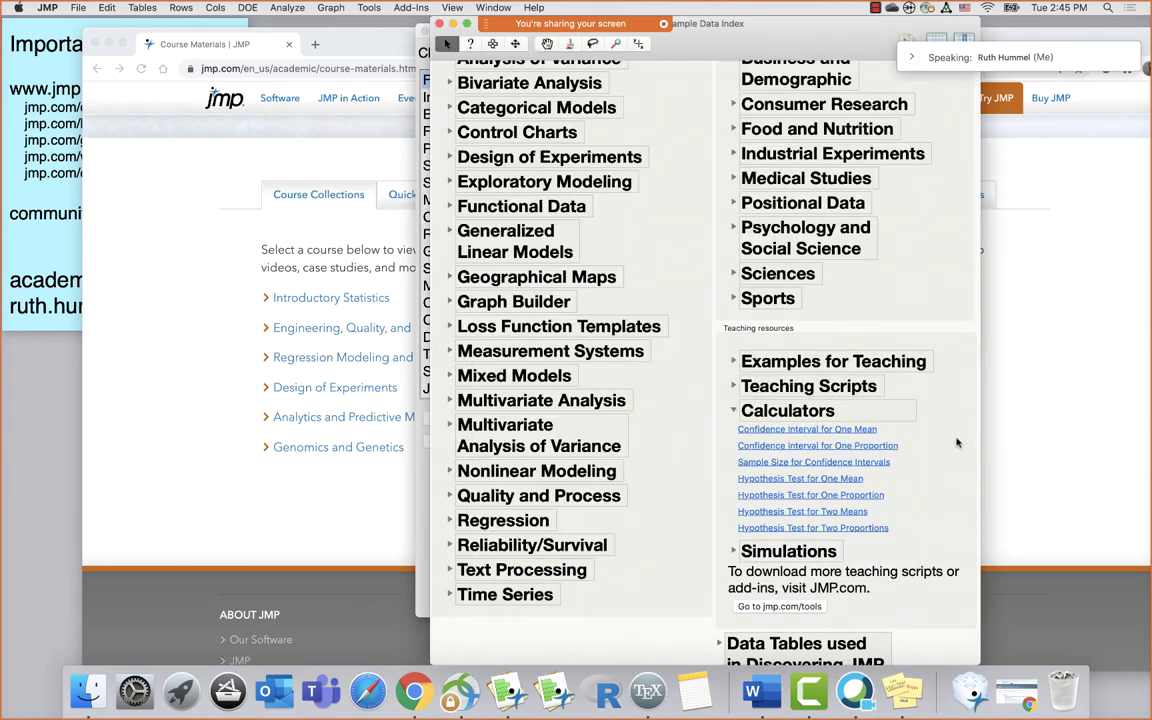
Expand the Interactive Teaching Modules under Teaching Scripts and open the Demonstrate Regression module
scroll(887, 405, up, 10)
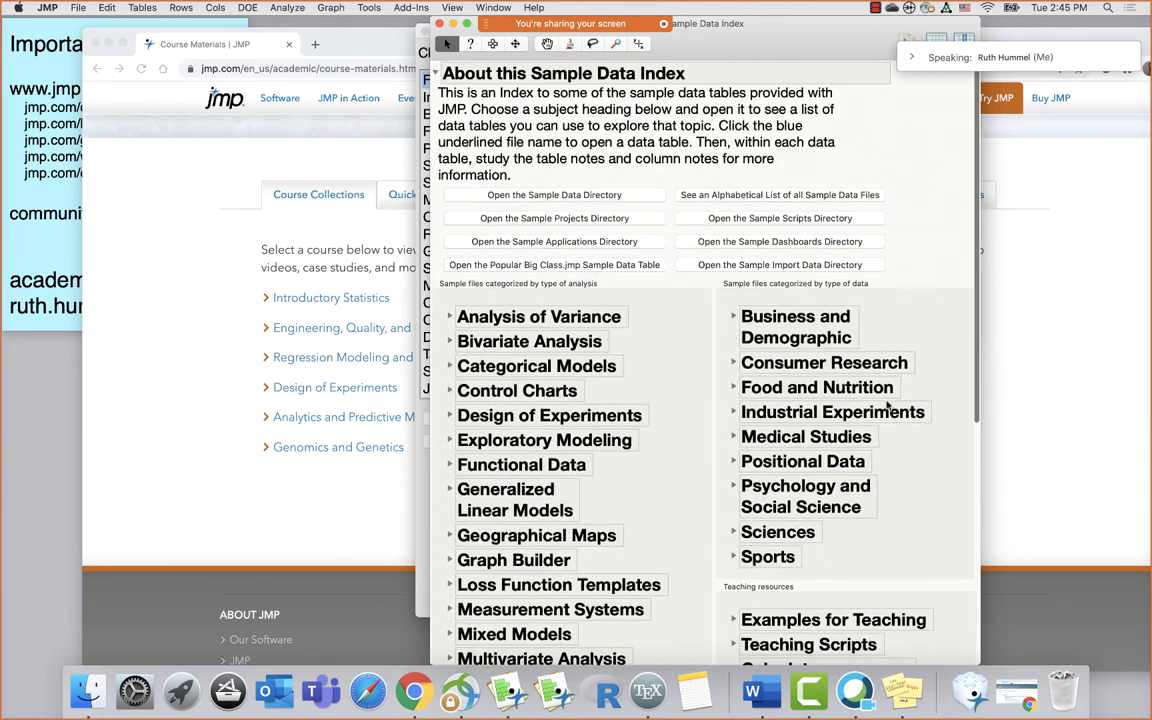
scroll(887, 405, down, 5)
click(736, 386)
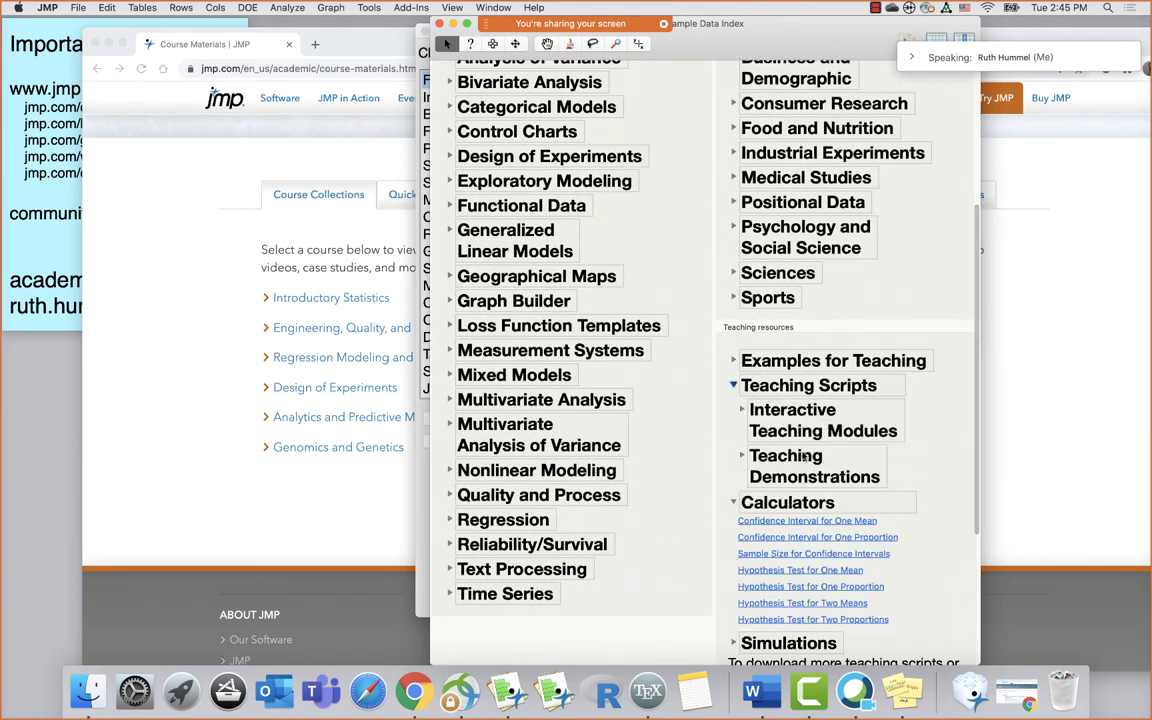
scroll(738, 378, down, 2)
click(742, 366)
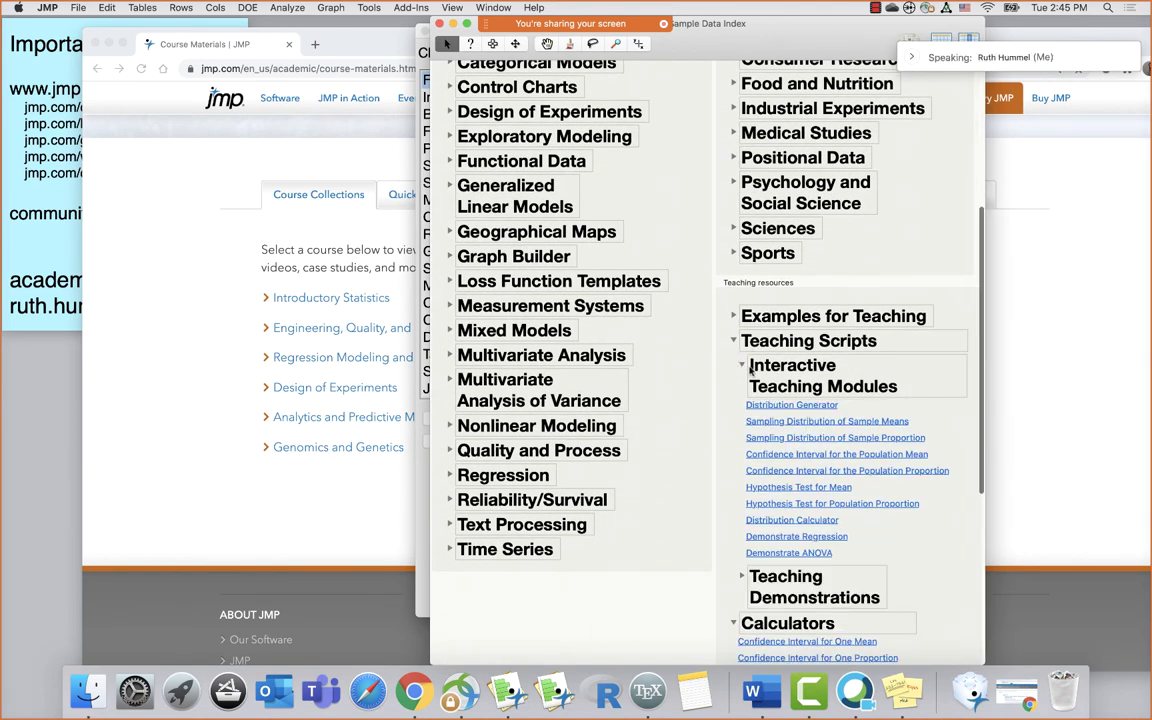
scroll(832, 468, down, 3)
click(830, 465)
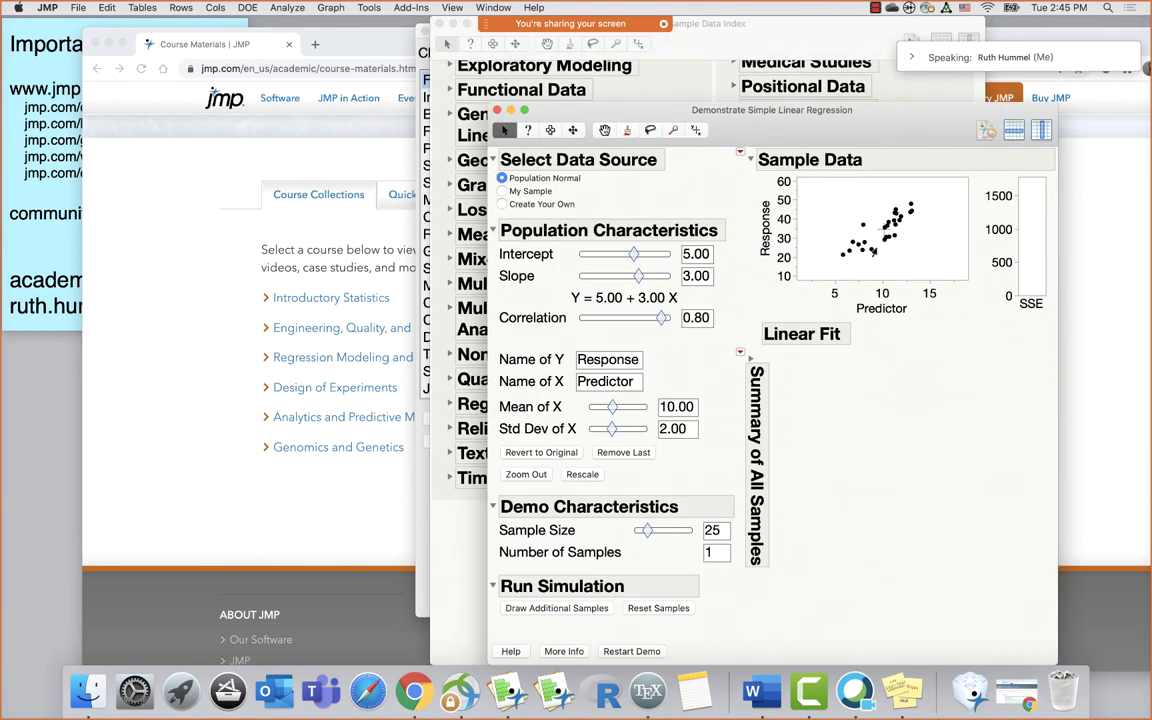
Adjust the population to an intercept of about 2.65 and a slope of about 0.07 in the regression demo
click(505, 191)
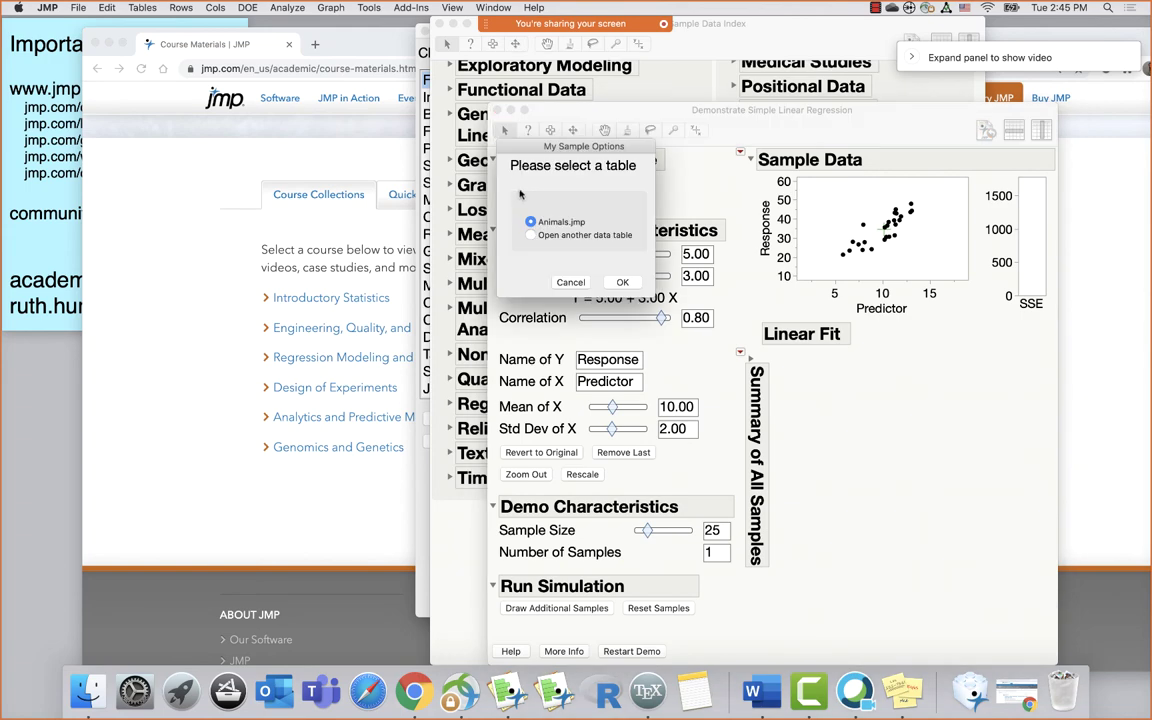
click(570, 282)
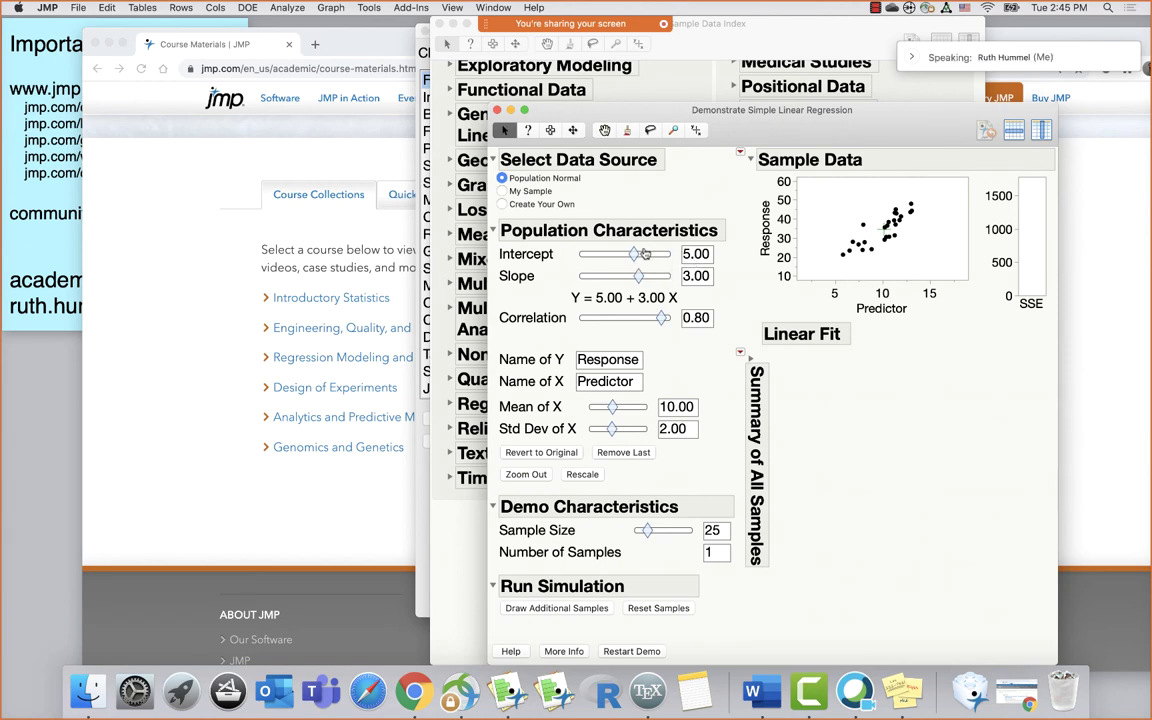
drag(633, 254, 632, 286)
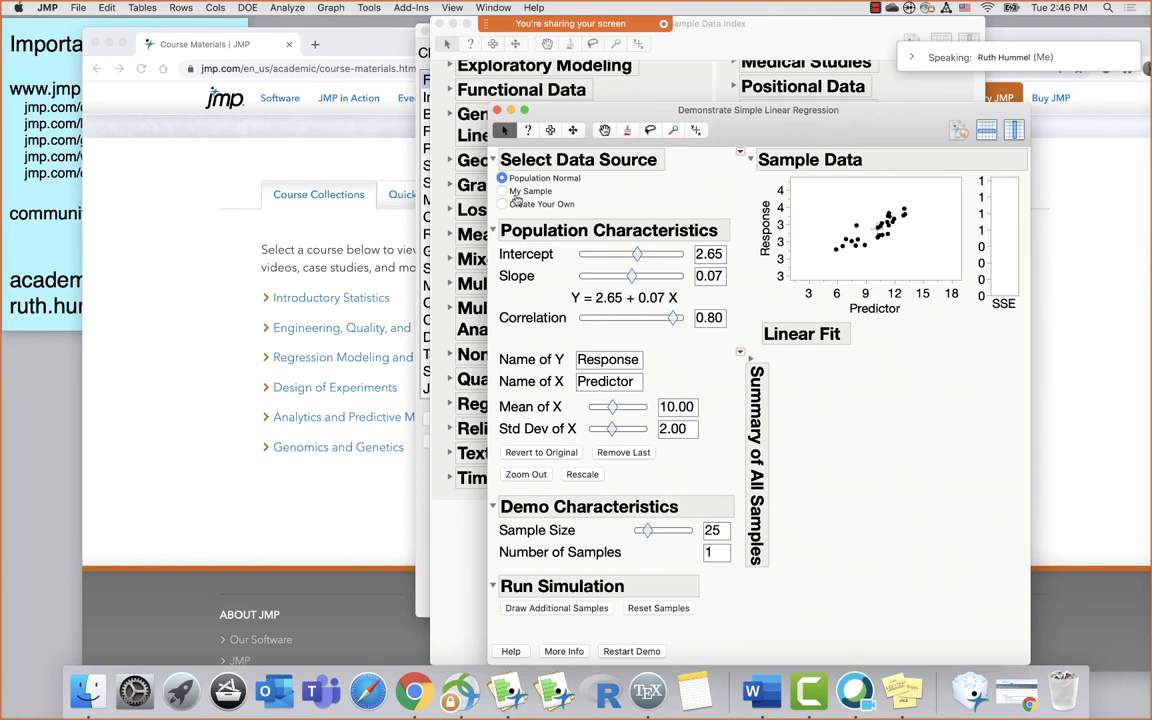
click(503, 192)
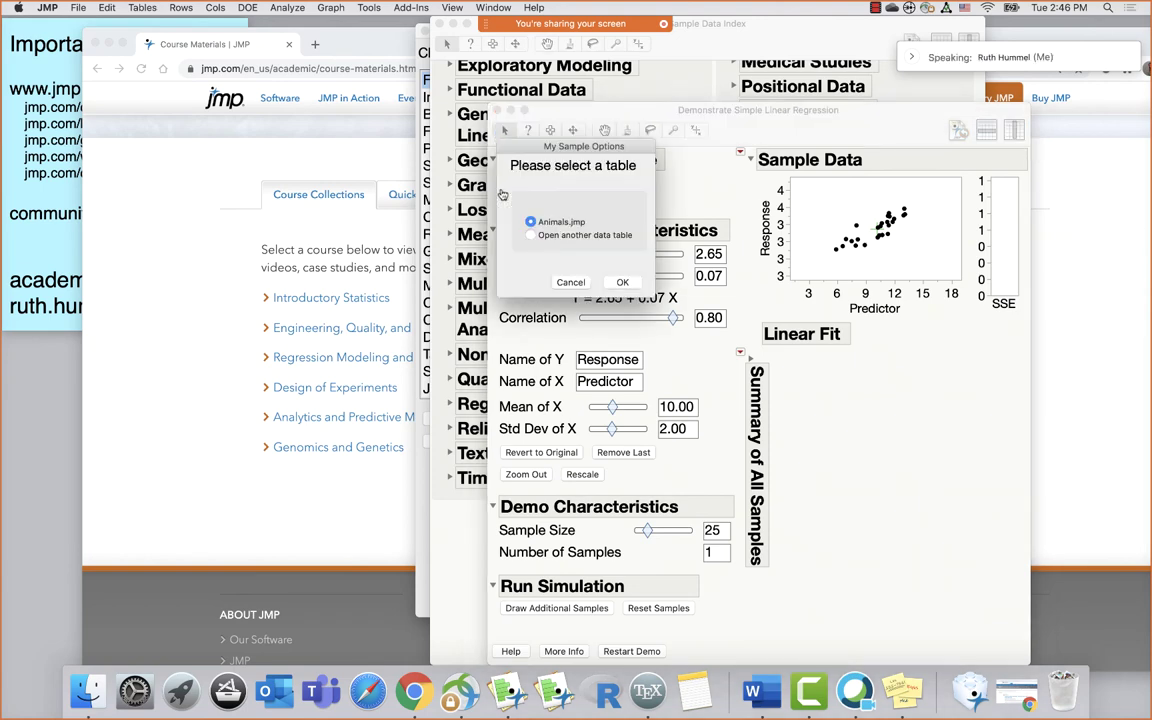
click(621, 284)
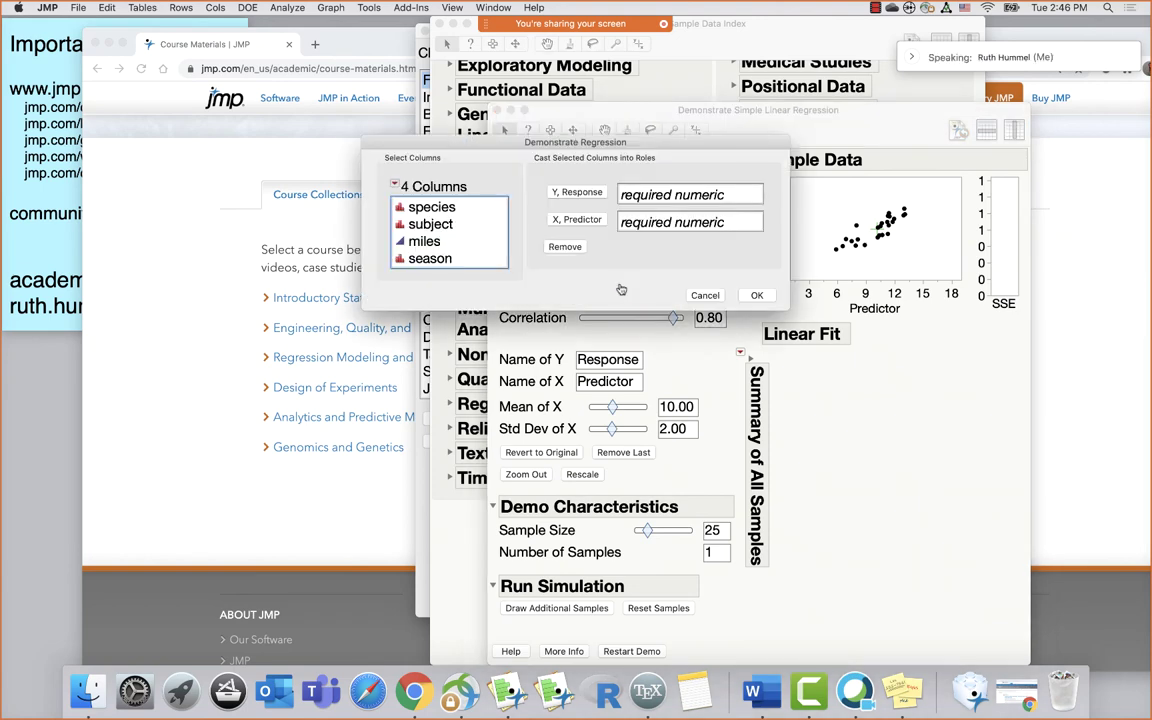
right_click(441, 242)
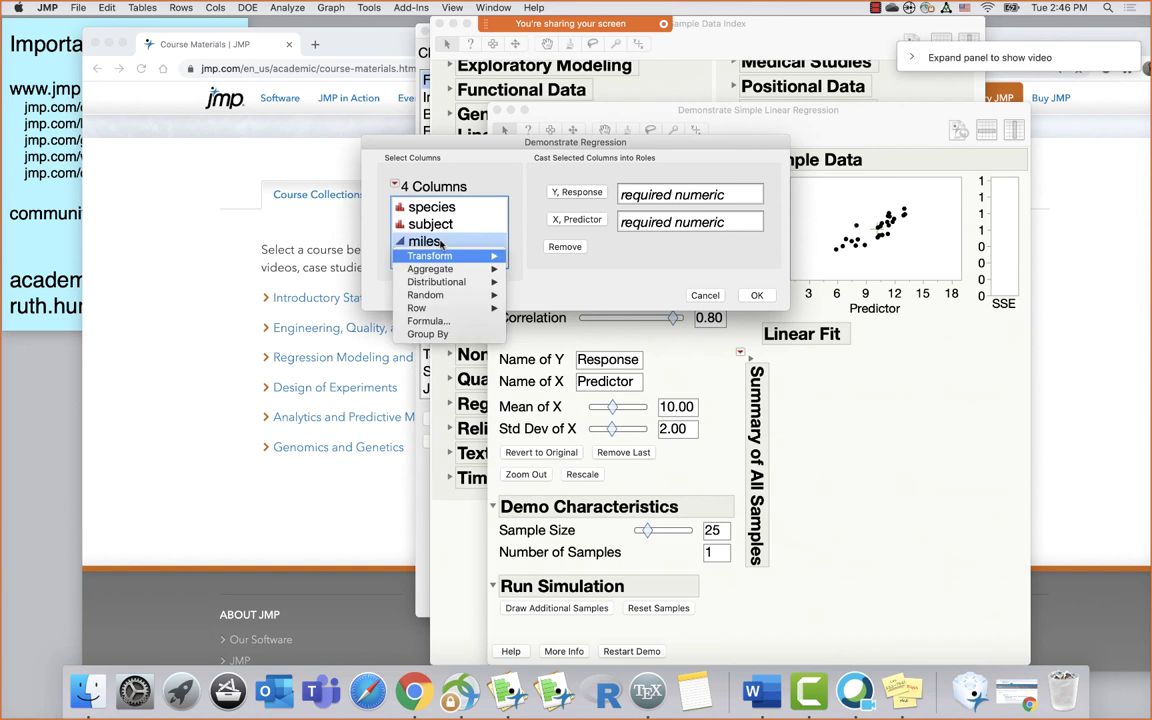
click(574, 195)
click(574, 193)
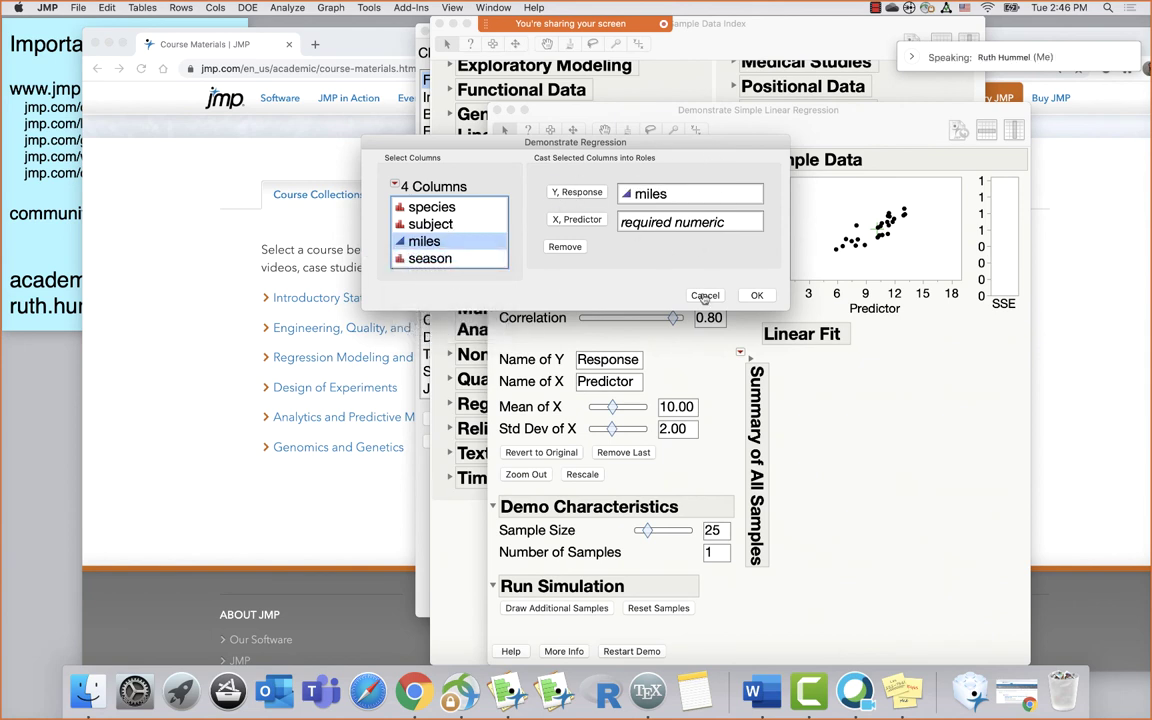
click(704, 296)
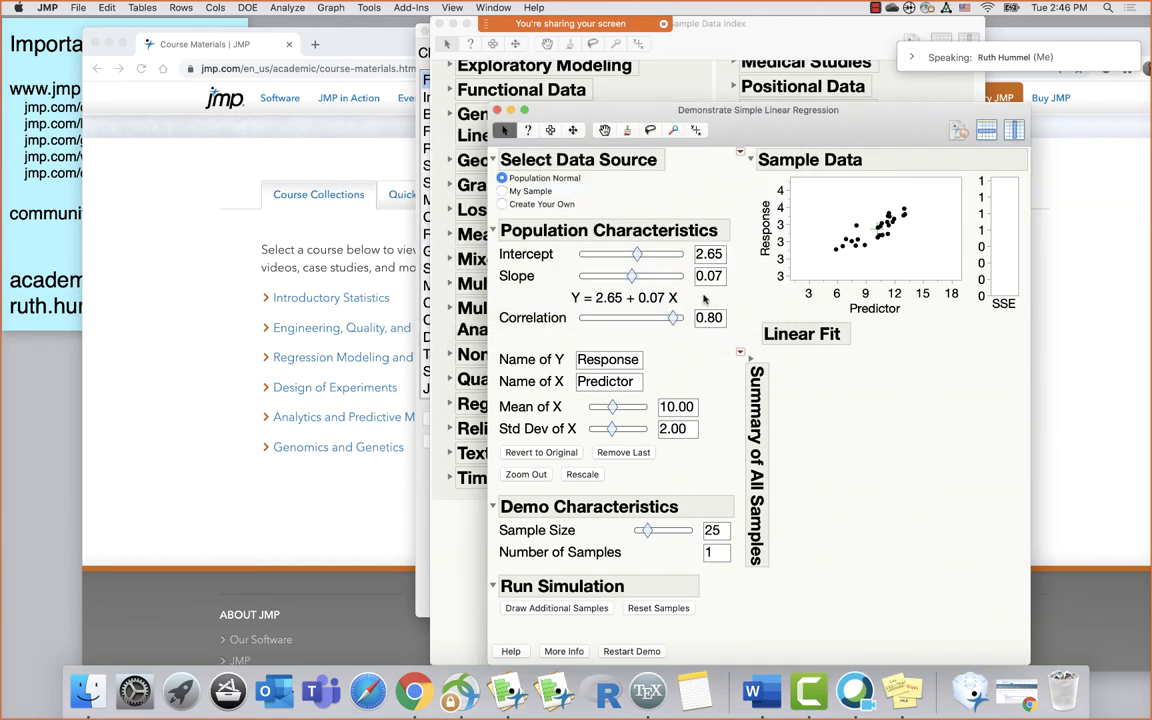
Choose Create Your Own data, scaling Response from -20 to 20 and Predictor from 100 to 1000
click(506, 201)
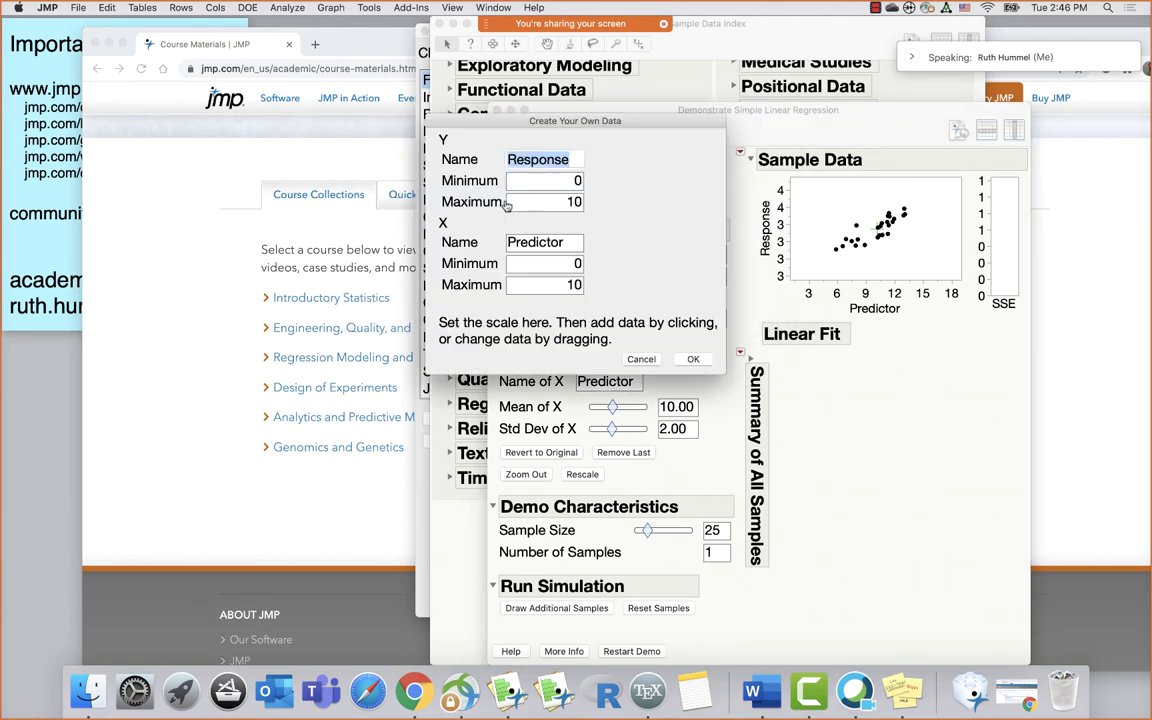
click(573, 180)
double_click(573, 180)
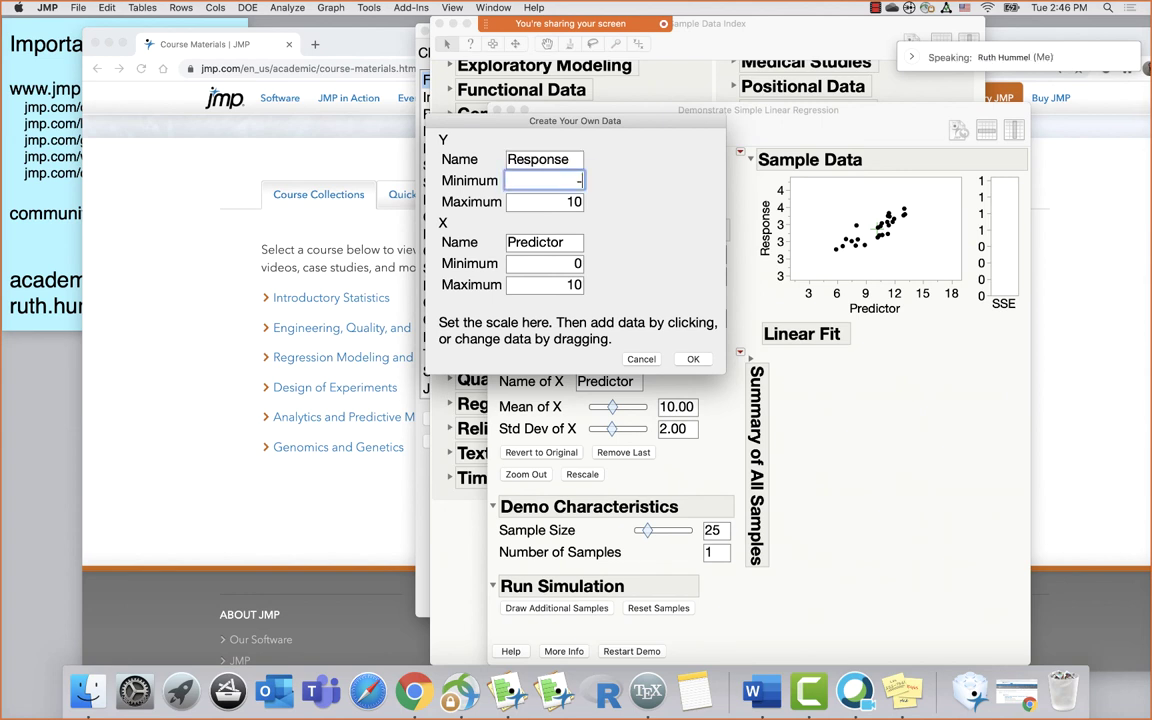
text(-20)
double_click(565, 201)
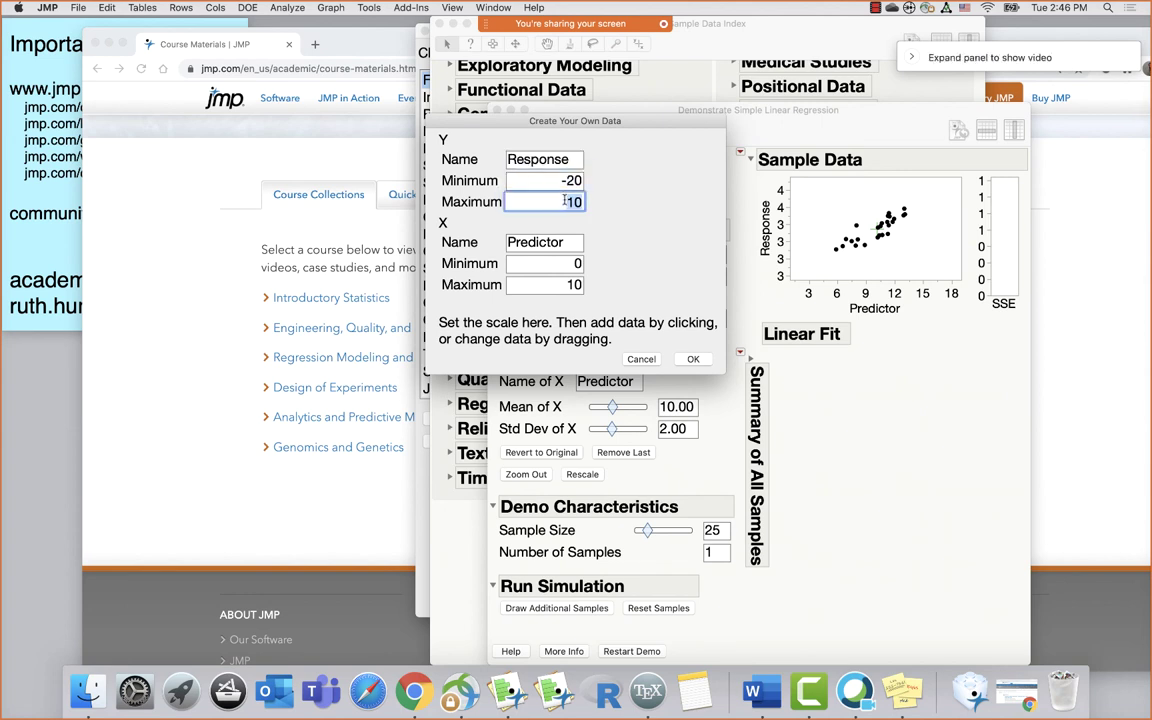
text(20)
double_click(569, 262)
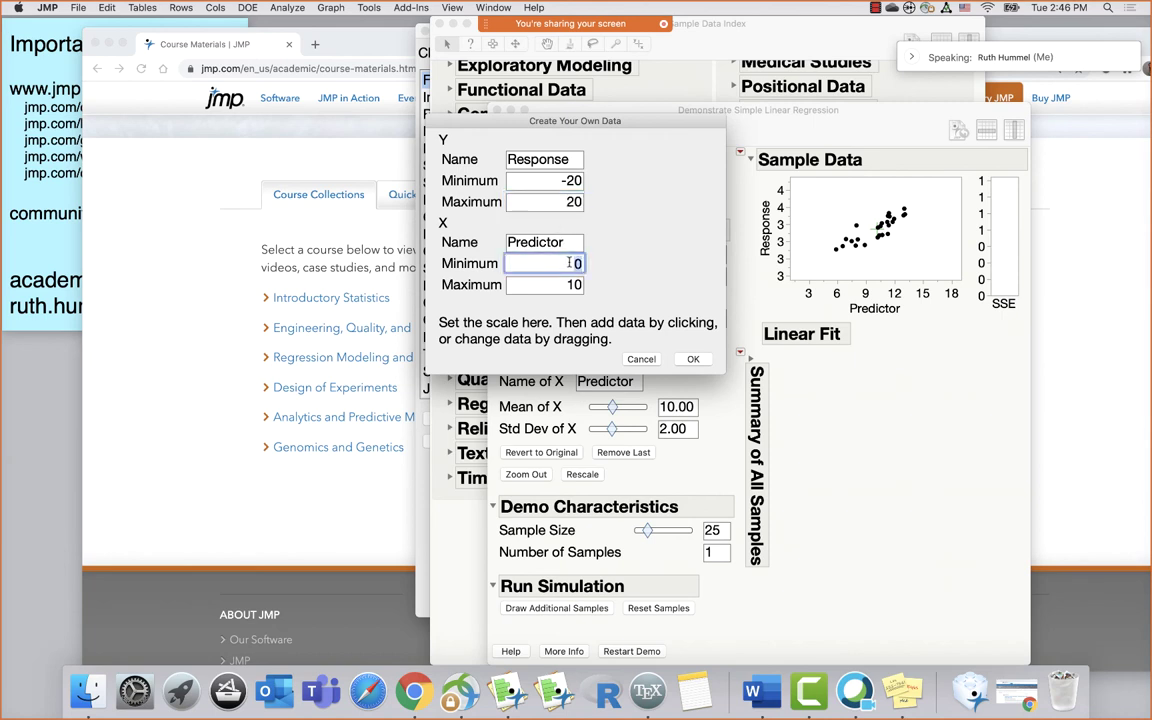
text(100)
double_click(569, 284)
text(1000)
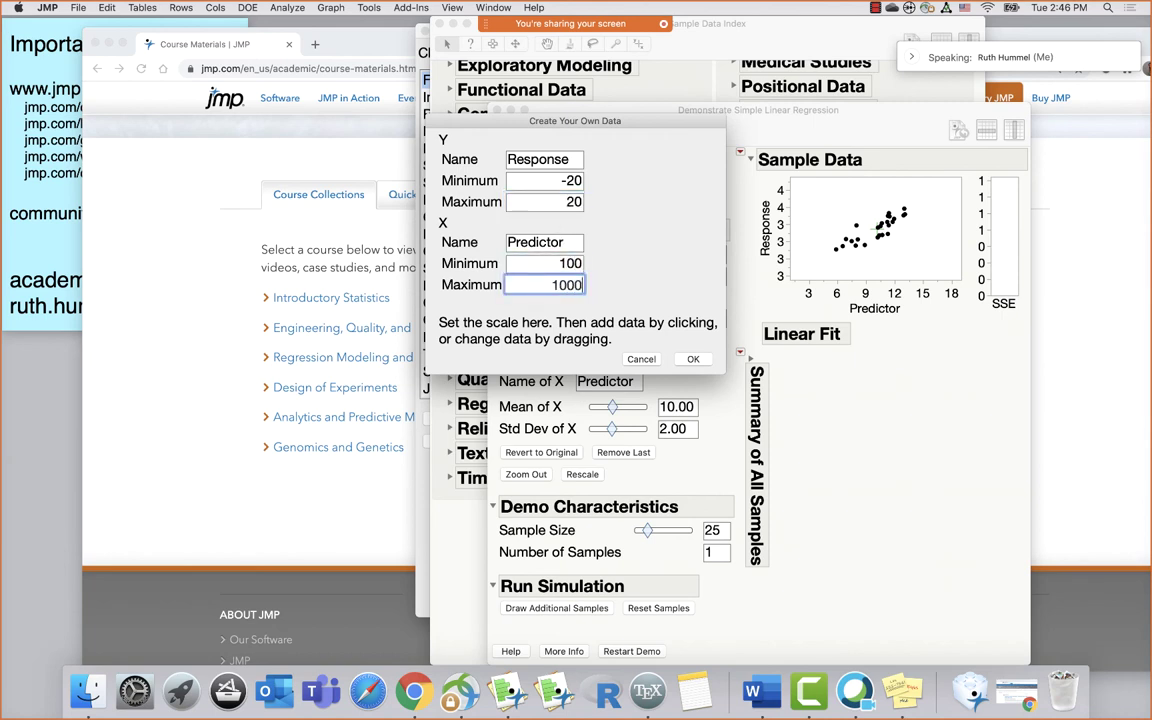
click(688, 358)
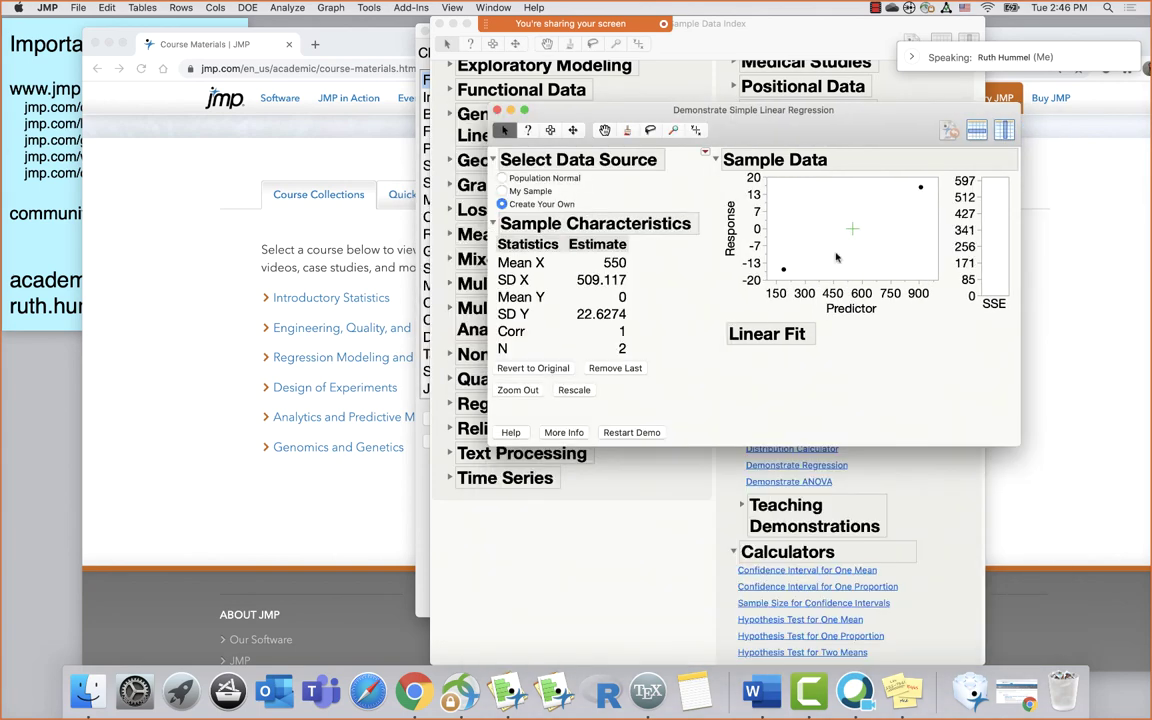
Add five scattered points to the sample plot, raise the lowest point to a Response of about 7, and close the regression demo
click(821, 205)
click(824, 236)
click(883, 245)
click(920, 210)
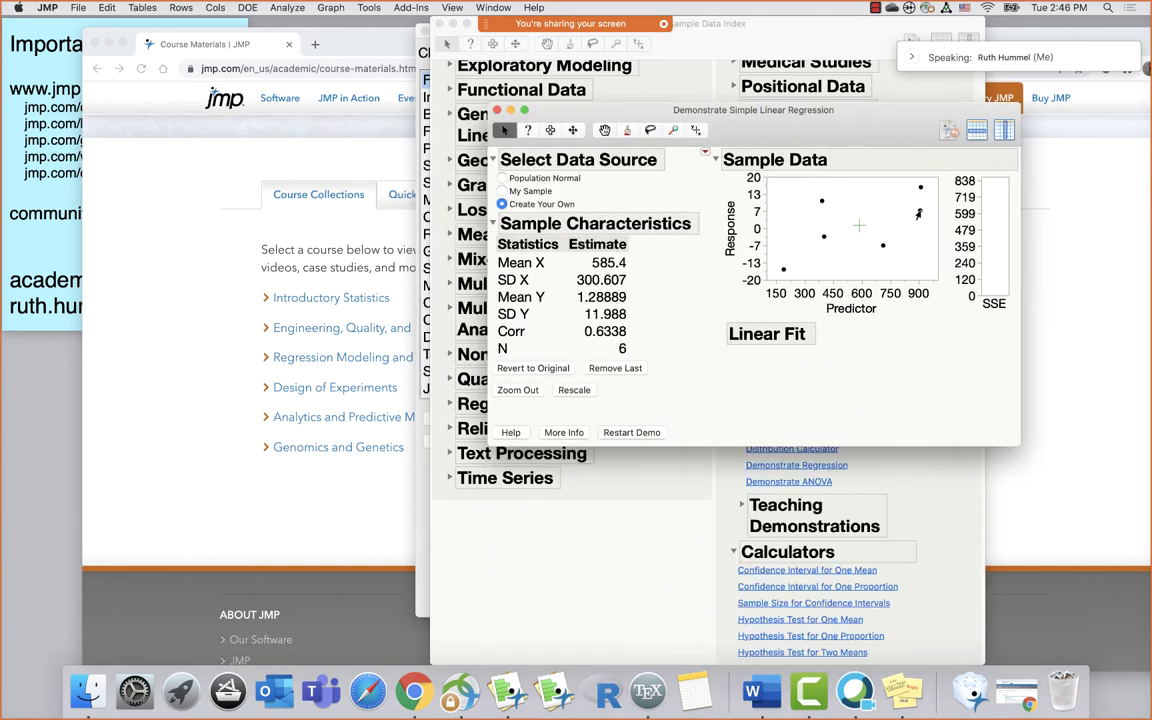
click(880, 190)
drag(779, 273, 781, 215)
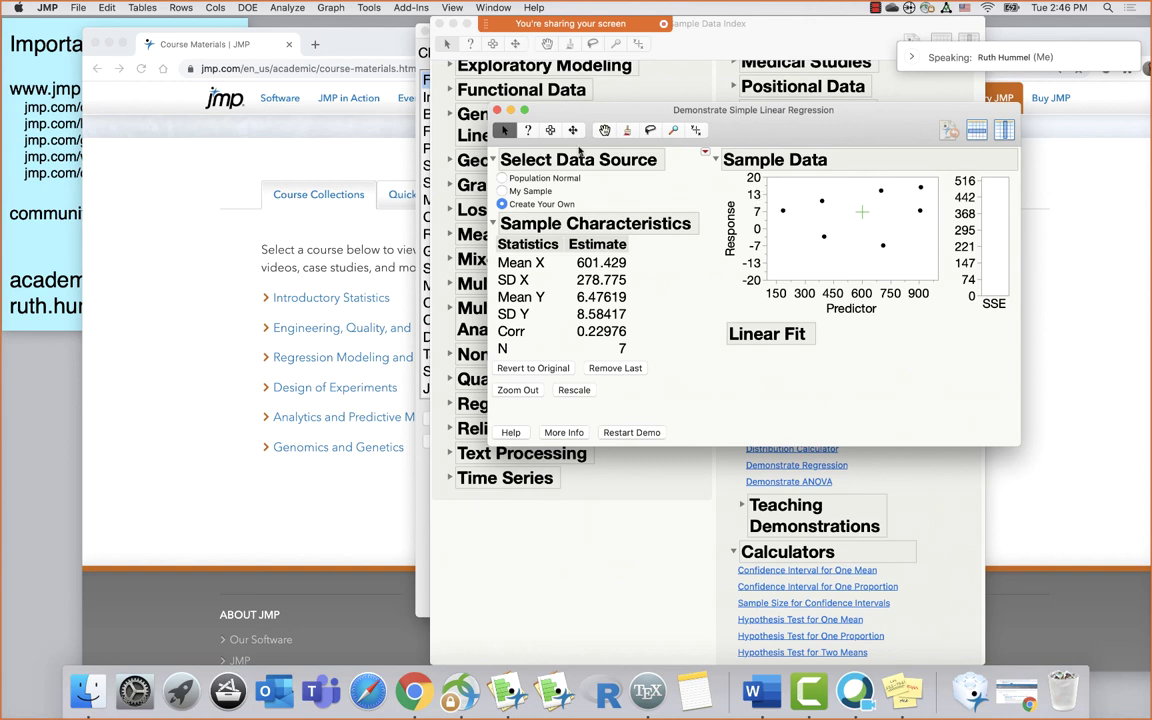
click(497, 111)
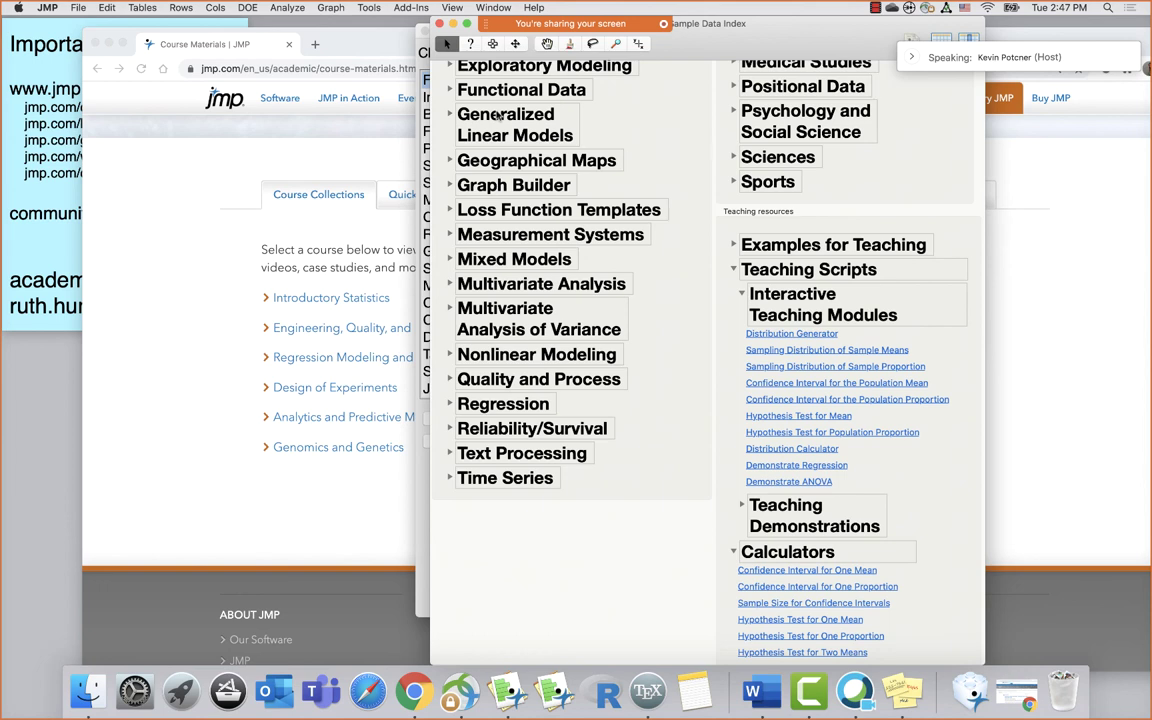
Open demoMeanTestPValue from the Teaching Demonstrations list and move the hypothesized mean to about 68.77
scroll(846, 402, down, 3)
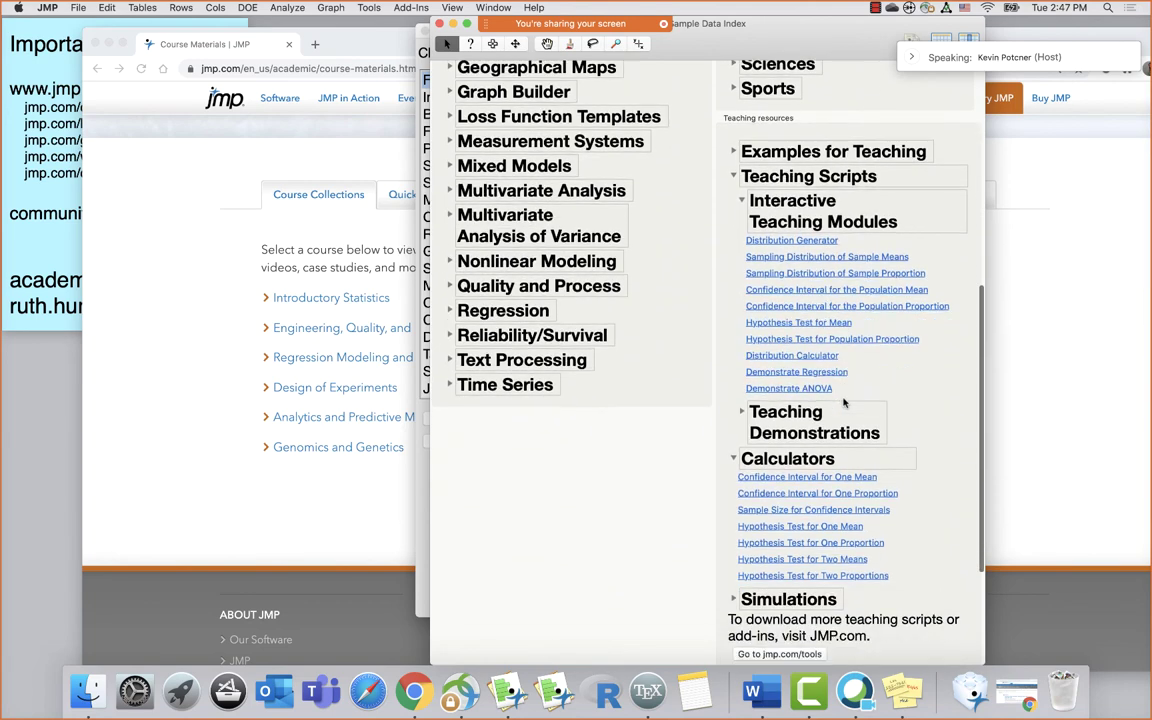
click(741, 404)
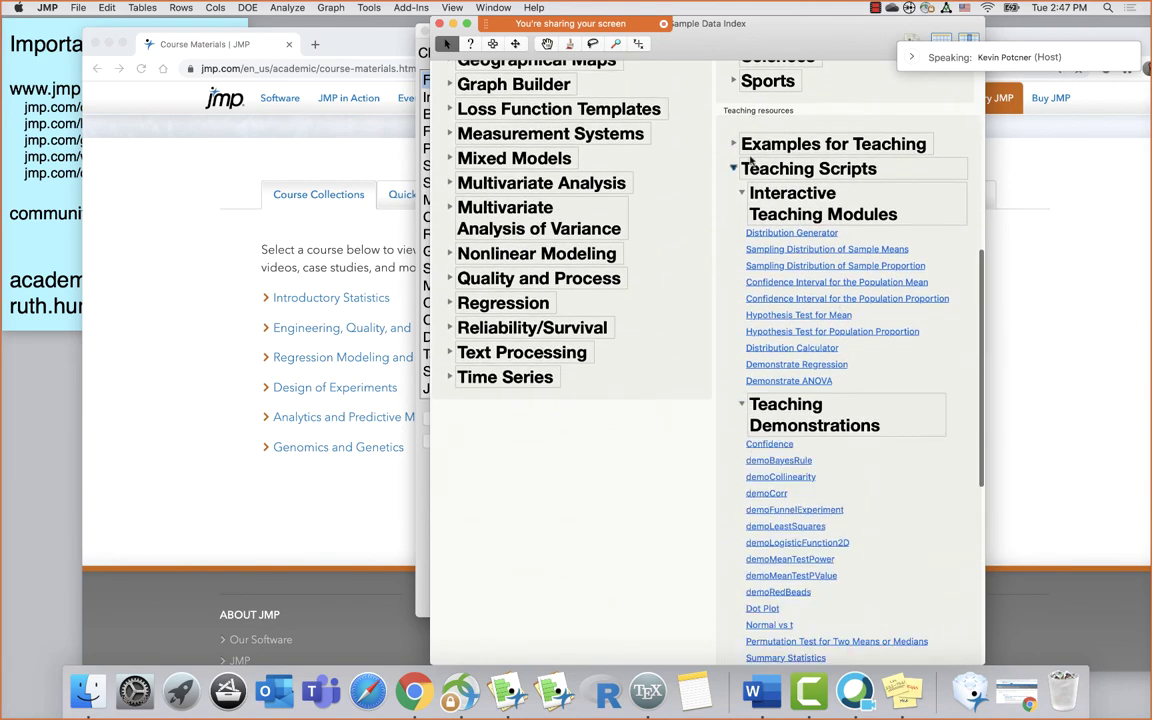
scroll(710, 226, down, 5)
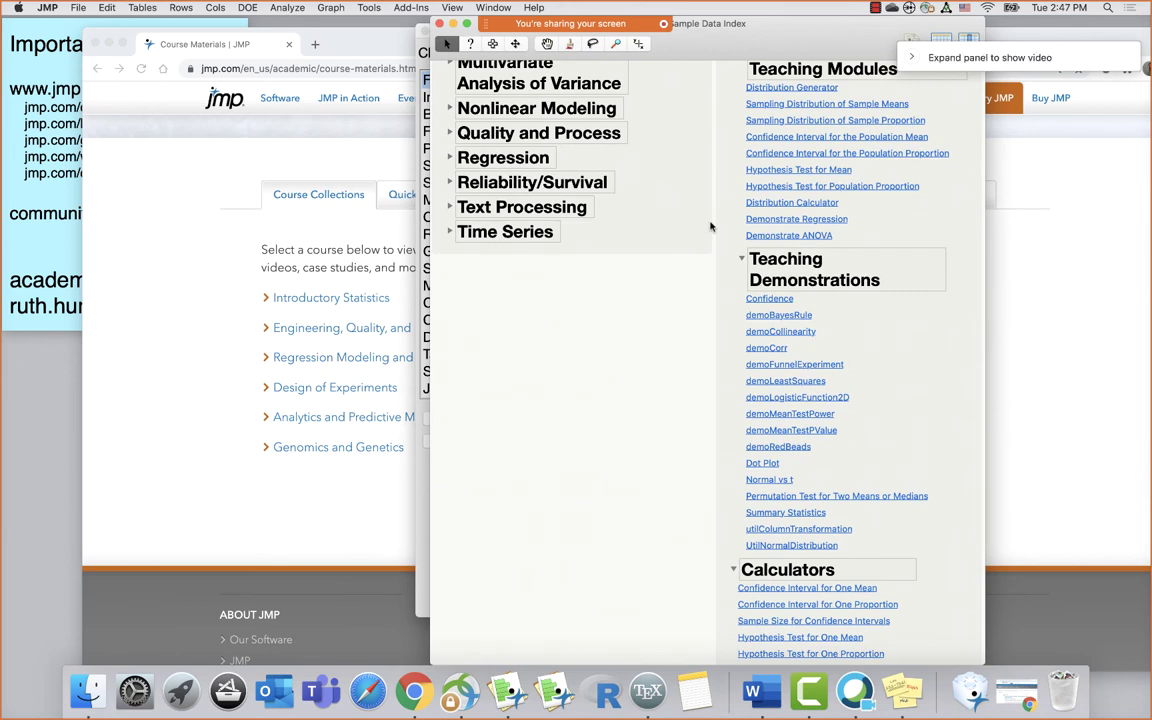
scroll(880, 225, up, 3)
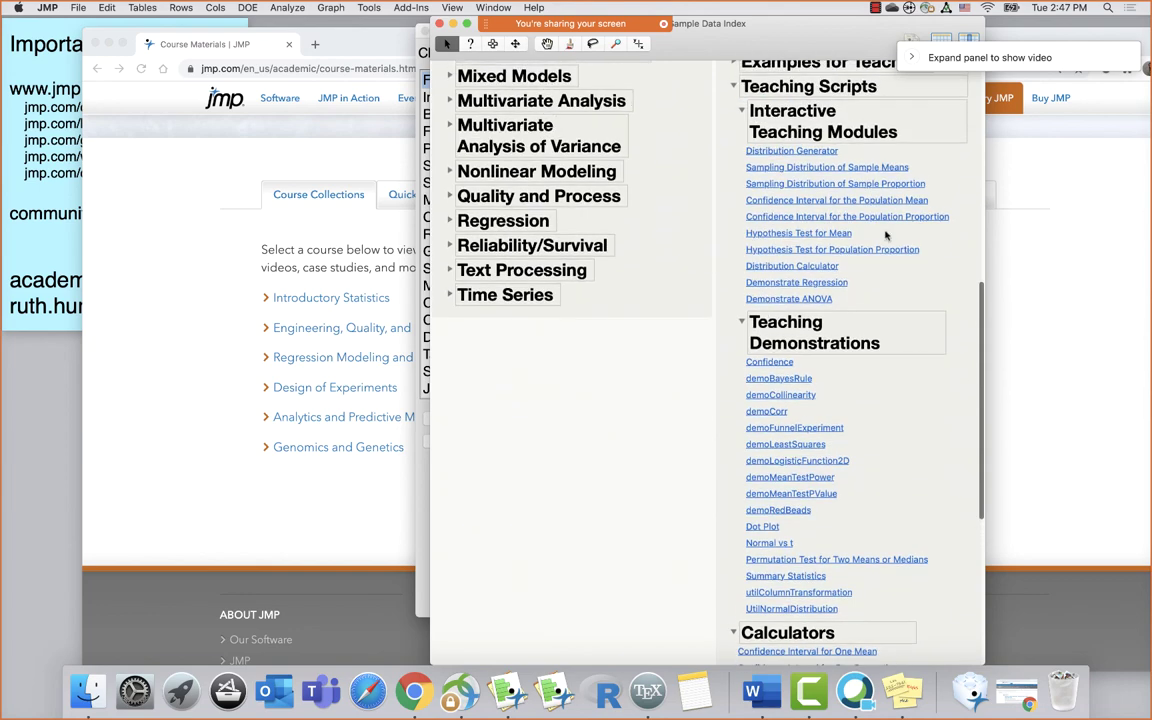
scroll(840, 236, down, 3)
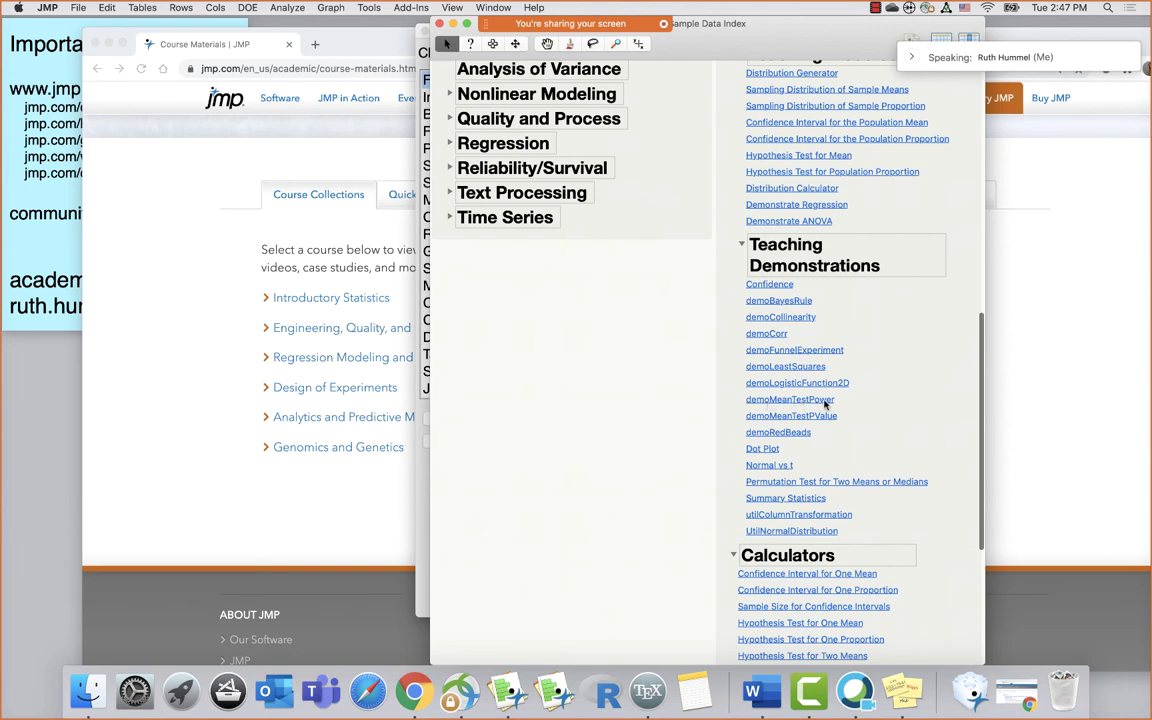
click(787, 418)
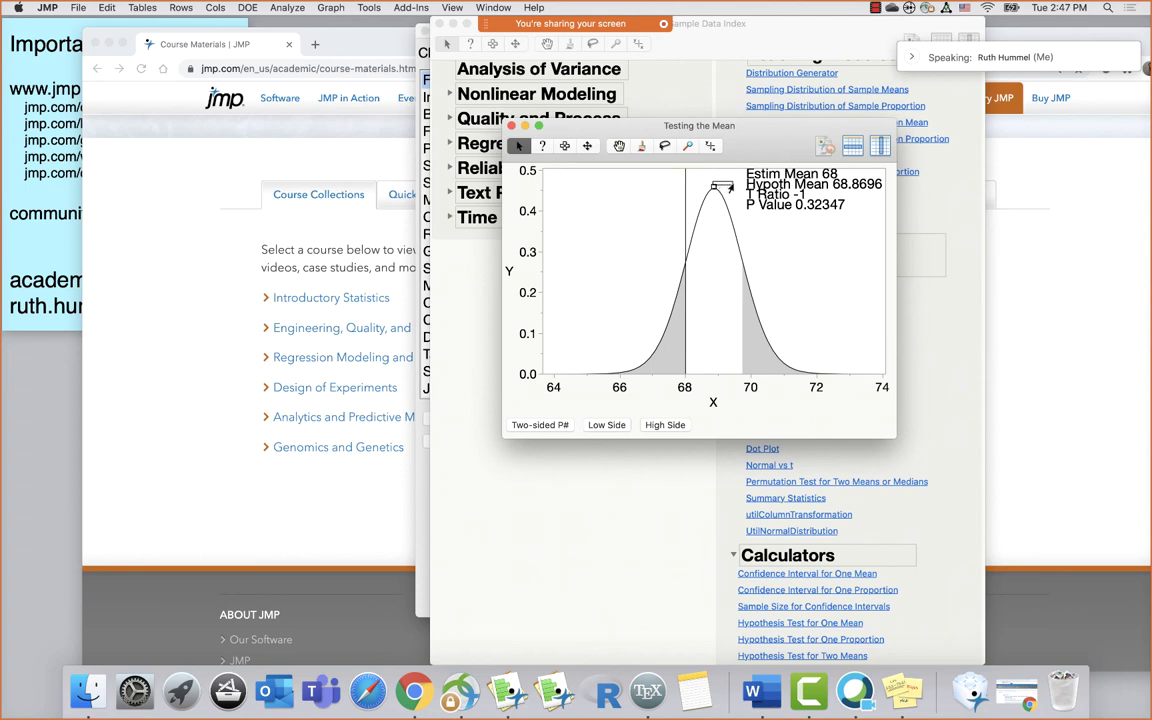
mouse_move(711, 192)
mouse_down()
mouse_move(763, 190)
mouse_move(709, 206)
mouse_move(687, 190)
mouse_move(730, 200)
mouse_move(714, 210)
mouse_move(710, 190)
mouse_up()
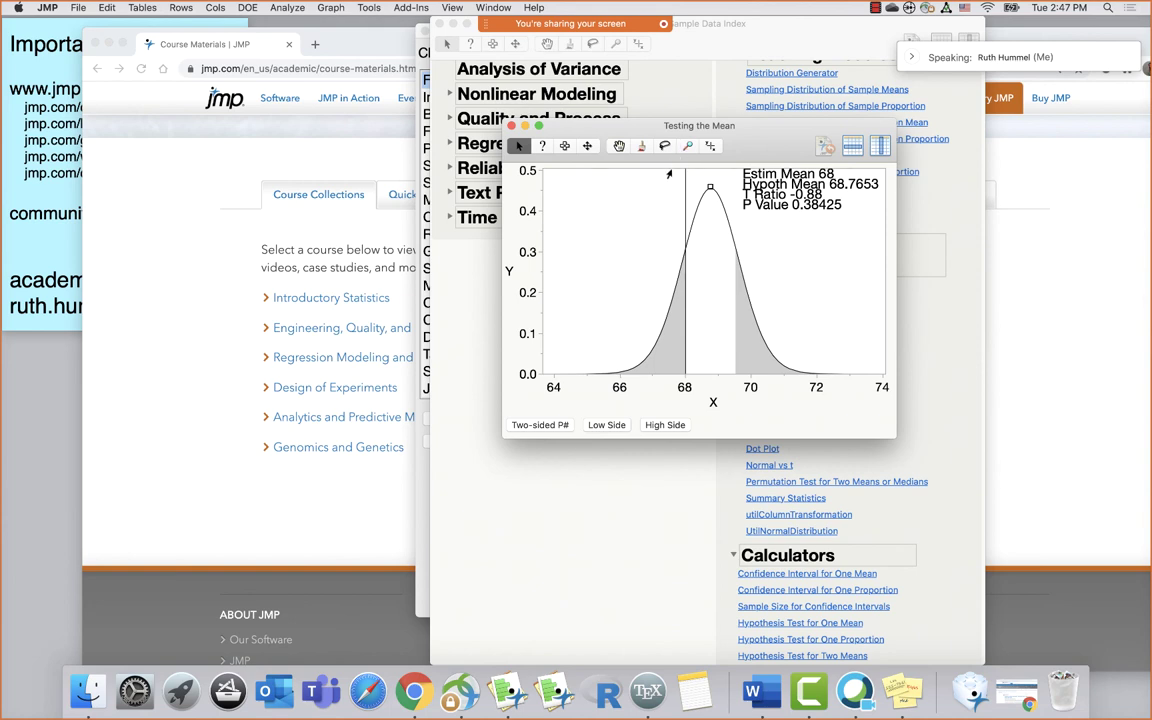
Move the hypothesized mean to about 69.43, view the low-side and high-side p-values, and close the mean-testing demo
drag(710, 194, 679, 214)
drag(663, 218, 729, 220)
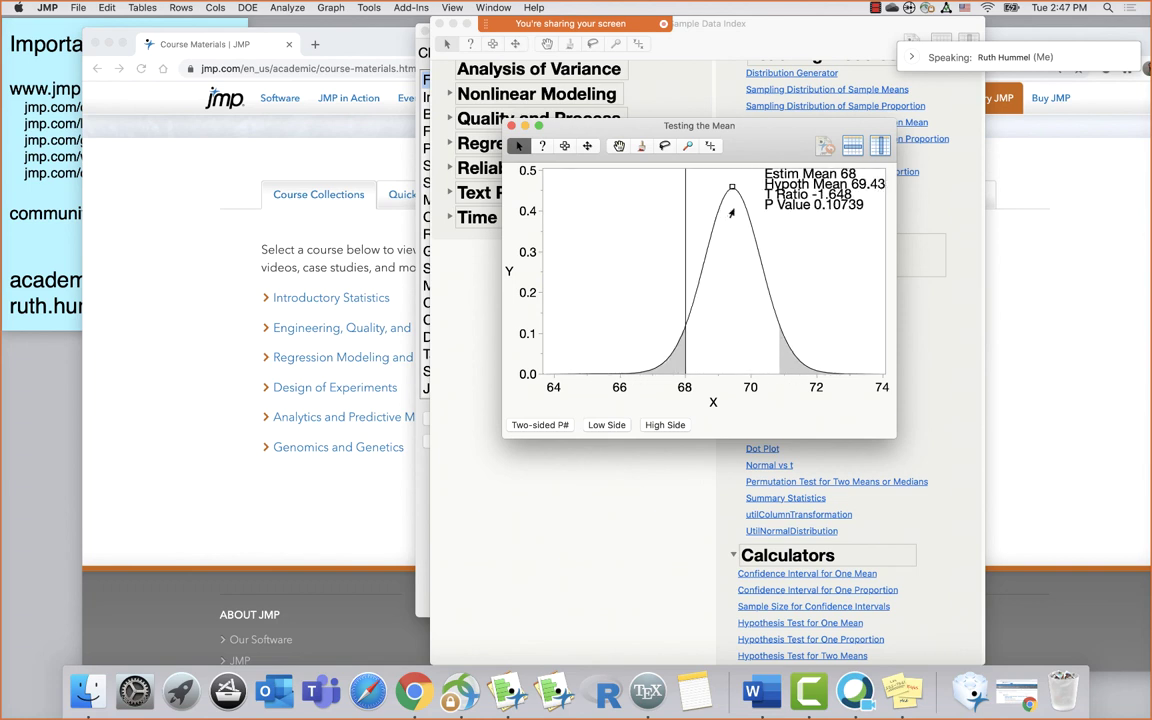
right_click(625, 433)
key(Escape)
click(608, 426)
click(656, 426)
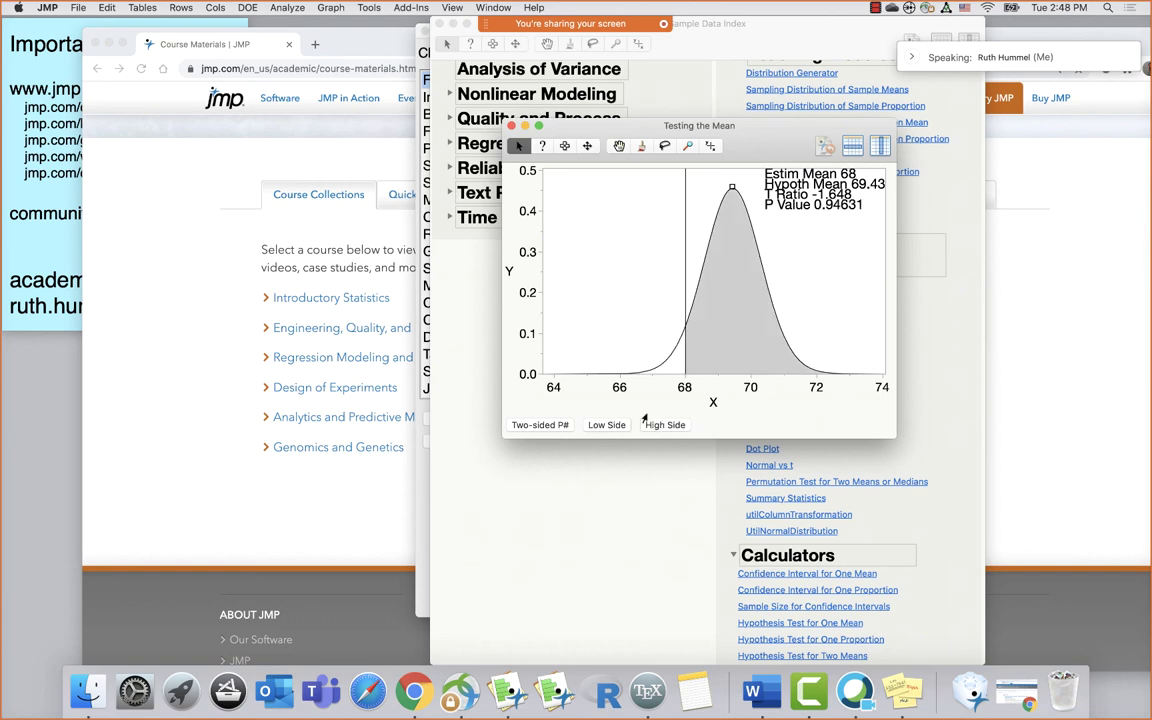
click(511, 126)
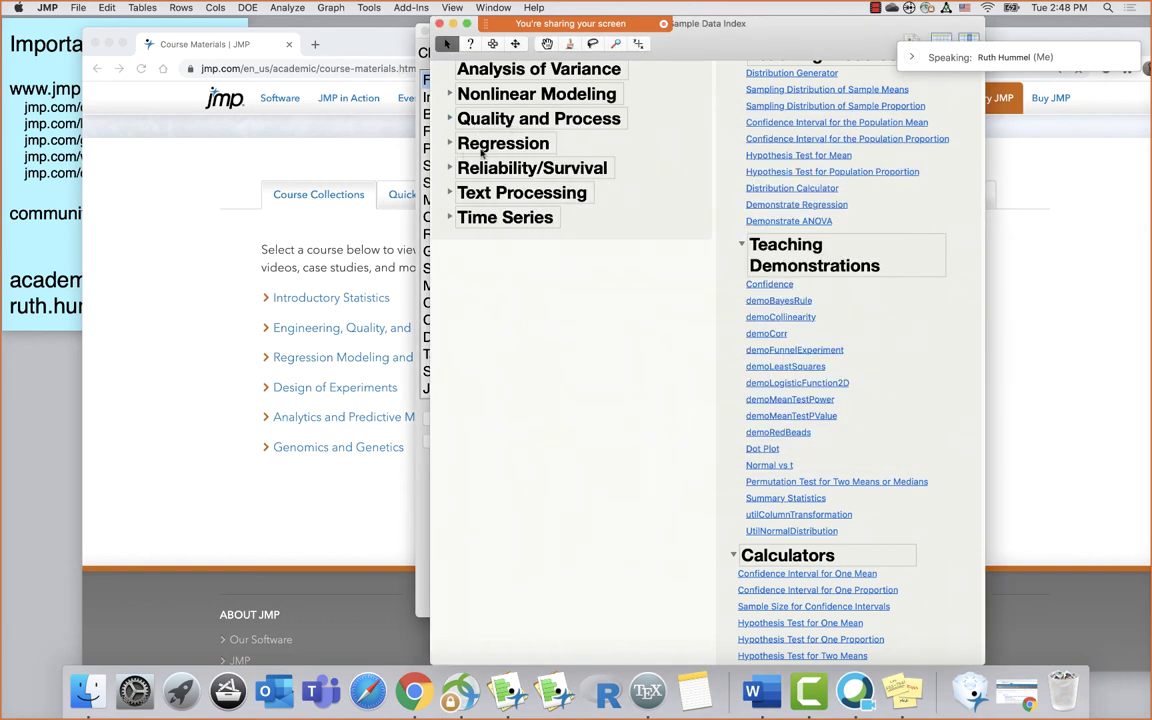
Open the Big Class.jmp data table from the recent files
click(77, 7)
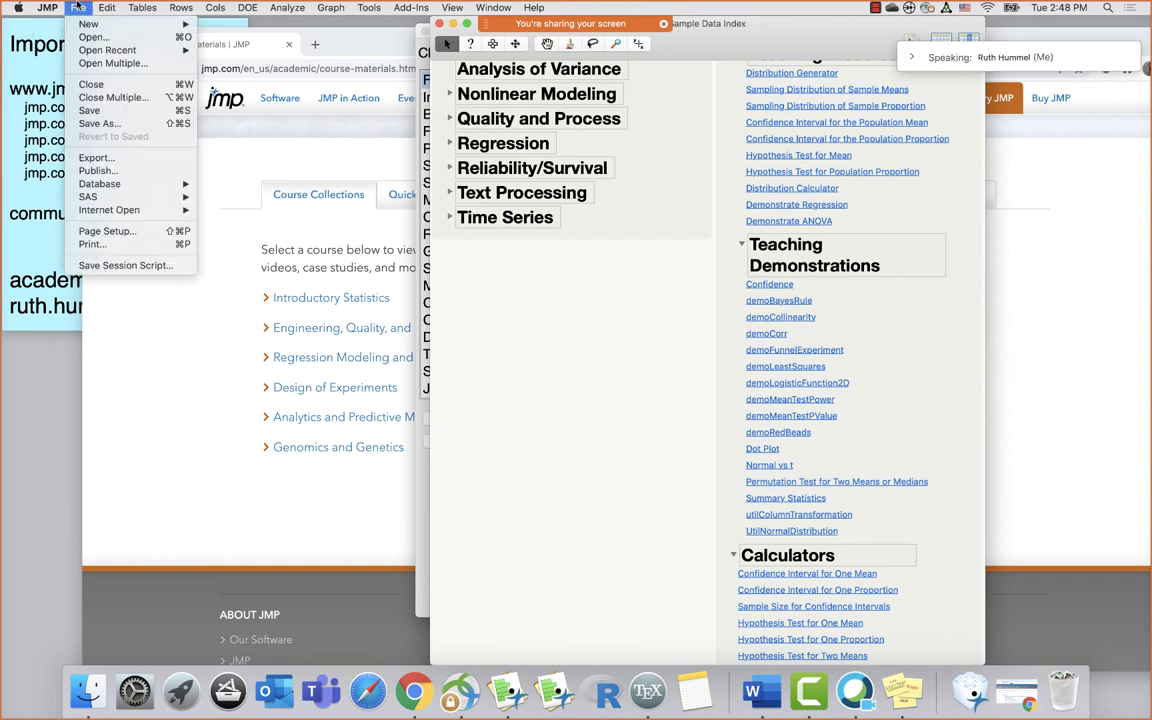
mouse_move(100, 50)
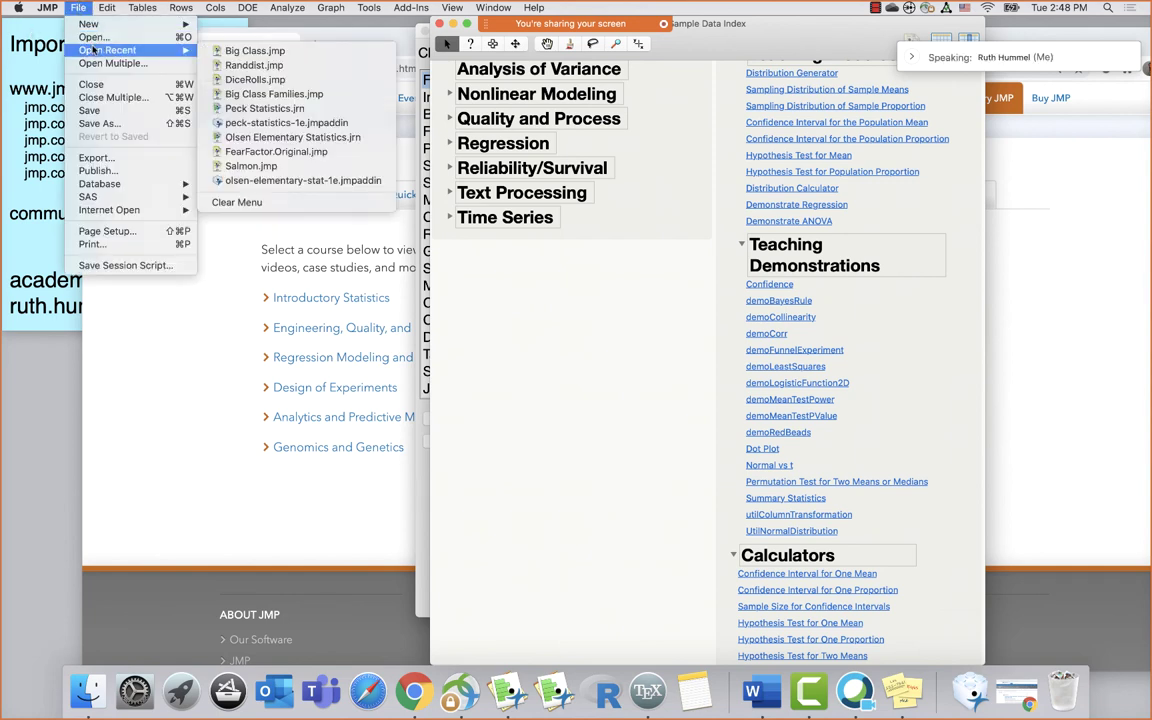
click(241, 52)
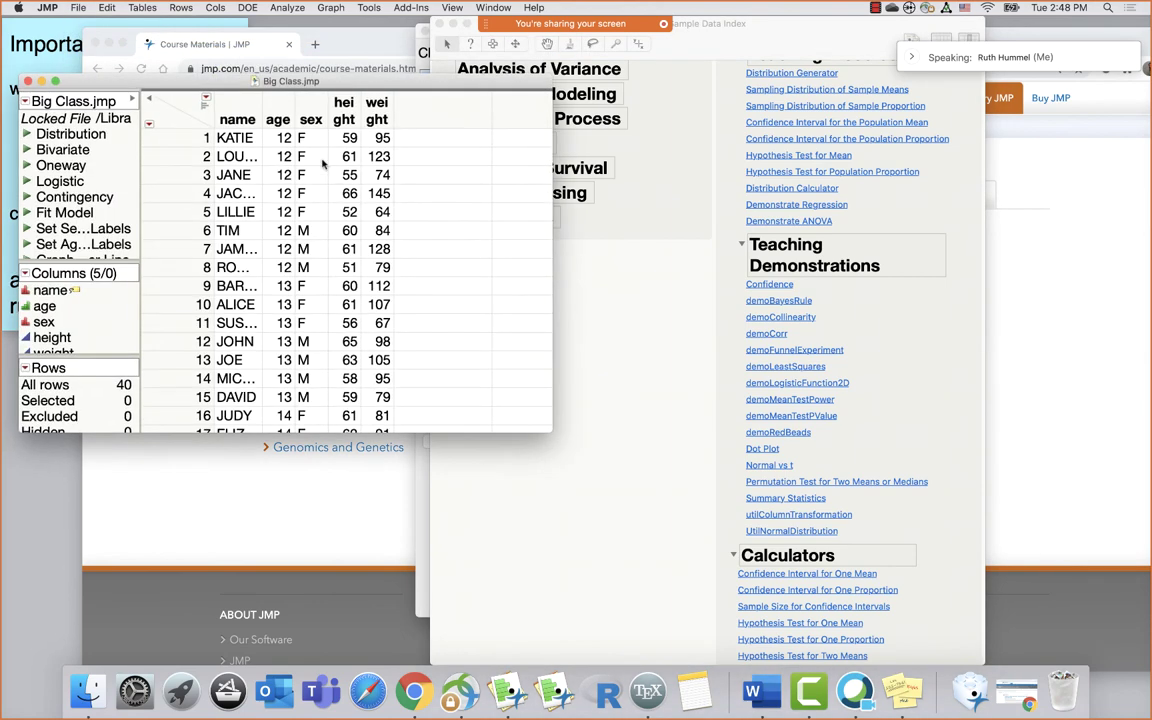
Run a Distribution analysis on the height column
click(286, 8)
click(295, 22)
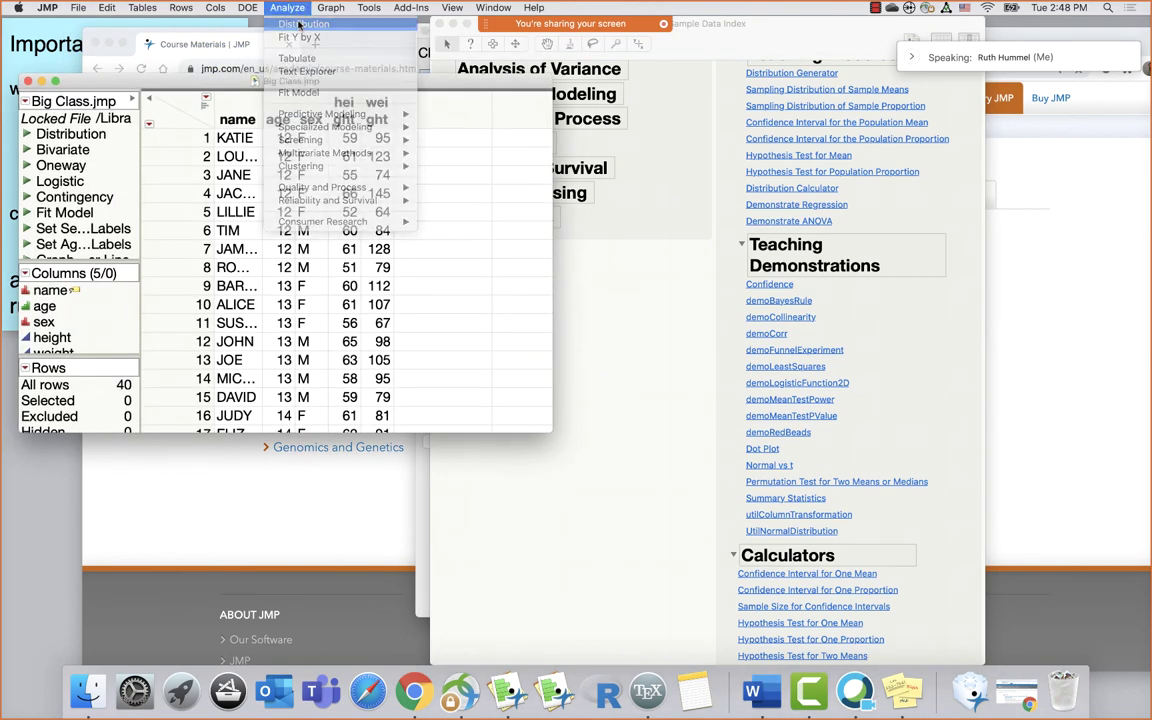
click(364, 272)
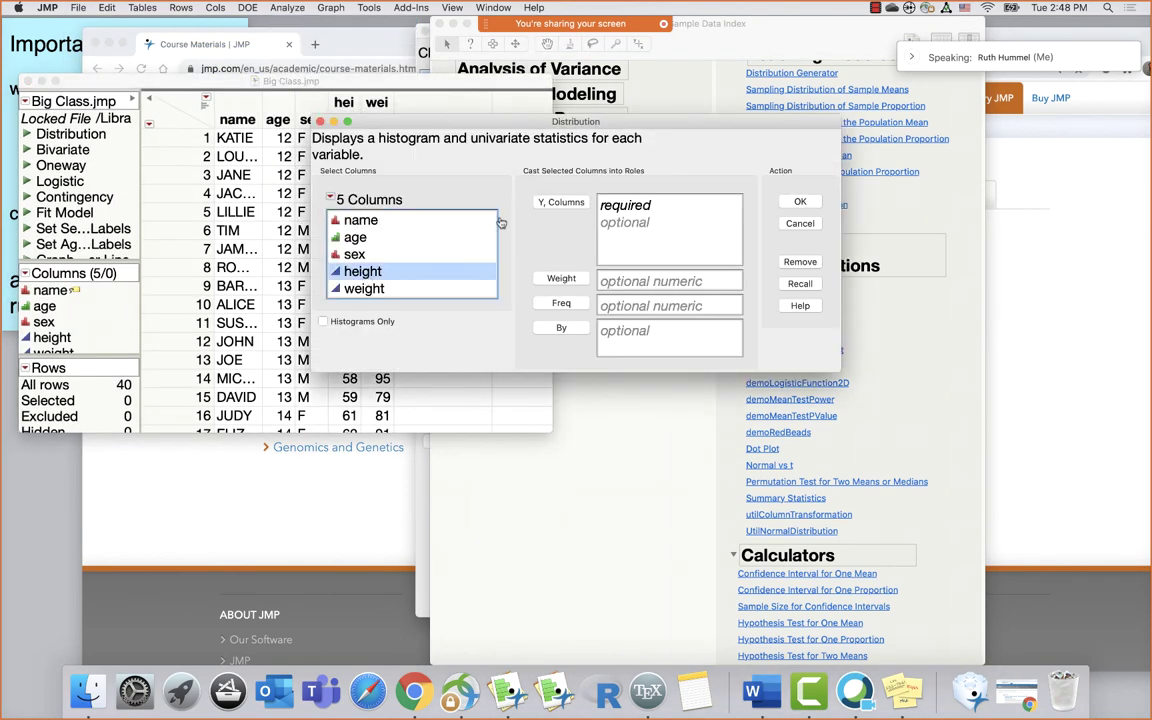
click(561, 202)
click(799, 204)
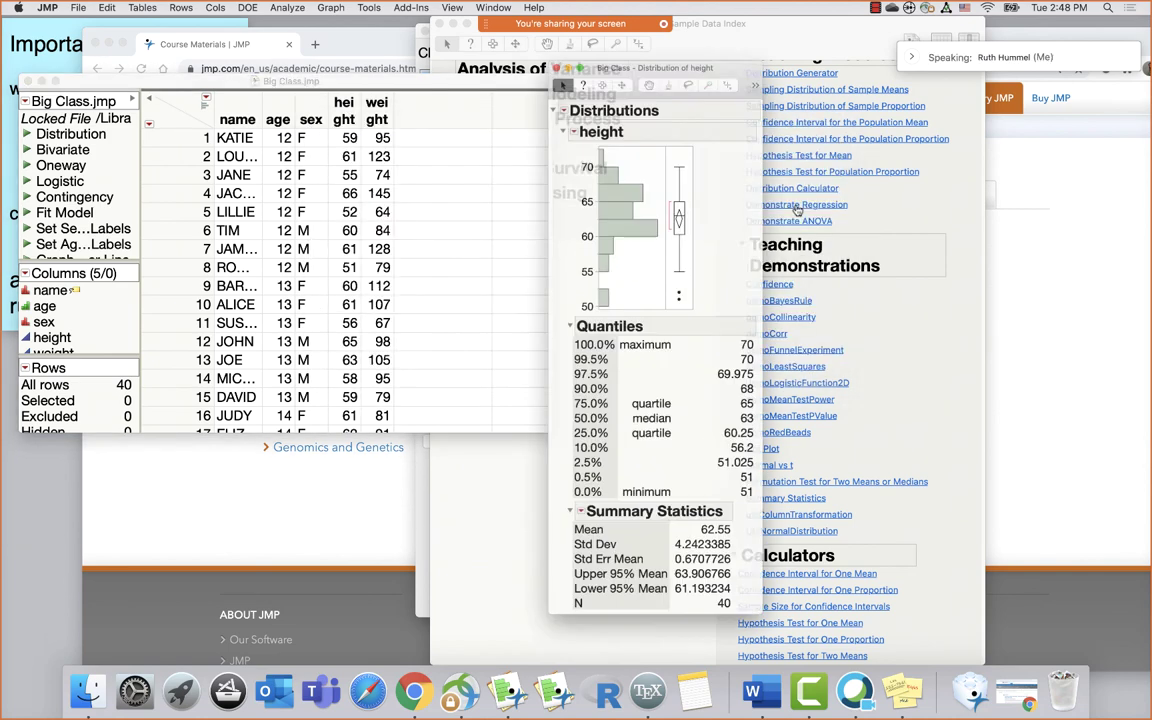
Lay out the height distribution report horizontally and reposition its window over the data table
click(560, 98)
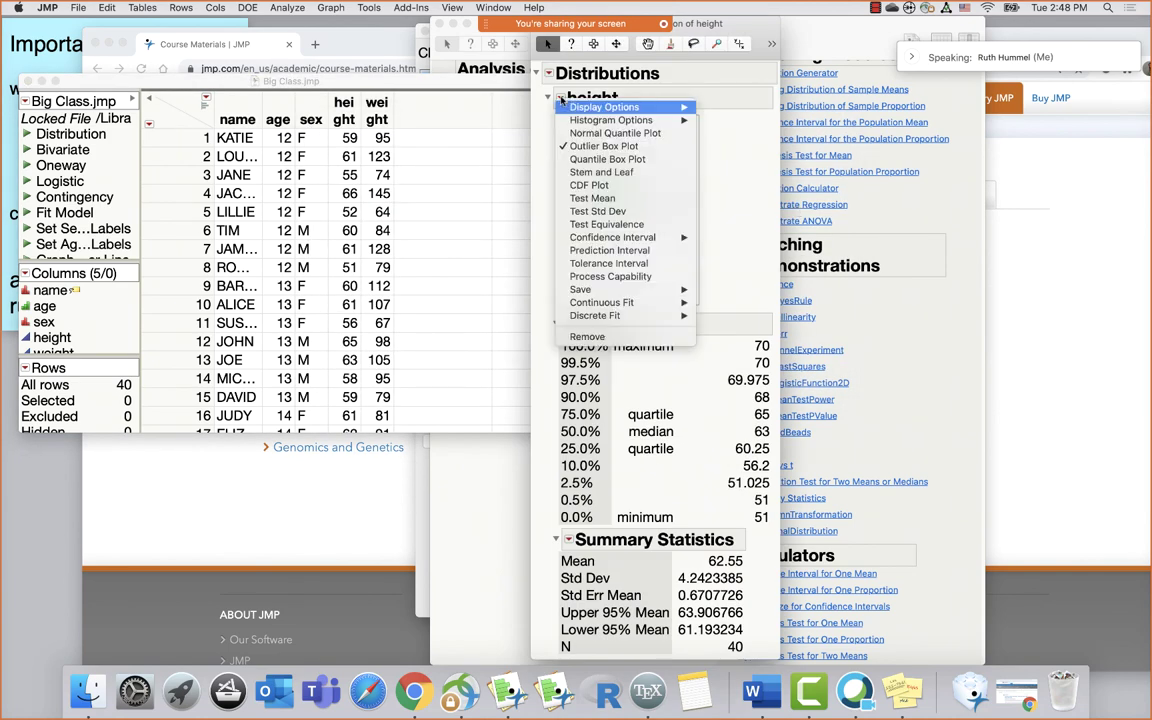
mouse_move(608, 107)
click(753, 175)
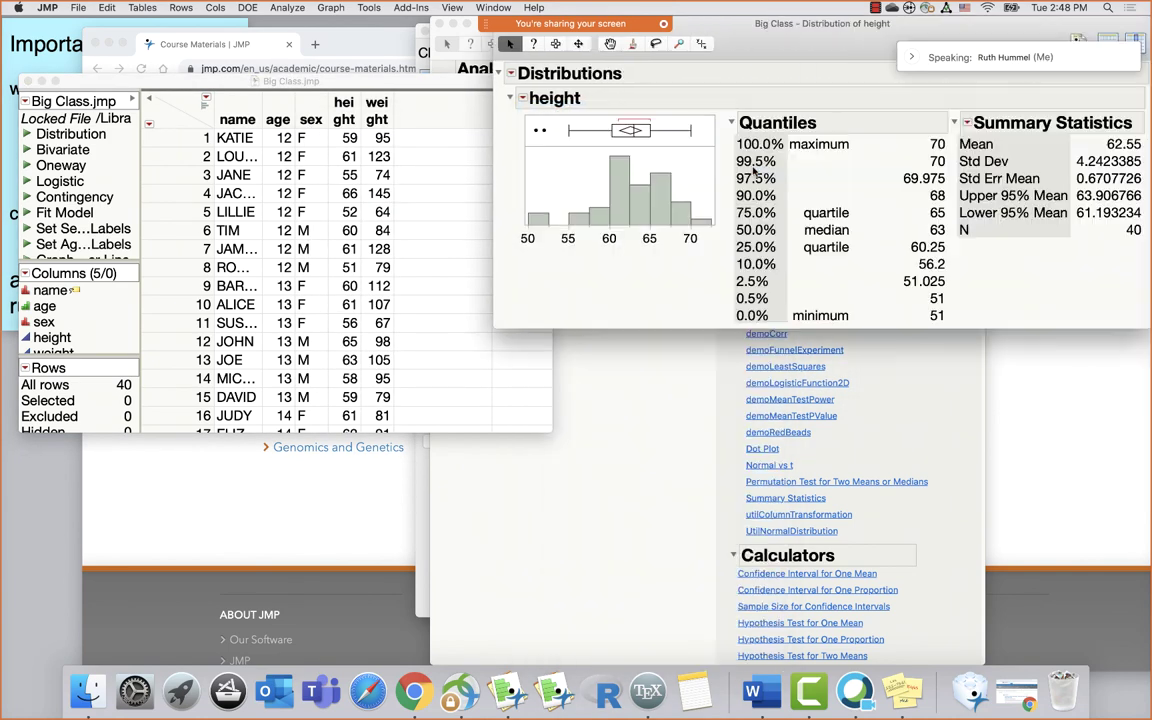
drag(780, 23, 450, 48)
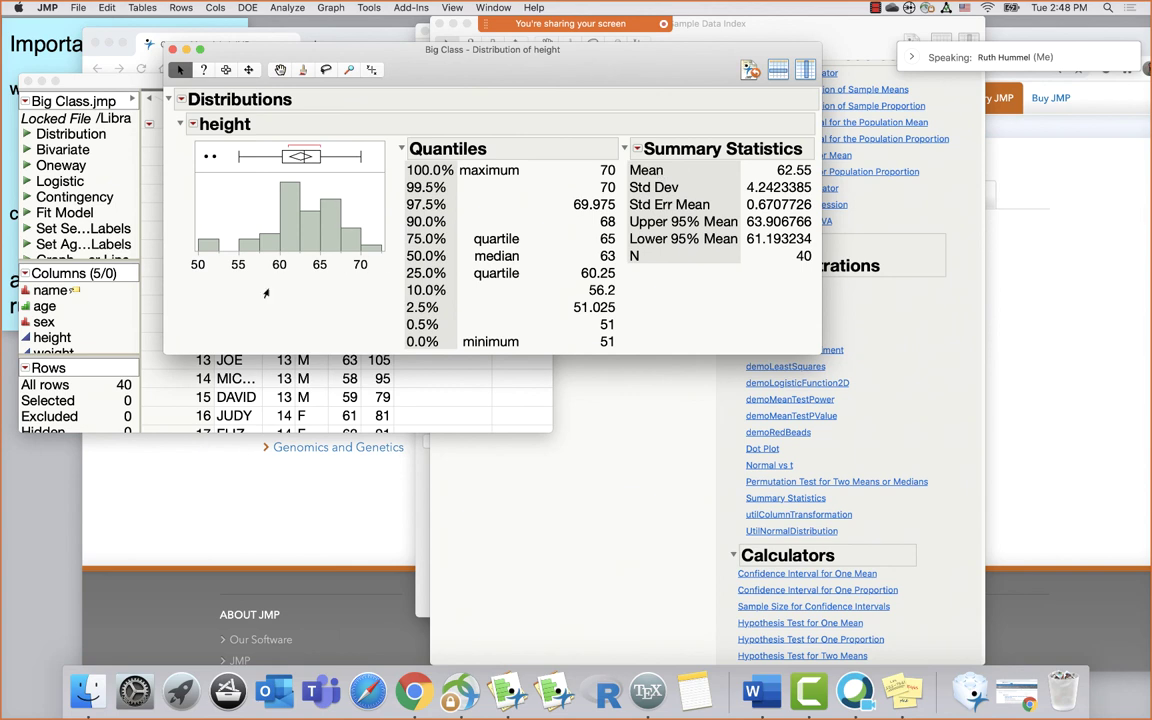
click(637, 148)
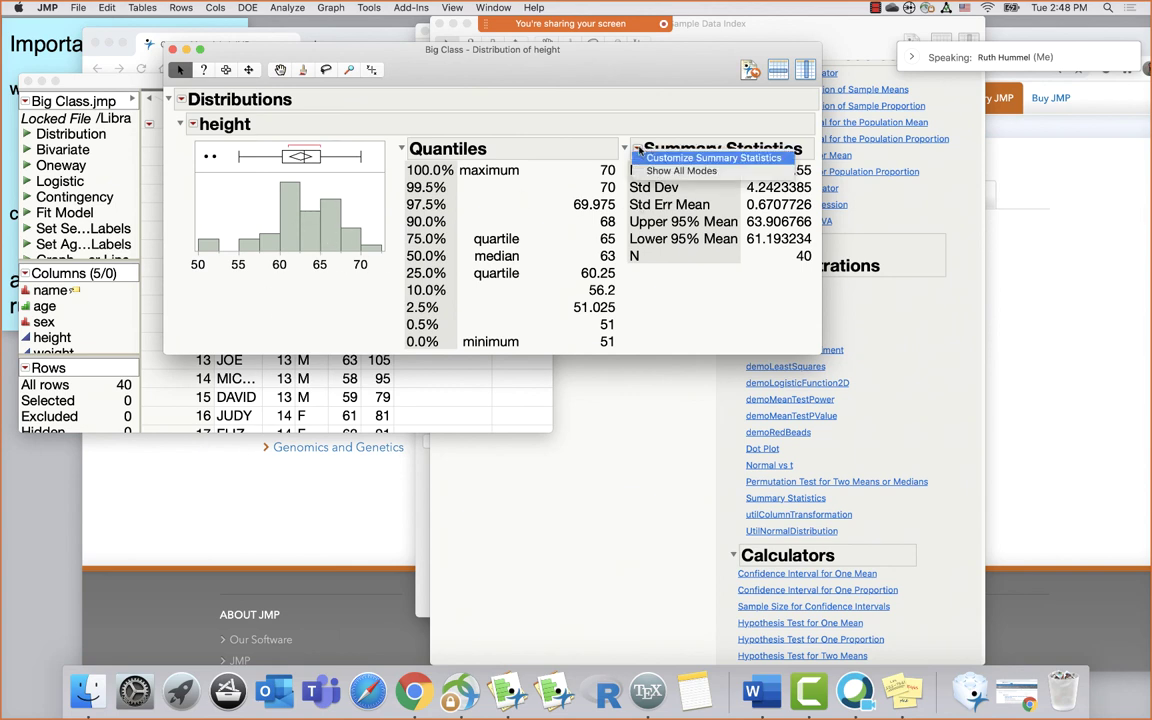
click(565, 115)
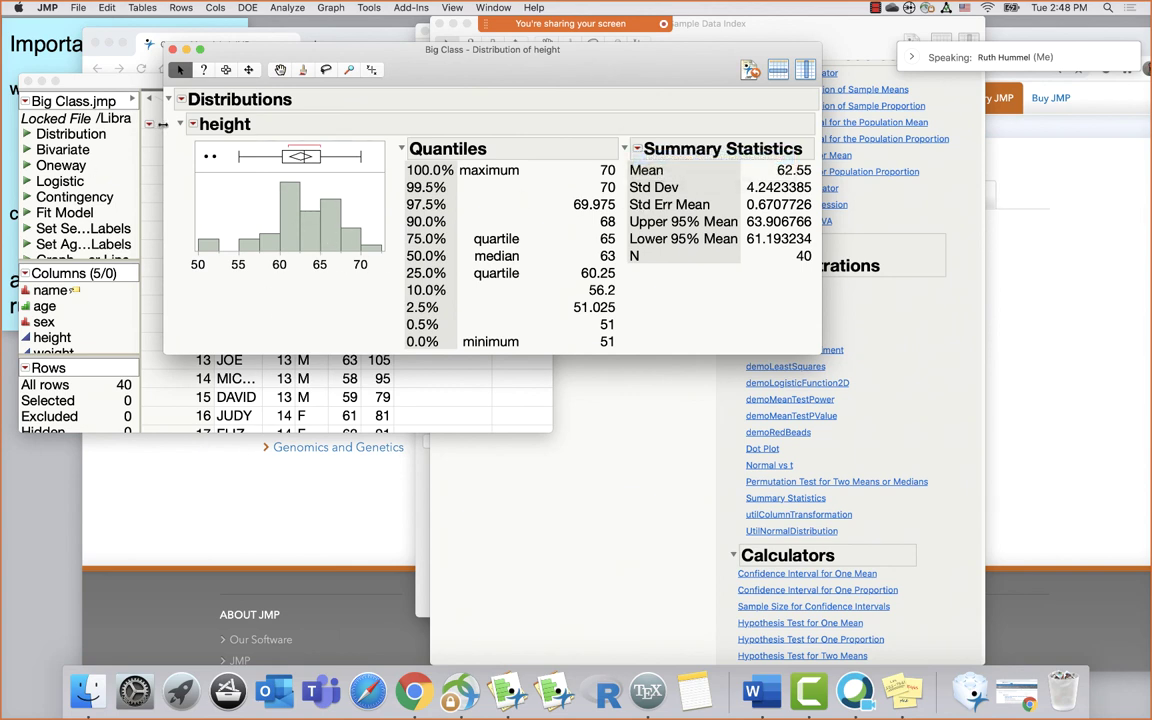
Add a Test Mean for height with a hypothesized mean of 65
click(195, 125)
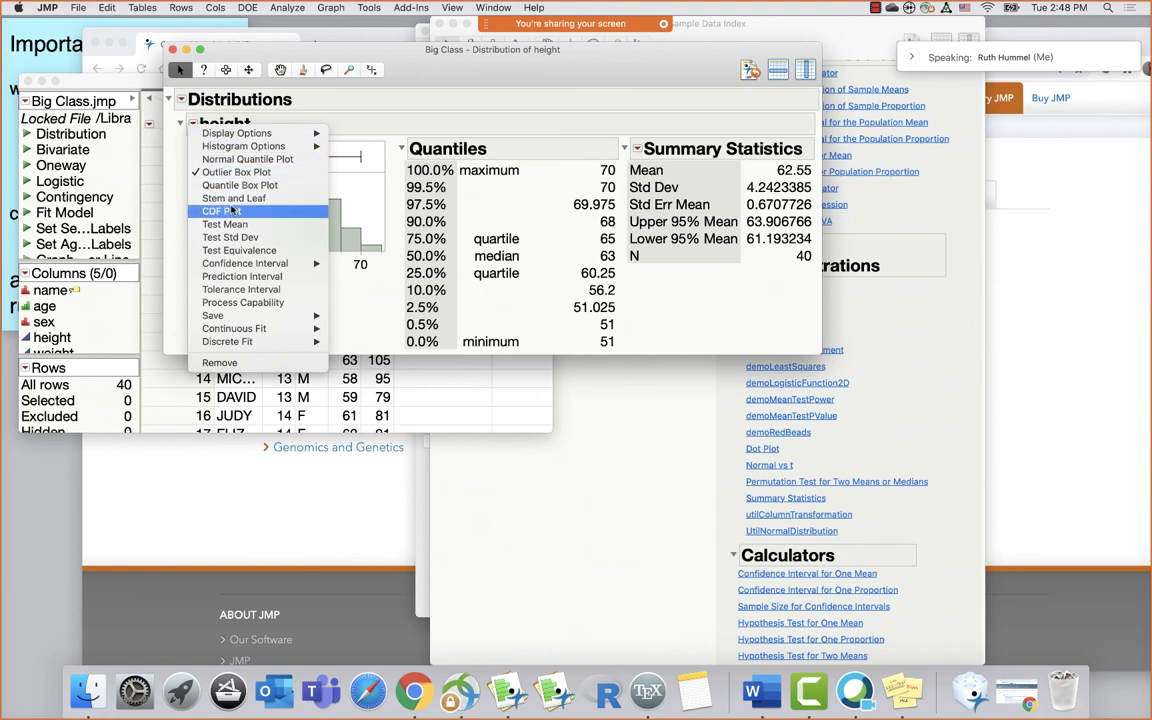
click(232, 225)
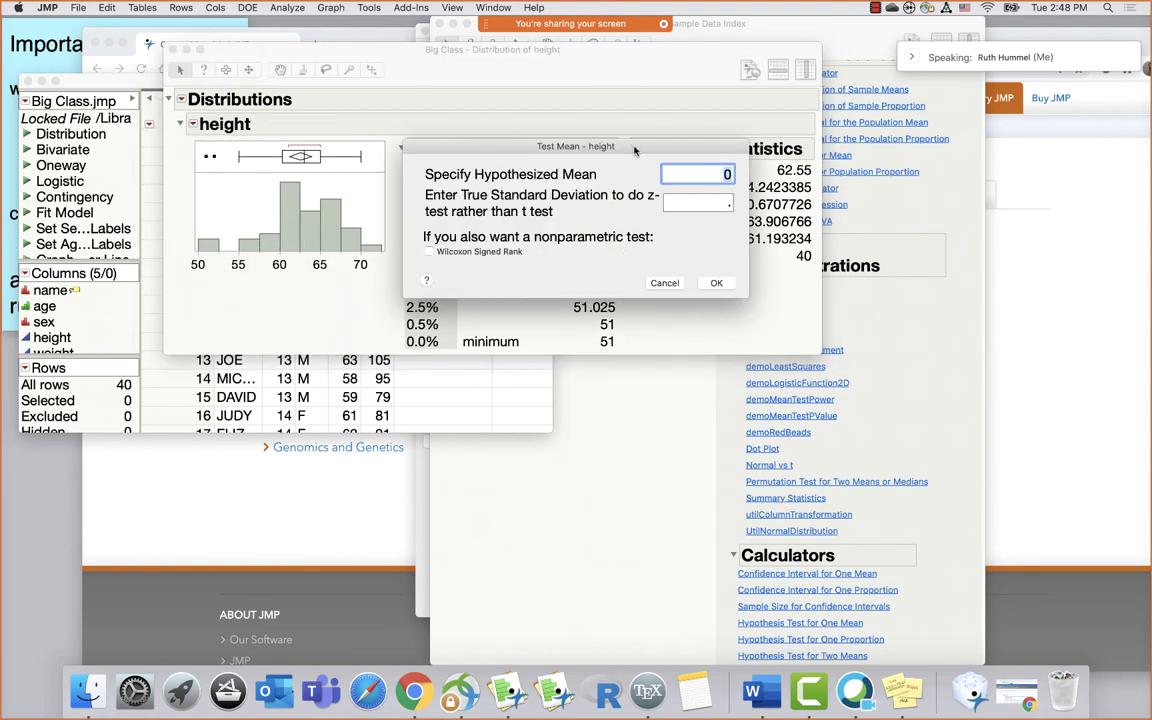
drag(636, 150, 527, 237)
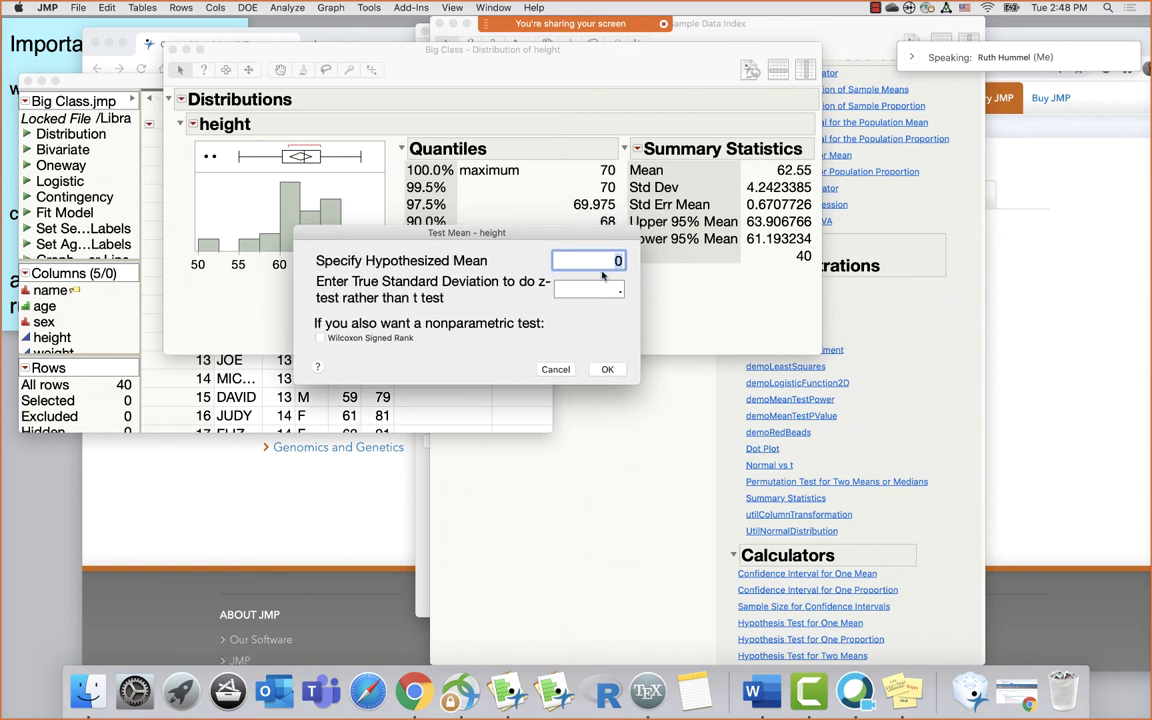
text(65)
click(607, 369)
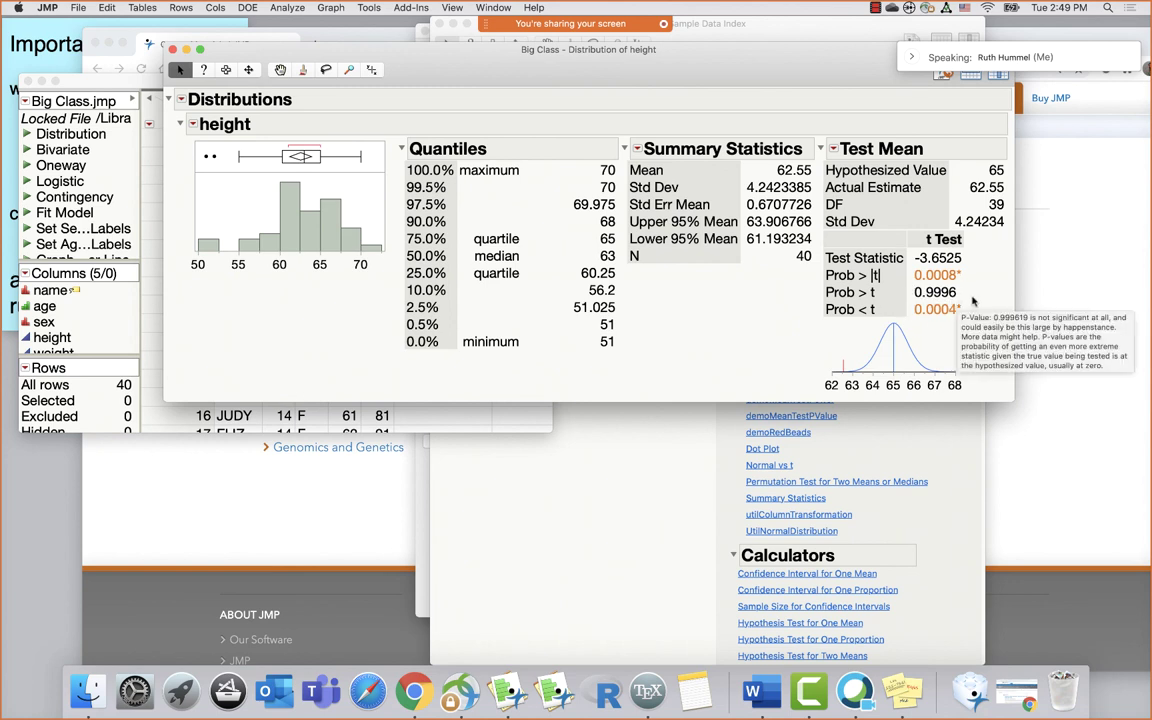
Open the PValue animation for the height mean test and set its sample size to 20
click(834, 149)
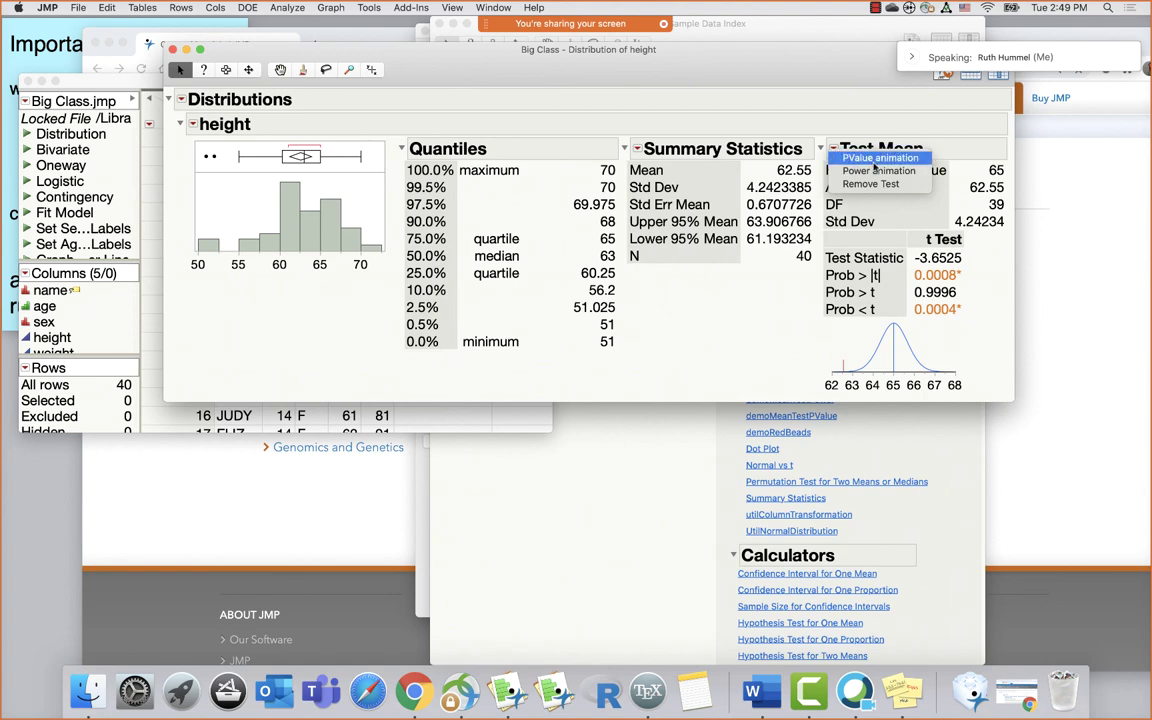
click(878, 158)
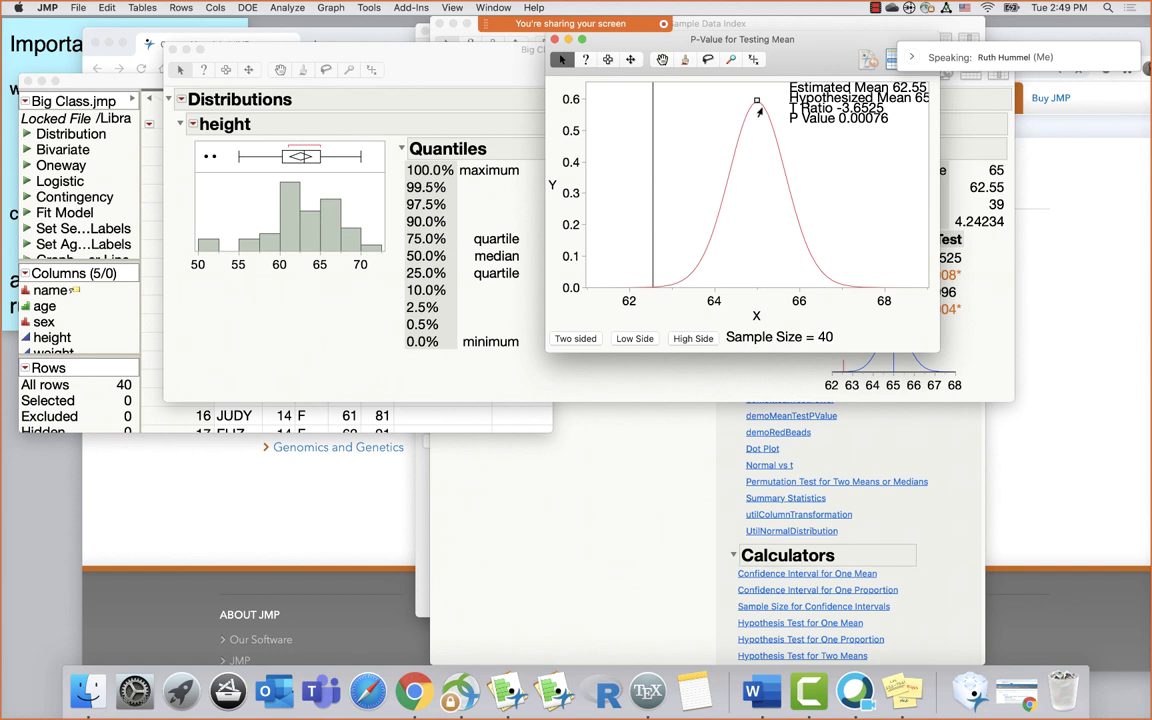
click(826, 338)
text(20)
key(Return)
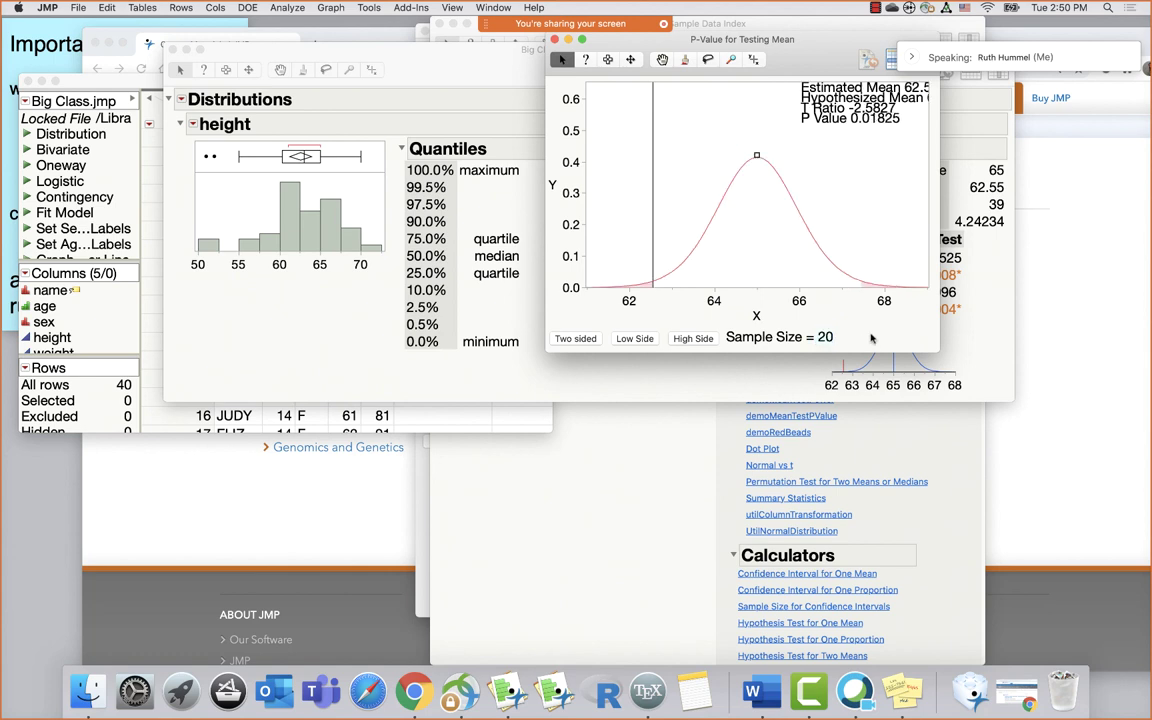
Compare the high-side and two-sided p-values in the animation, and return to the height distribution report
click(693, 338)
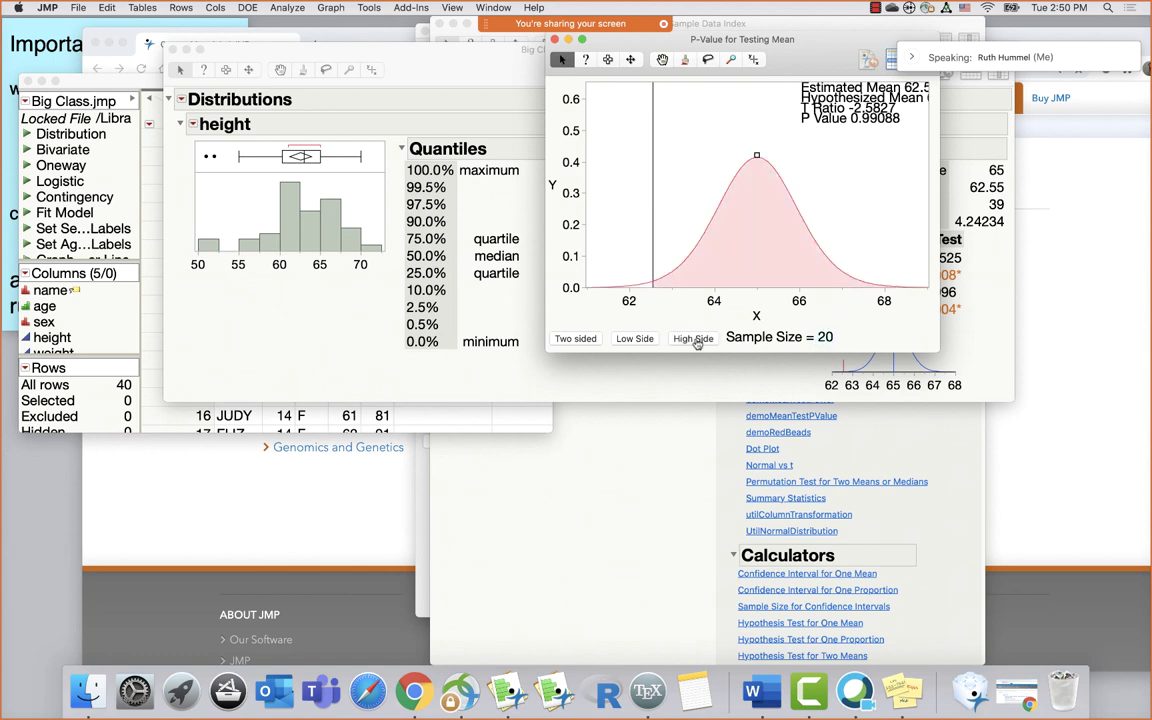
click(578, 338)
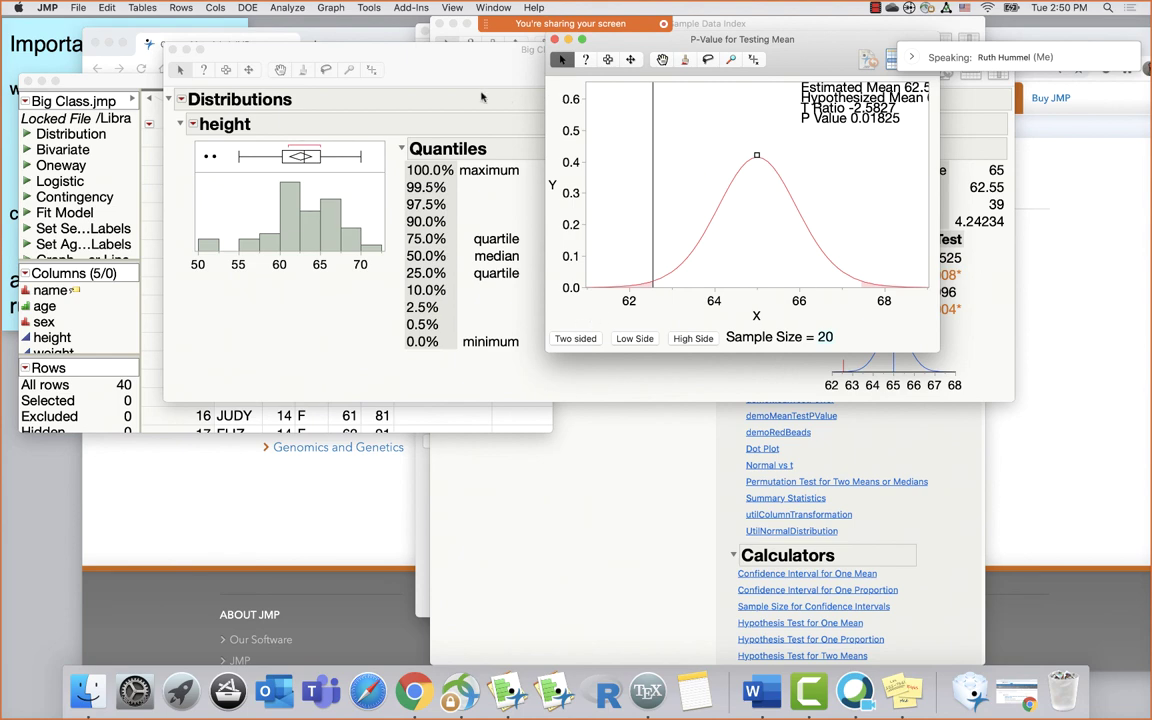
click(436, 89)
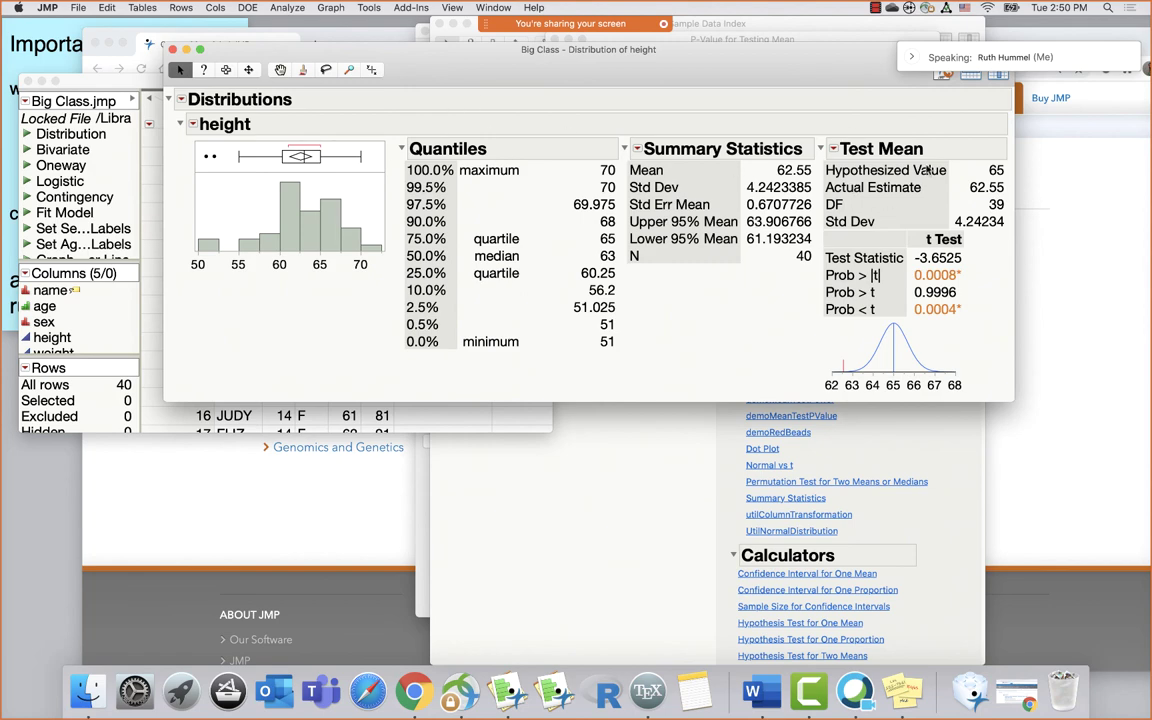
Switch to Chrome and open jmp.com/webinar in a new tab
click(884, 467)
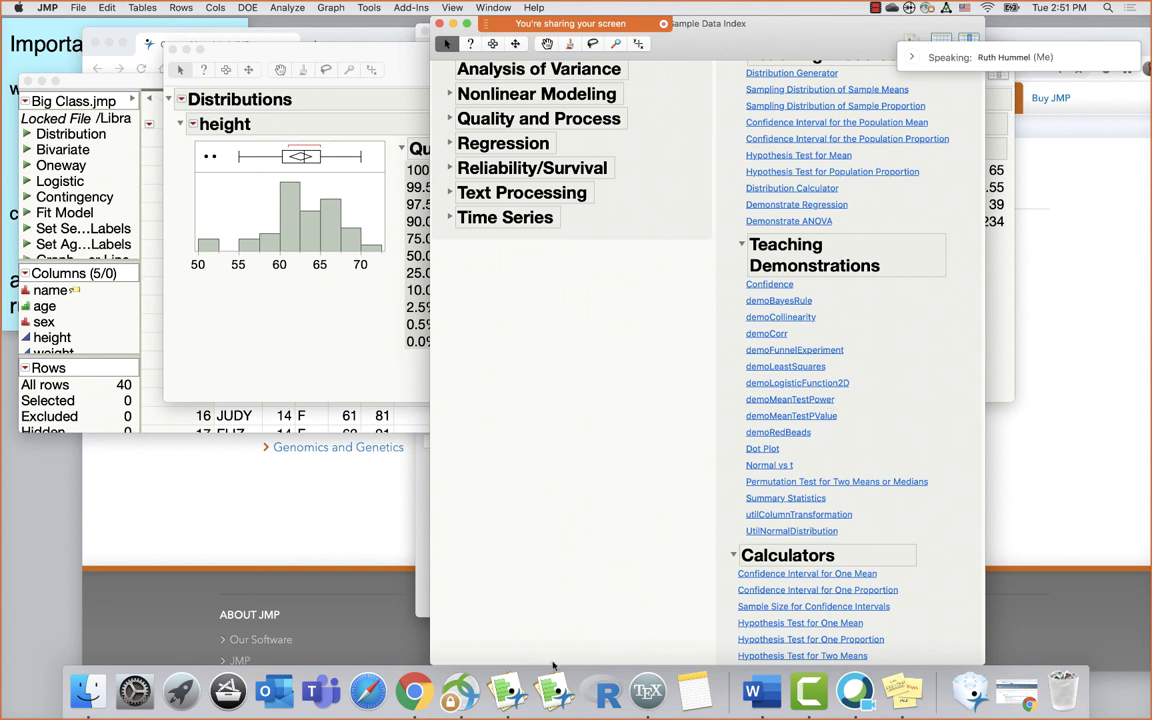
click(348, 545)
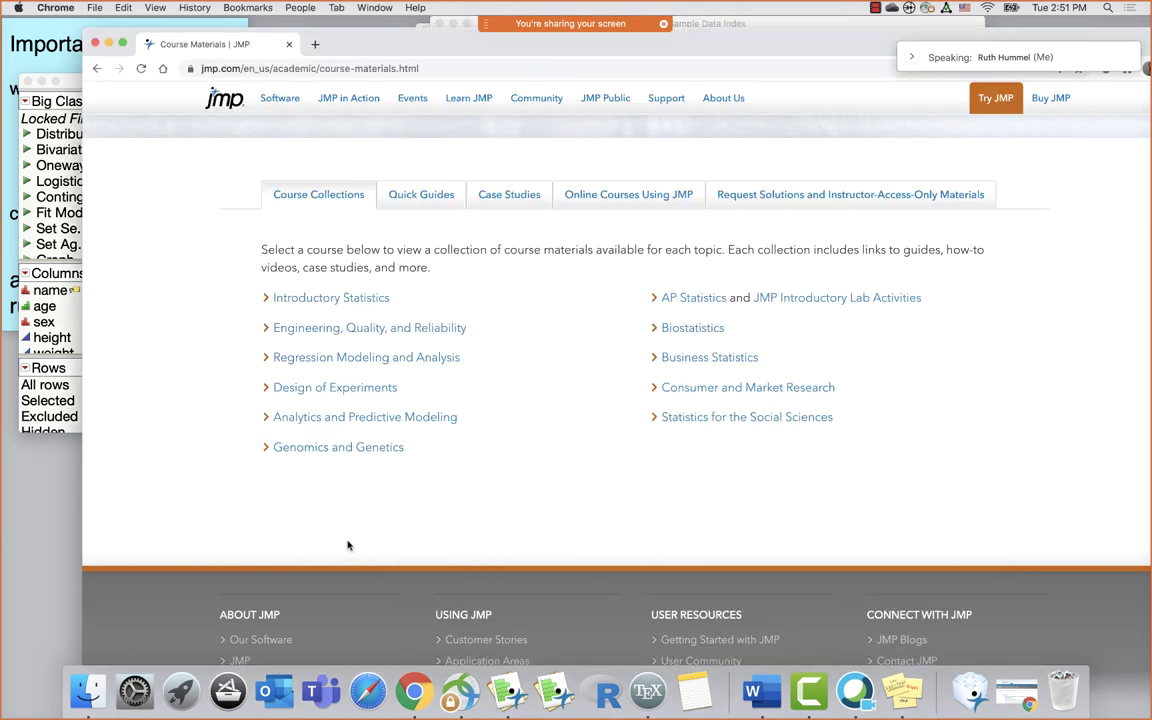
click(315, 44)
text(jmp.com/)
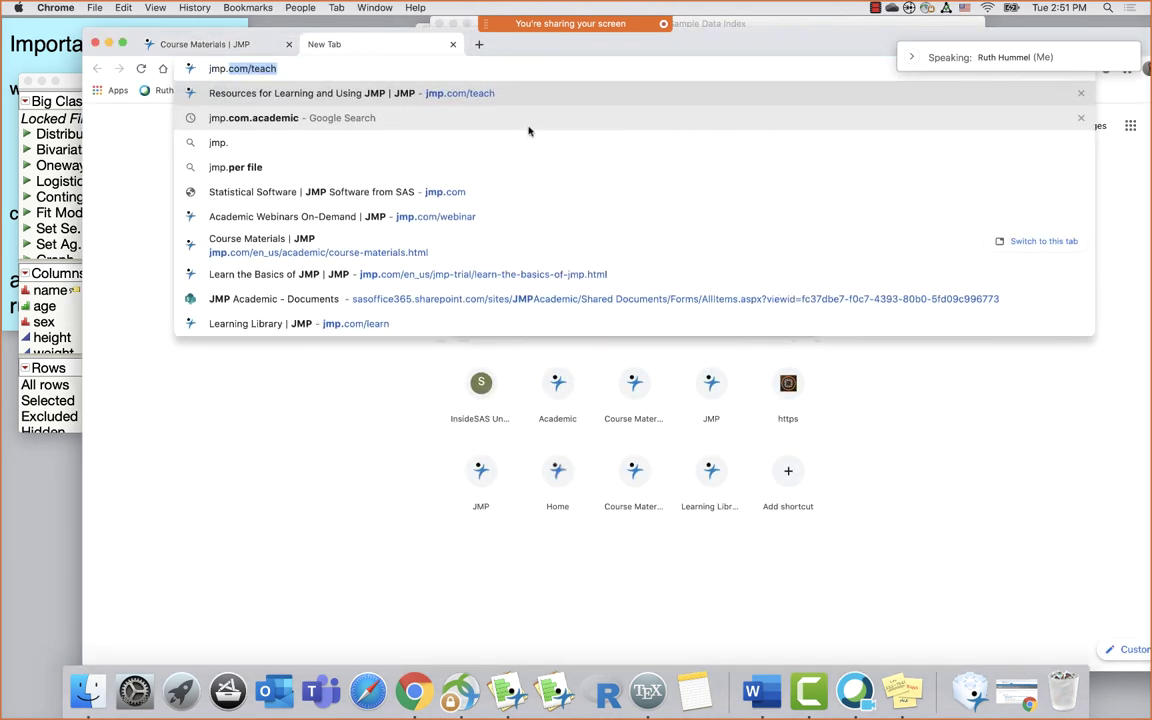
text(webinar)
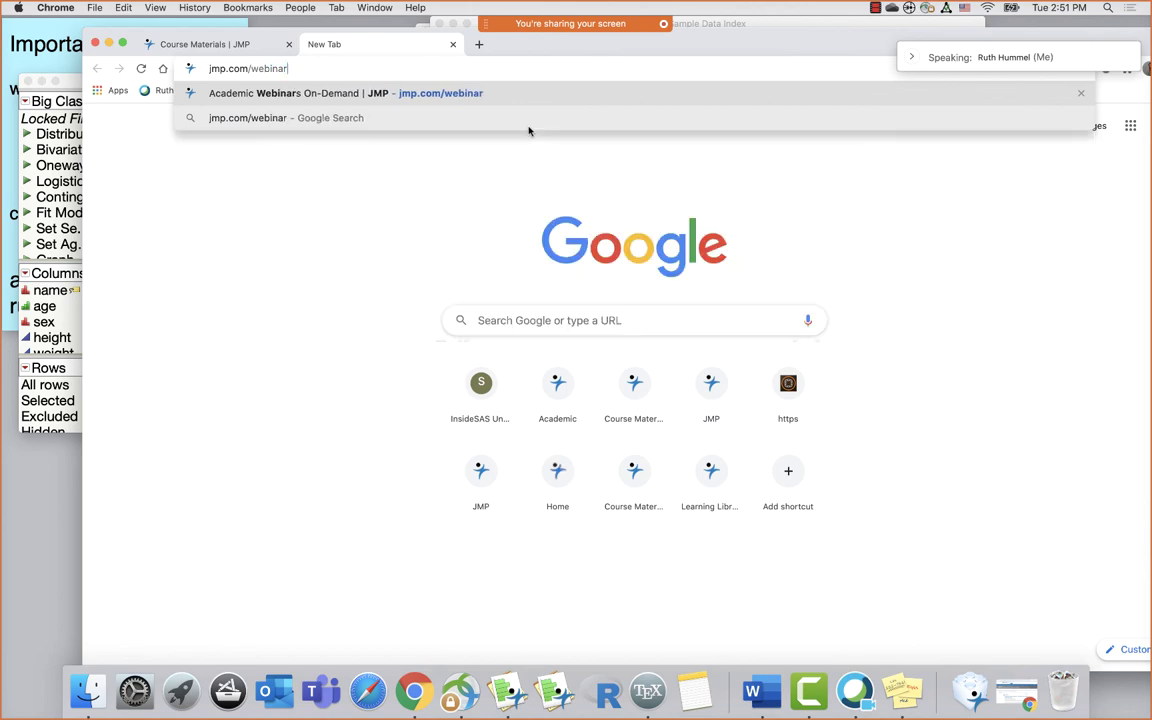
key(Return)
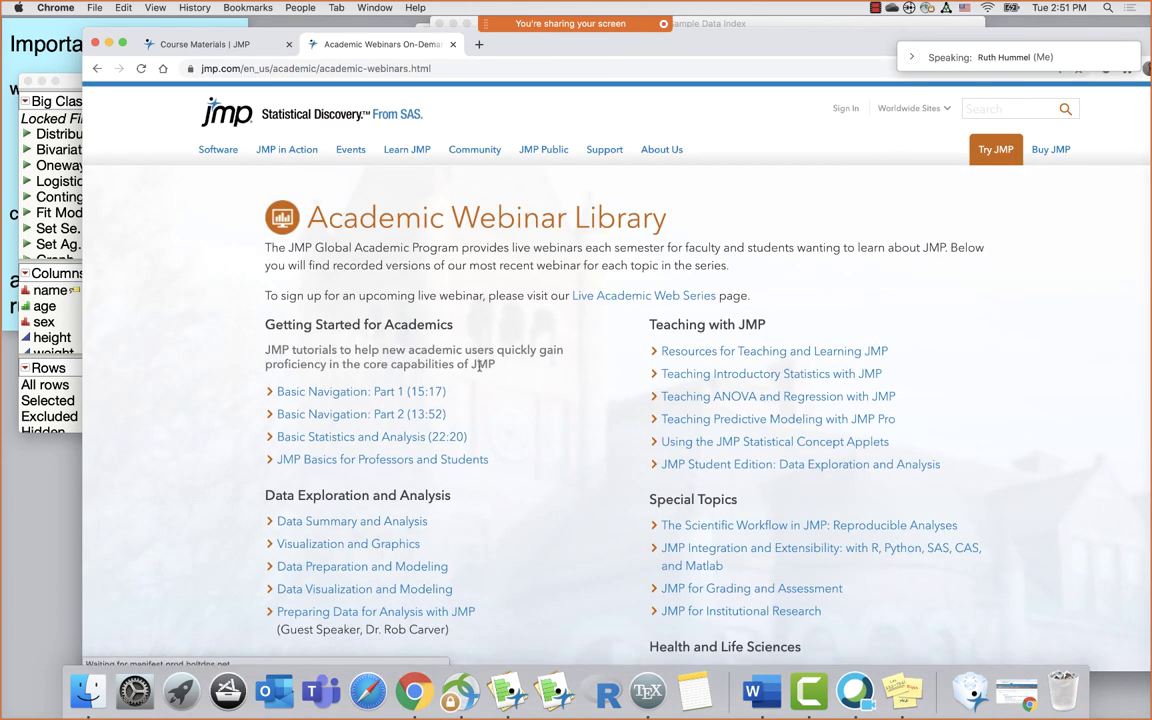
Look through the topics in the Academic Webinar Library and bring the Important URLs sticky note to the front
scroll(478, 368, down, 1)
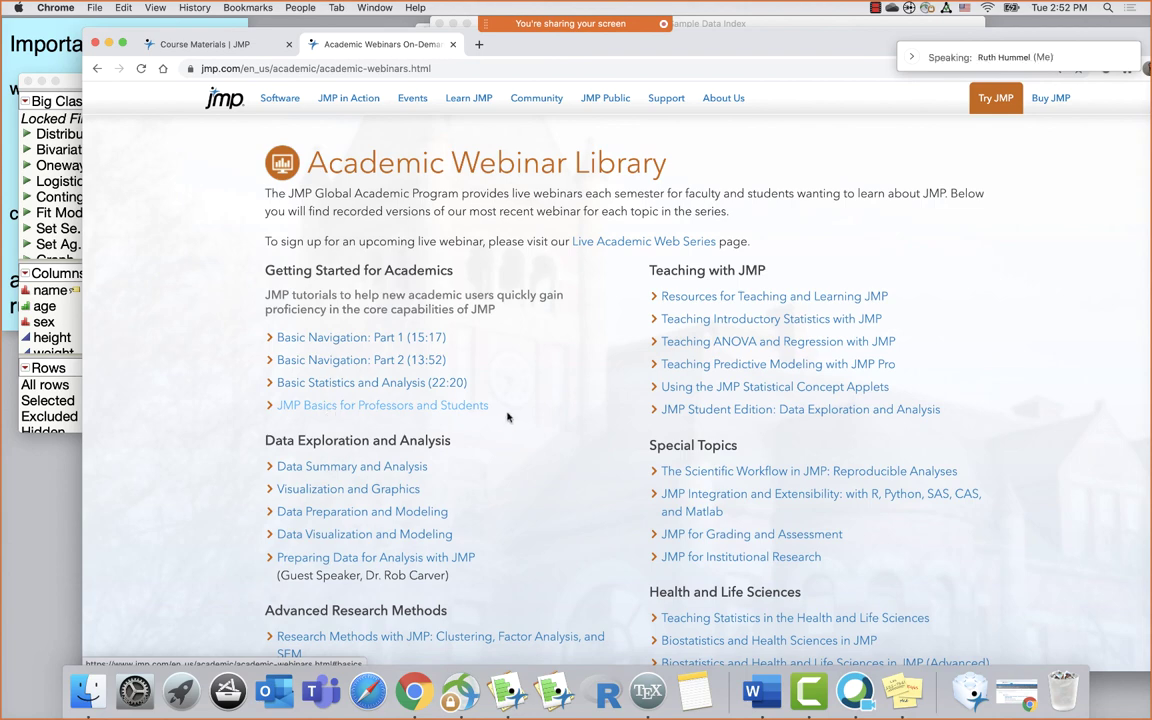
scroll(507, 414, down, 3)
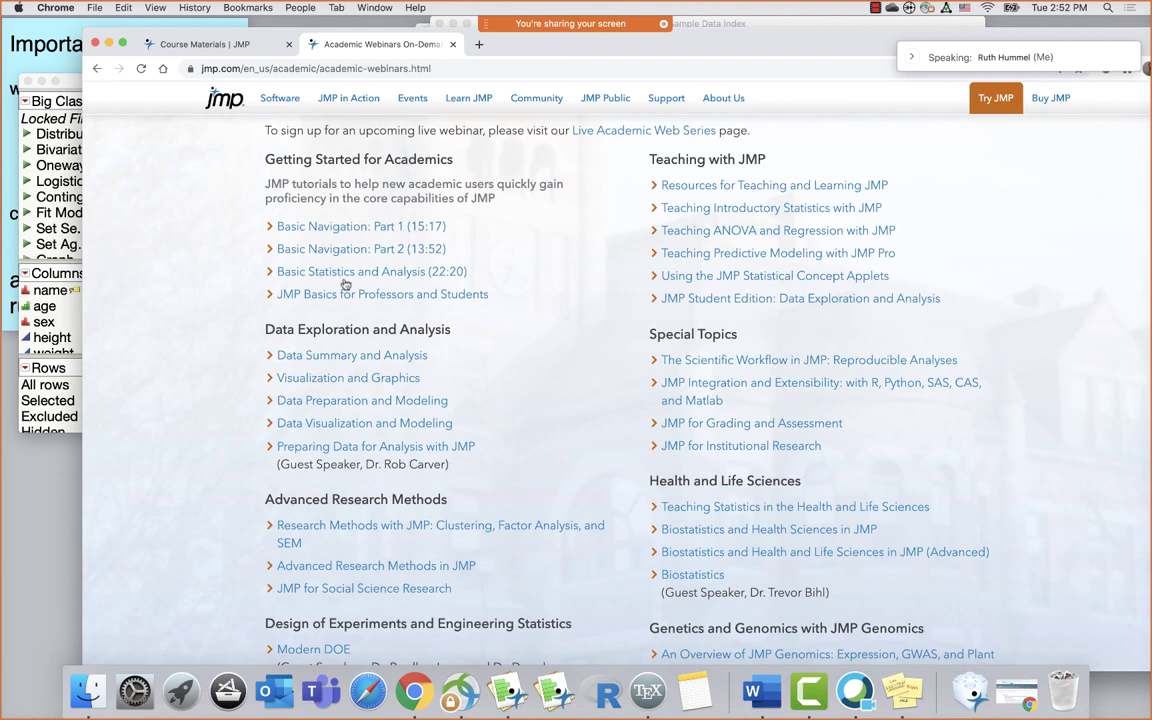
click(56, 58)
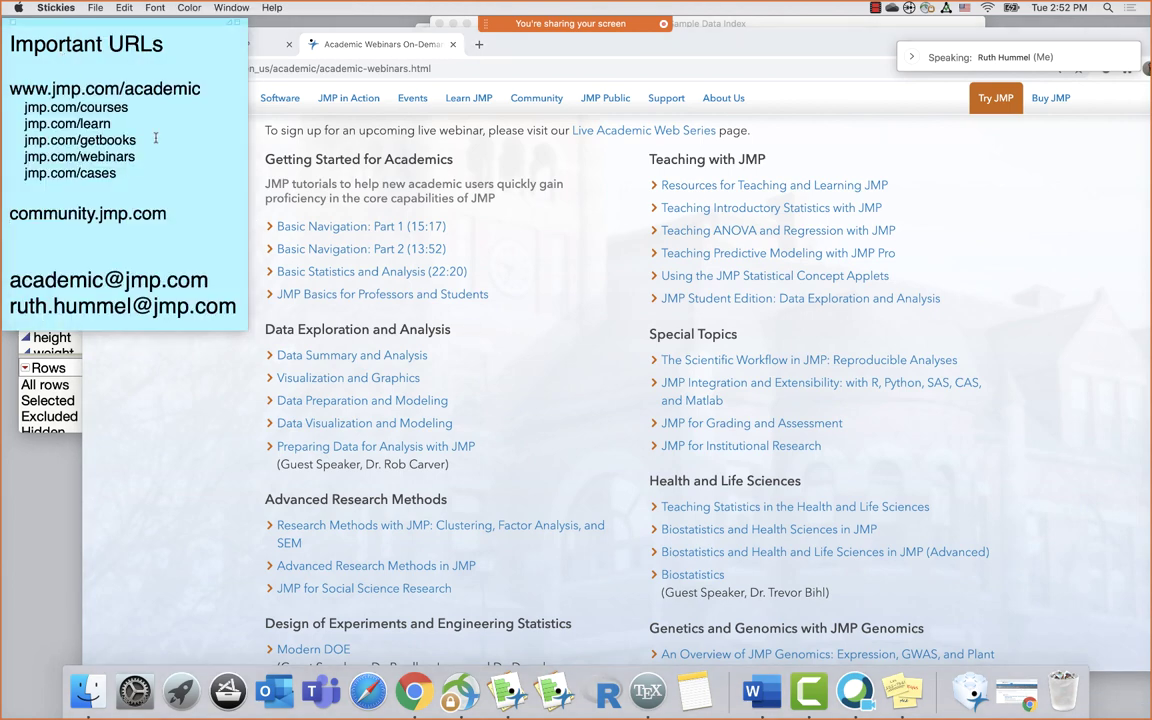